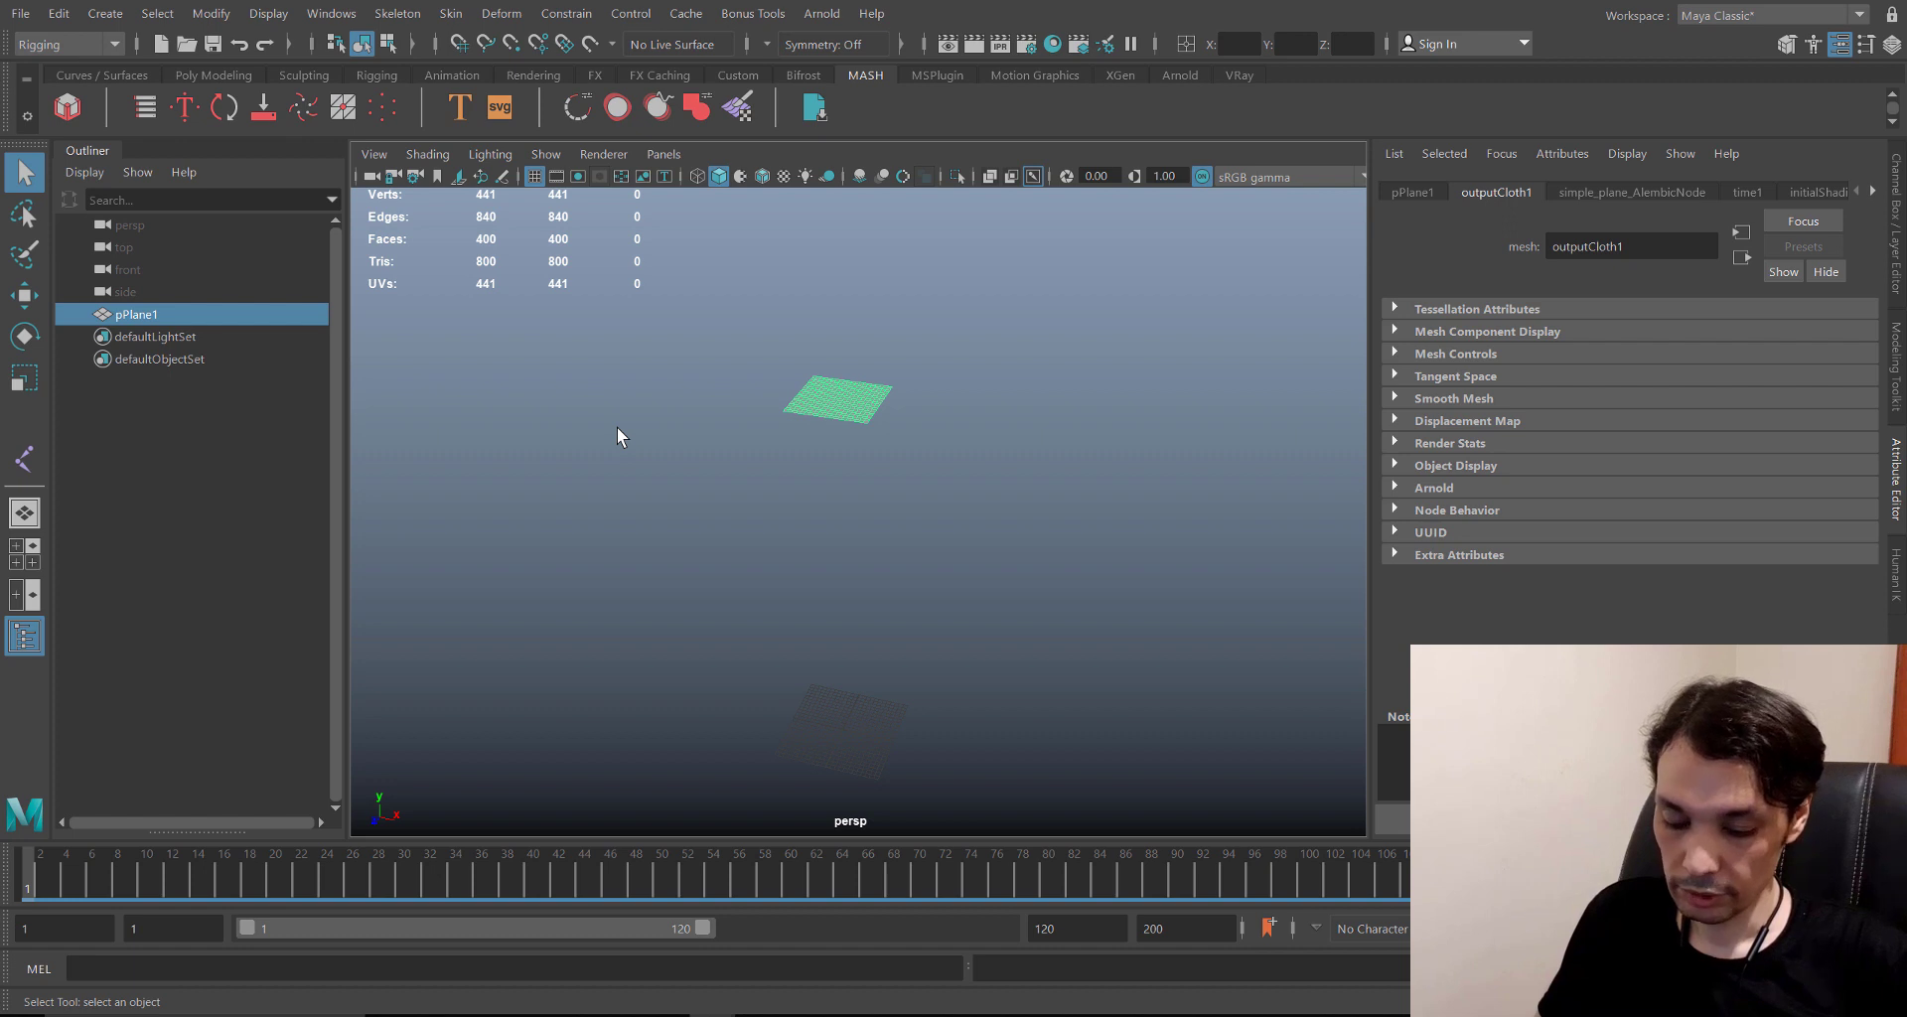
# - Place a single joint at the center of the grid and switch to the Move tool
pyautogui.keyDown('alt'); pyautogui.moveTo(766, 379); pyautogui.dragTo(766, 393); pyautogui.keyUp('alt')
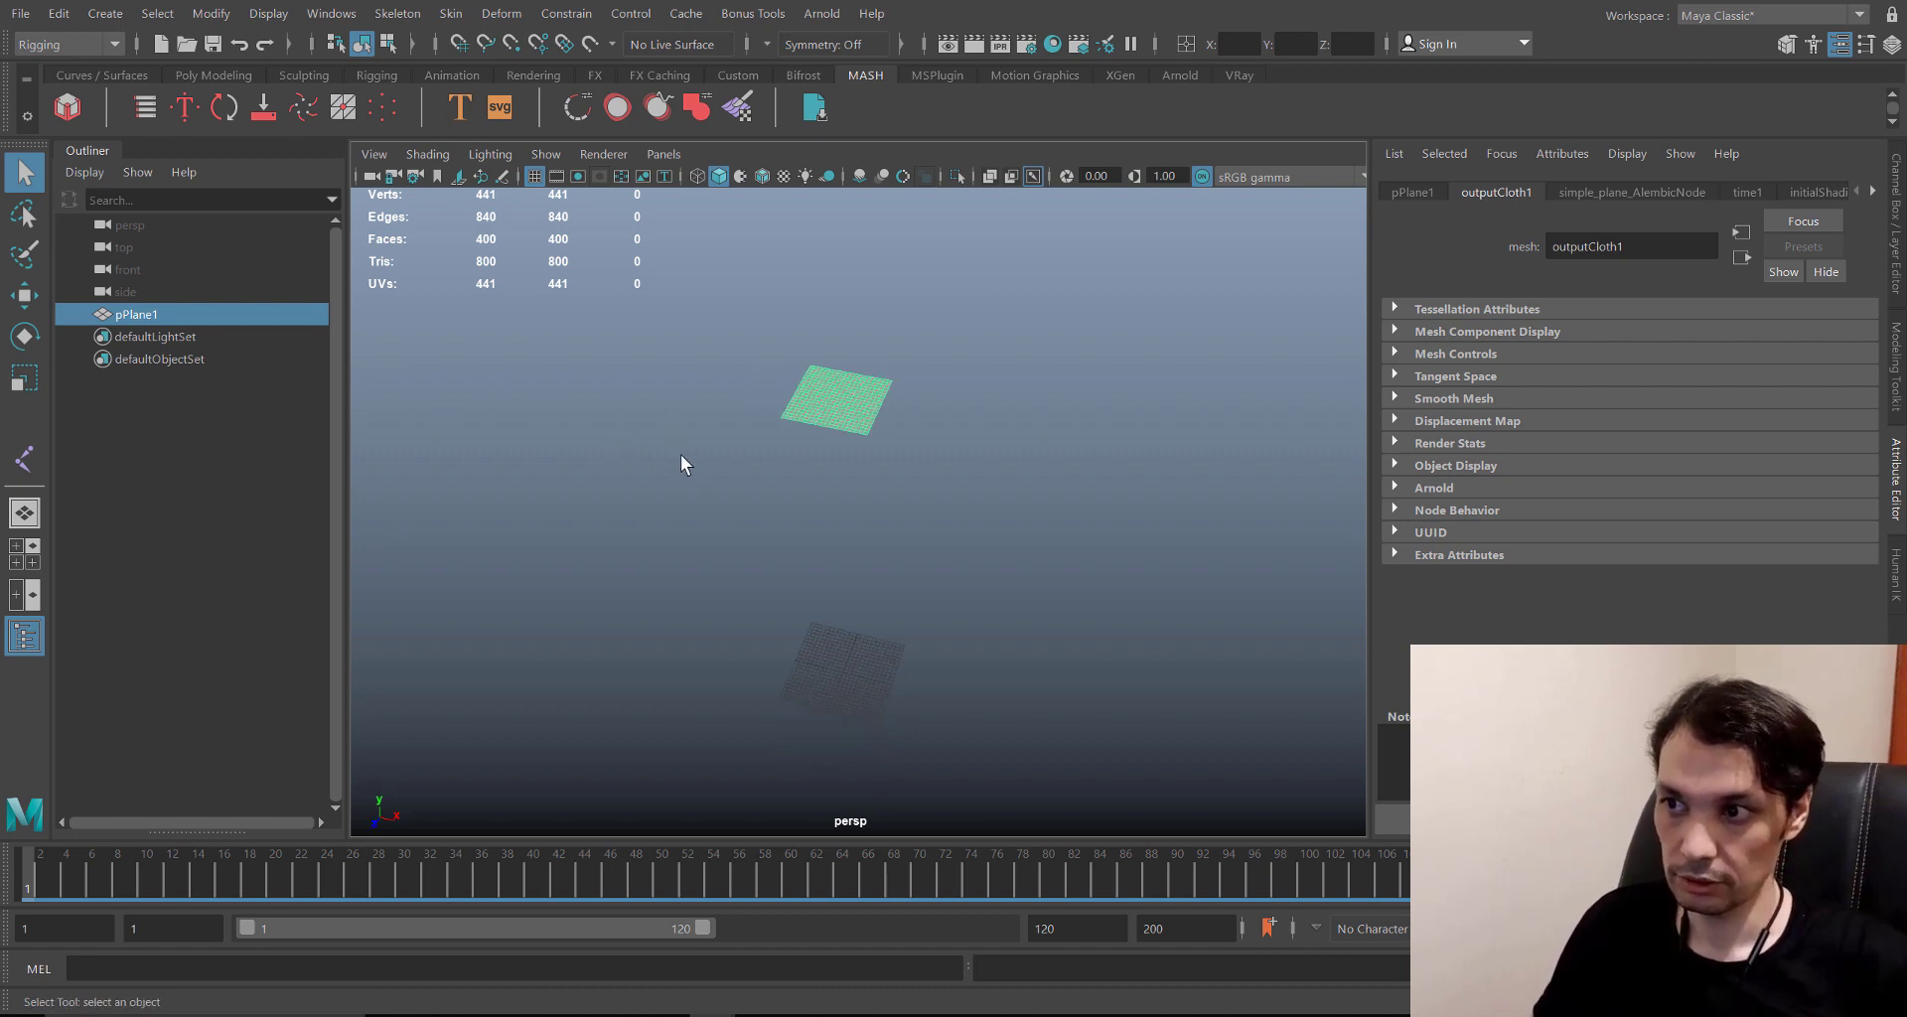
pyautogui.keyDown('alt'); pyautogui.moveTo(733, 618); pyautogui.dragTo(767, 580); pyautogui.keyUp('alt')
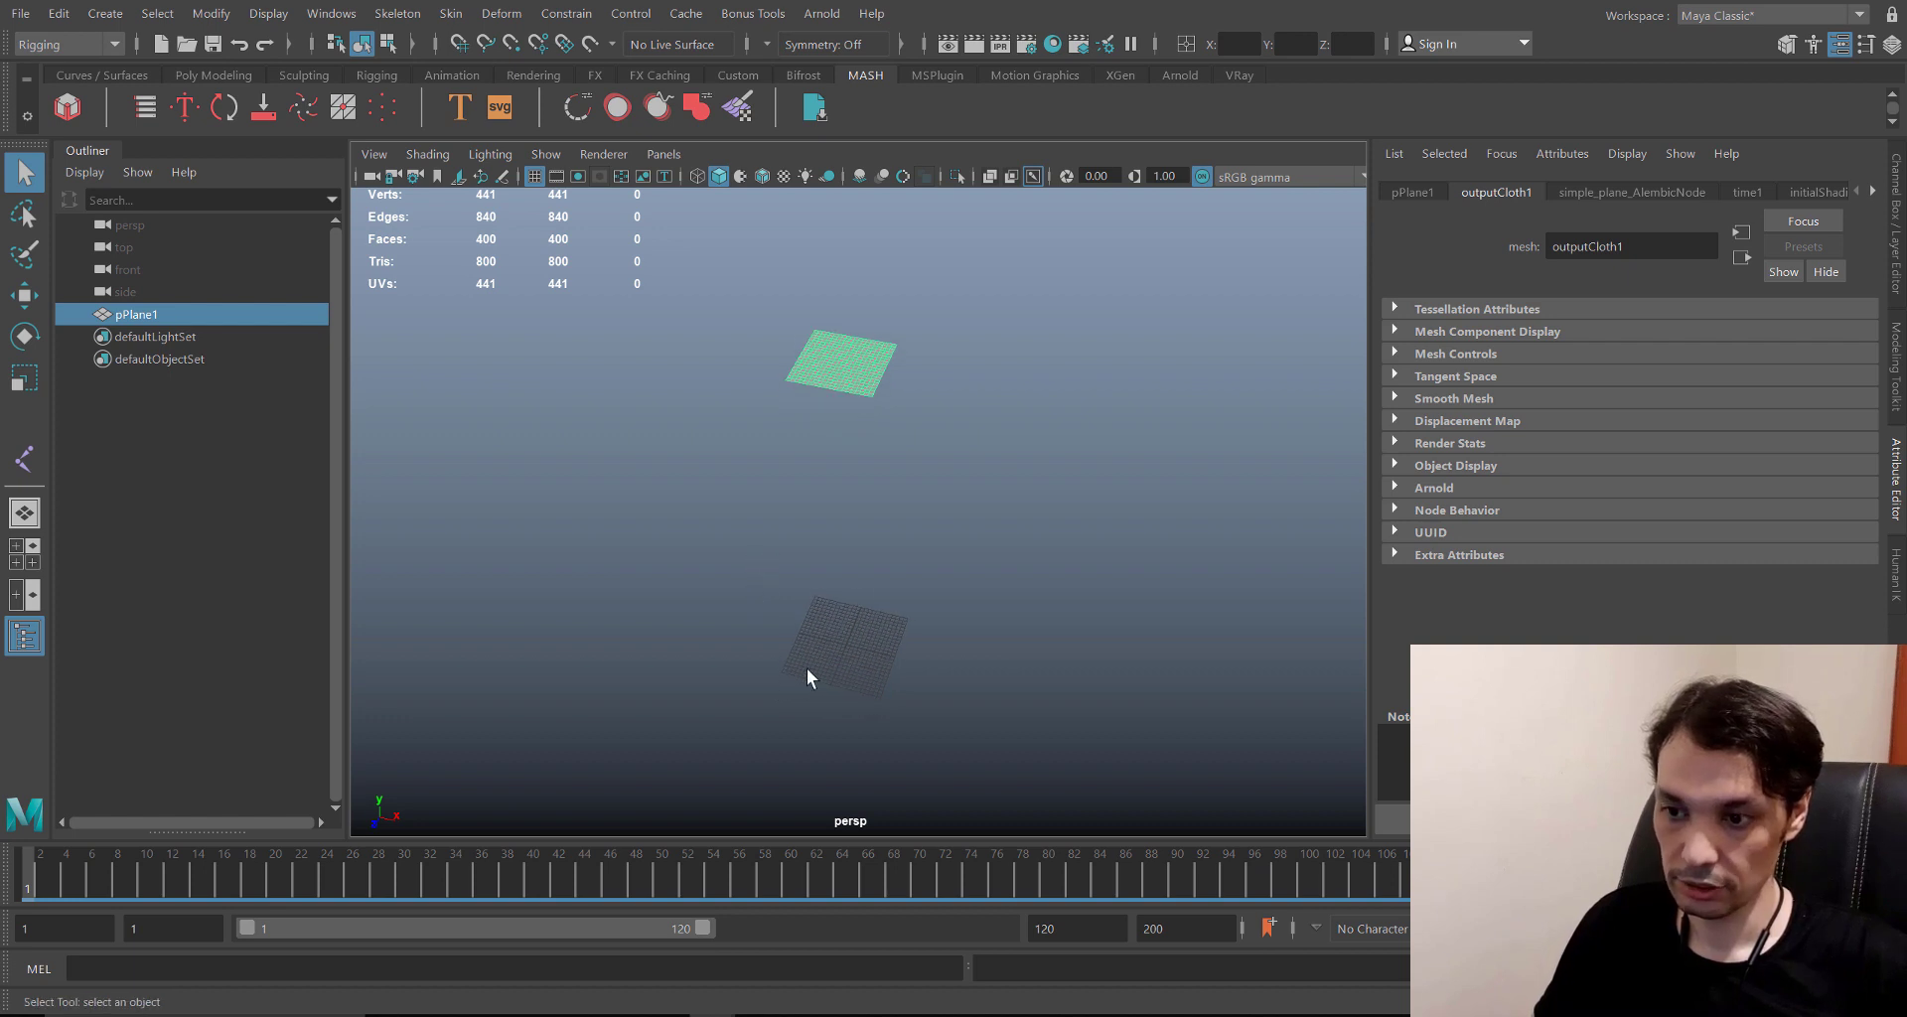
pyautogui.keyDown('alt'); pyautogui.moveTo(807, 670); pyautogui.dragTo(641, 540); pyautogui.keyUp('alt')
pyautogui.keyDown('alt'); pyautogui.moveTo(614, 465); pyautogui.dragTo(609, 459, button='middle'); pyautogui.keyUp('alt')
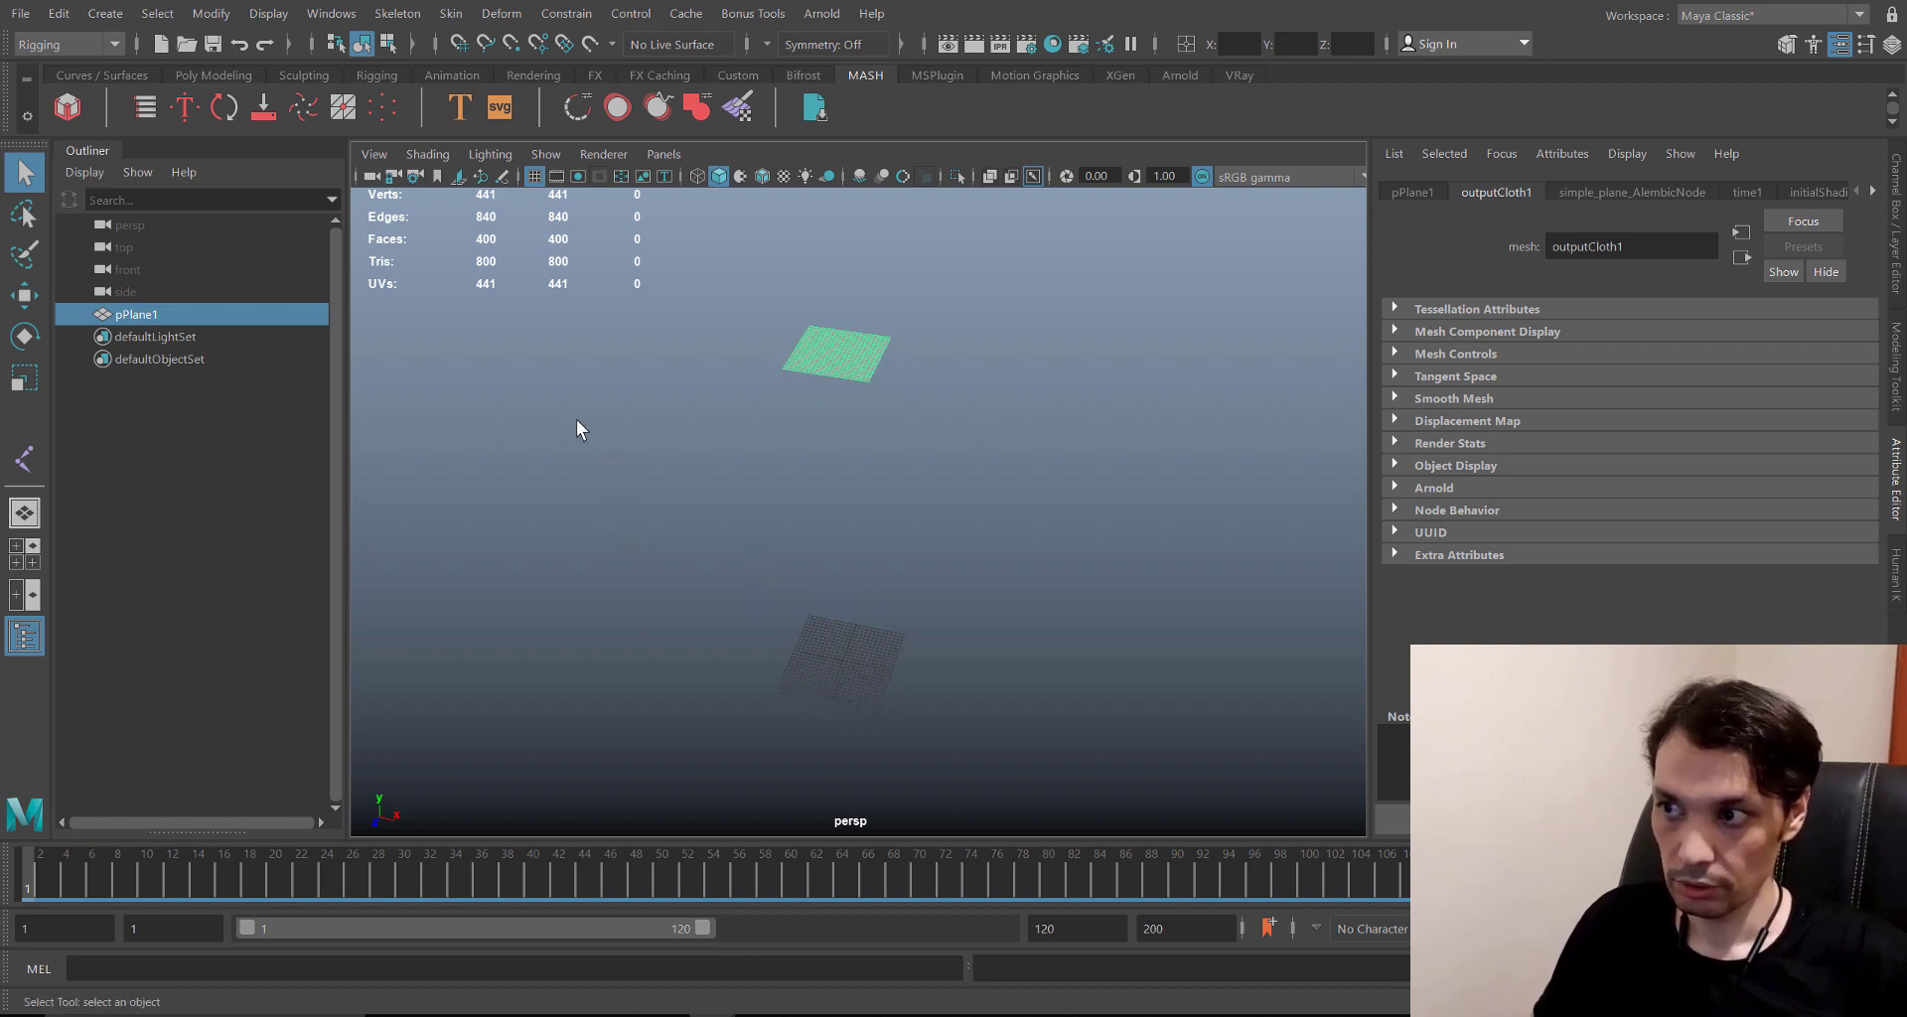
pyautogui.click(388, 78)
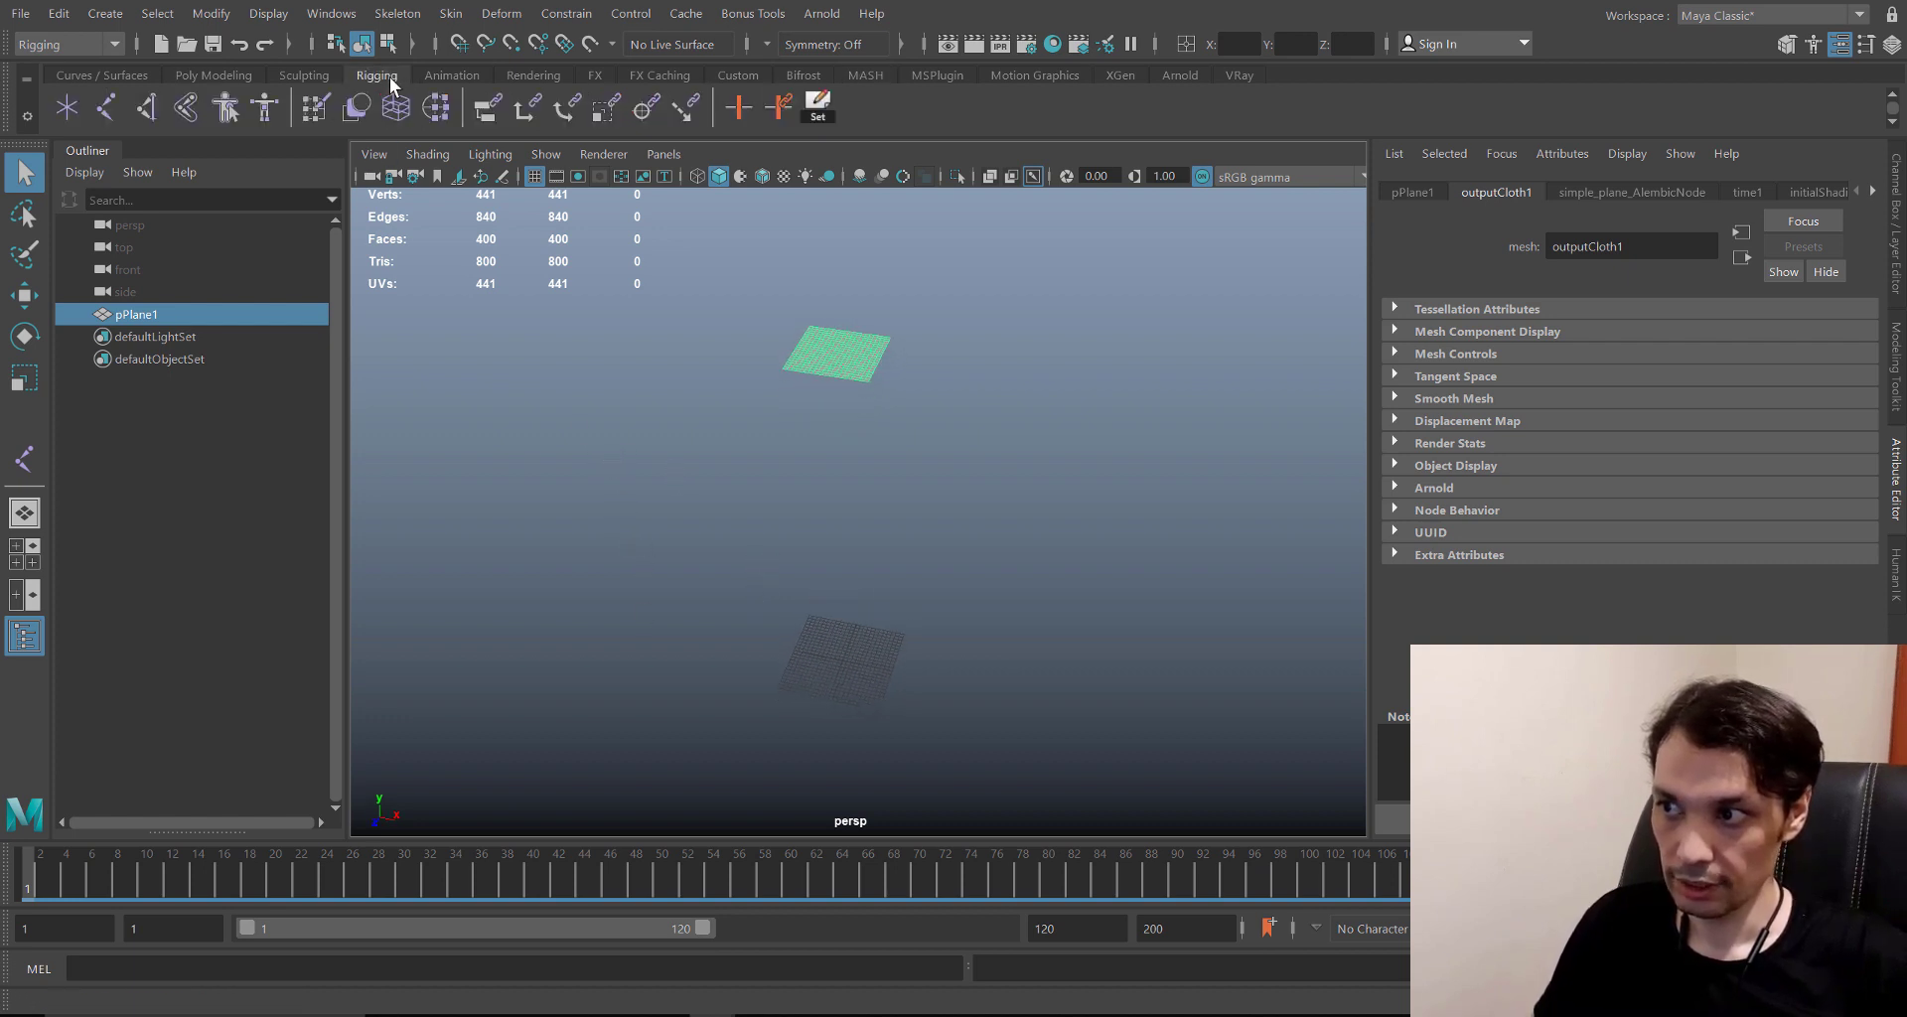
pyautogui.click(108, 106)
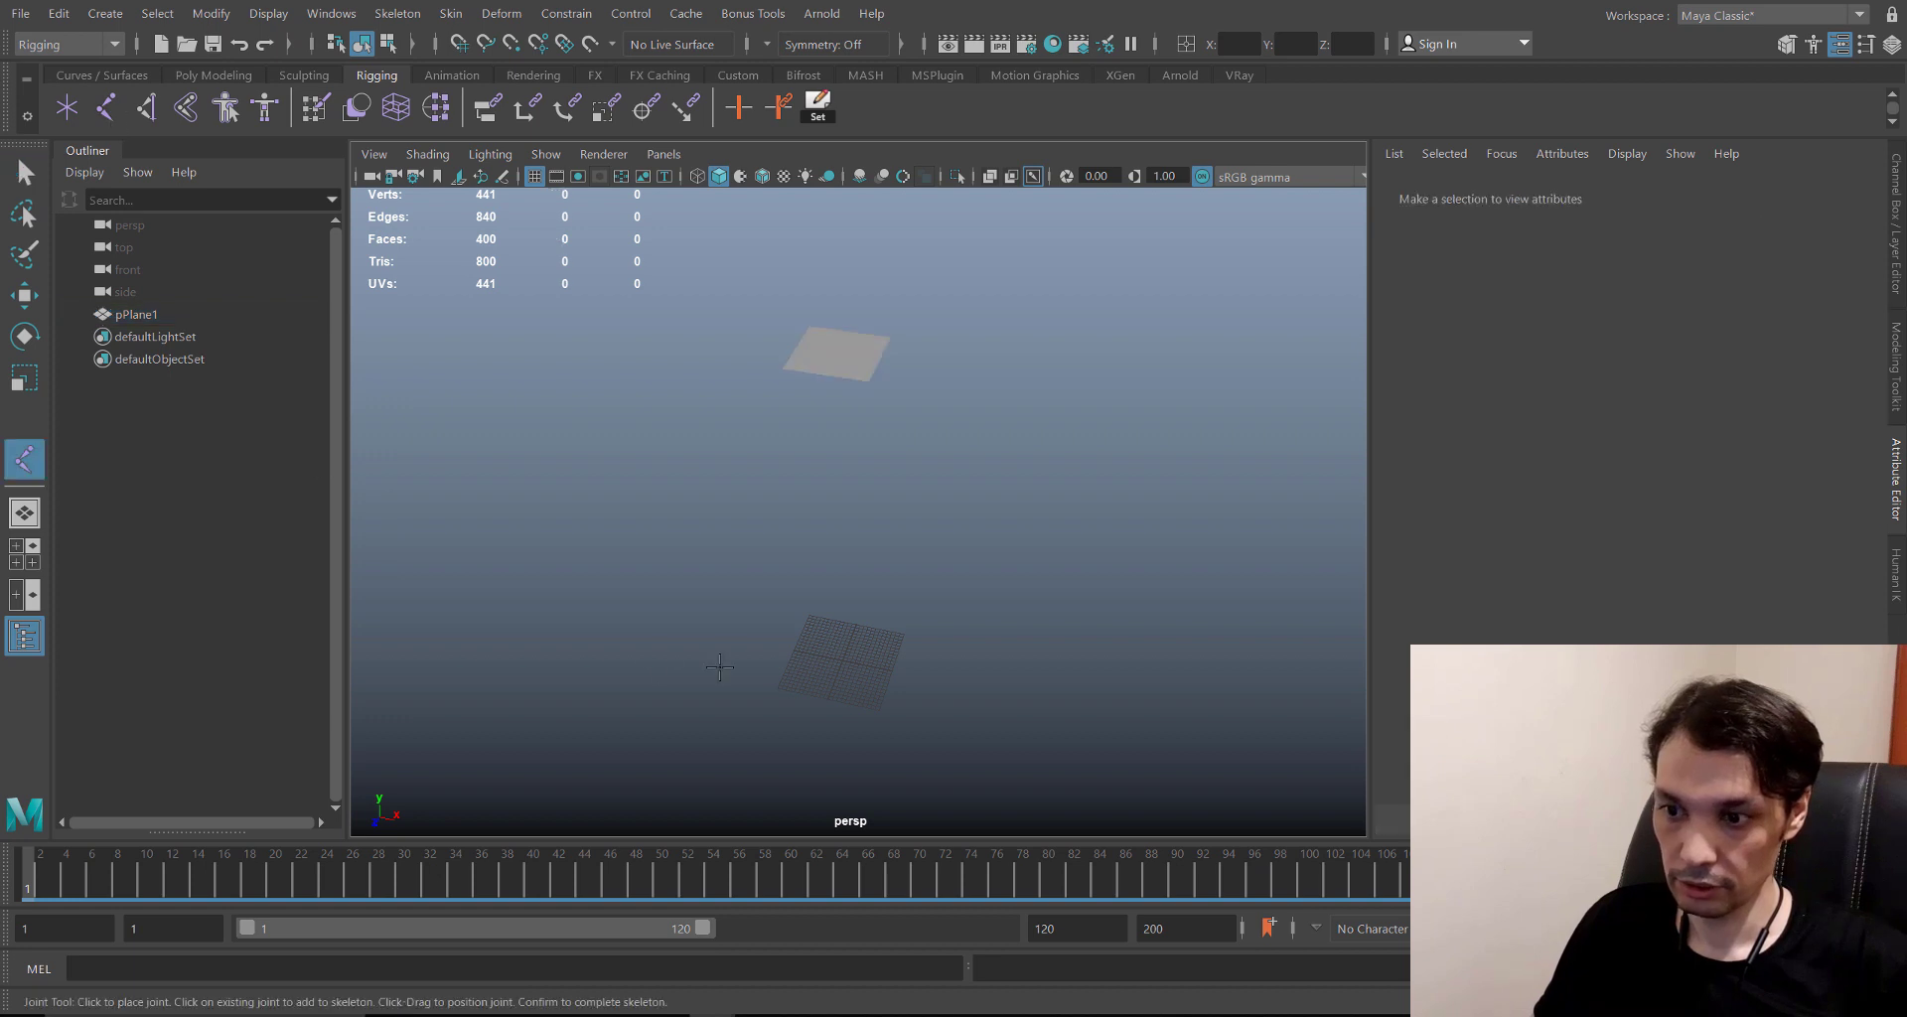
pyautogui.click(845, 661)
pyautogui.keyDown('alt'); pyautogui.moveTo(782, 652); pyautogui.dragTo(791, 594, button='middle'); pyautogui.keyUp('alt')
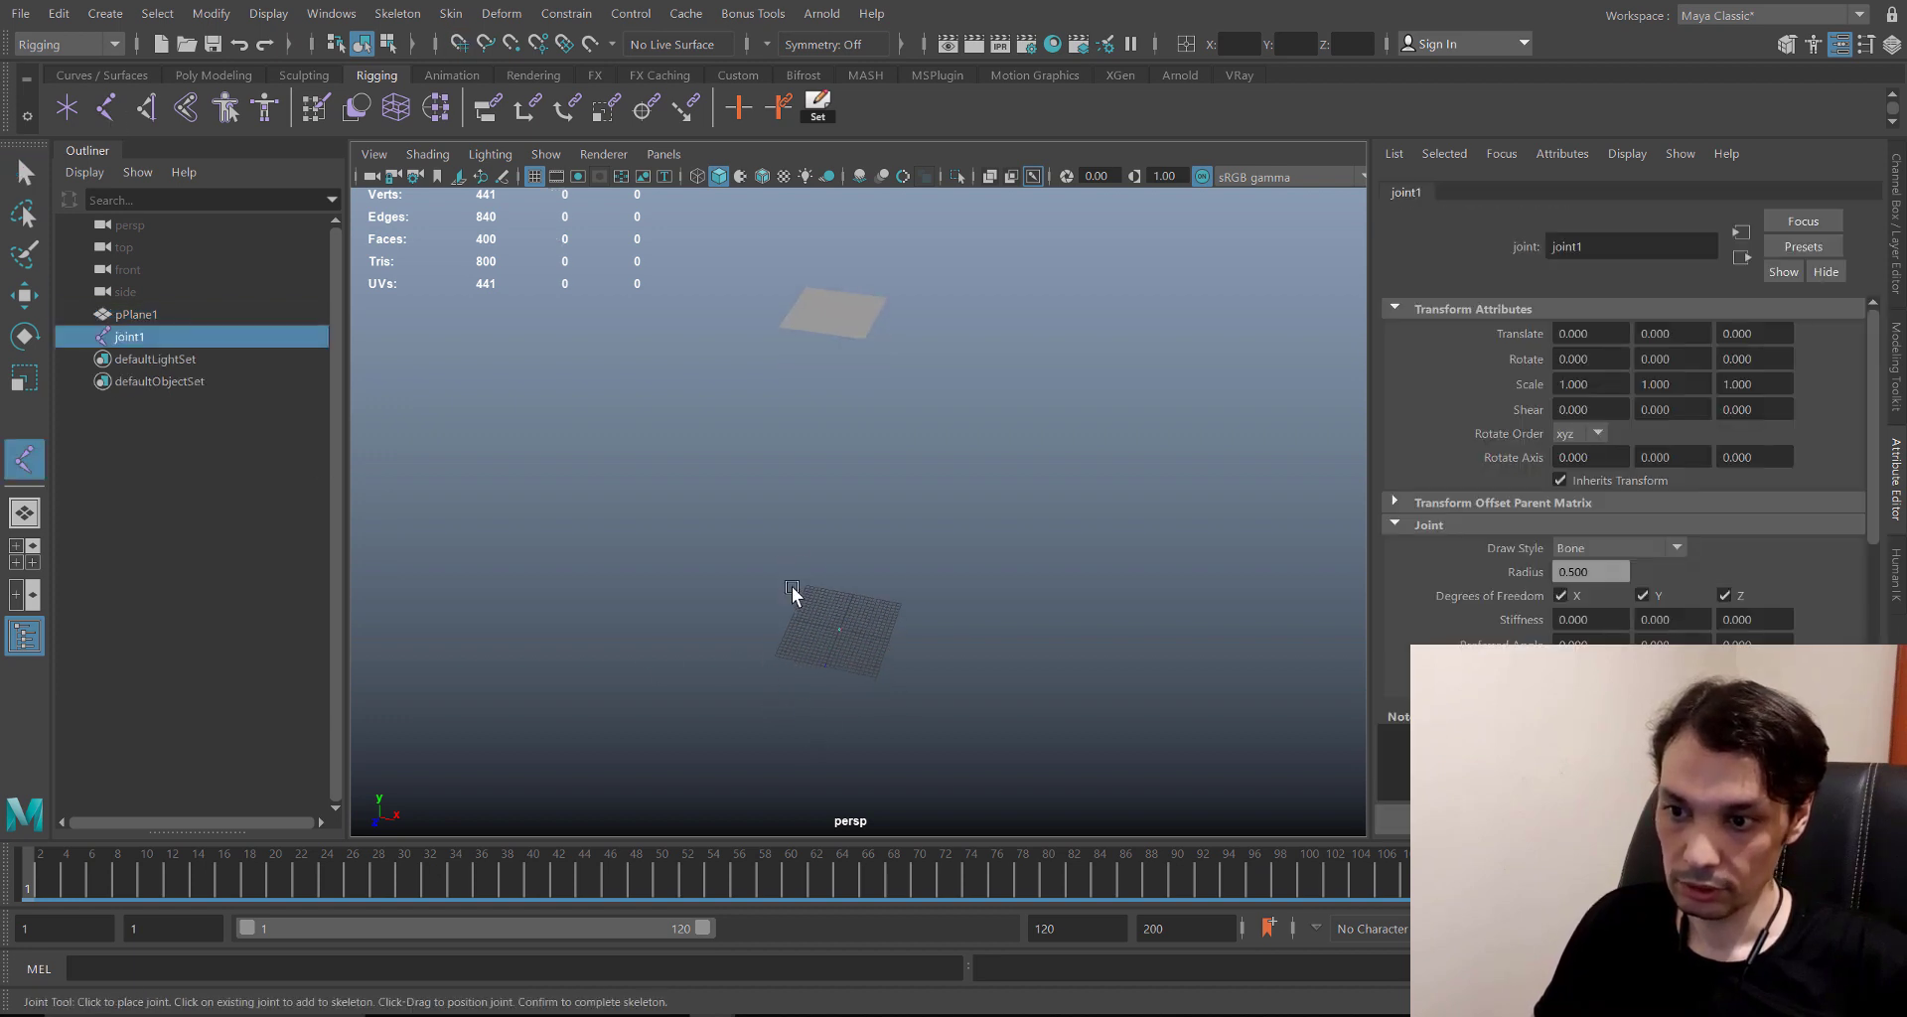
pyautogui.press('w')
# - Examine the plane's simple_plane_AlembicNode attributes and play its cloth animation, returning to frame 1
pyautogui.keyDown('alt'); pyautogui.moveTo(803, 535); pyautogui.dragTo(856, 719, button='right'); pyautogui.keyUp('alt')
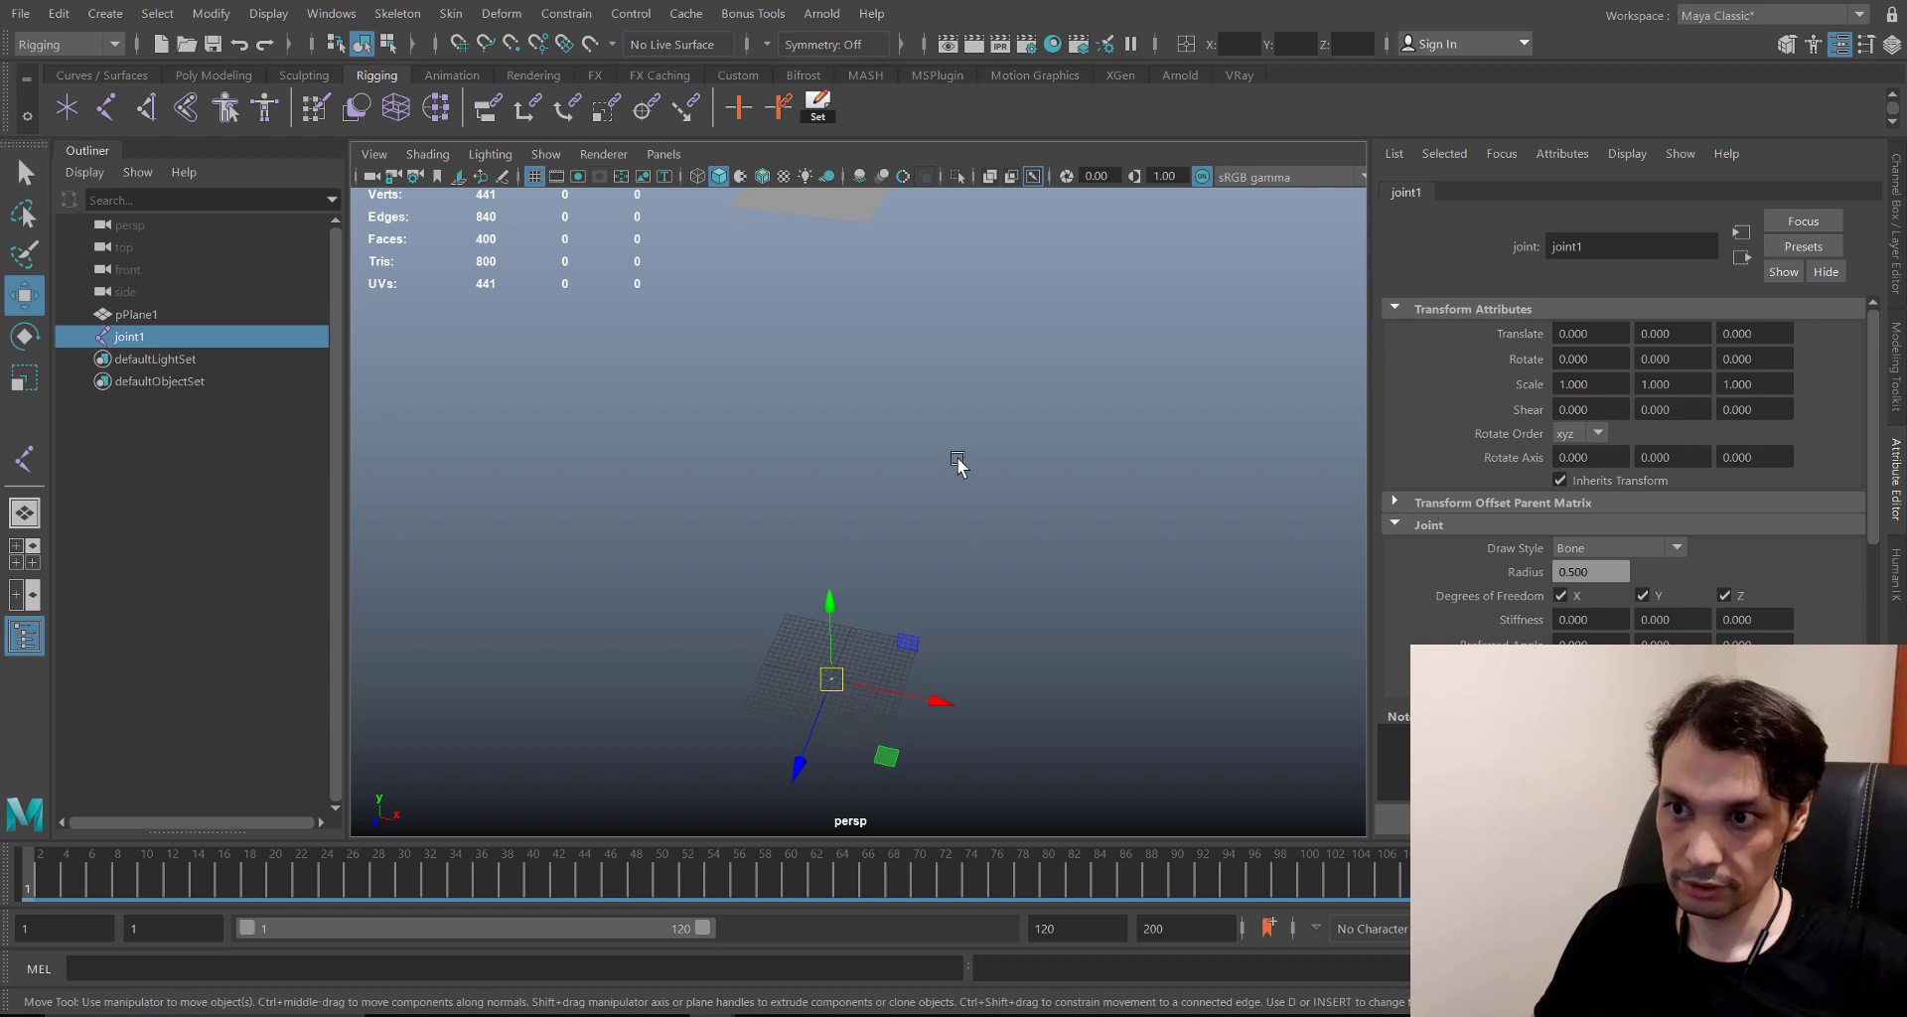
pyautogui.keyDown('alt'); pyautogui.moveTo(920, 455); pyautogui.dragTo(923, 510, button='middle'); pyautogui.keyUp('alt')
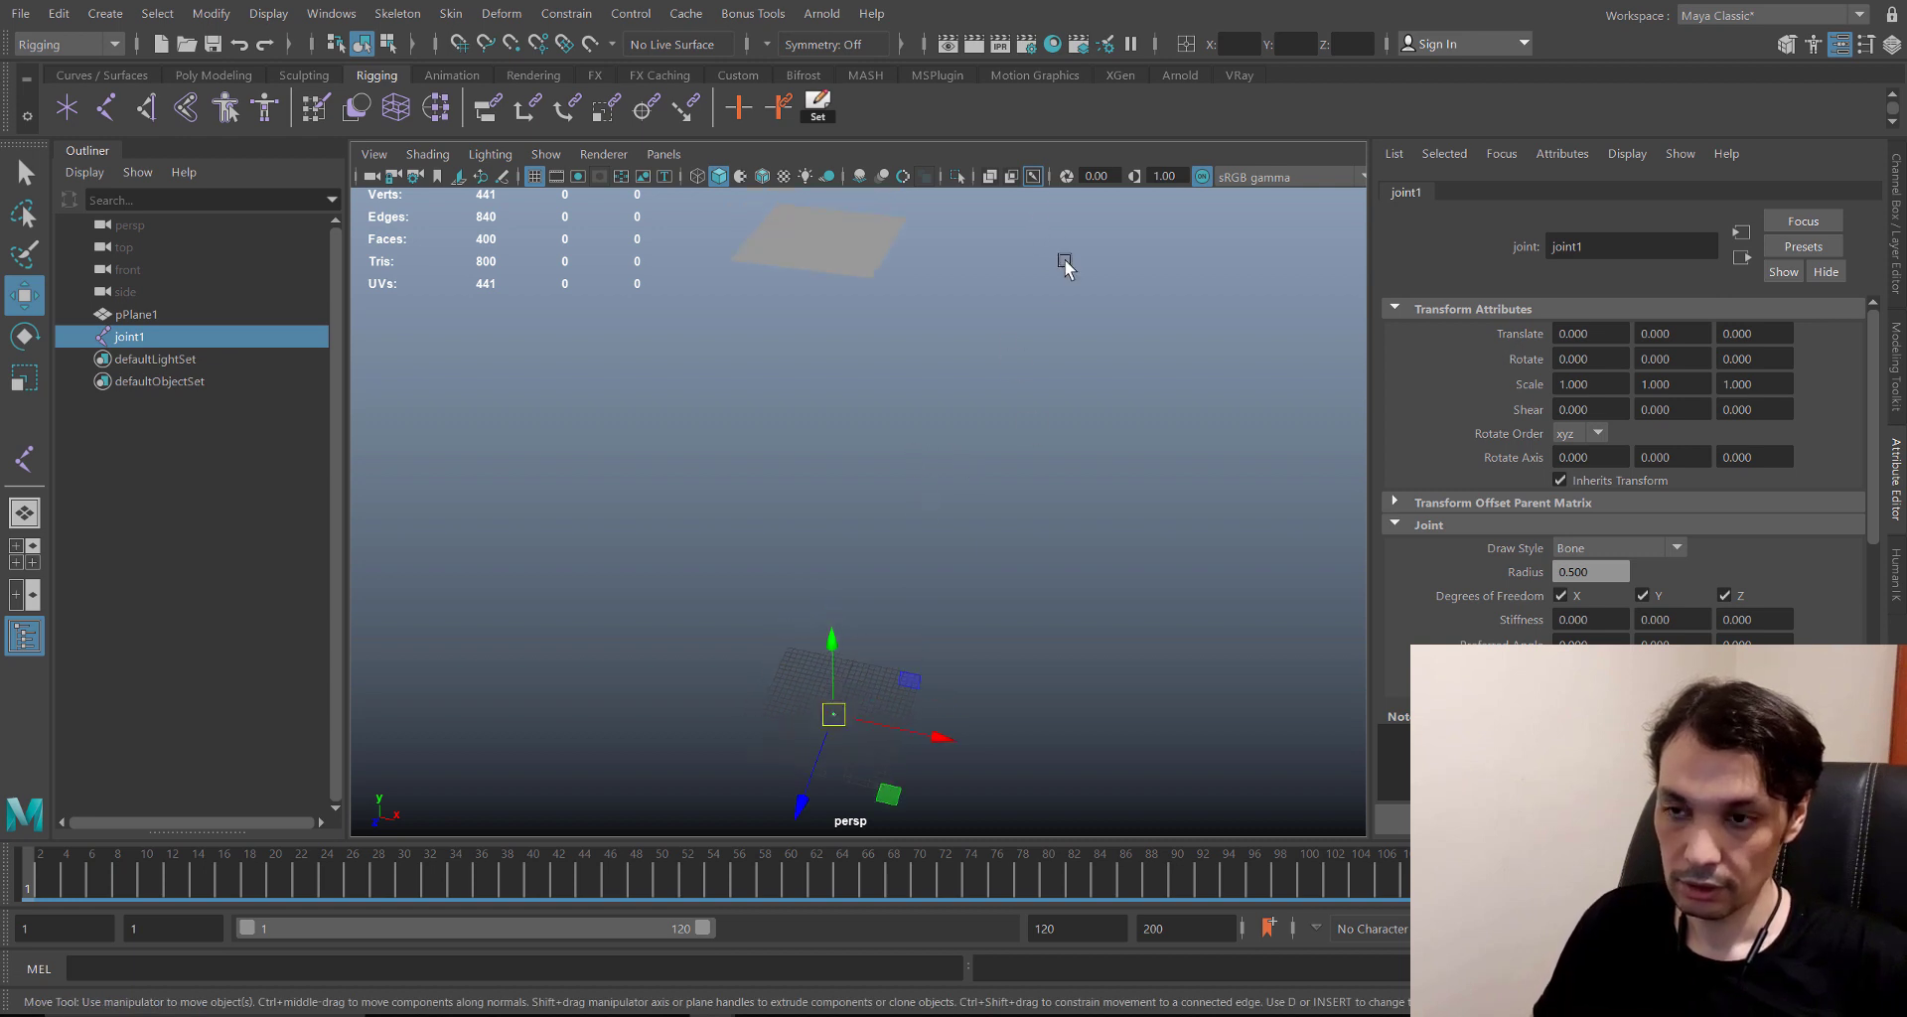
pyautogui.click(857, 234)
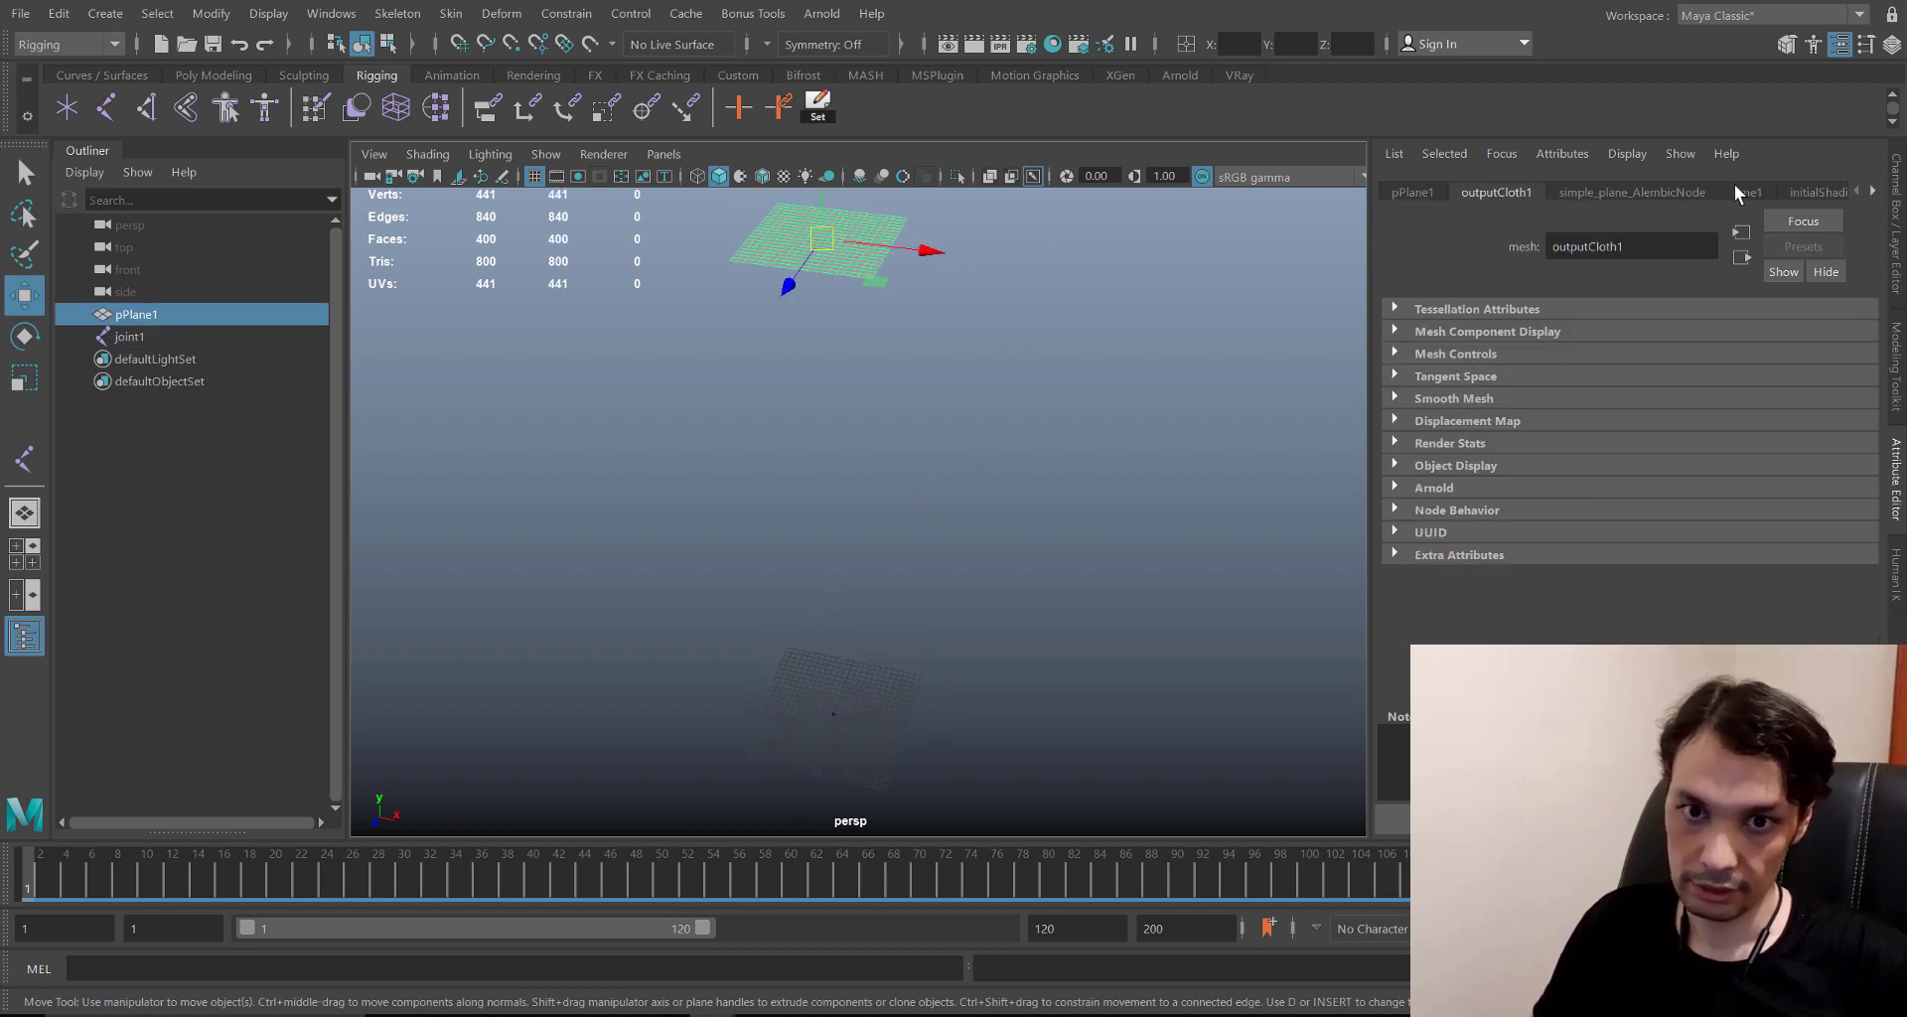
pyautogui.click(1653, 193)
pyautogui.moveTo(148, 856); pyautogui.dragTo(28, 874)
pyautogui.hotkey('alt', 'v')
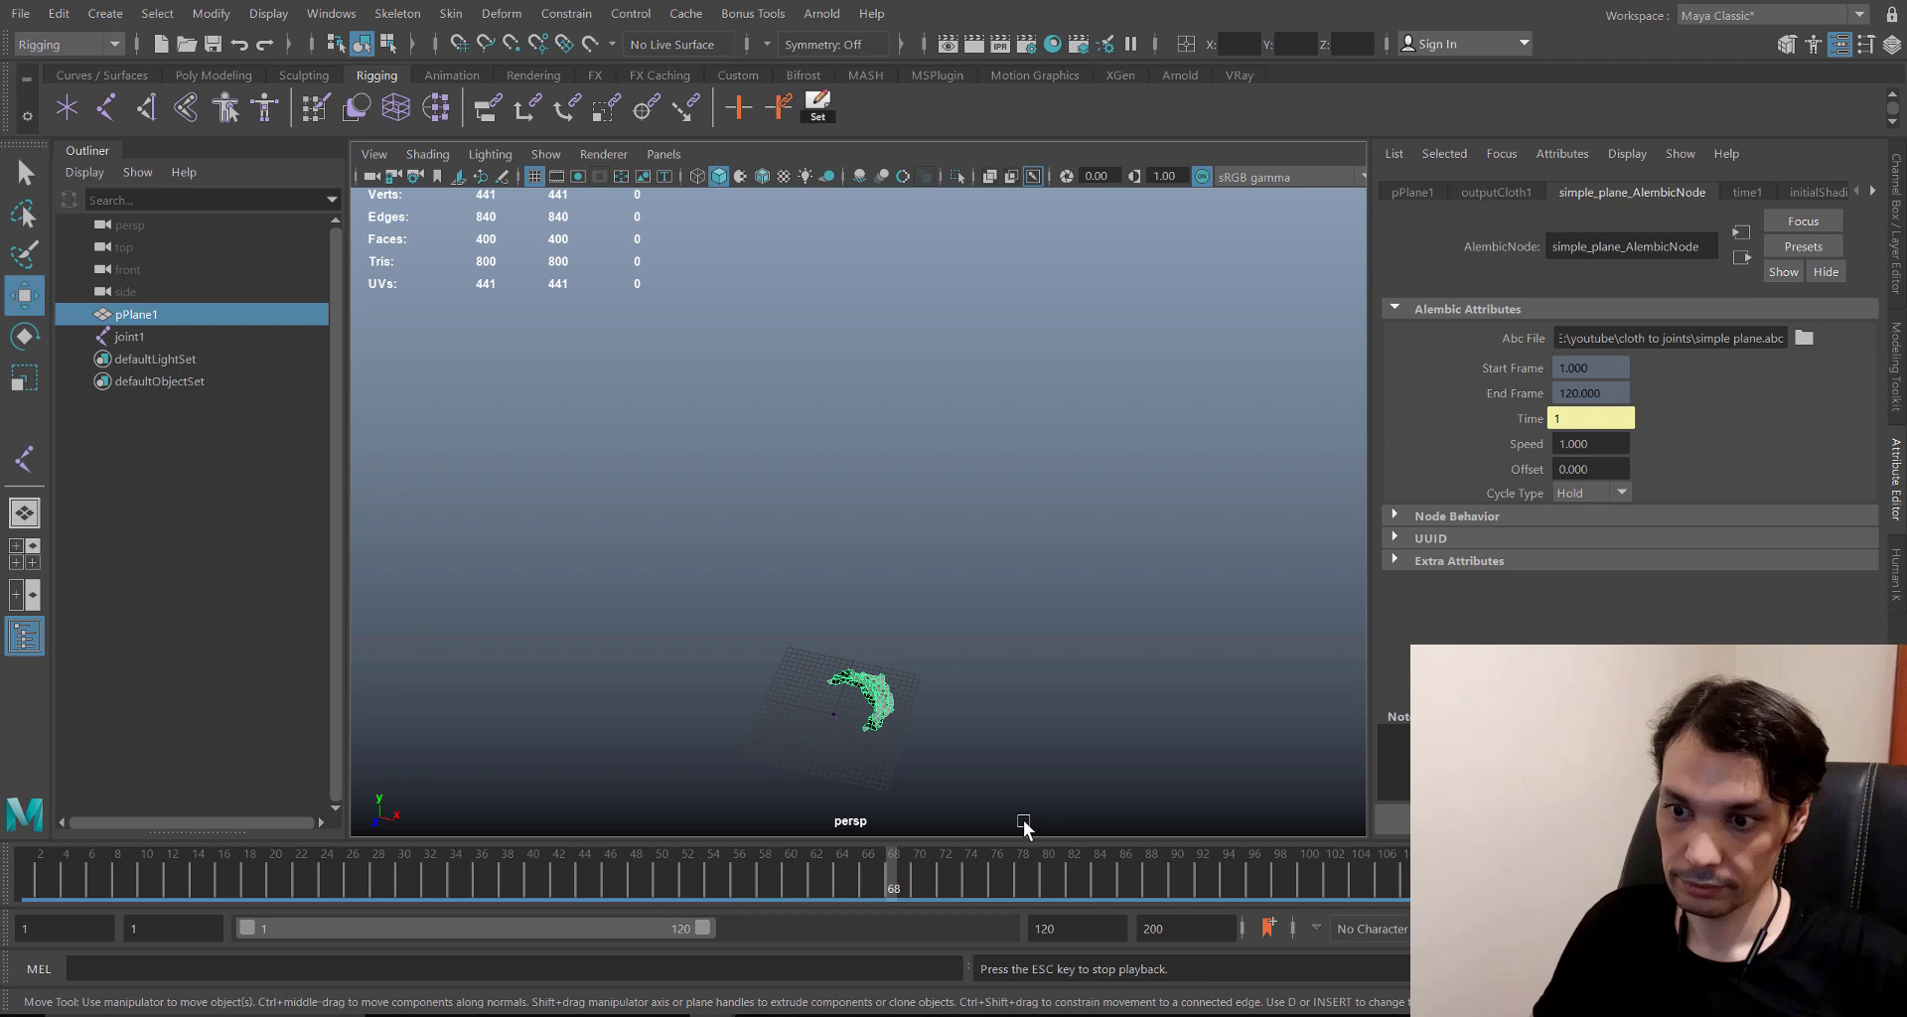
pyautogui.moveTo(977, 884); pyautogui.dragTo(2, 899)
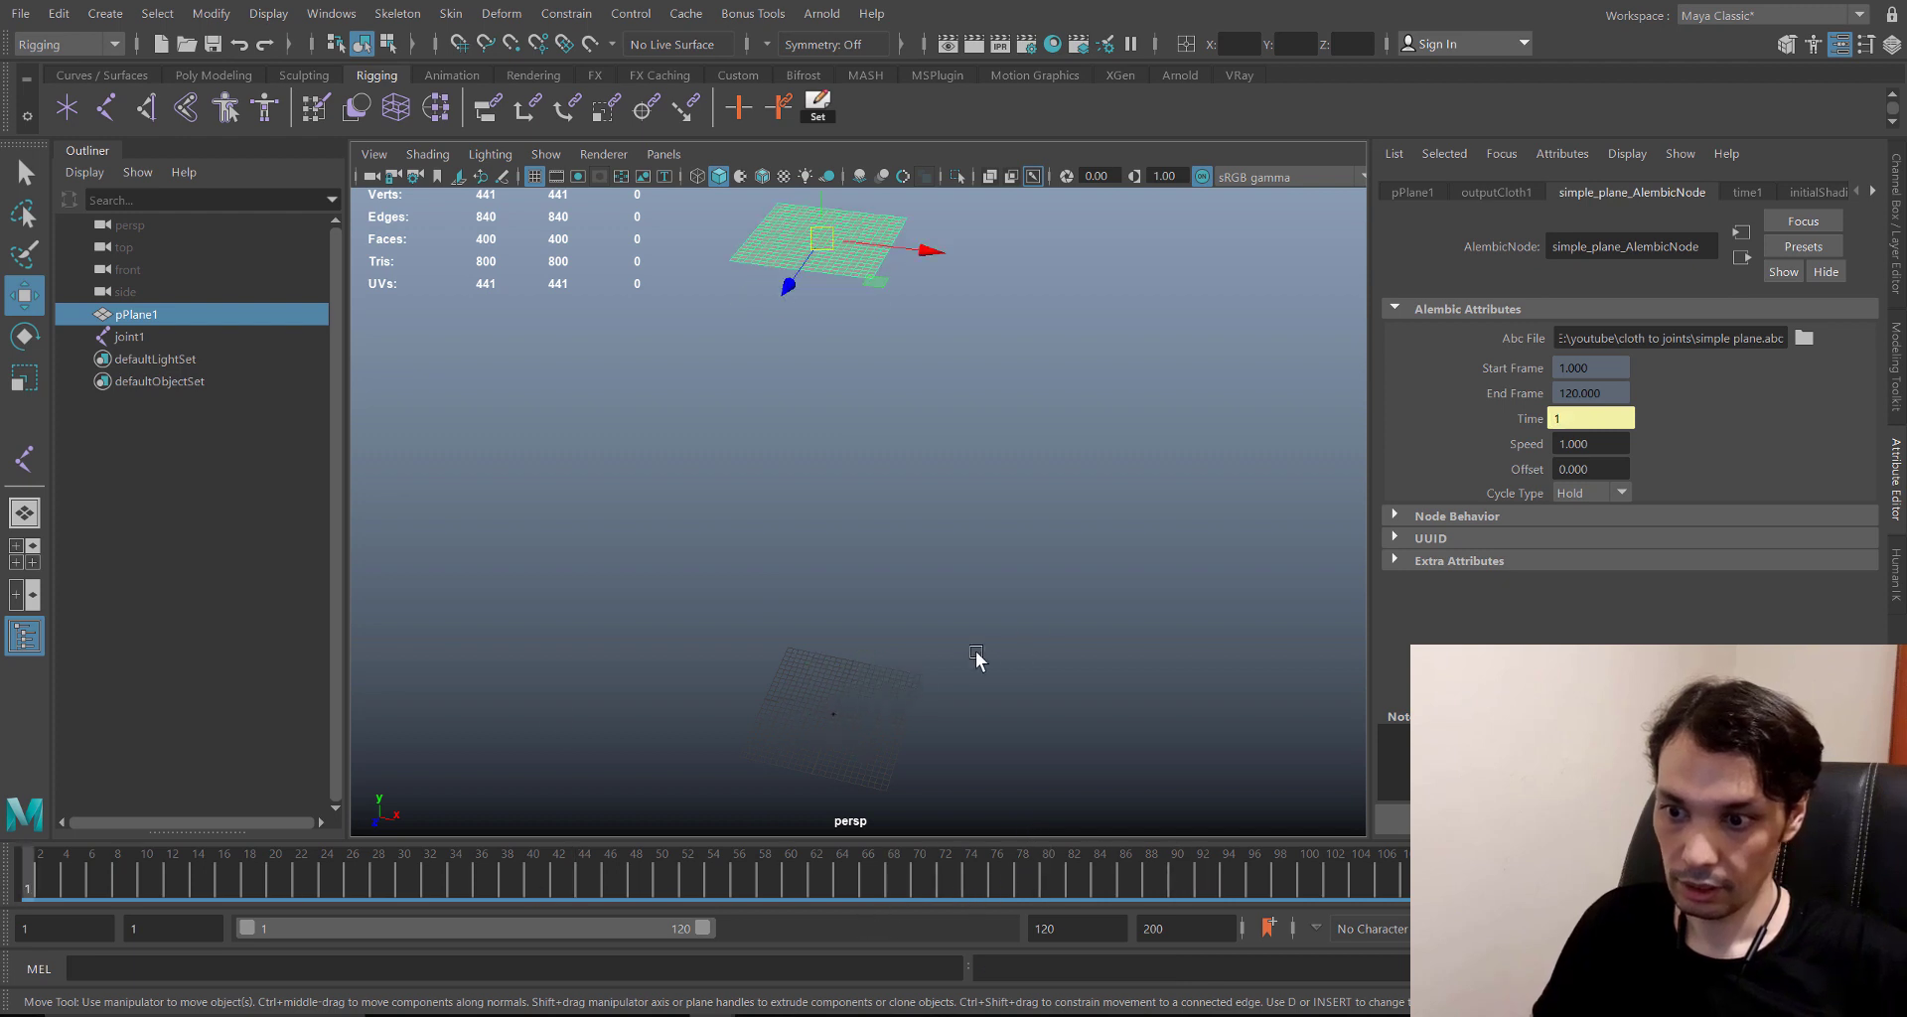
# - Try to create a MASH network directly from joint1
pyautogui.moveTo(980, 659); pyautogui.dragTo(601, 767)
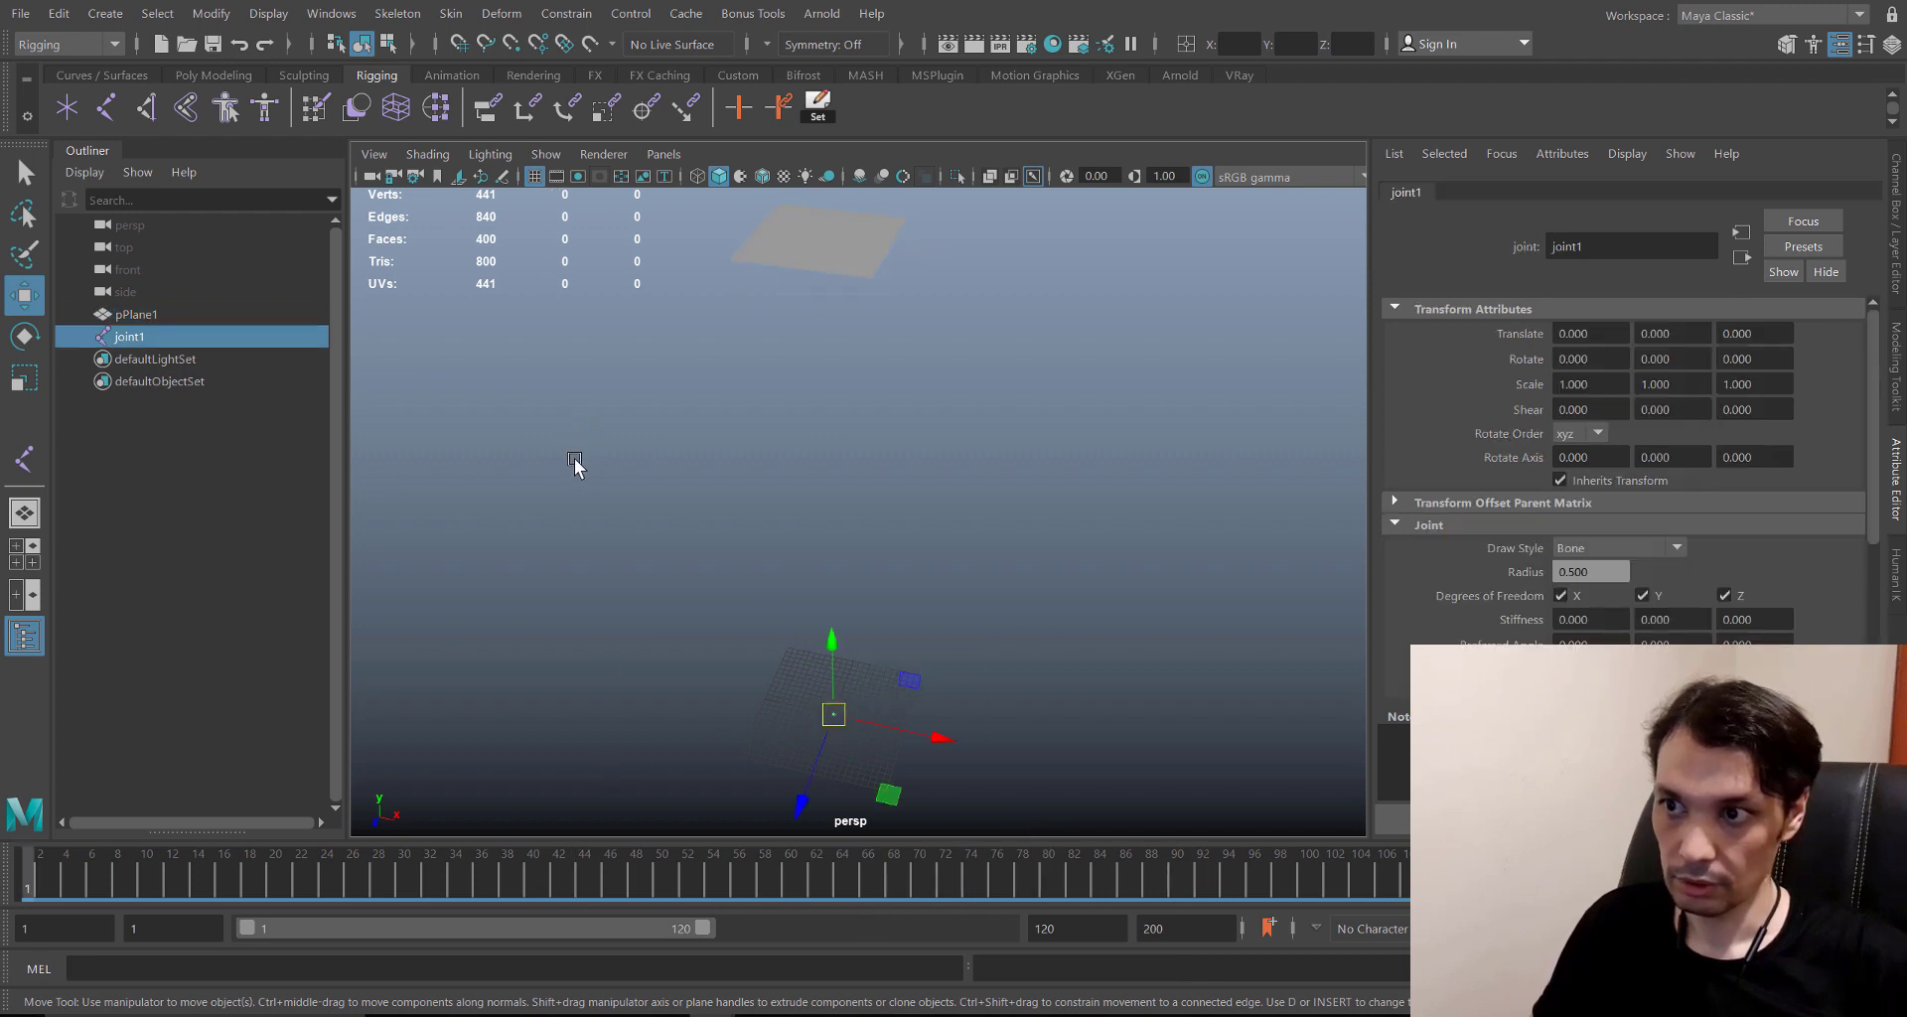
pyautogui.click(864, 75)
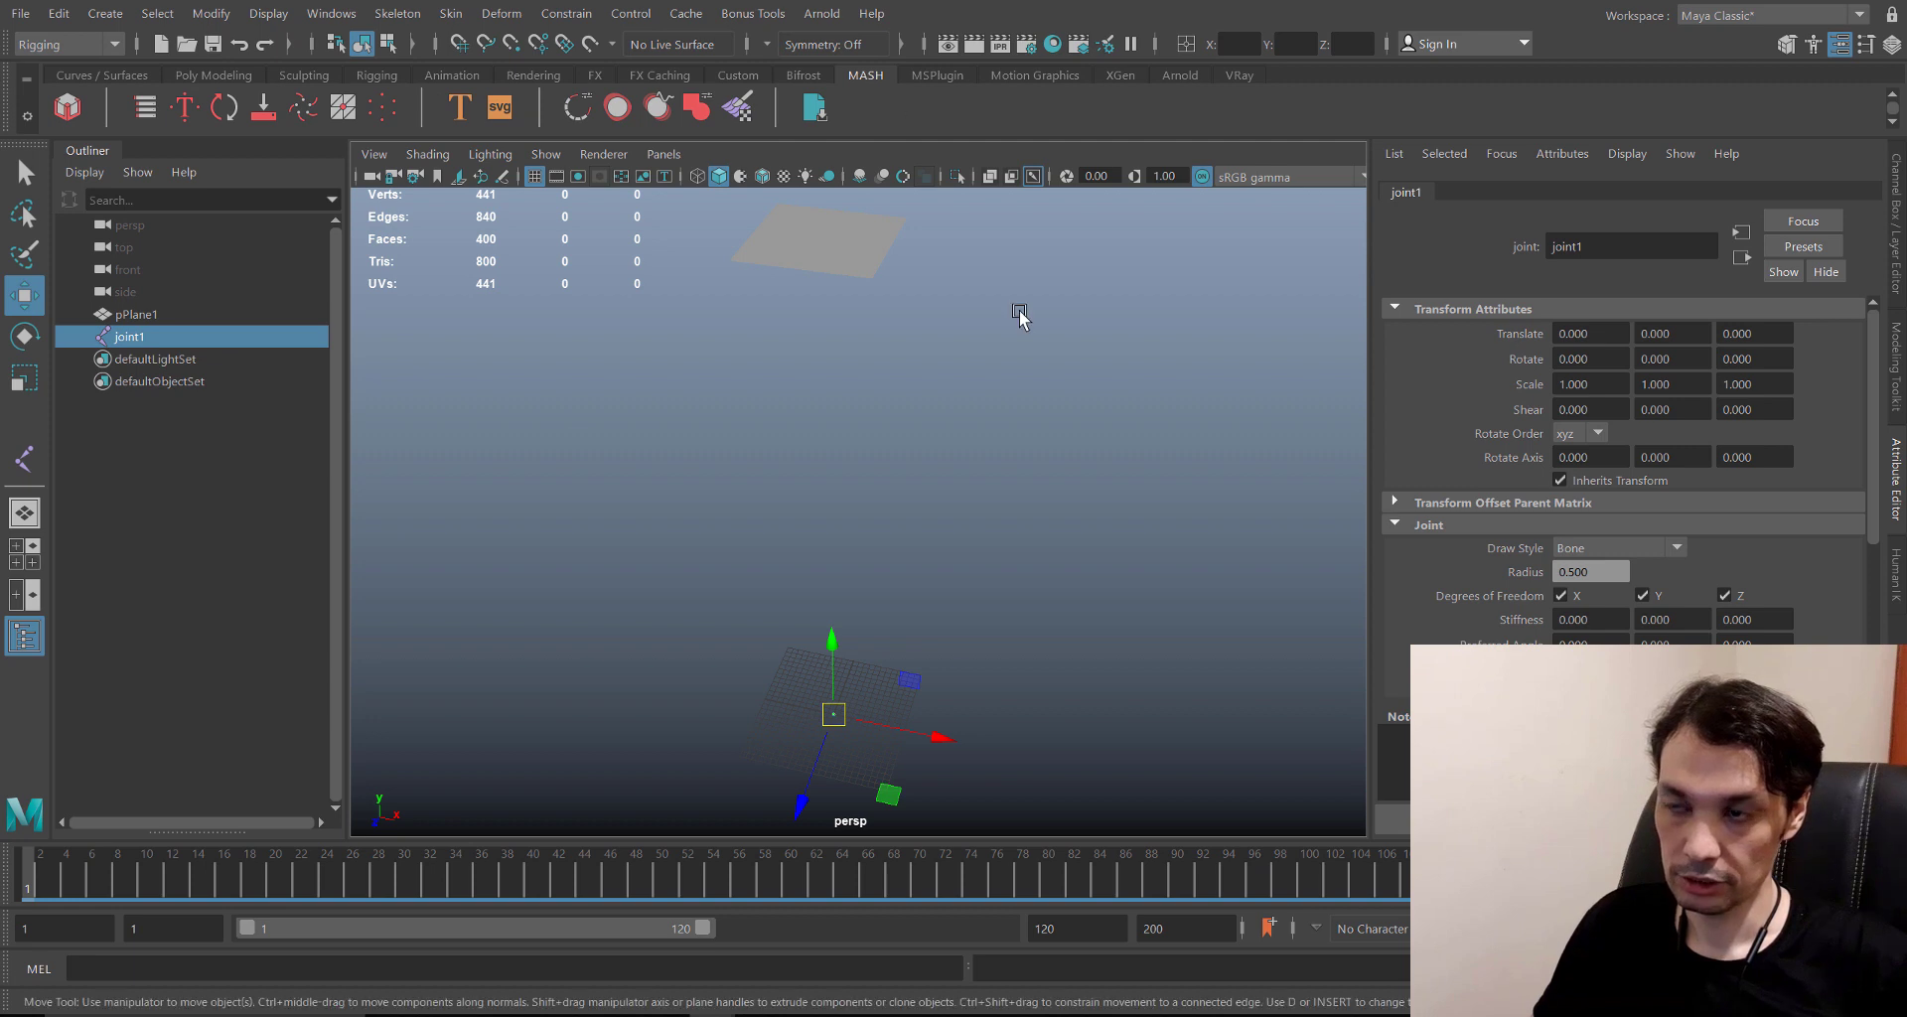
pyautogui.click(63, 112)
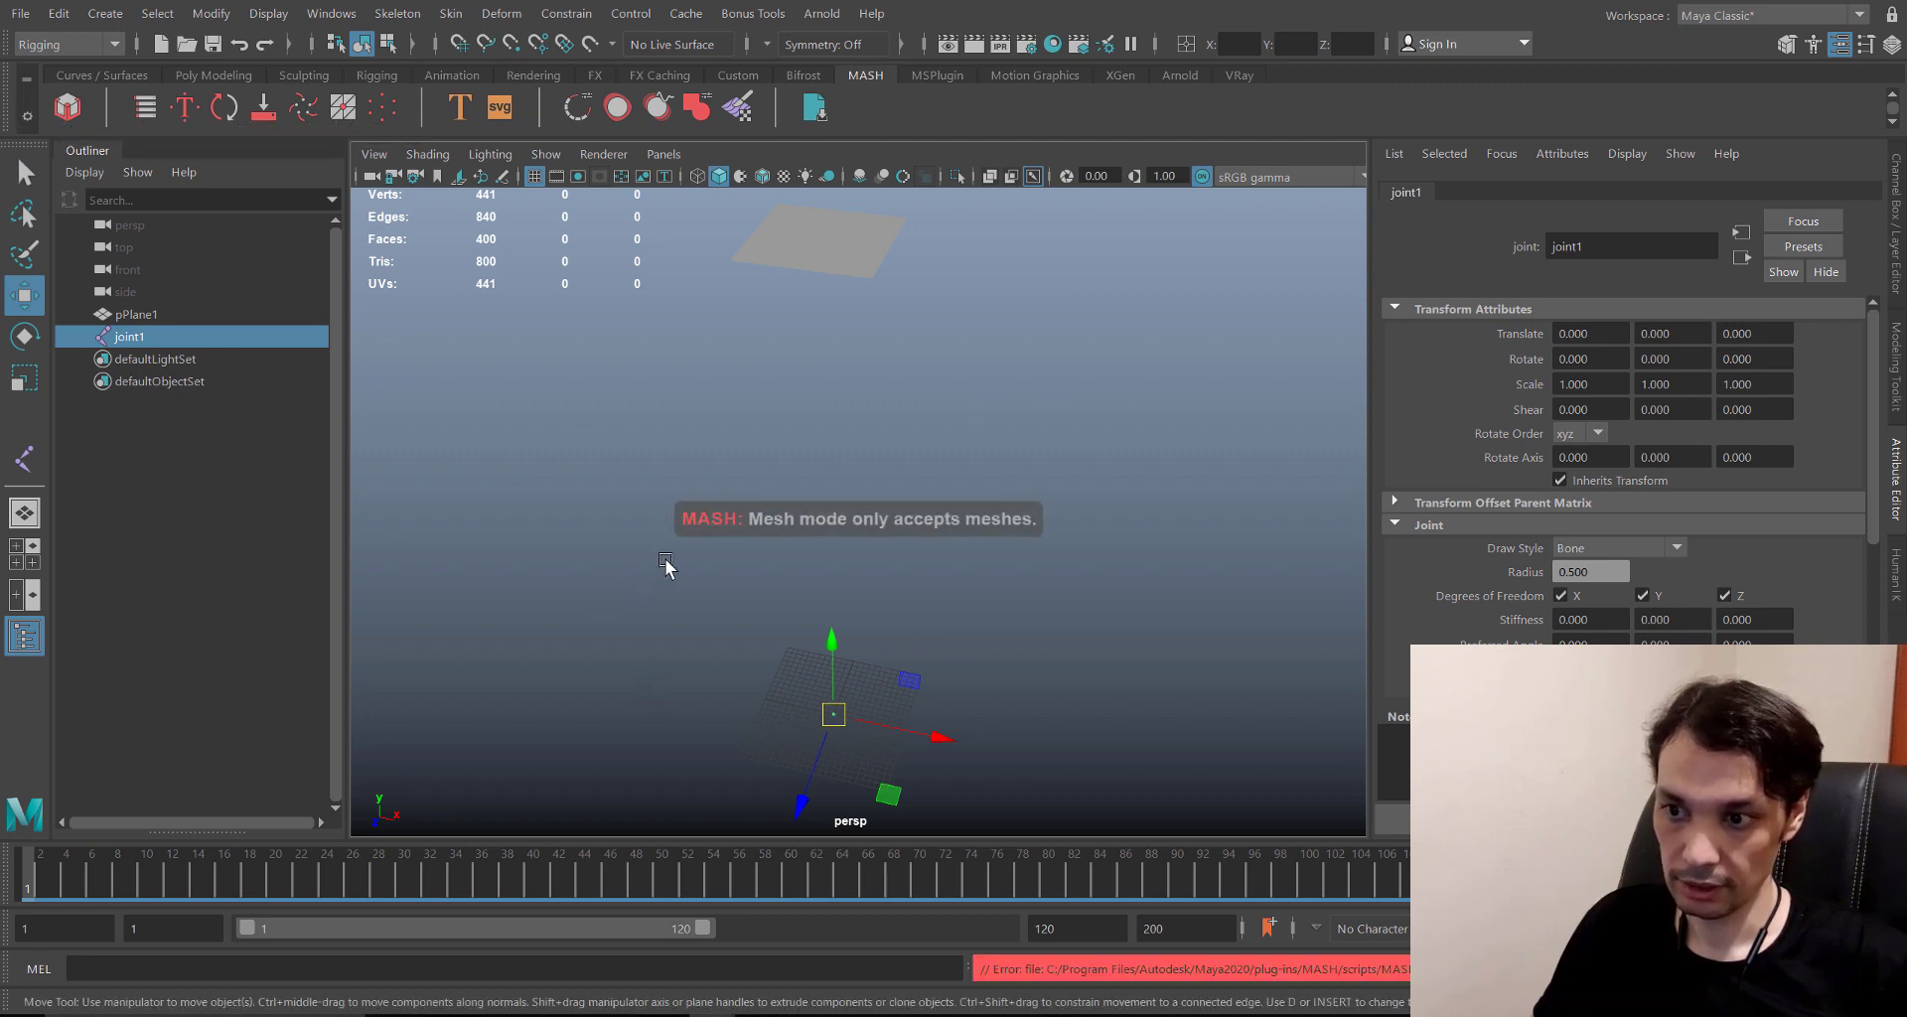
# - Create a polygon cube at the origin, around the joint
pyautogui.moveTo(709, 627)
pyautogui.keyDown('alt'); pyautogui.mouseDown(button='middle')
pyautogui.moveTo(714, 574)
pyautogui.moveTo(643, 481)
pyautogui.moveTo(708, 593)
pyautogui.mouseUp(button='middle'); pyautogui.keyUp('alt')
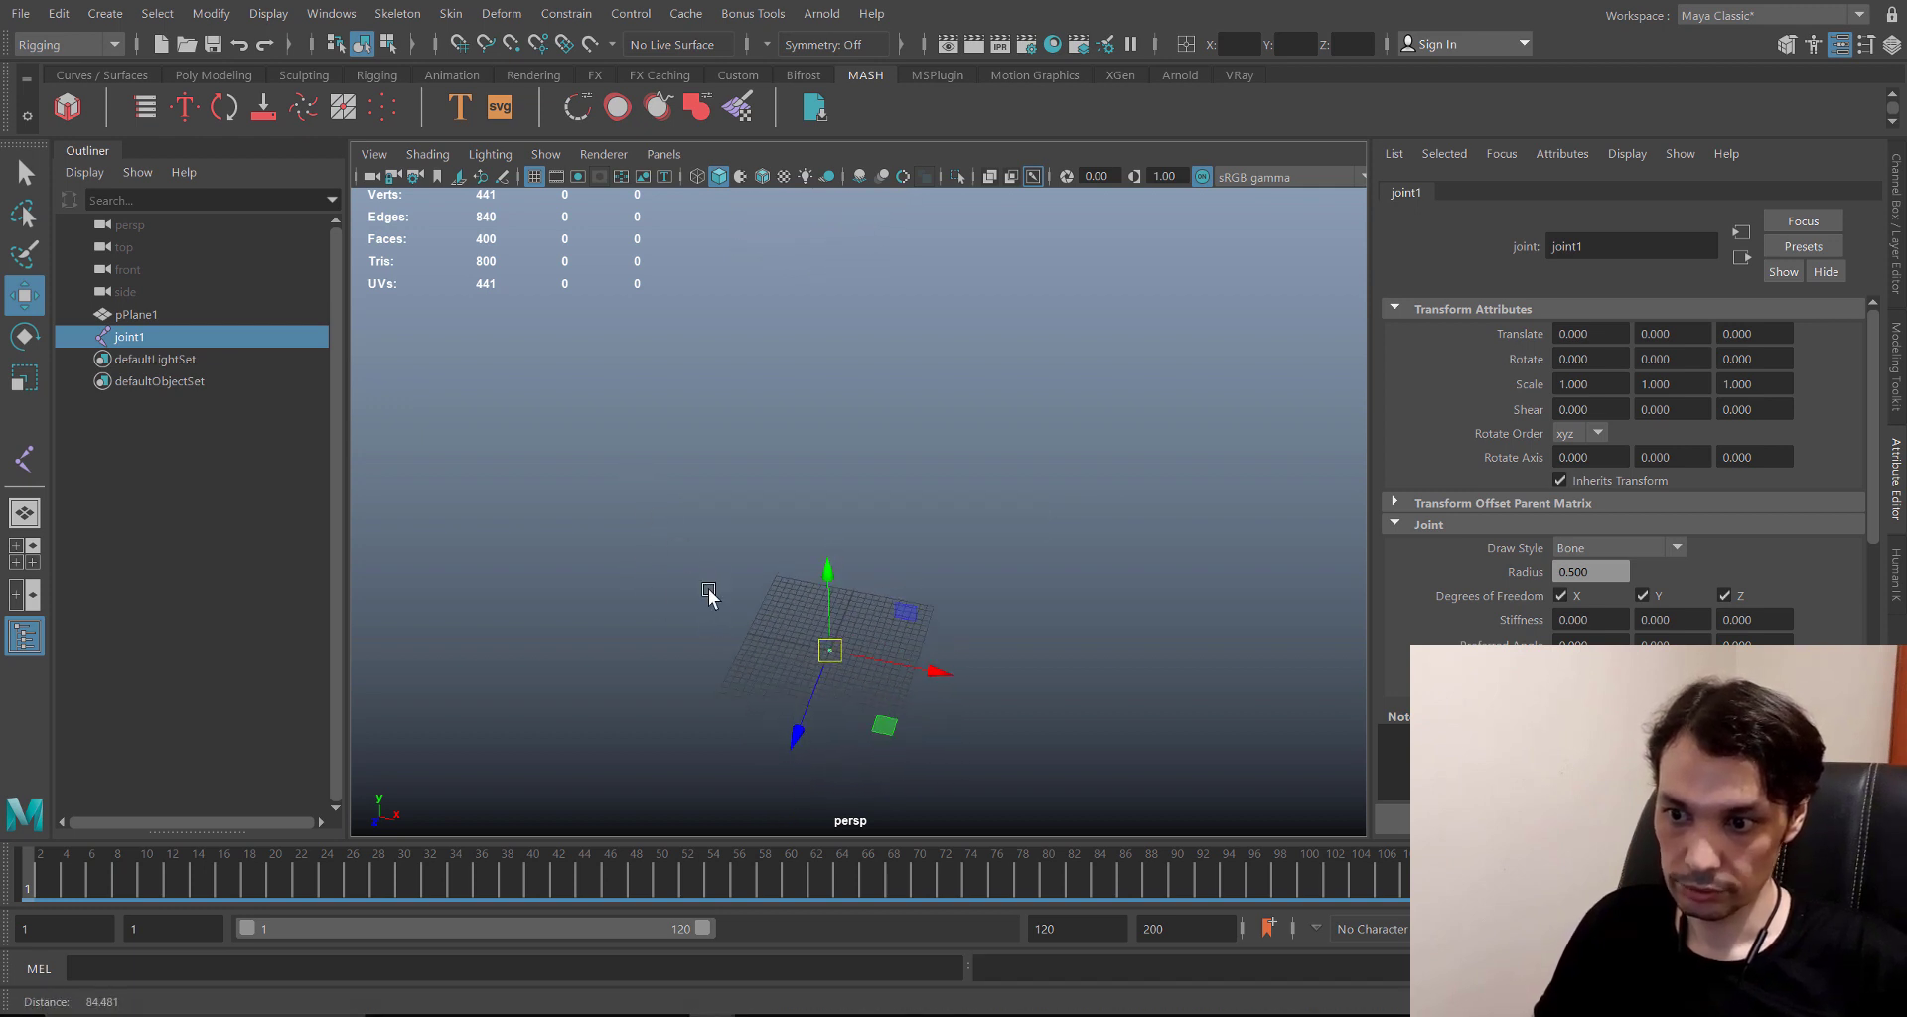
pyautogui.keyDown('alt'); pyautogui.moveTo(813, 413); pyautogui.dragTo(813, 493, button='middle'); pyautogui.keyUp('alt')
pyautogui.click(1118, 524)
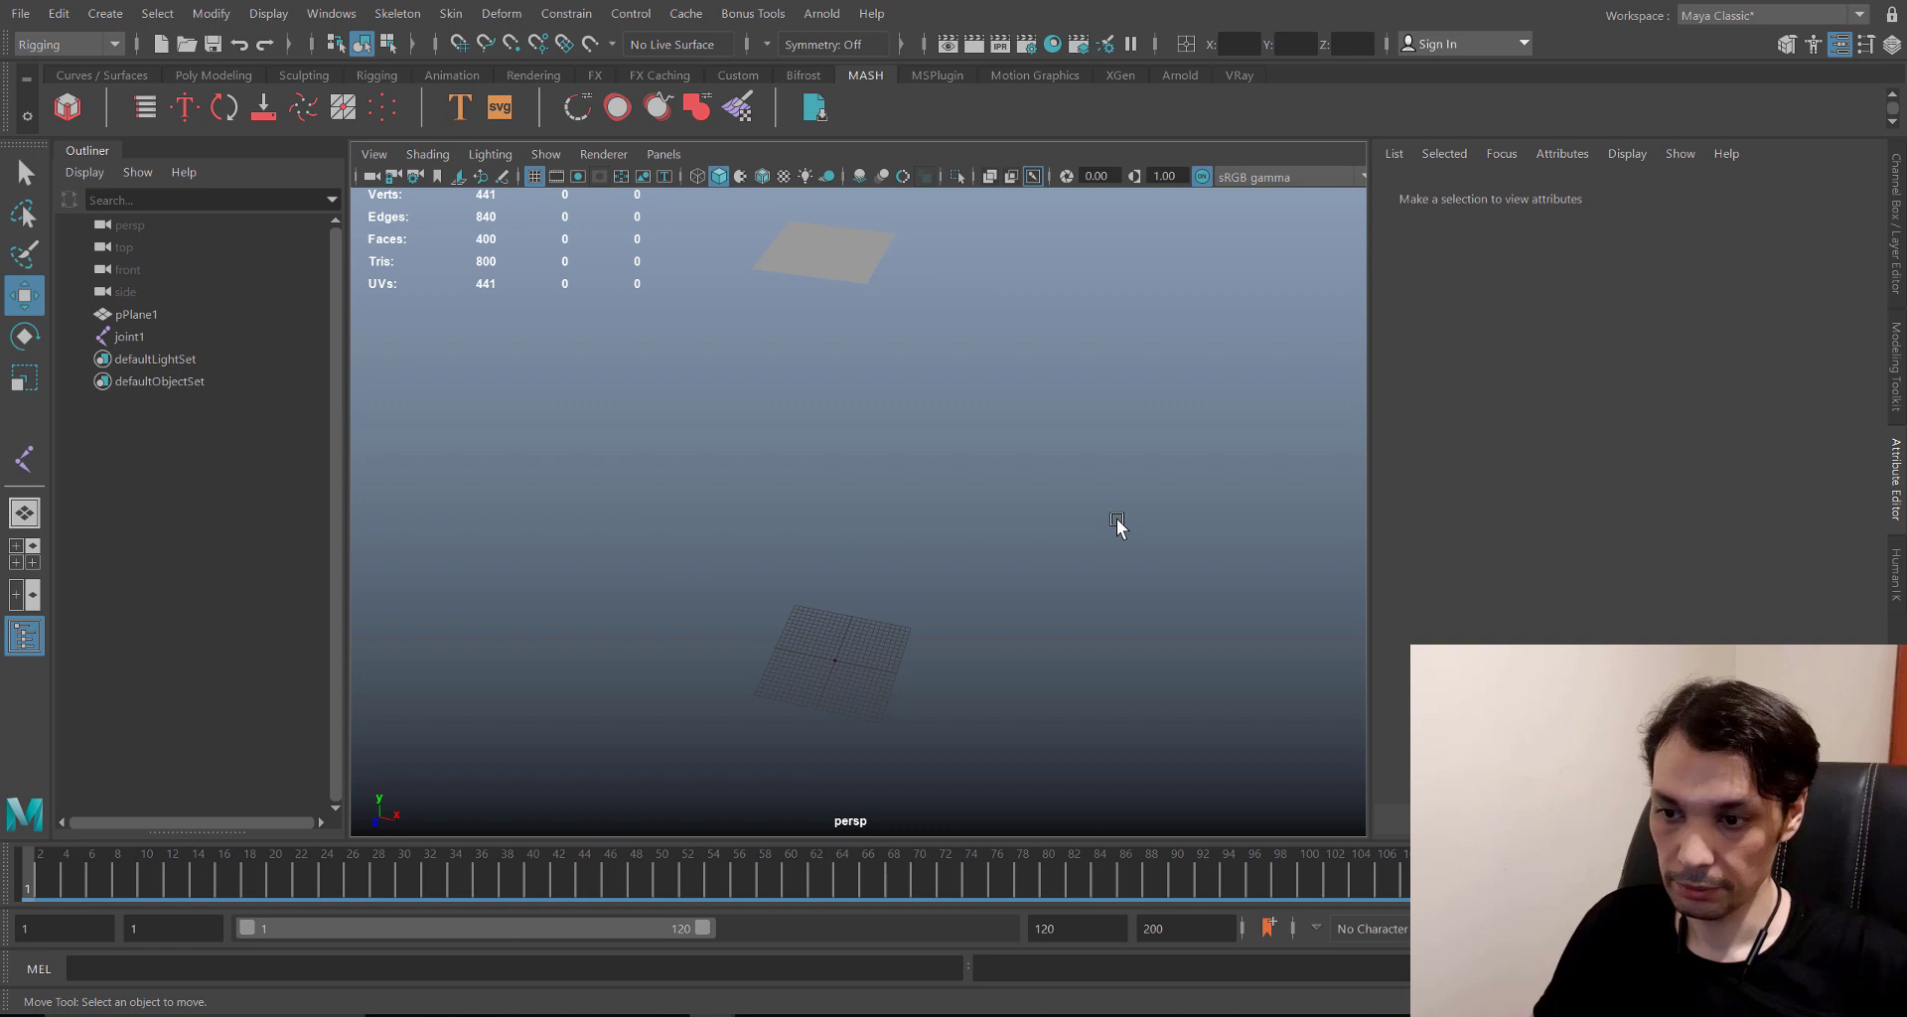
pyautogui.keyDown('alt'); pyautogui.moveTo(774, 408); pyautogui.dragTo(803, 479, button='right'); pyautogui.keyUp('alt')
pyautogui.keyDown('alt'); pyautogui.moveTo(815, 474); pyautogui.dragTo(844, 423, button='middle'); pyautogui.keyUp('alt')
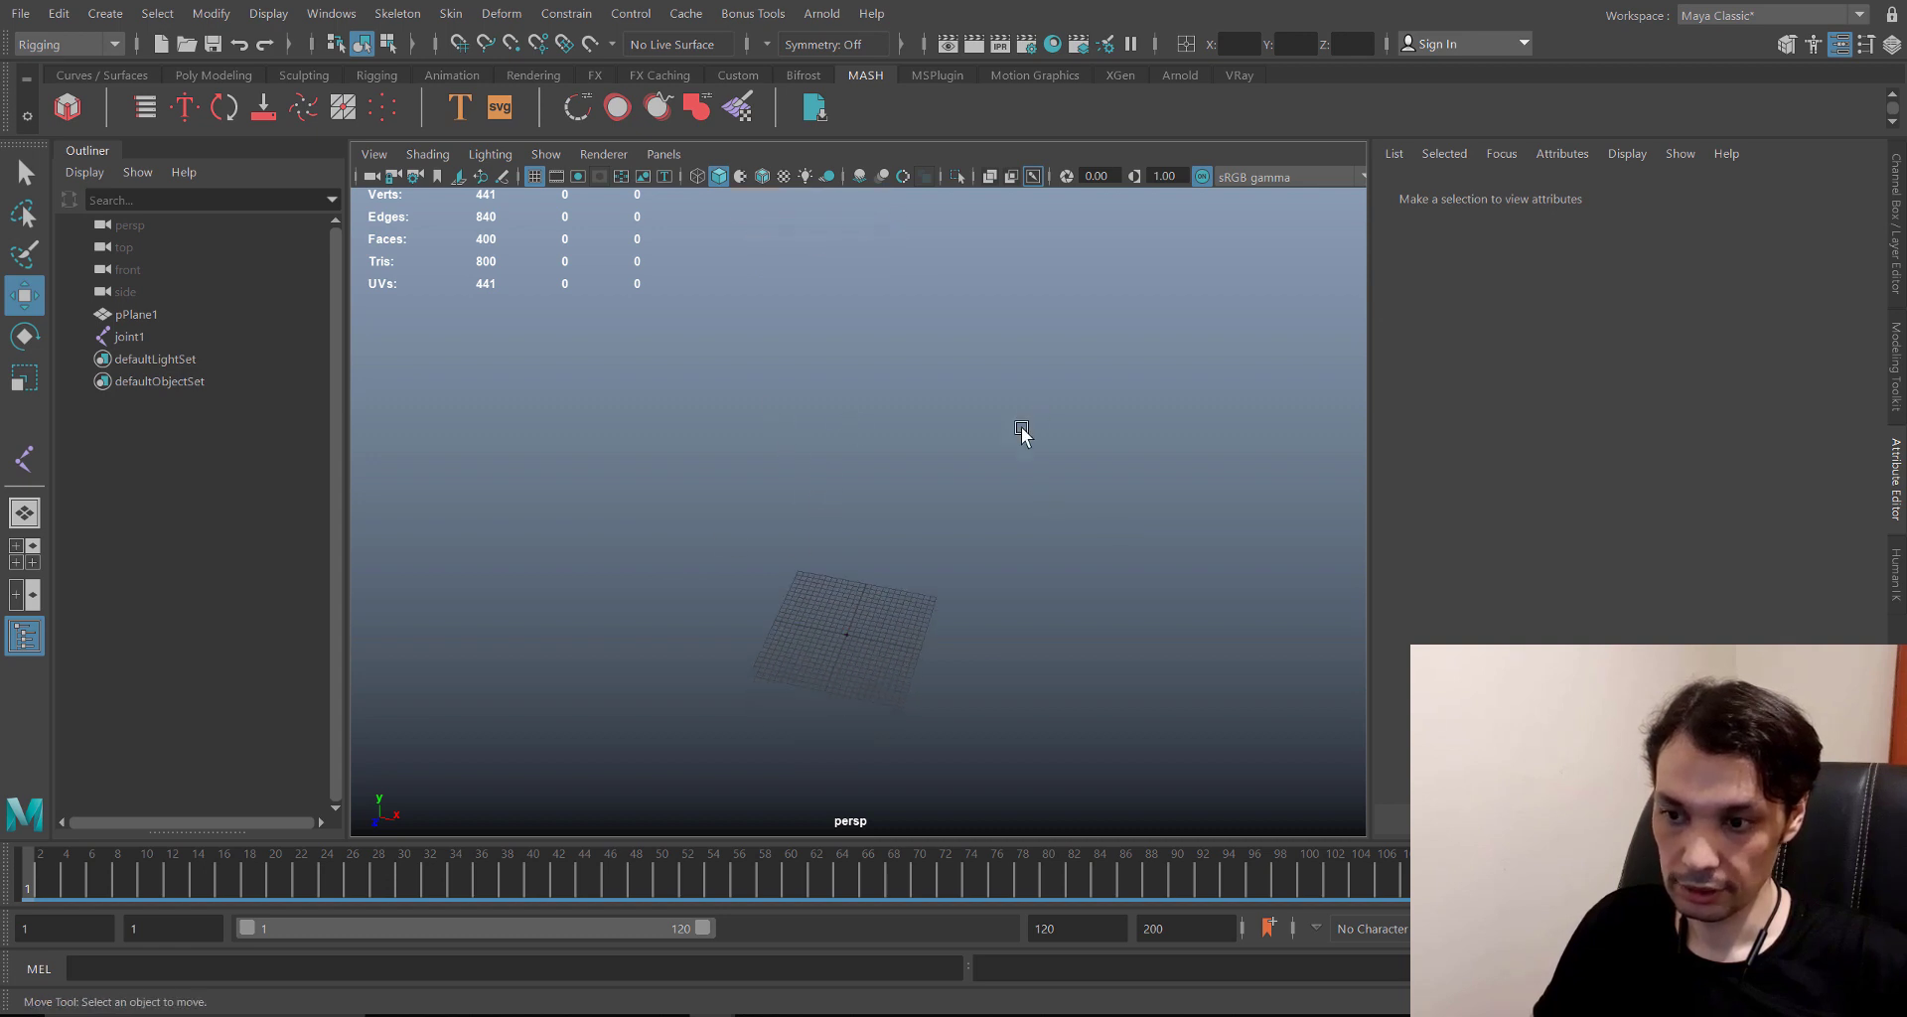
pyautogui.keyDown('shift'); pyautogui.rightClick(1042, 425); pyautogui.keyUp('shift')
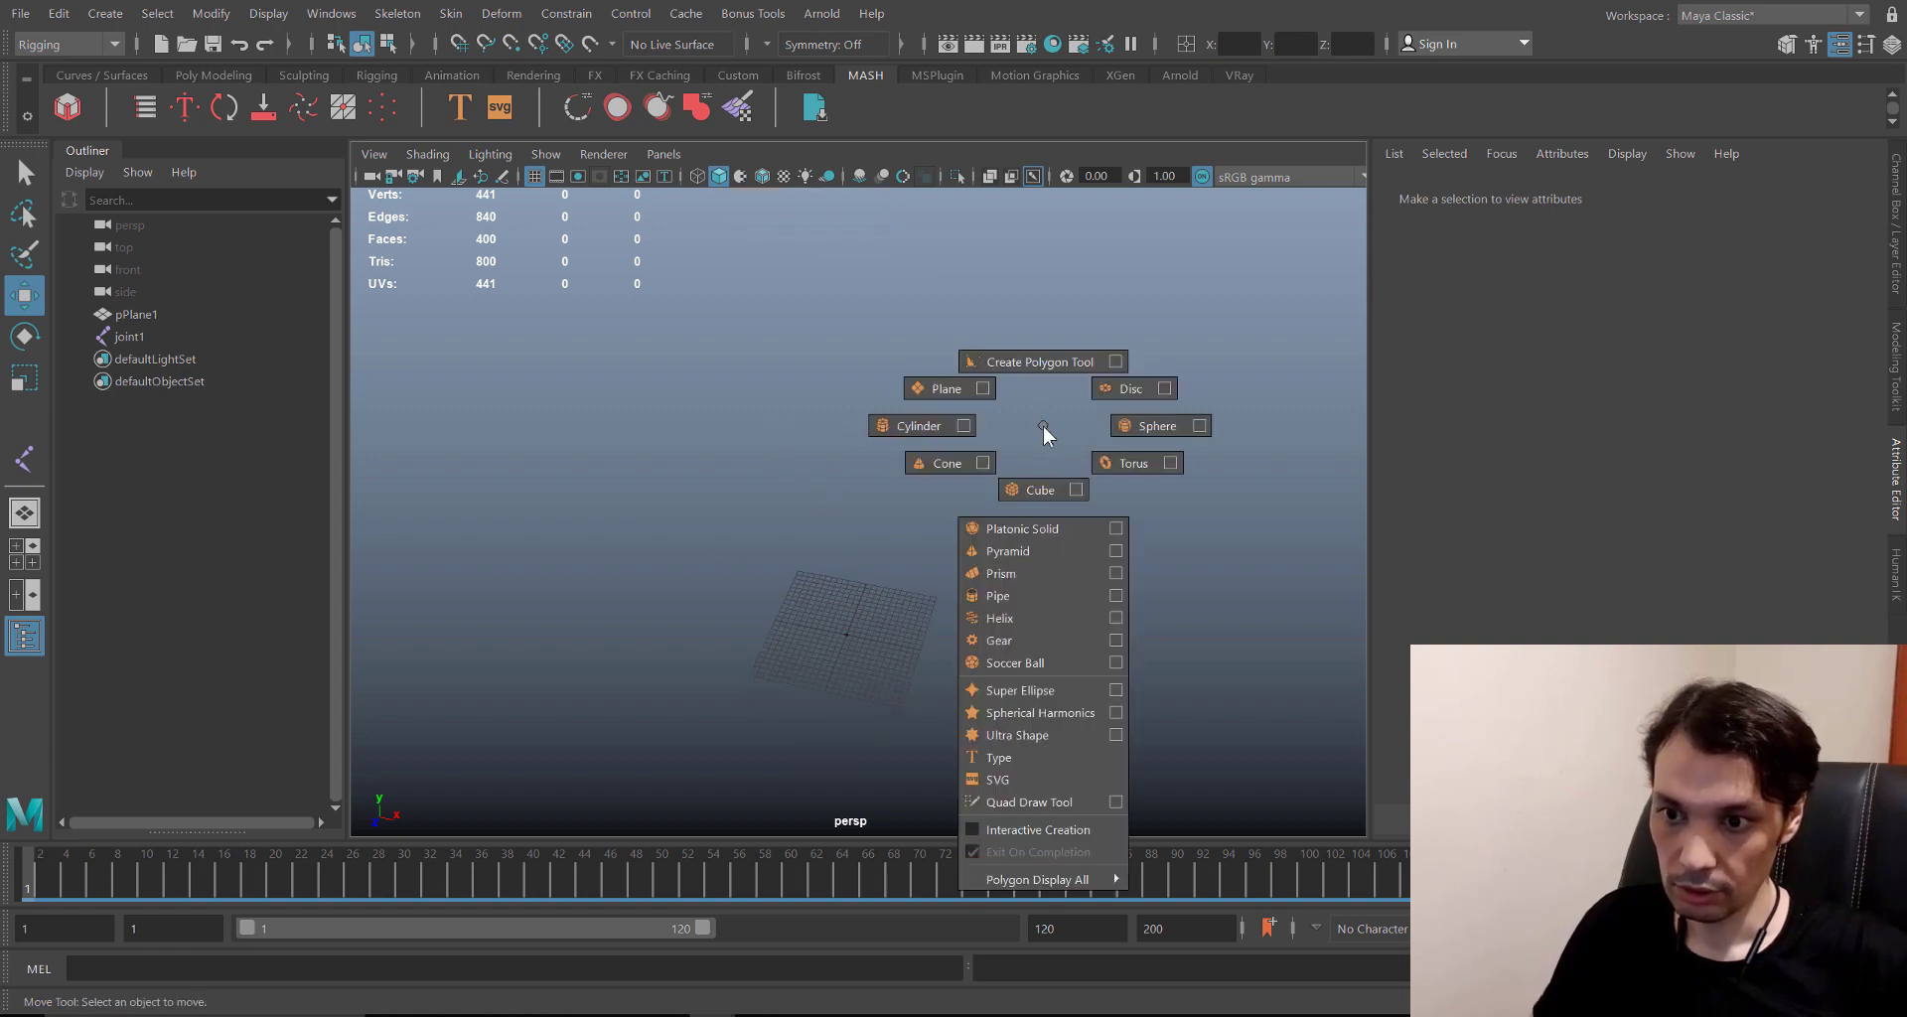
pyautogui.click(1040, 491)
pyautogui.press('f')
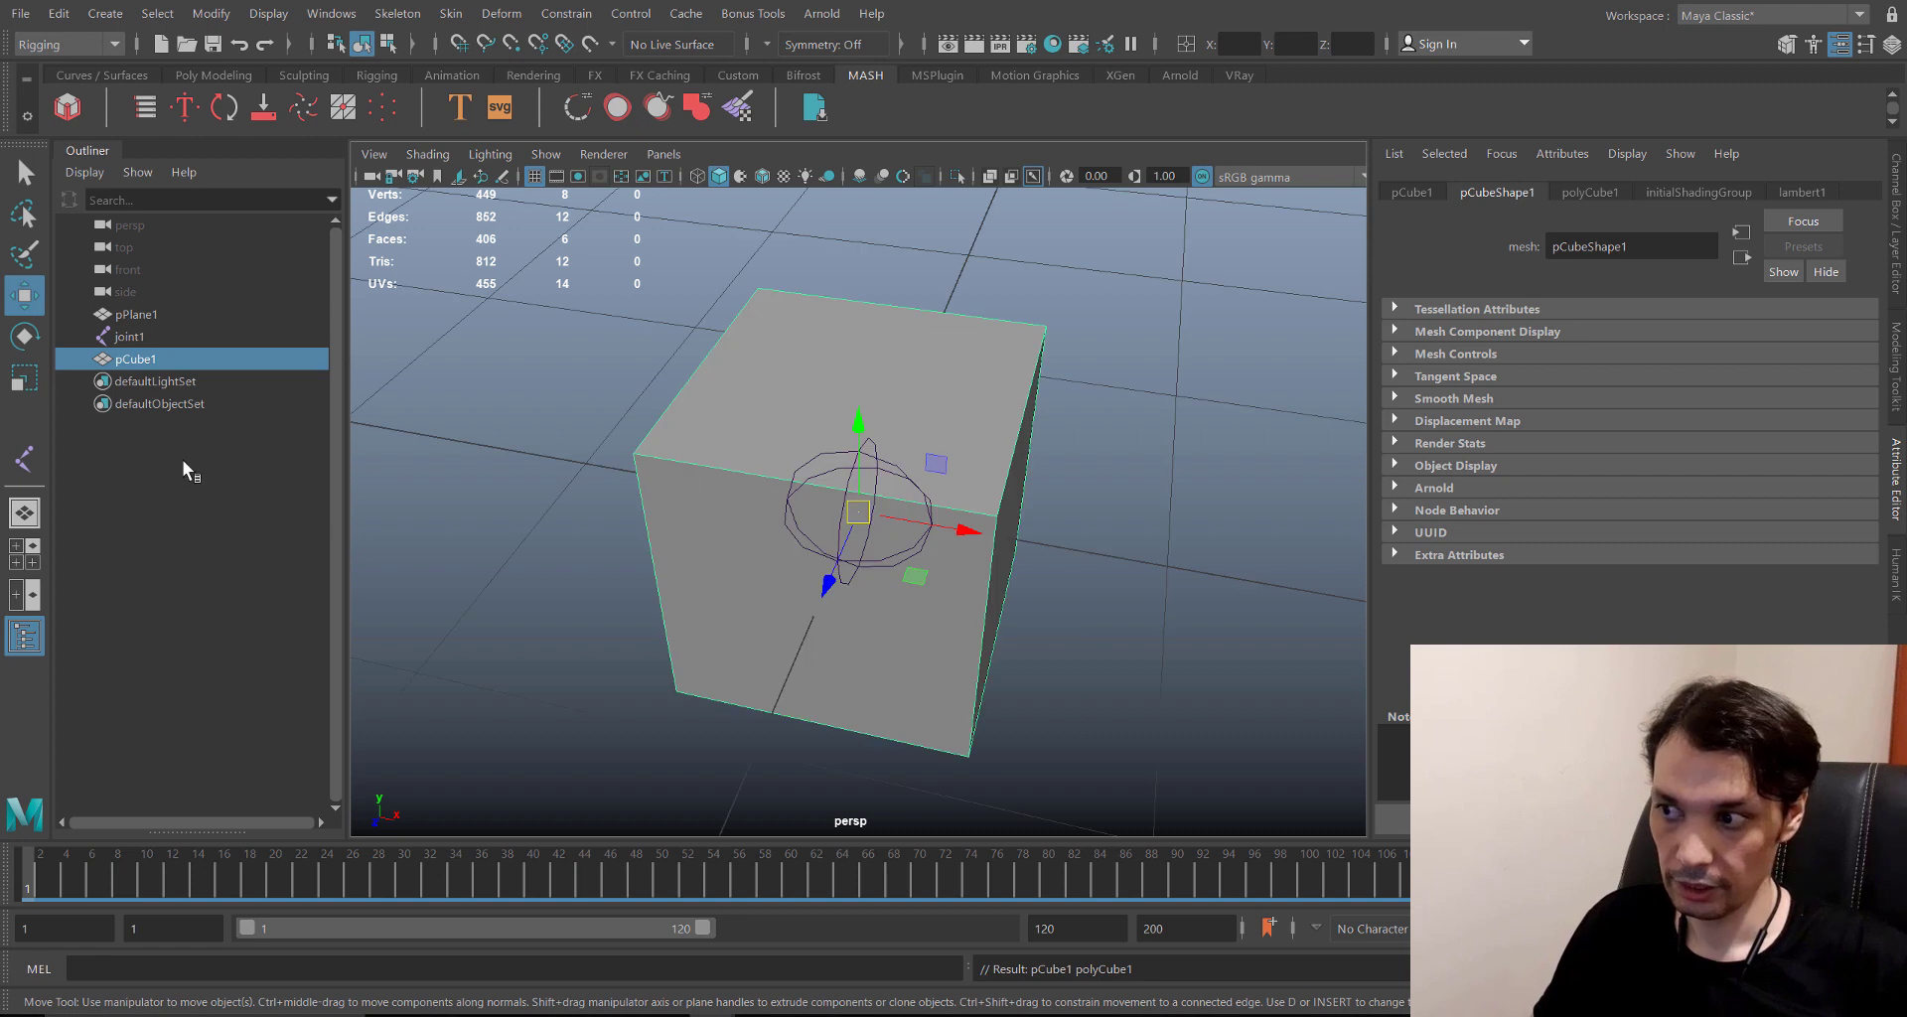
# - Parent joint1 under pCube1 and expand the cube's hierarchy
pyautogui.click(127, 337)
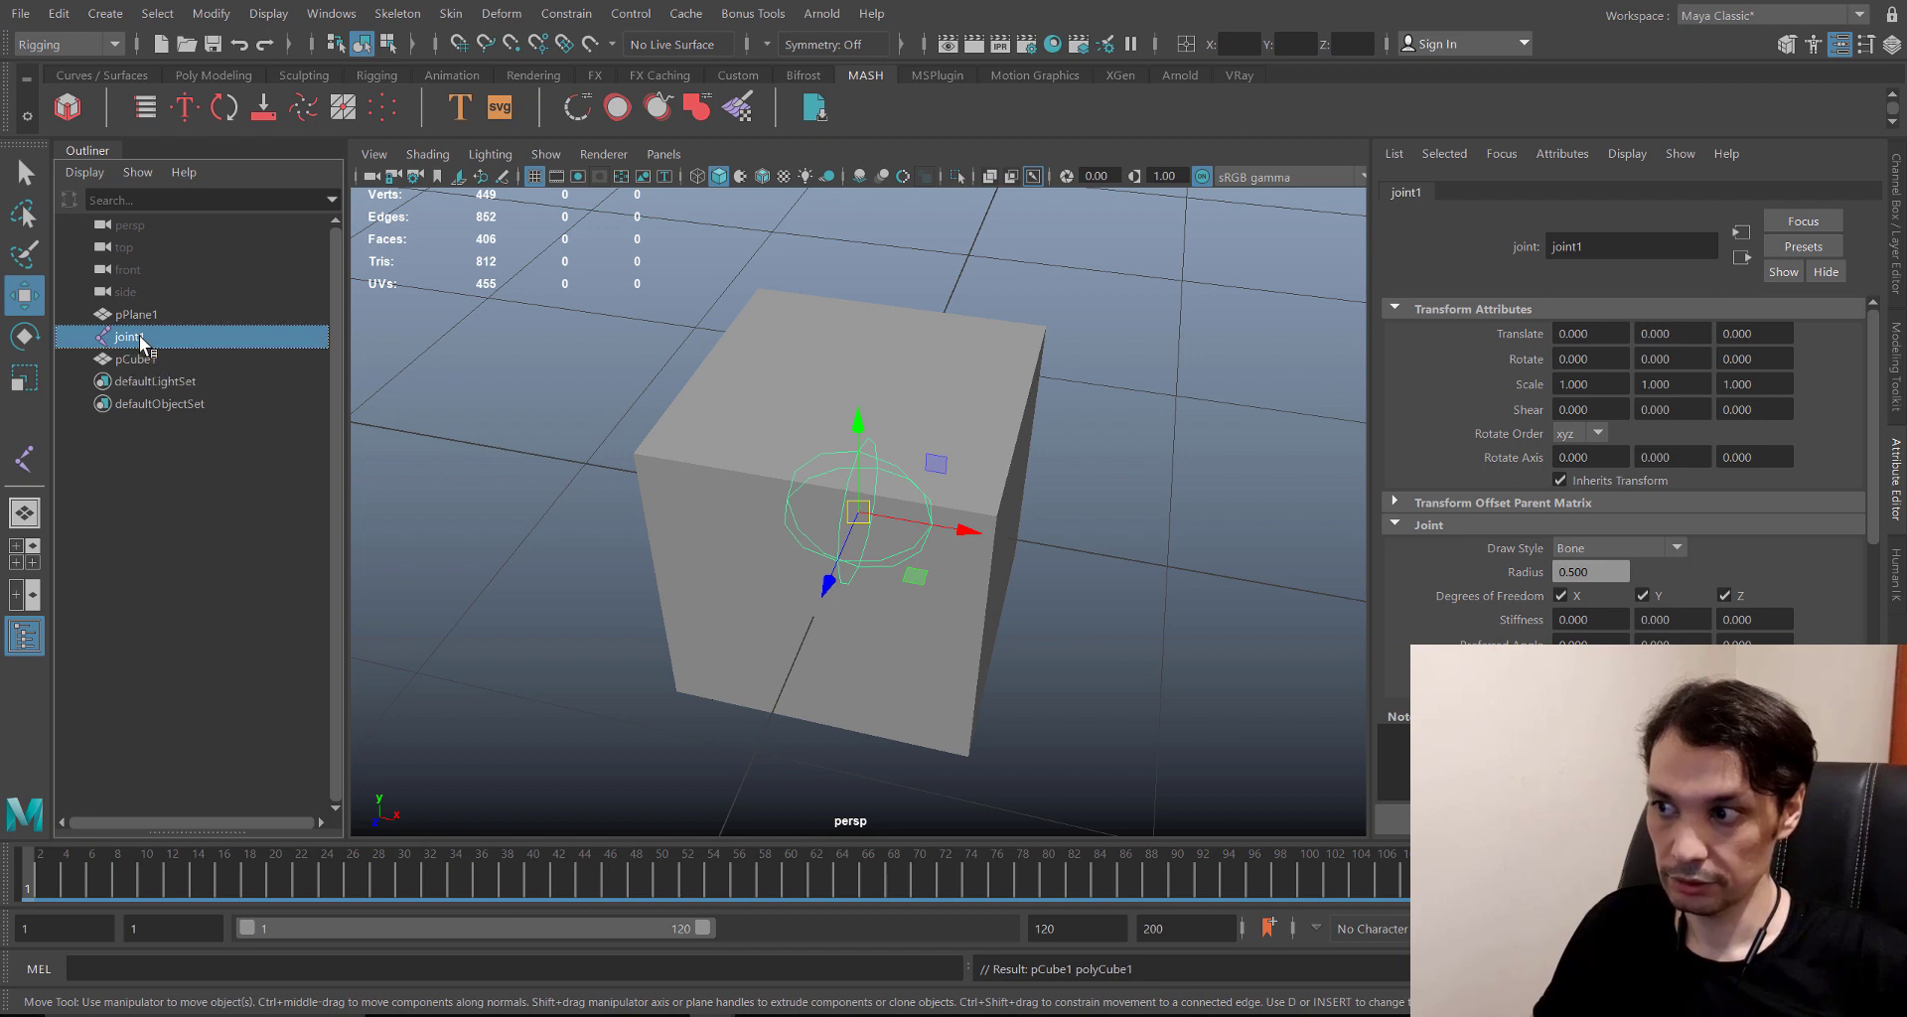
pyautogui.moveTo(145, 349); pyautogui.dragTo(88, 367)
pyautogui.click(85, 336)
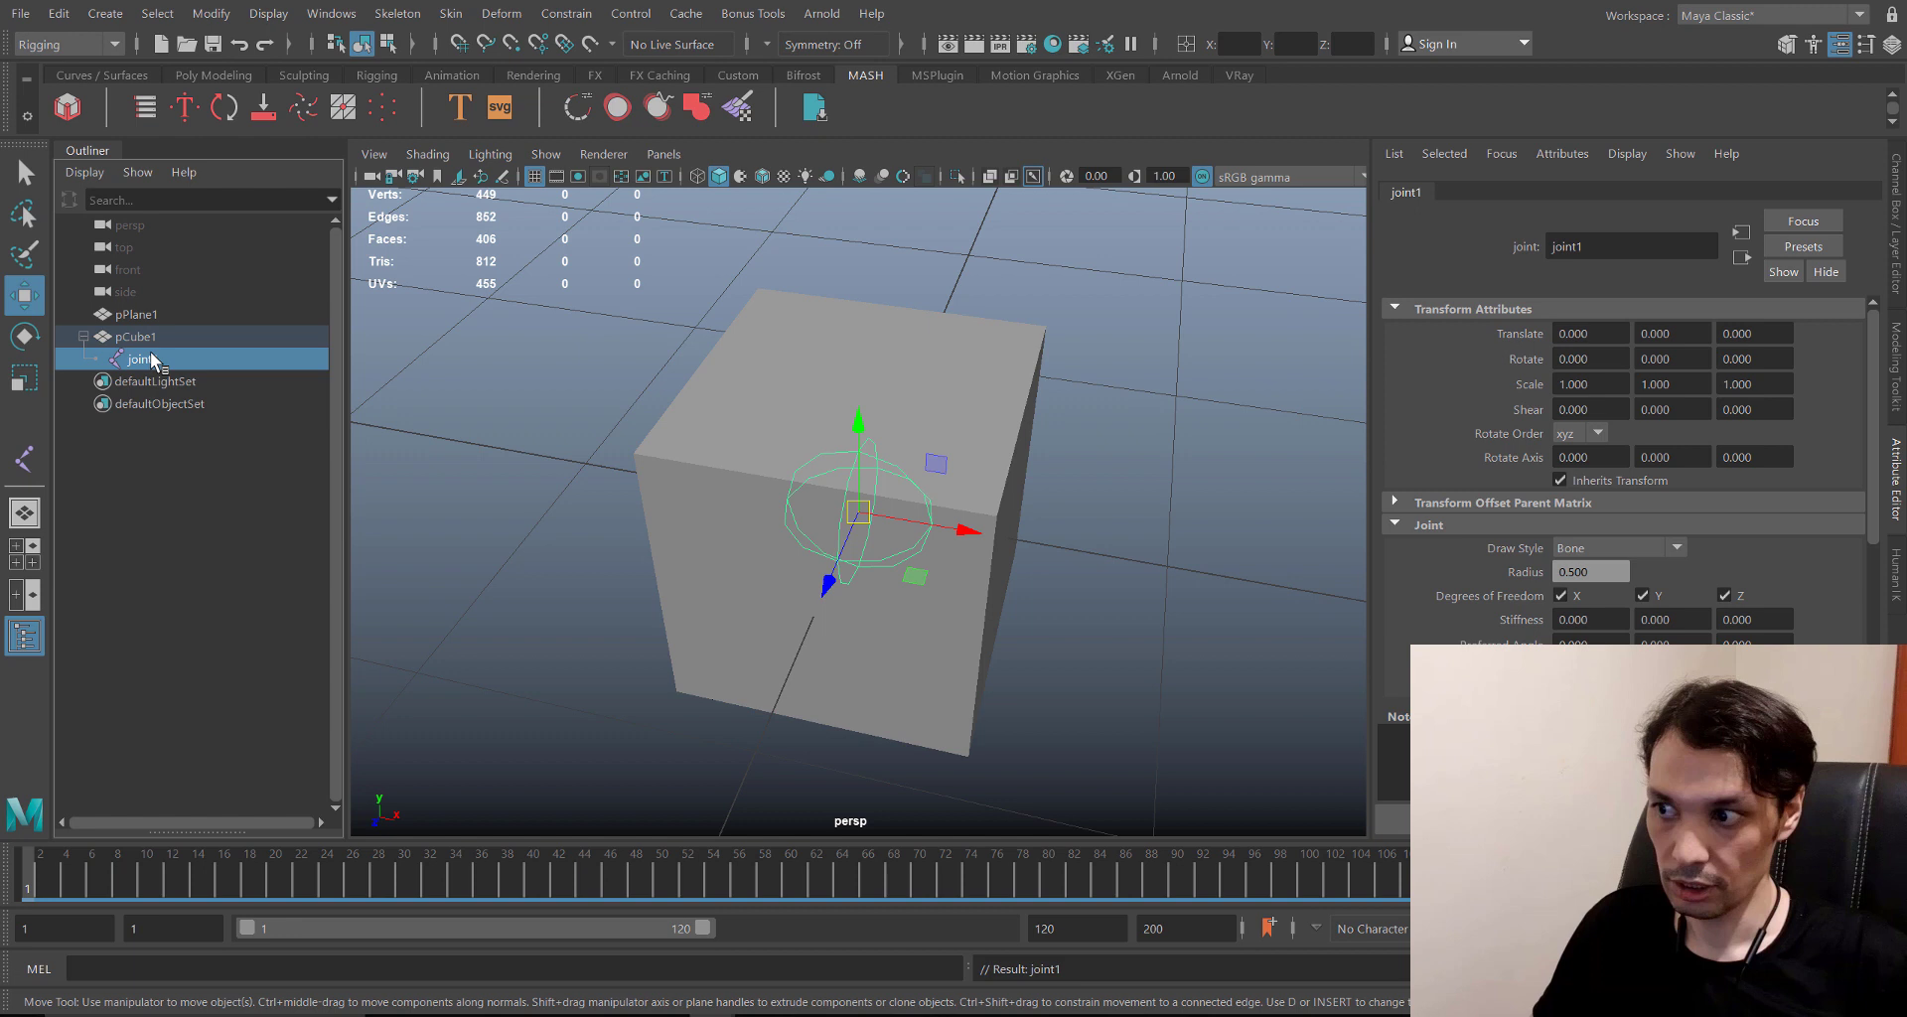
pyautogui.click(134, 338)
pyautogui.click(135, 360)
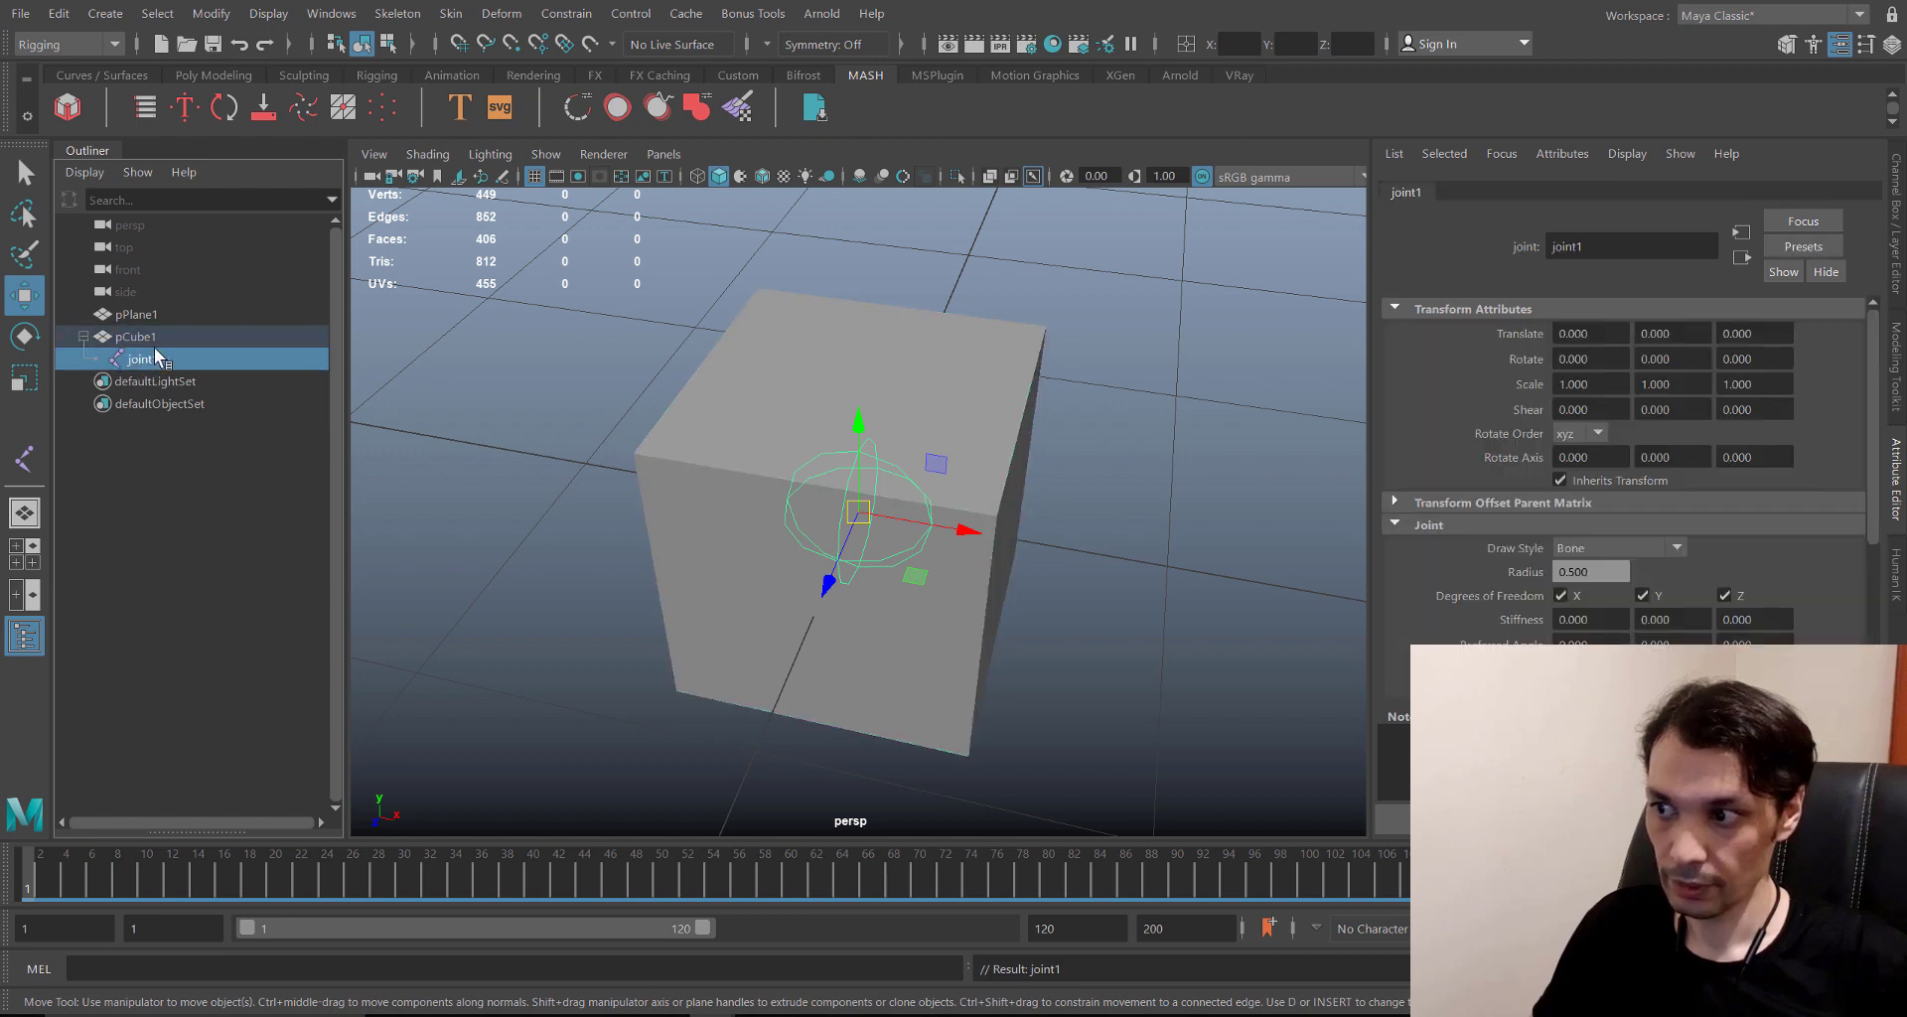
pyautogui.click(1252, 783)
pyautogui.moveTo(1068, 505); pyautogui.dragTo(600, 578)
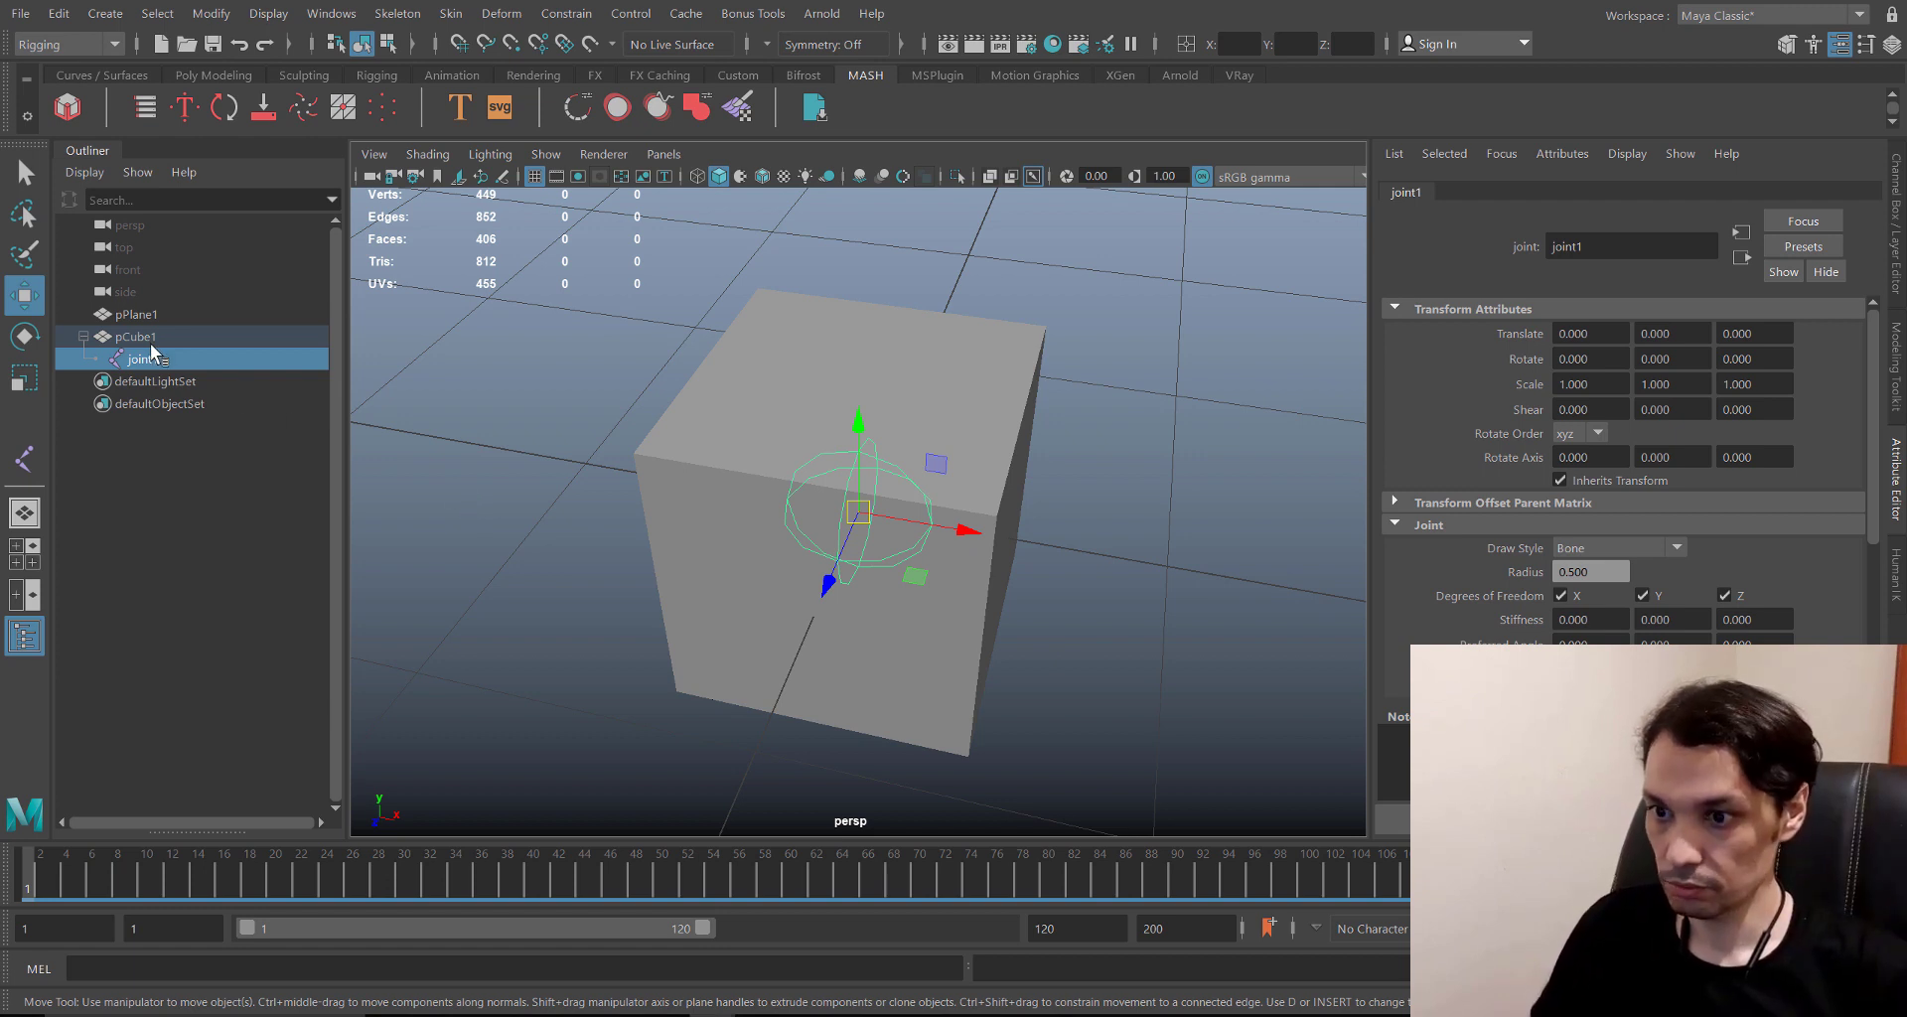
pyautogui.moveTo(571, 370); pyautogui.dragTo(1120, 630)
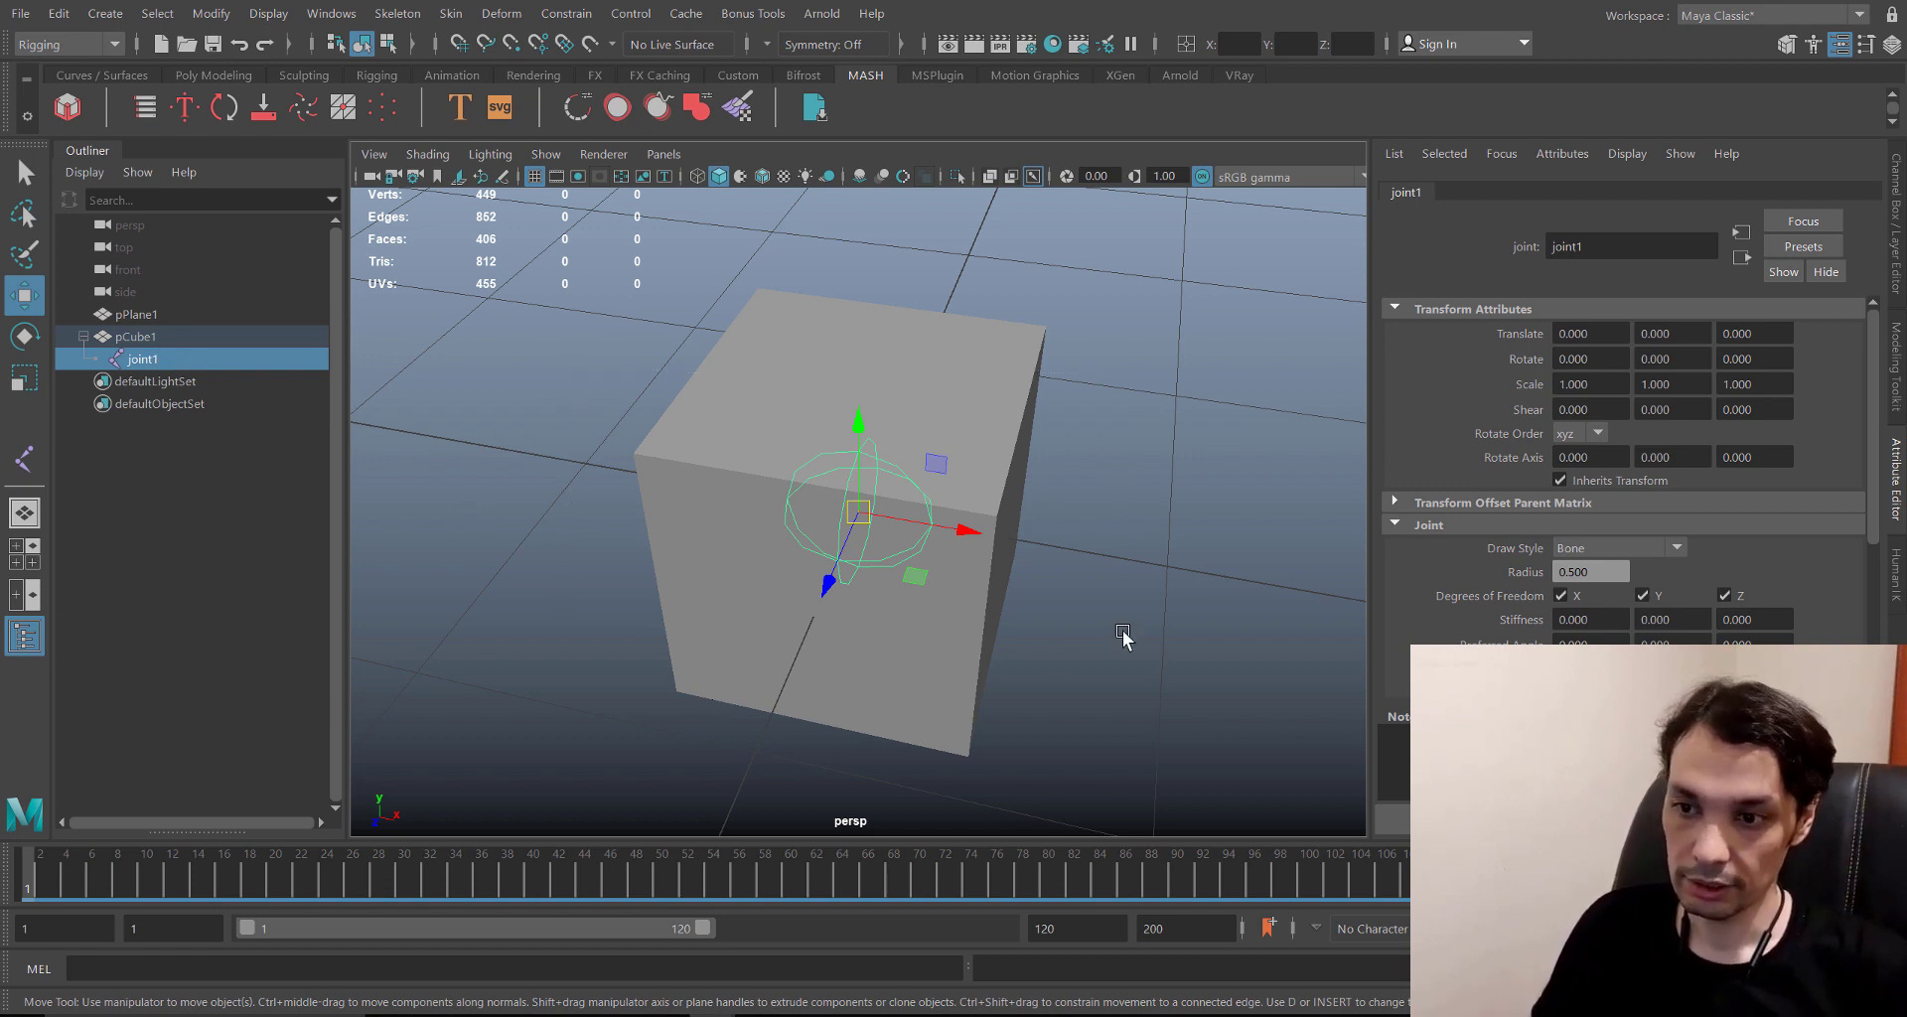
pyautogui.moveTo(1206, 298); pyautogui.dragTo(559, 693)
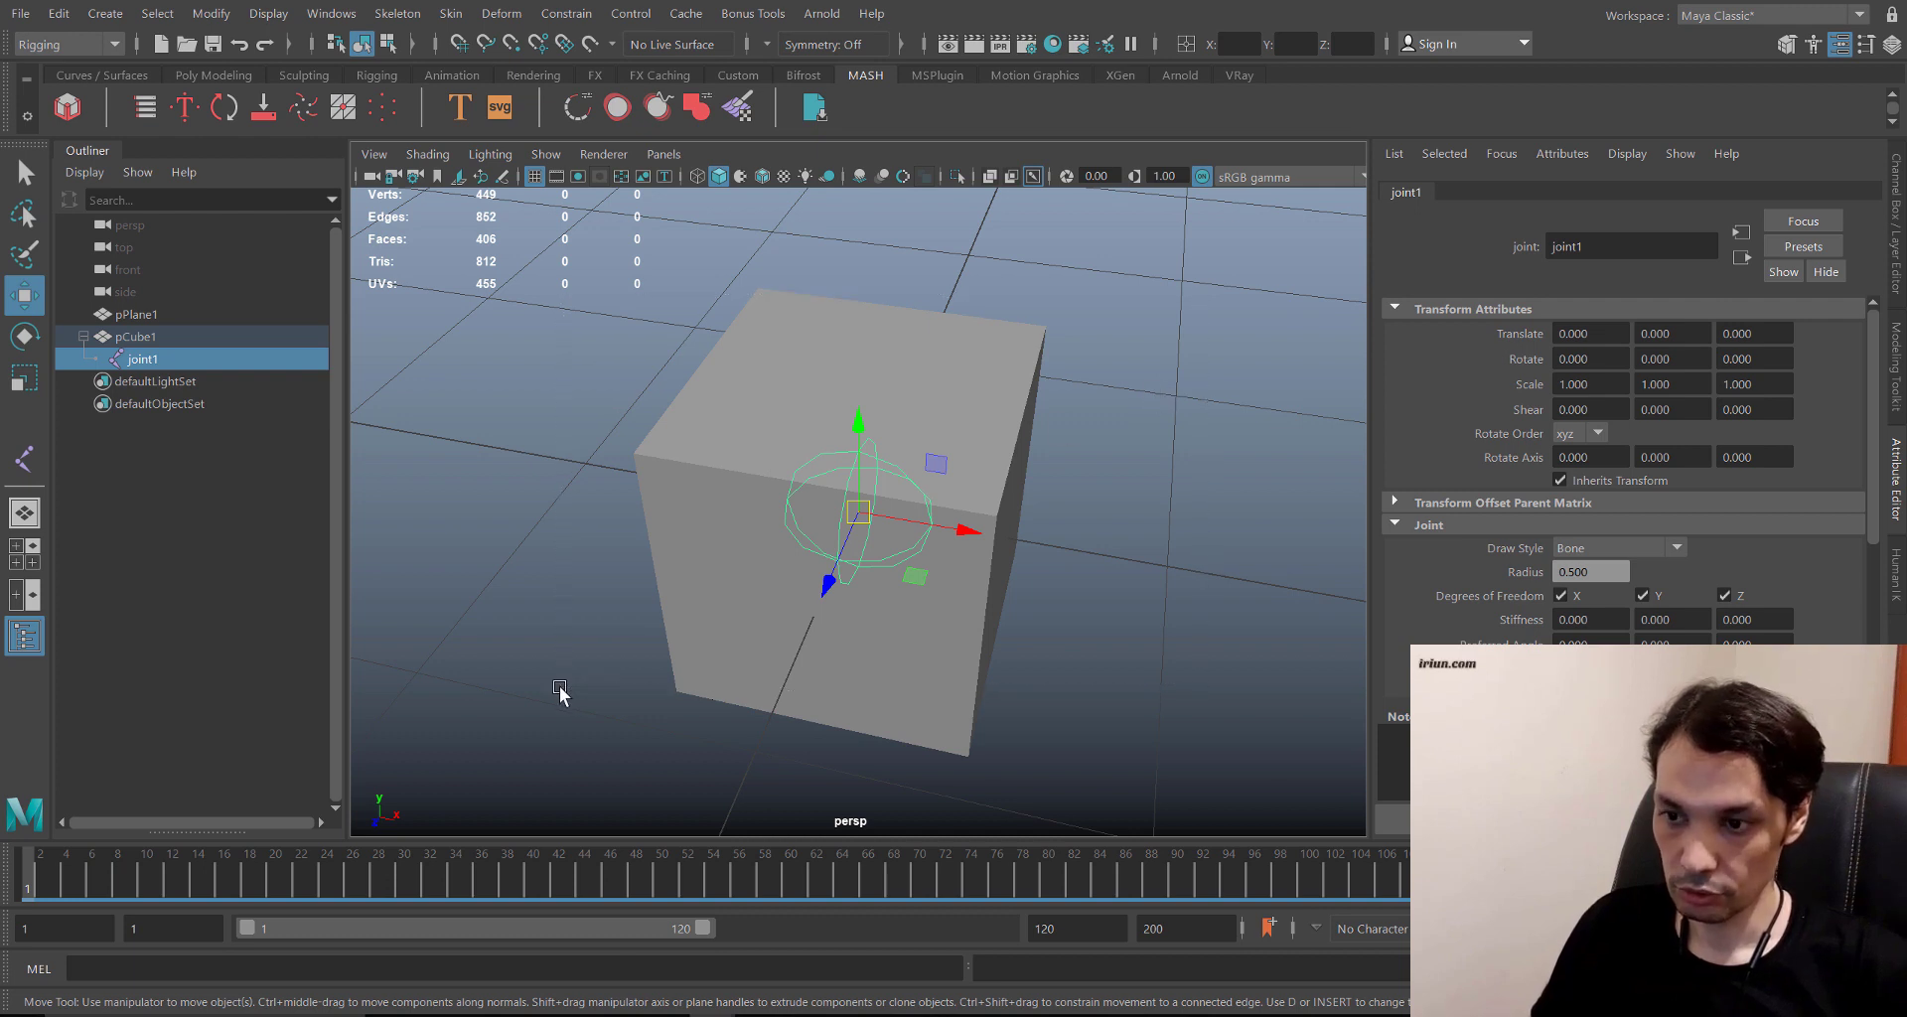
pyautogui.click(512, 614)
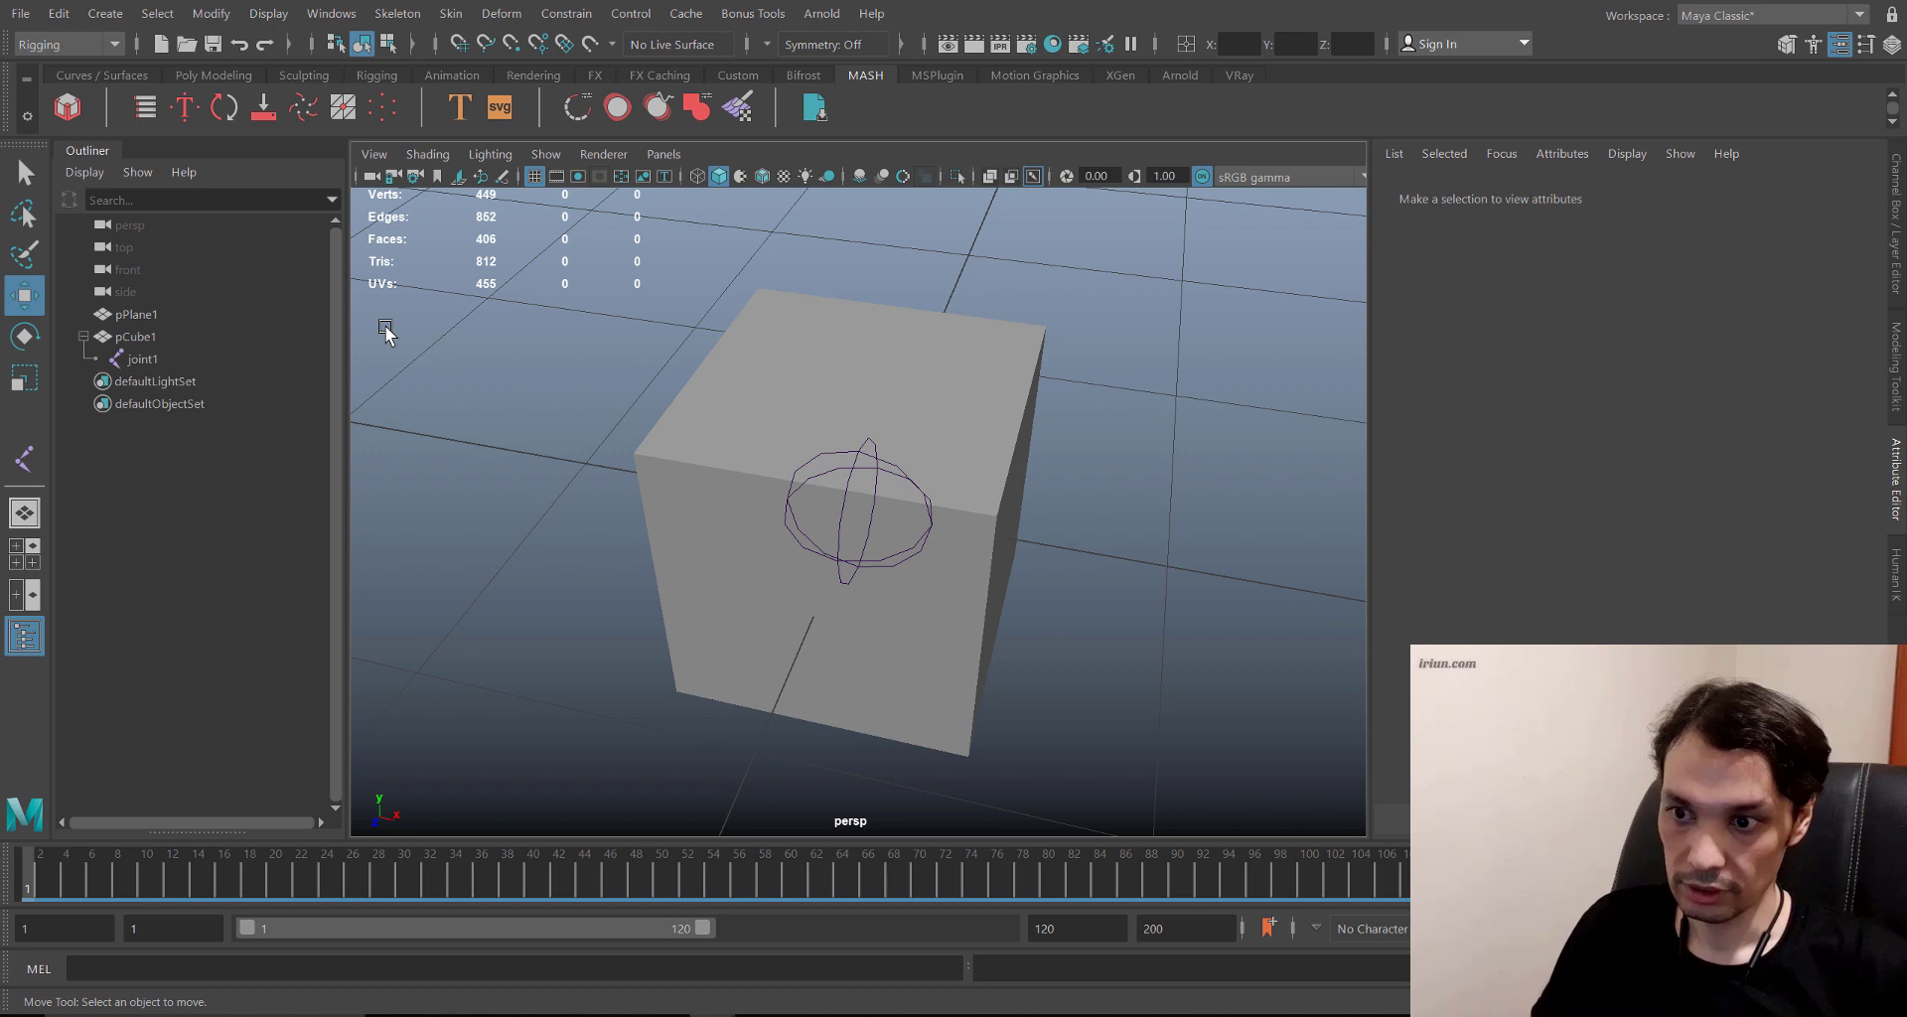
pyautogui.click(860, 487)
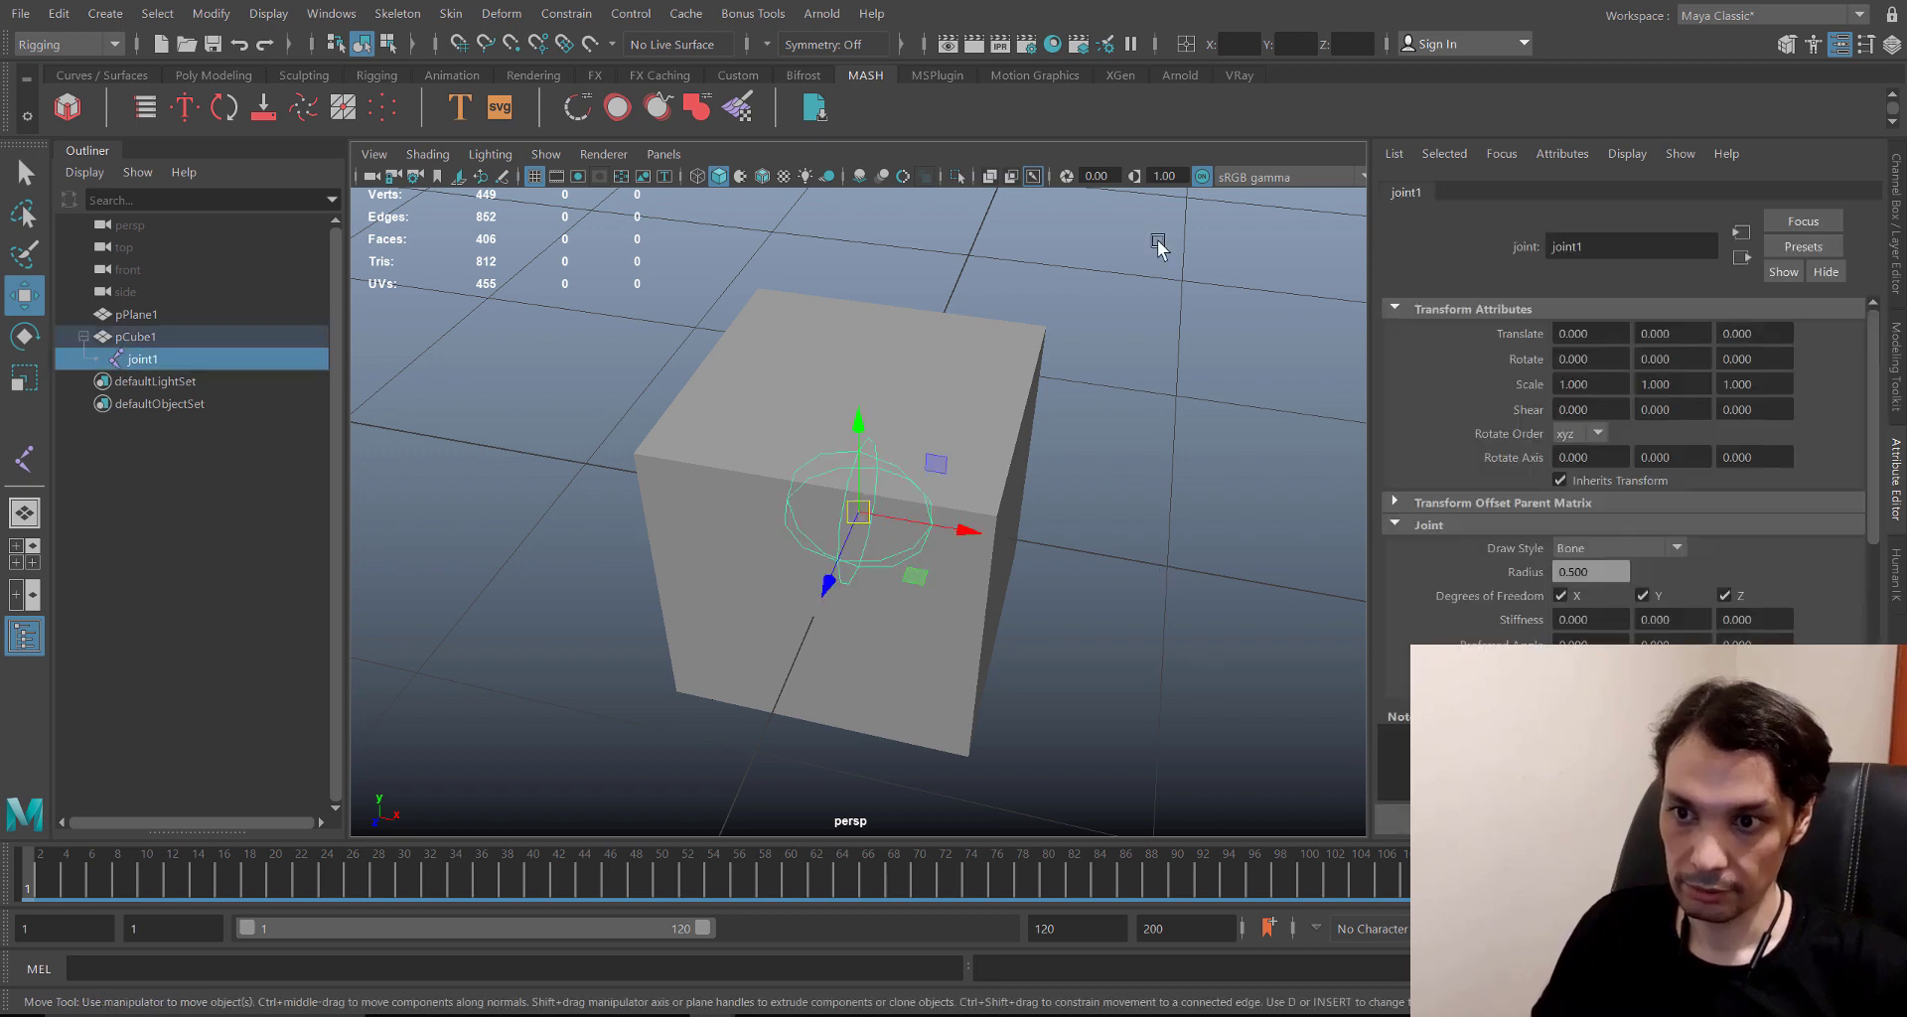
pyautogui.click(437, 394)
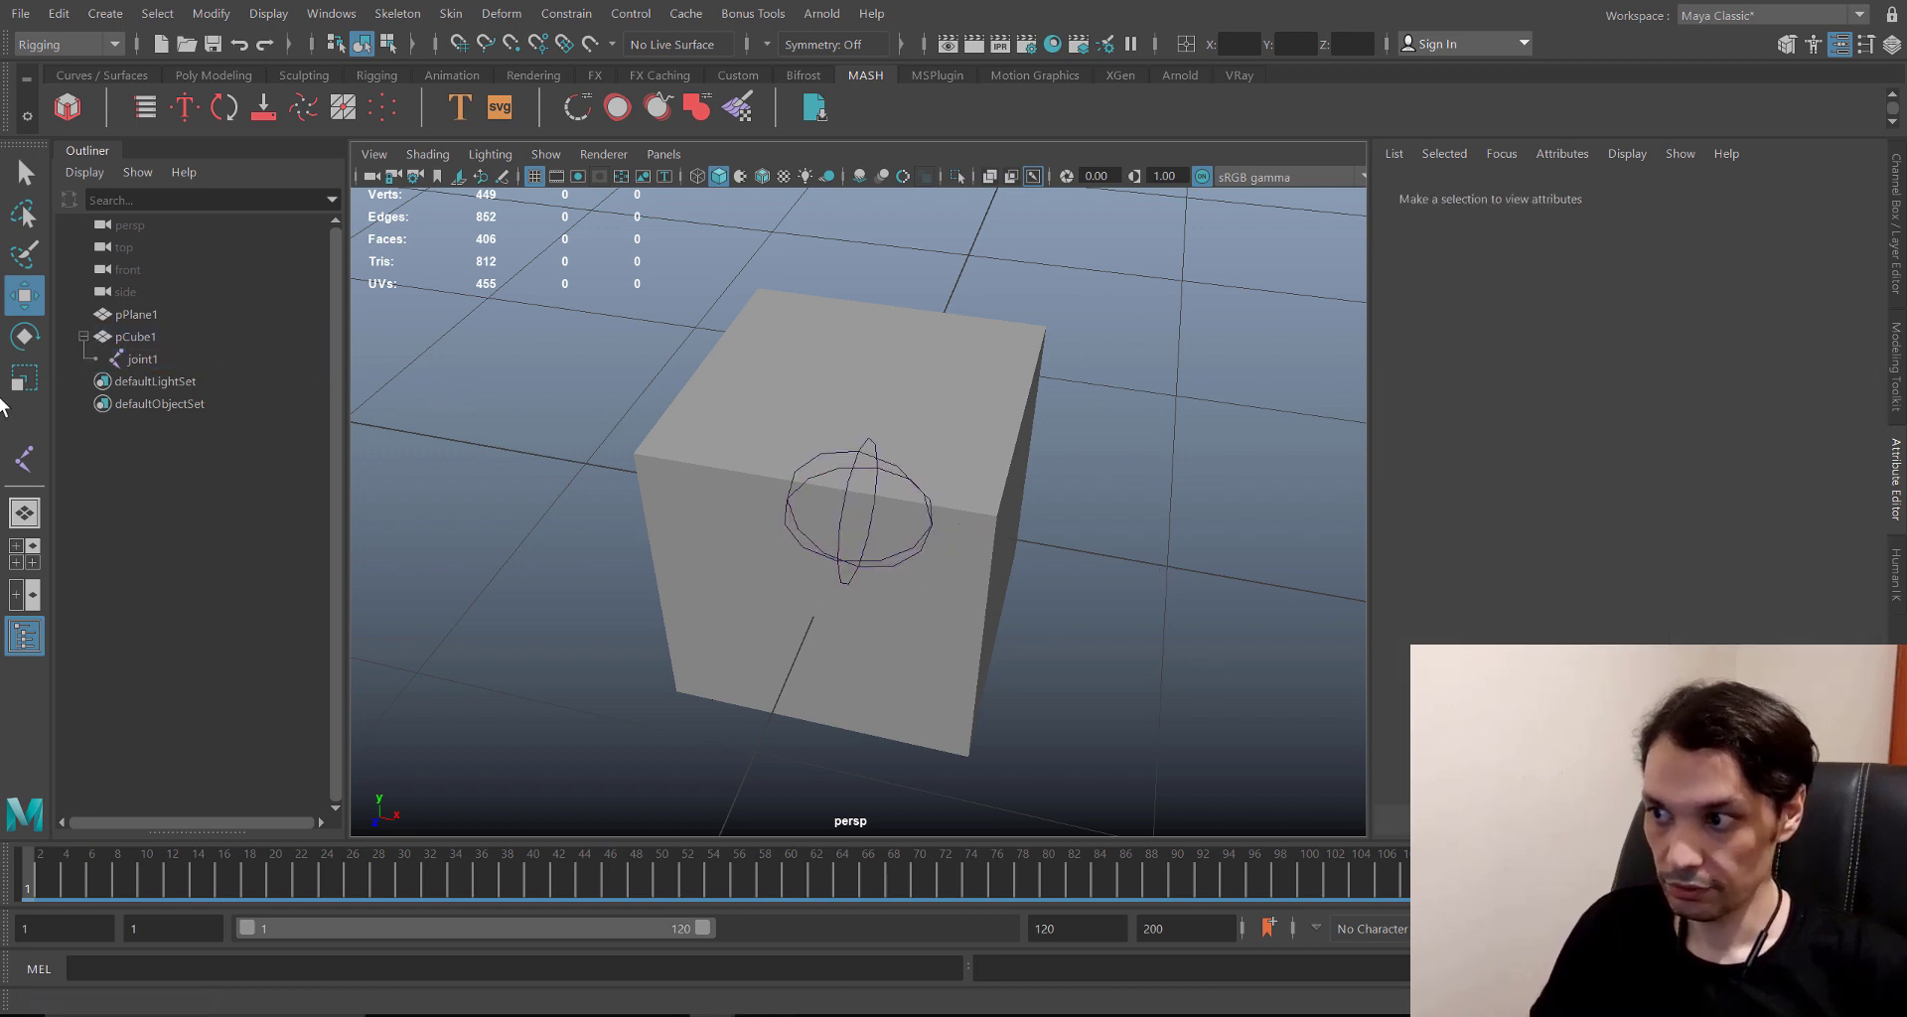
# - Apply a parent constraint with pCube1 as the driver and joint1 as the constrained object
pyautogui.click(139, 336)
pyautogui.keyDown('ctrl'); pyautogui.click(154, 359); pyautogui.keyUp('ctrl')
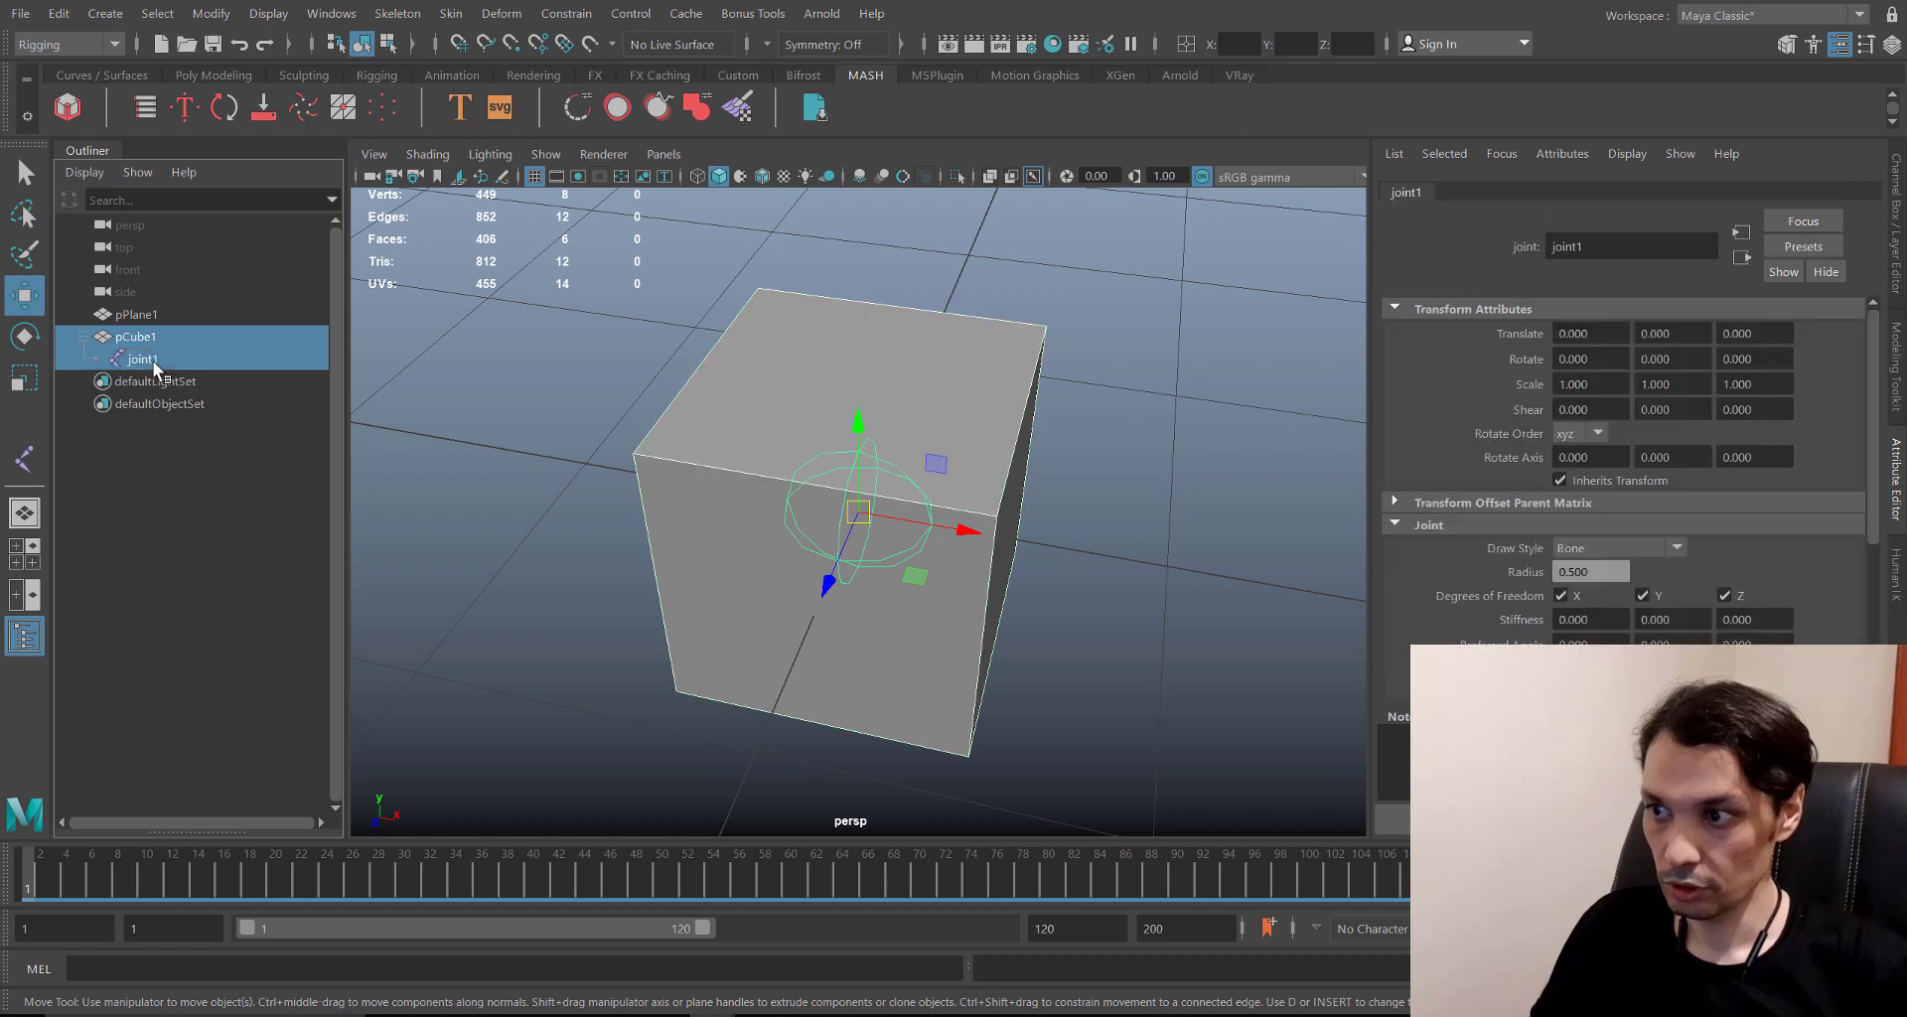
pyautogui.click(579, 14)
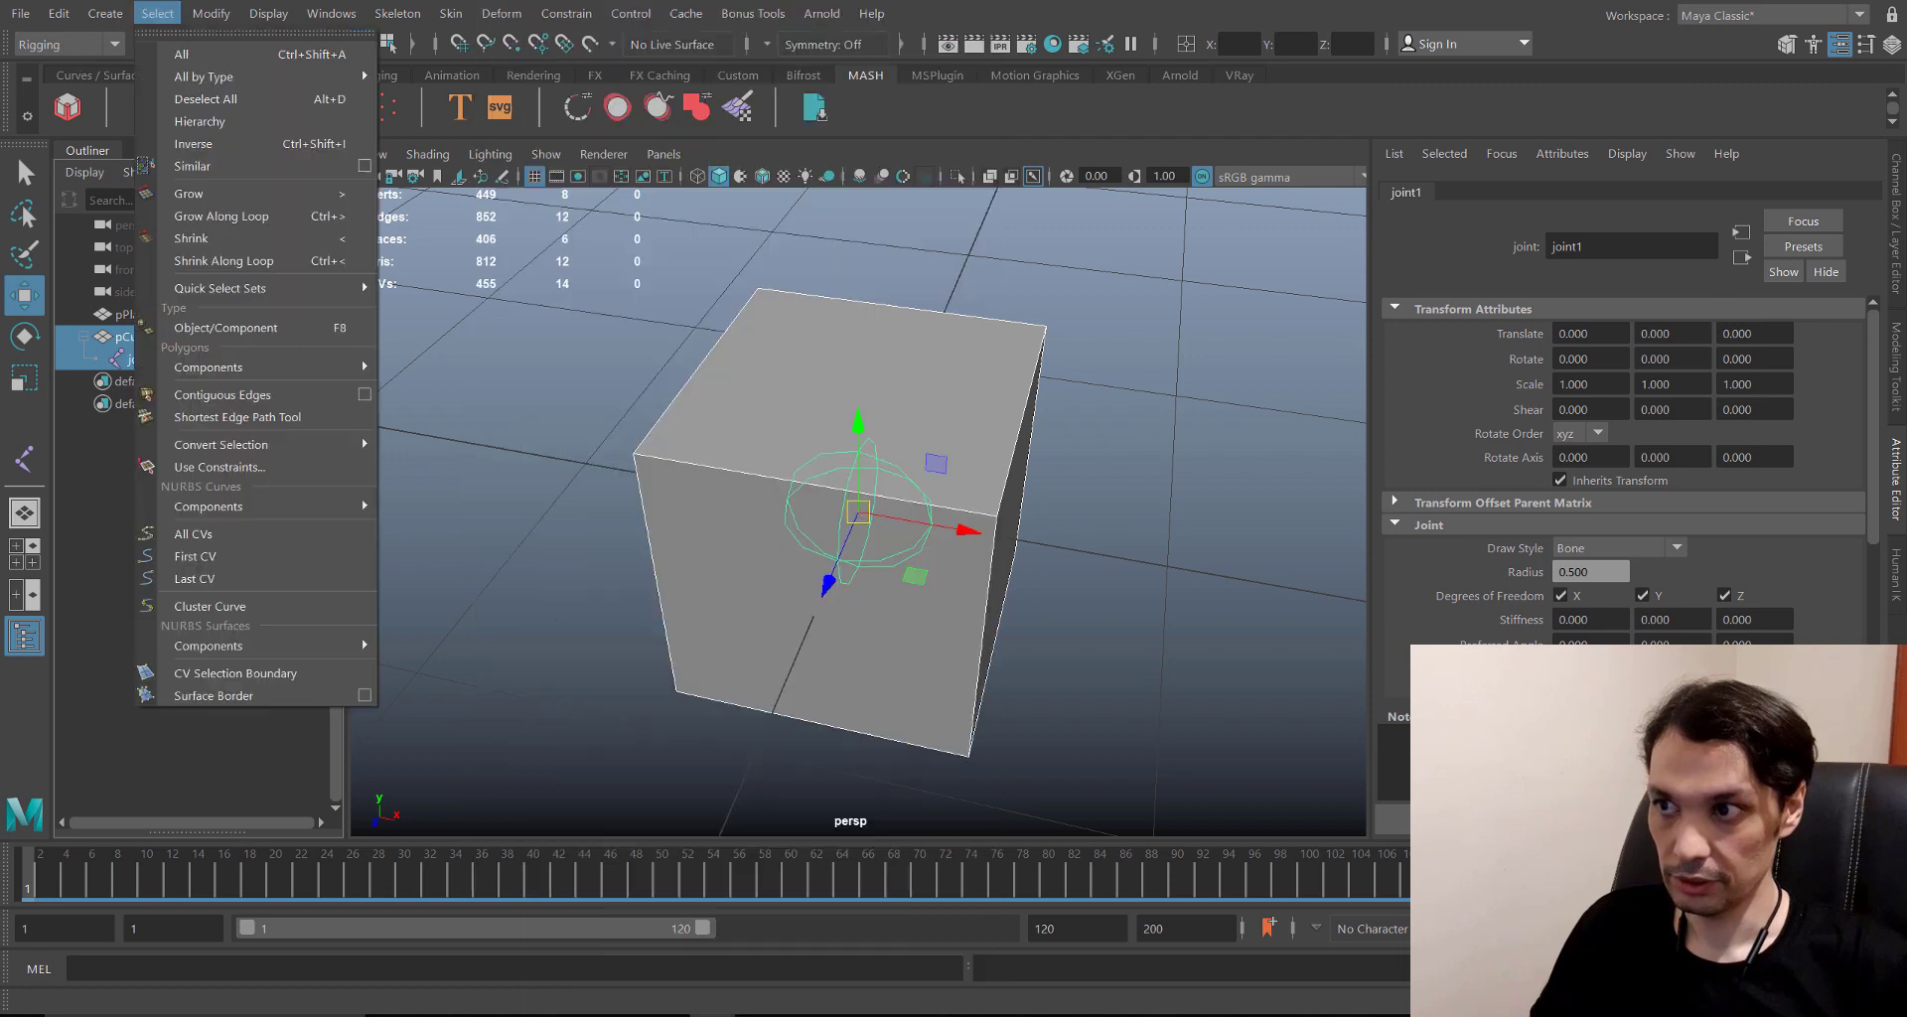
pyautogui.click(157, 14)
pyautogui.click(575, 14)
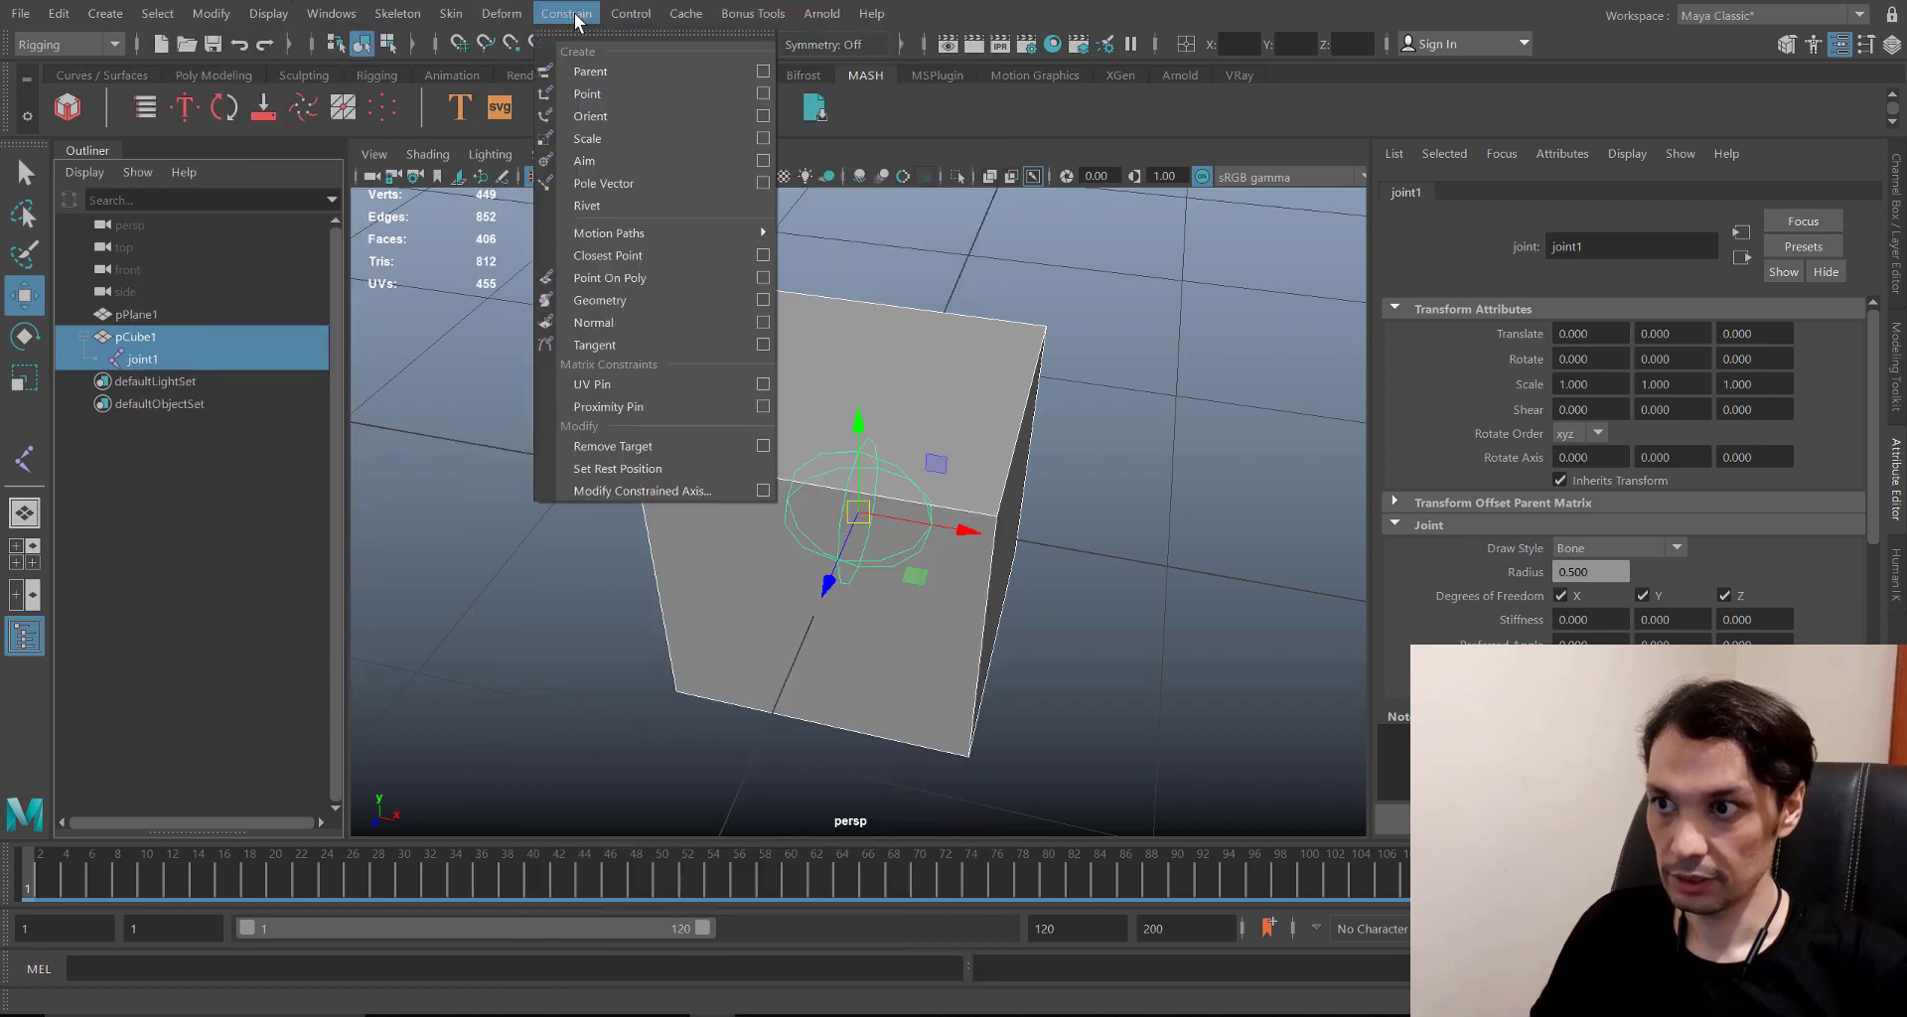
pyautogui.click(590, 72)
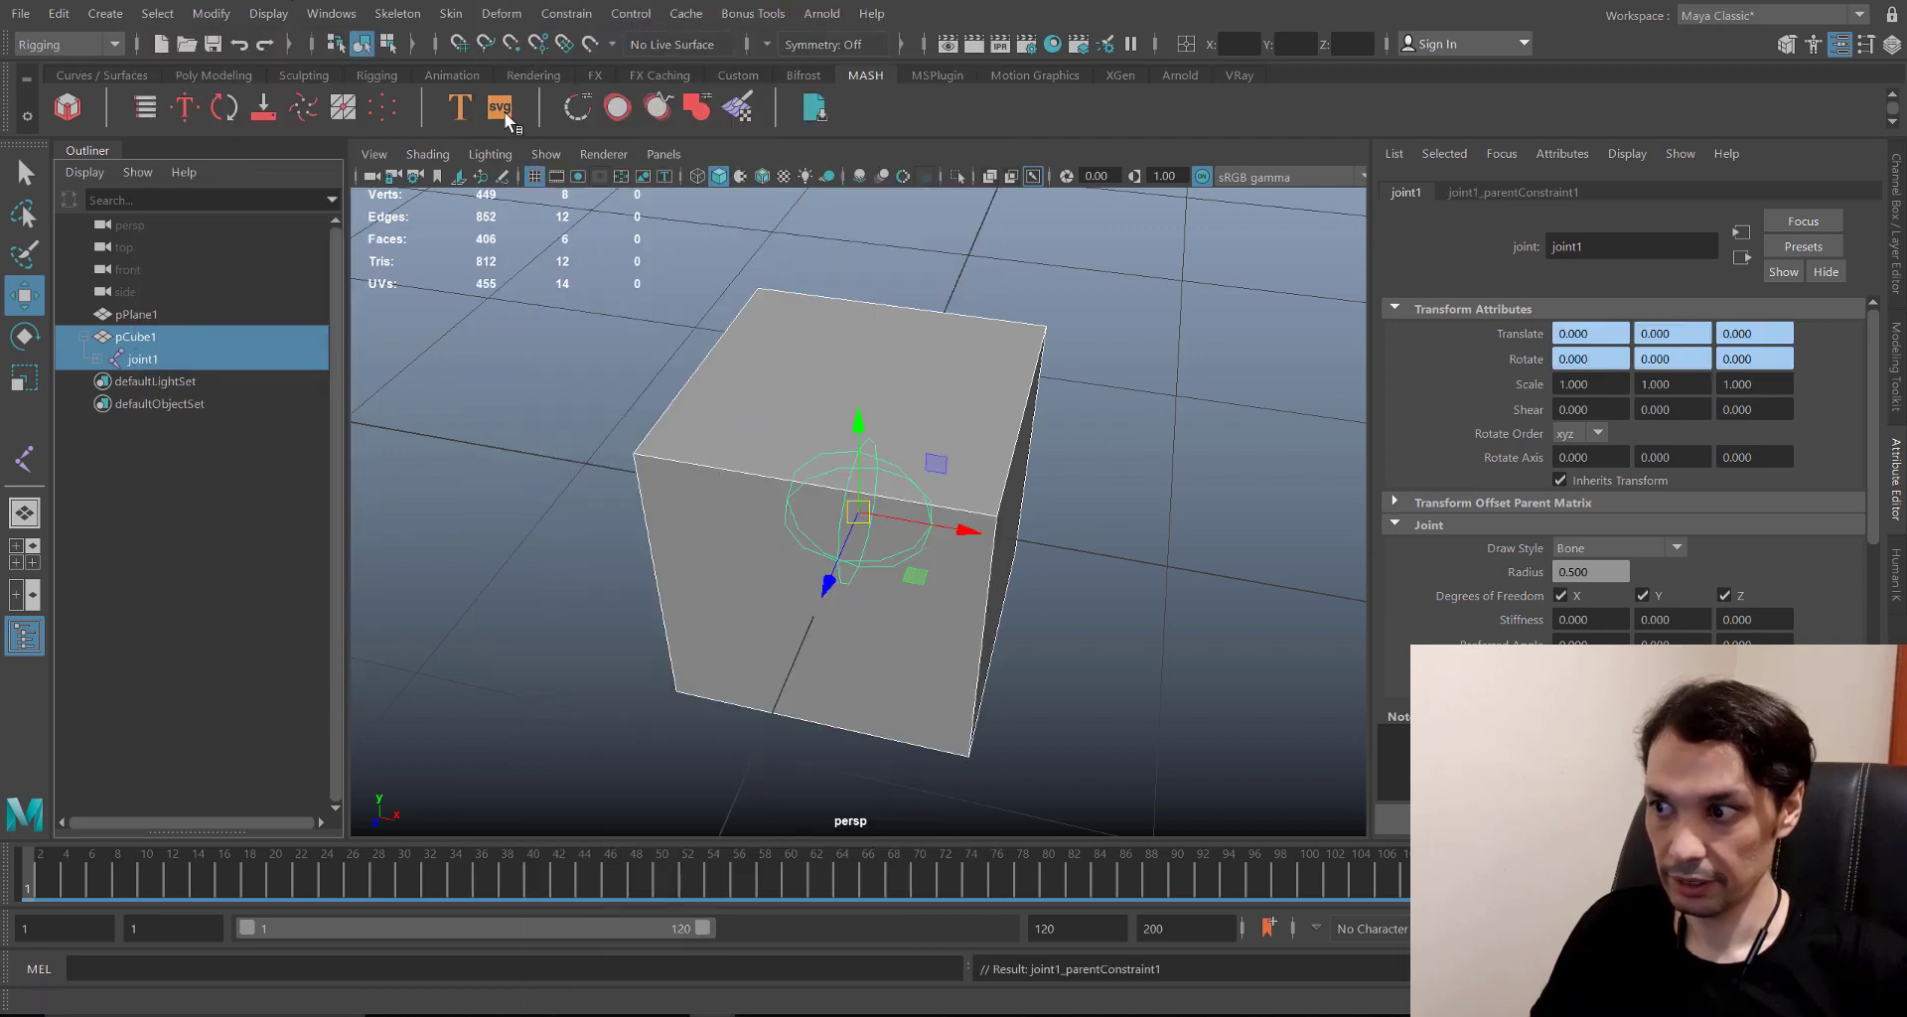
# - Expand joint1's hierarchy and check the cube, the joint and the constraint nested under it
pyautogui.click(96, 360)
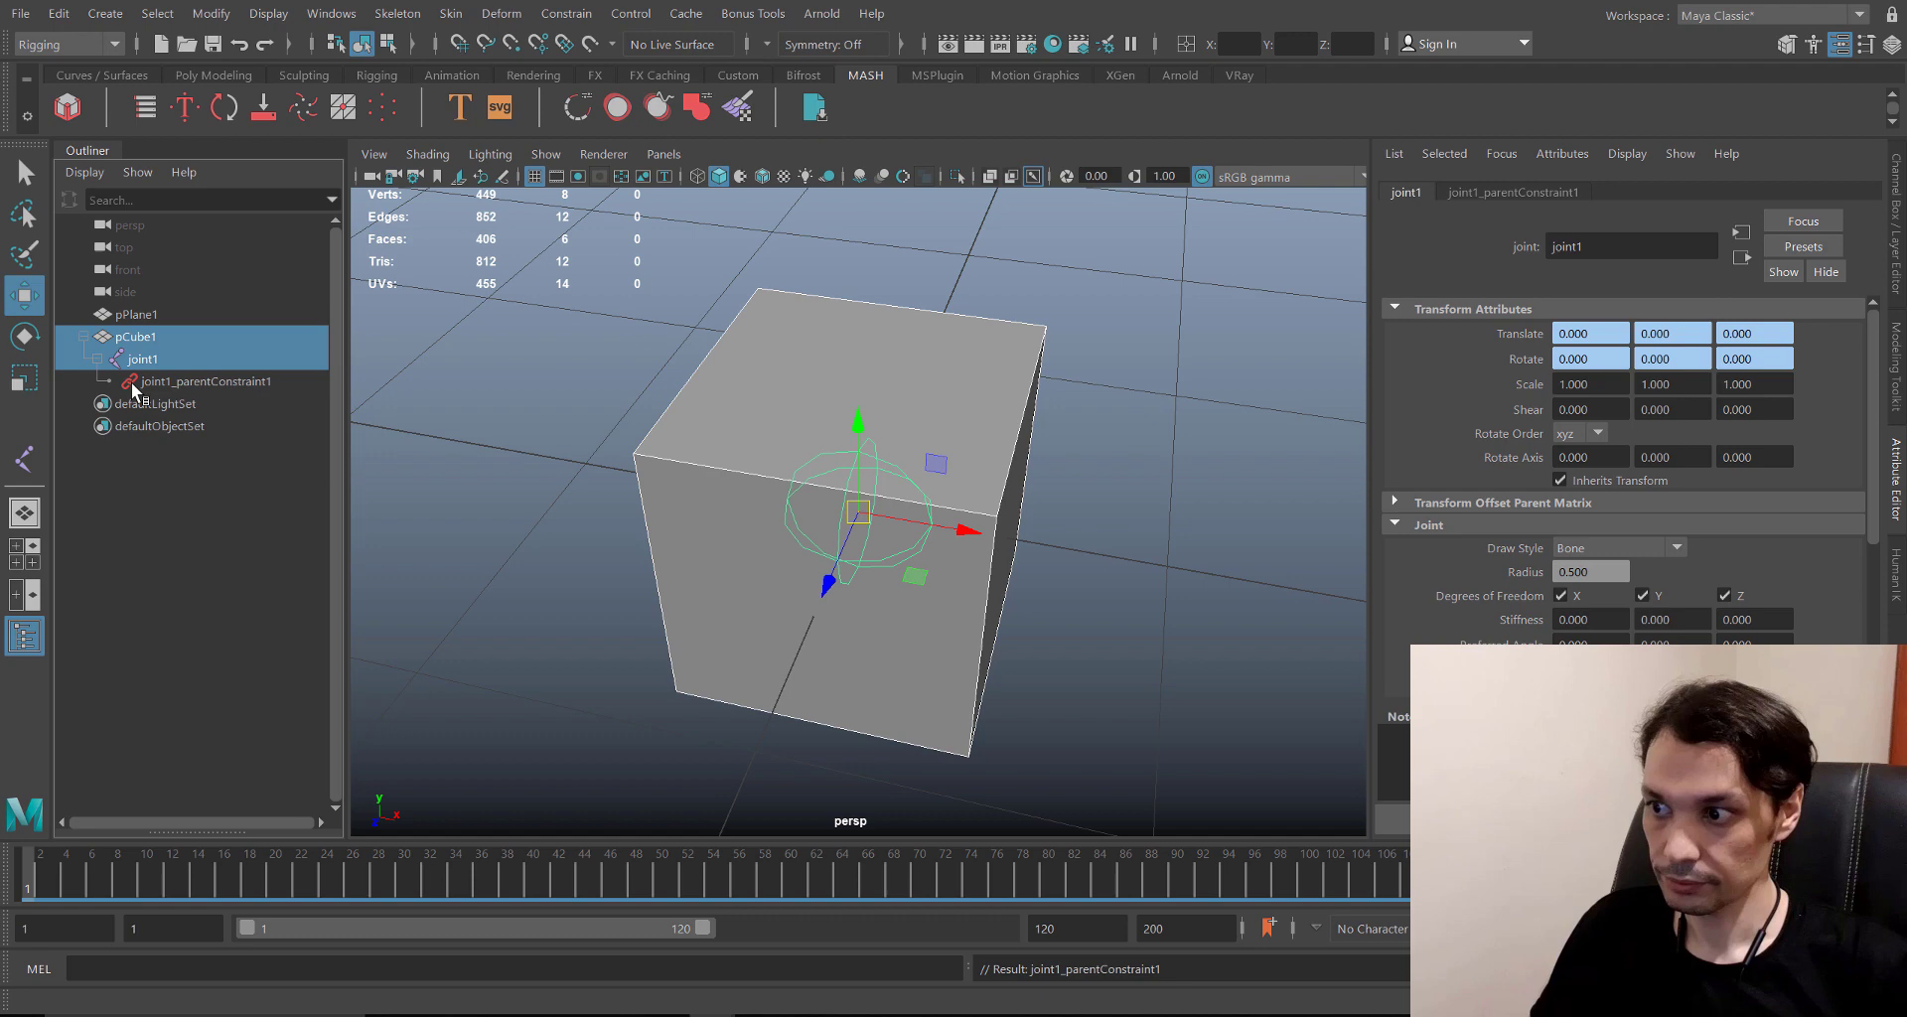
pyautogui.scroll(-1, 585, 626)
pyautogui.click(585, 626)
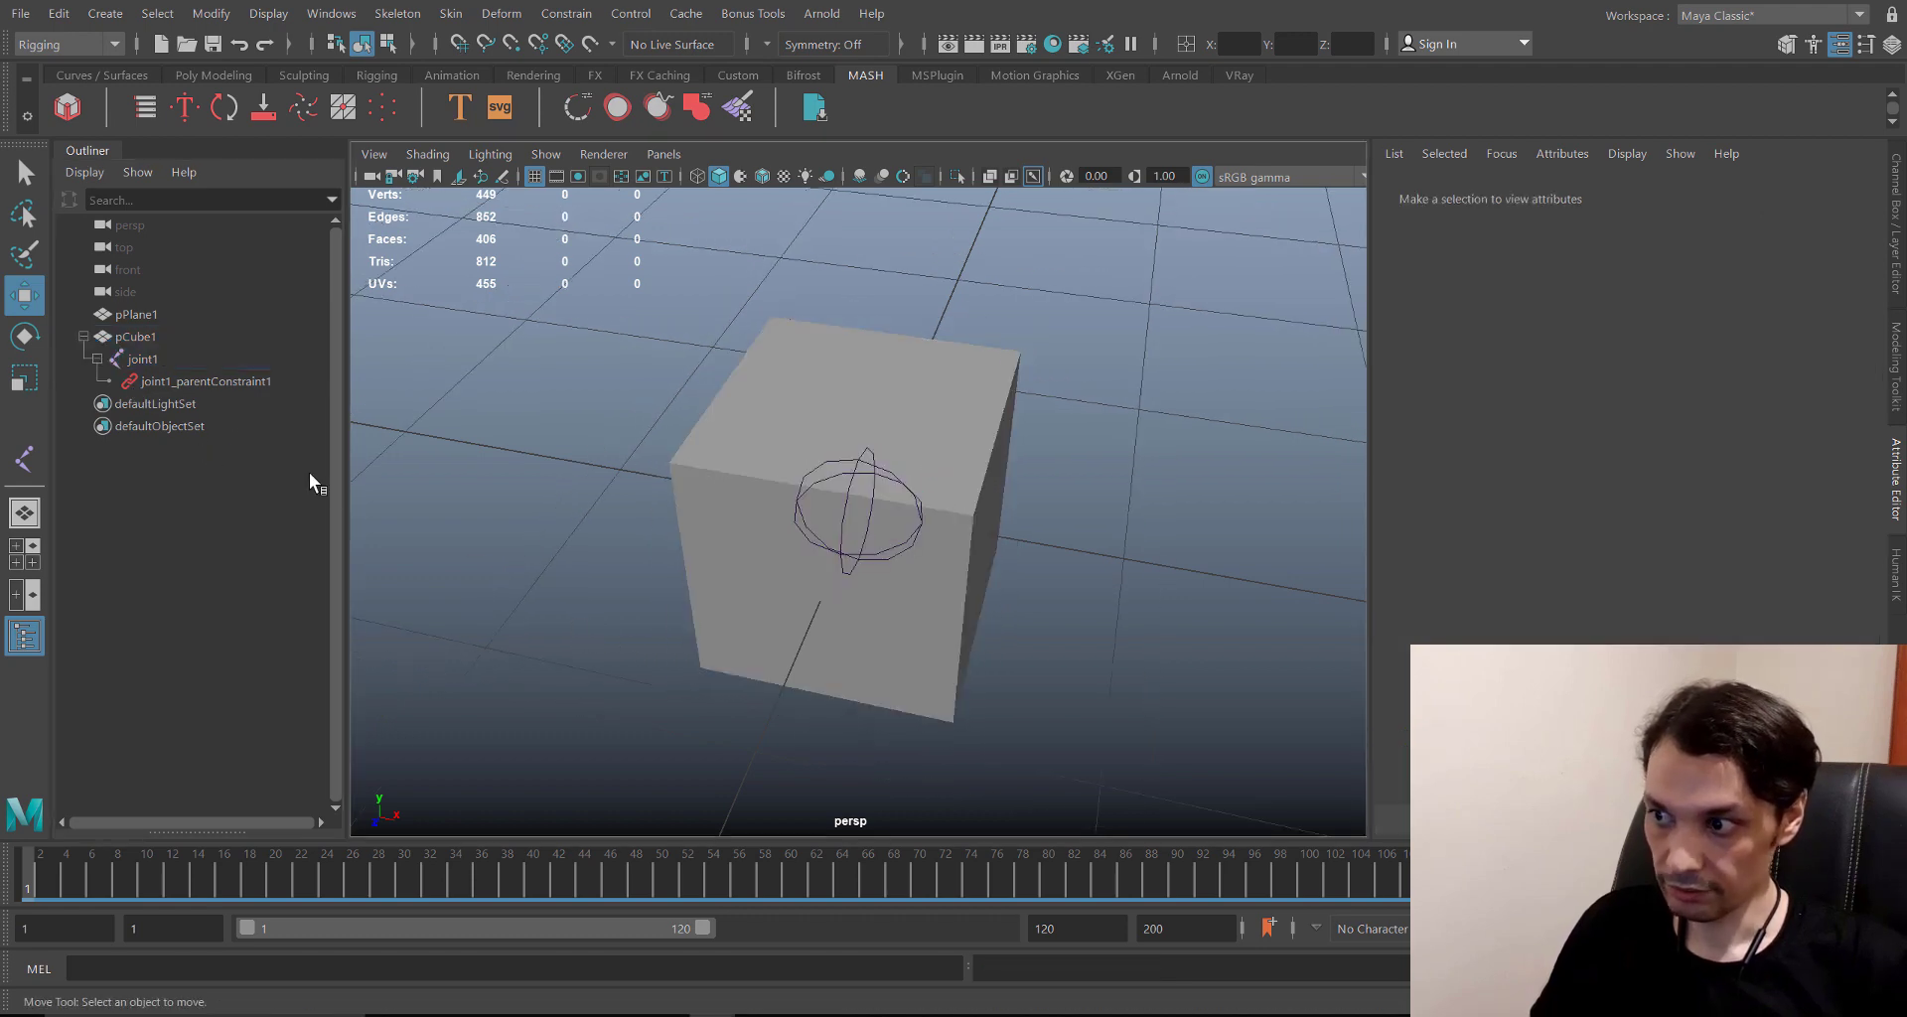
pyautogui.click(149, 337)
pyautogui.click(149, 381)
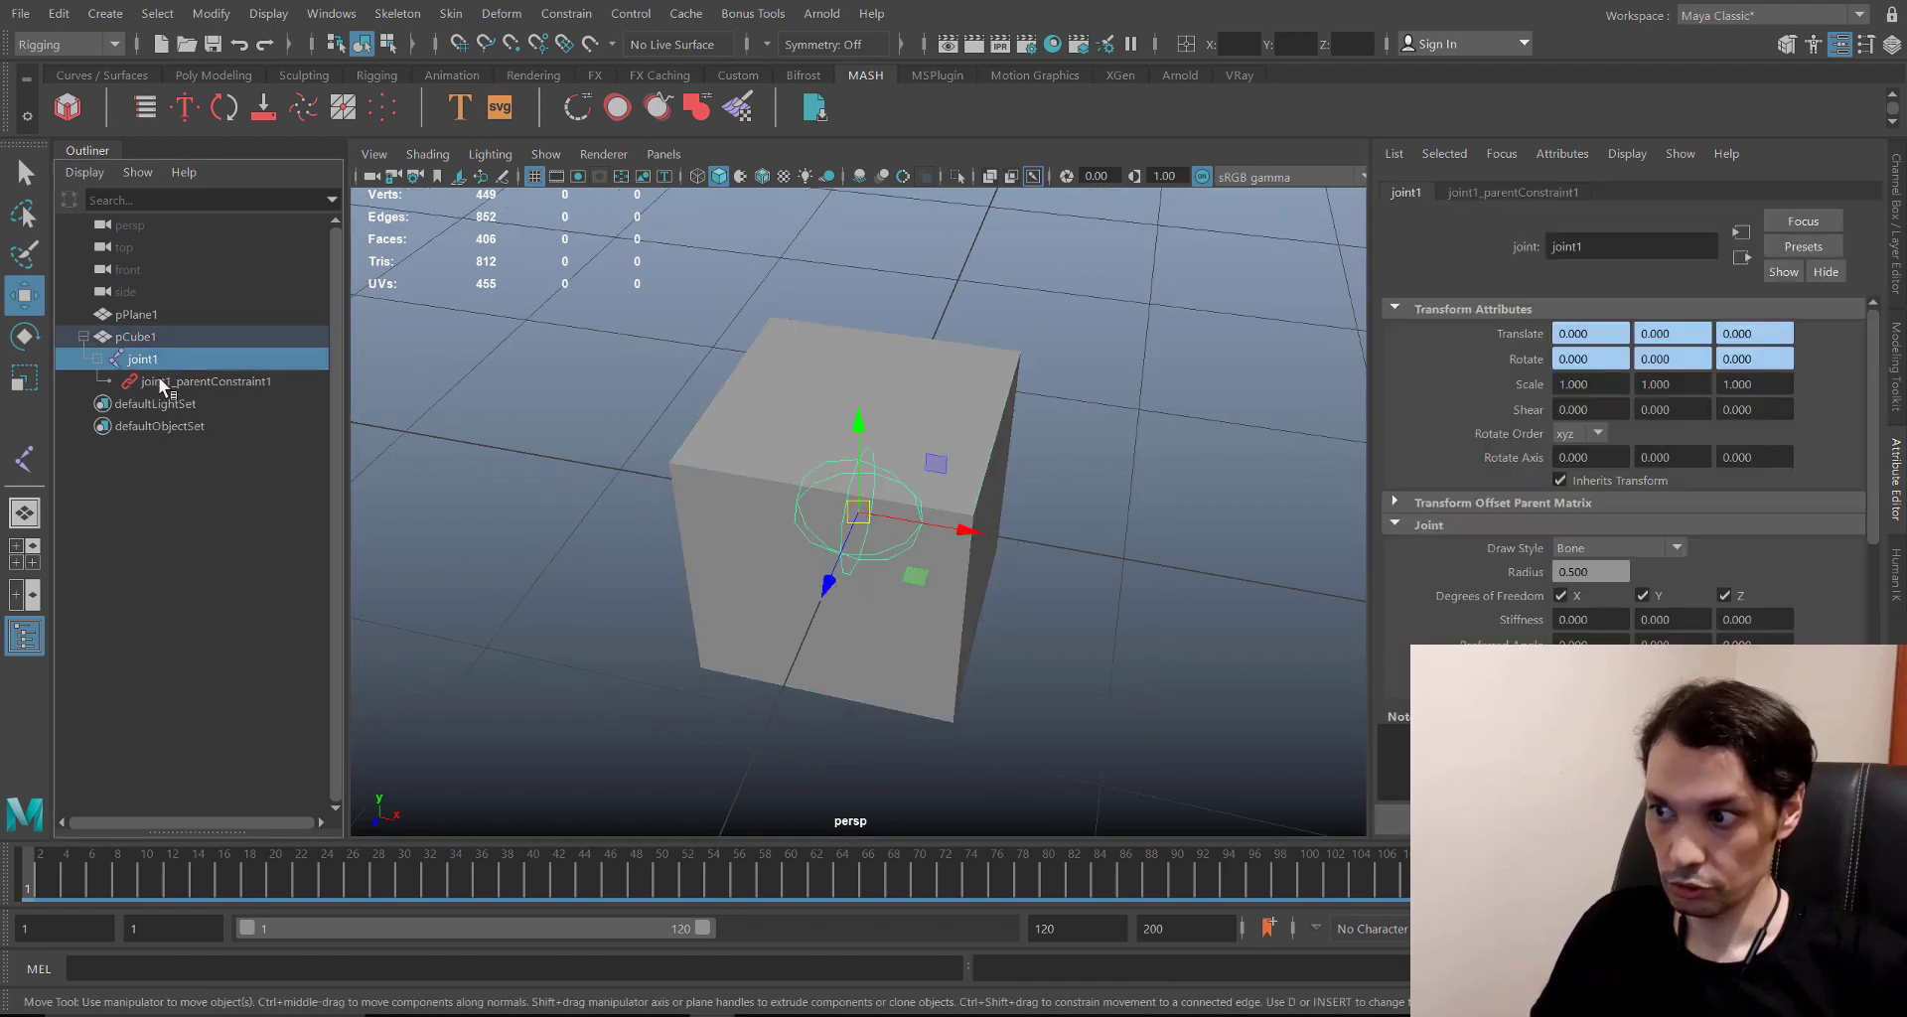
# - Create a MASH network from pCube1
pyautogui.scroll(-5, 817, 761)
pyautogui.keyDown('alt'); pyautogui.moveTo(997, 656); pyautogui.dragTo(625, 496, button='right'); pyautogui.keyUp('alt')
pyautogui.keyDown('alt'); pyautogui.moveTo(625, 497); pyautogui.dragTo(715, 579); pyautogui.keyUp('alt')
pyautogui.keyDown('alt'); pyautogui.moveTo(716, 579); pyautogui.dragTo(855, 812, button='right'); pyautogui.keyUp('alt')
pyautogui.click(933, 633)
pyautogui.keyDown('alt'); pyautogui.moveTo(933, 632); pyautogui.dragTo(859, 552); pyautogui.keyUp('alt')
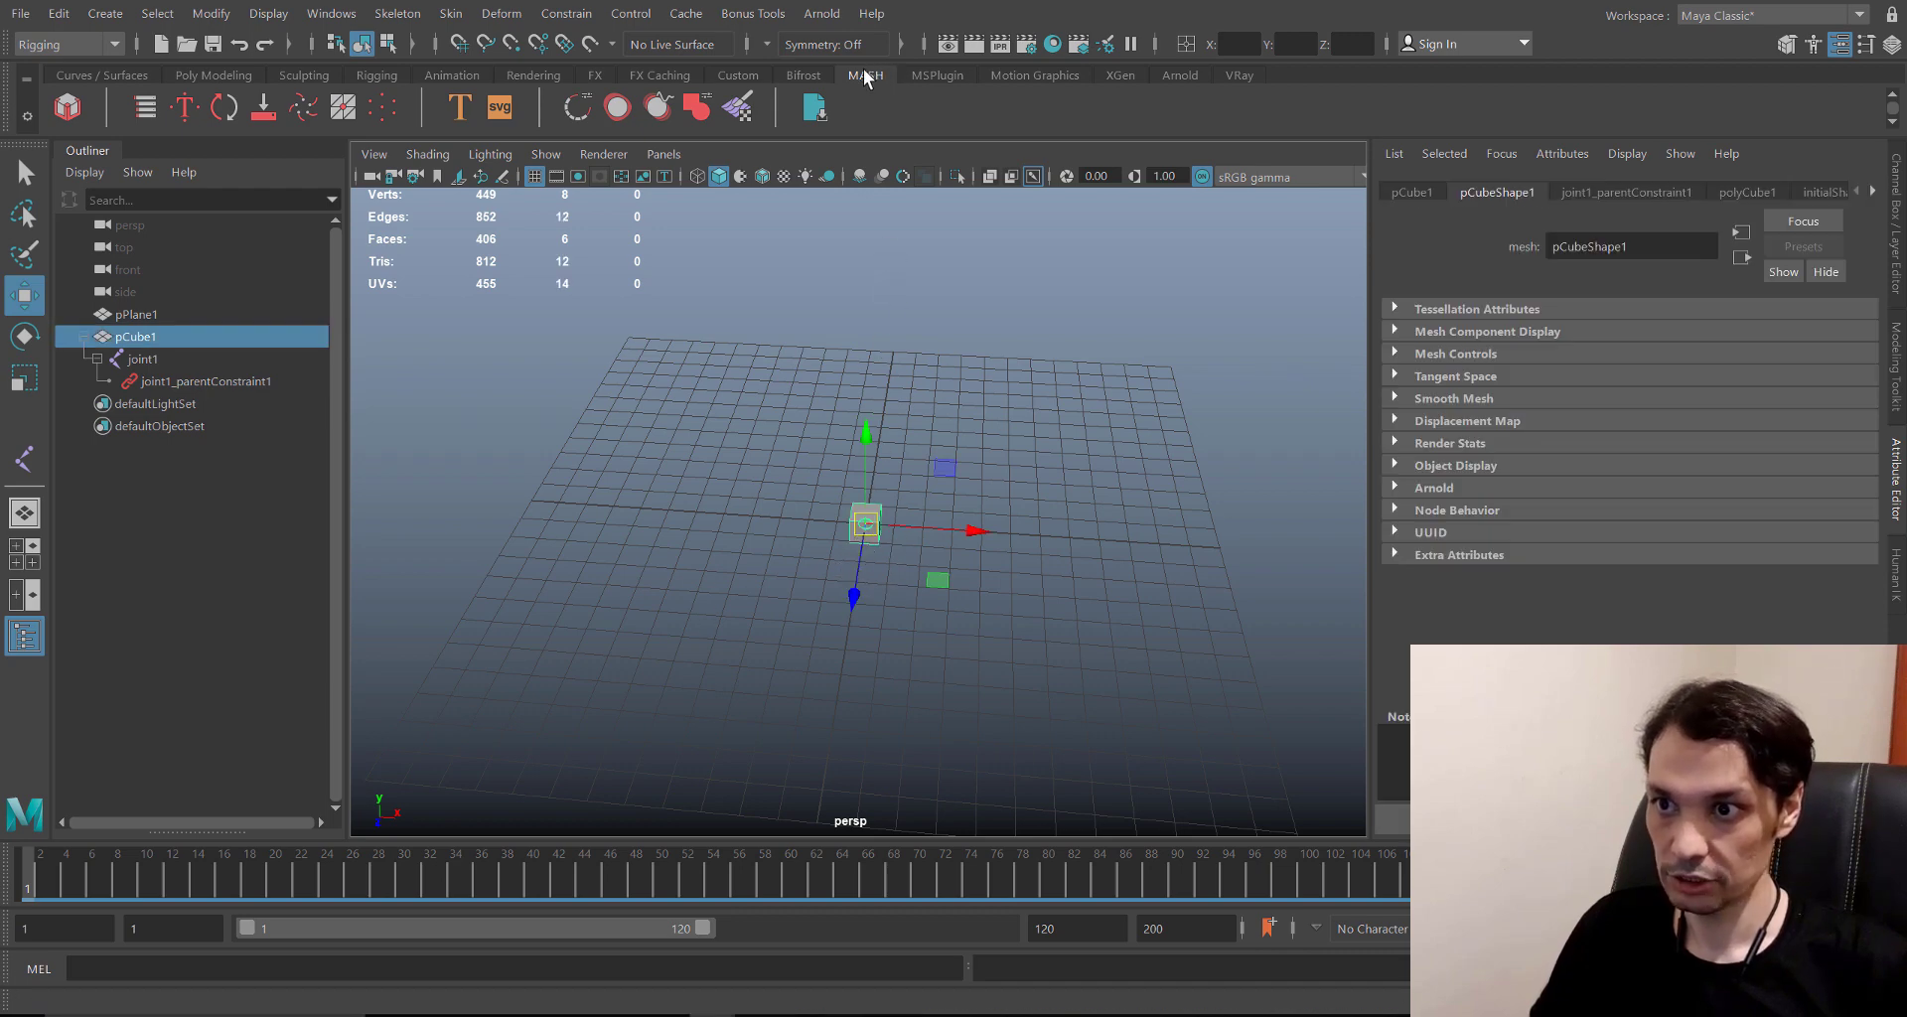
pyautogui.click(68, 107)
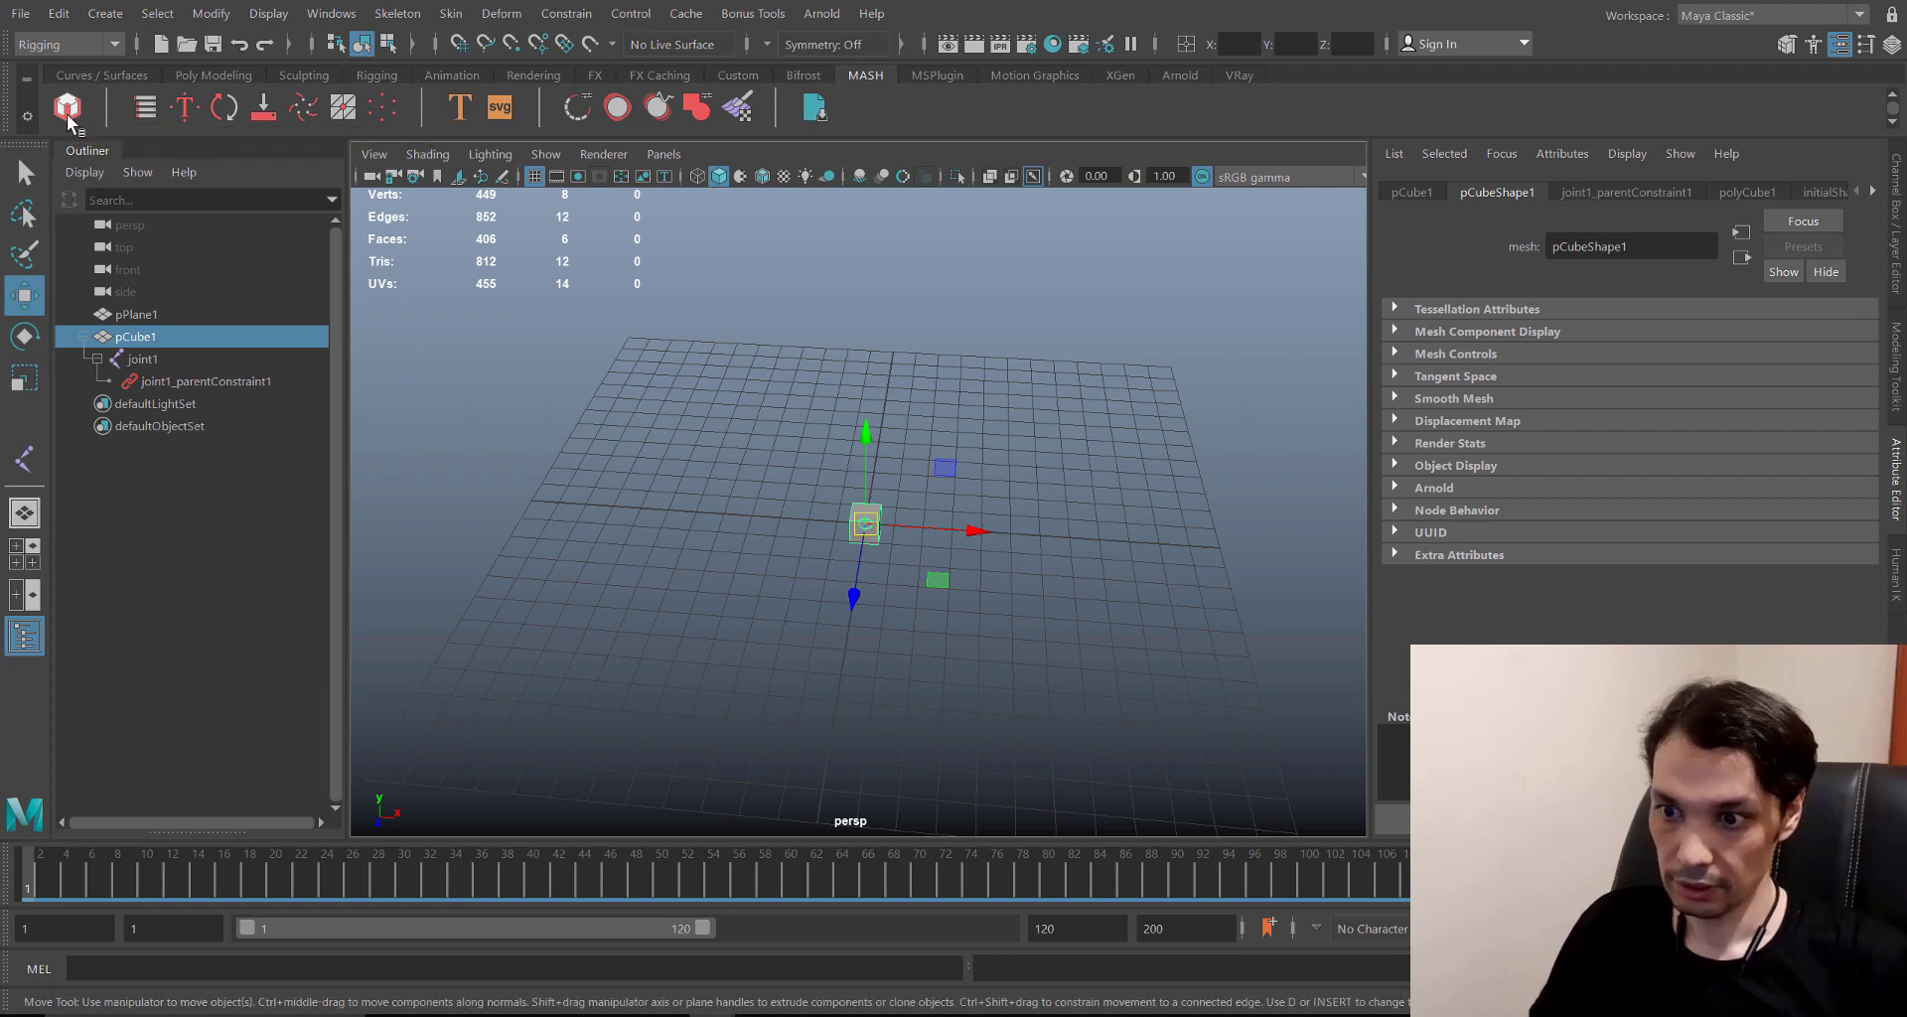
pyautogui.keyDown('alt'); pyautogui.moveTo(920, 609); pyautogui.dragTo(773, 545, button='right'); pyautogui.keyUp('alt')
pyautogui.moveTo(772, 544)
pyautogui.keyDown('alt'); pyautogui.mouseDown()
pyautogui.moveTo(860, 476)
pyautogui.moveTo(881, 528)
pyautogui.mouseUp(); pyautogui.keyUp('alt')
pyautogui.moveTo(1102, 494); pyautogui.dragTo(1054, 628)
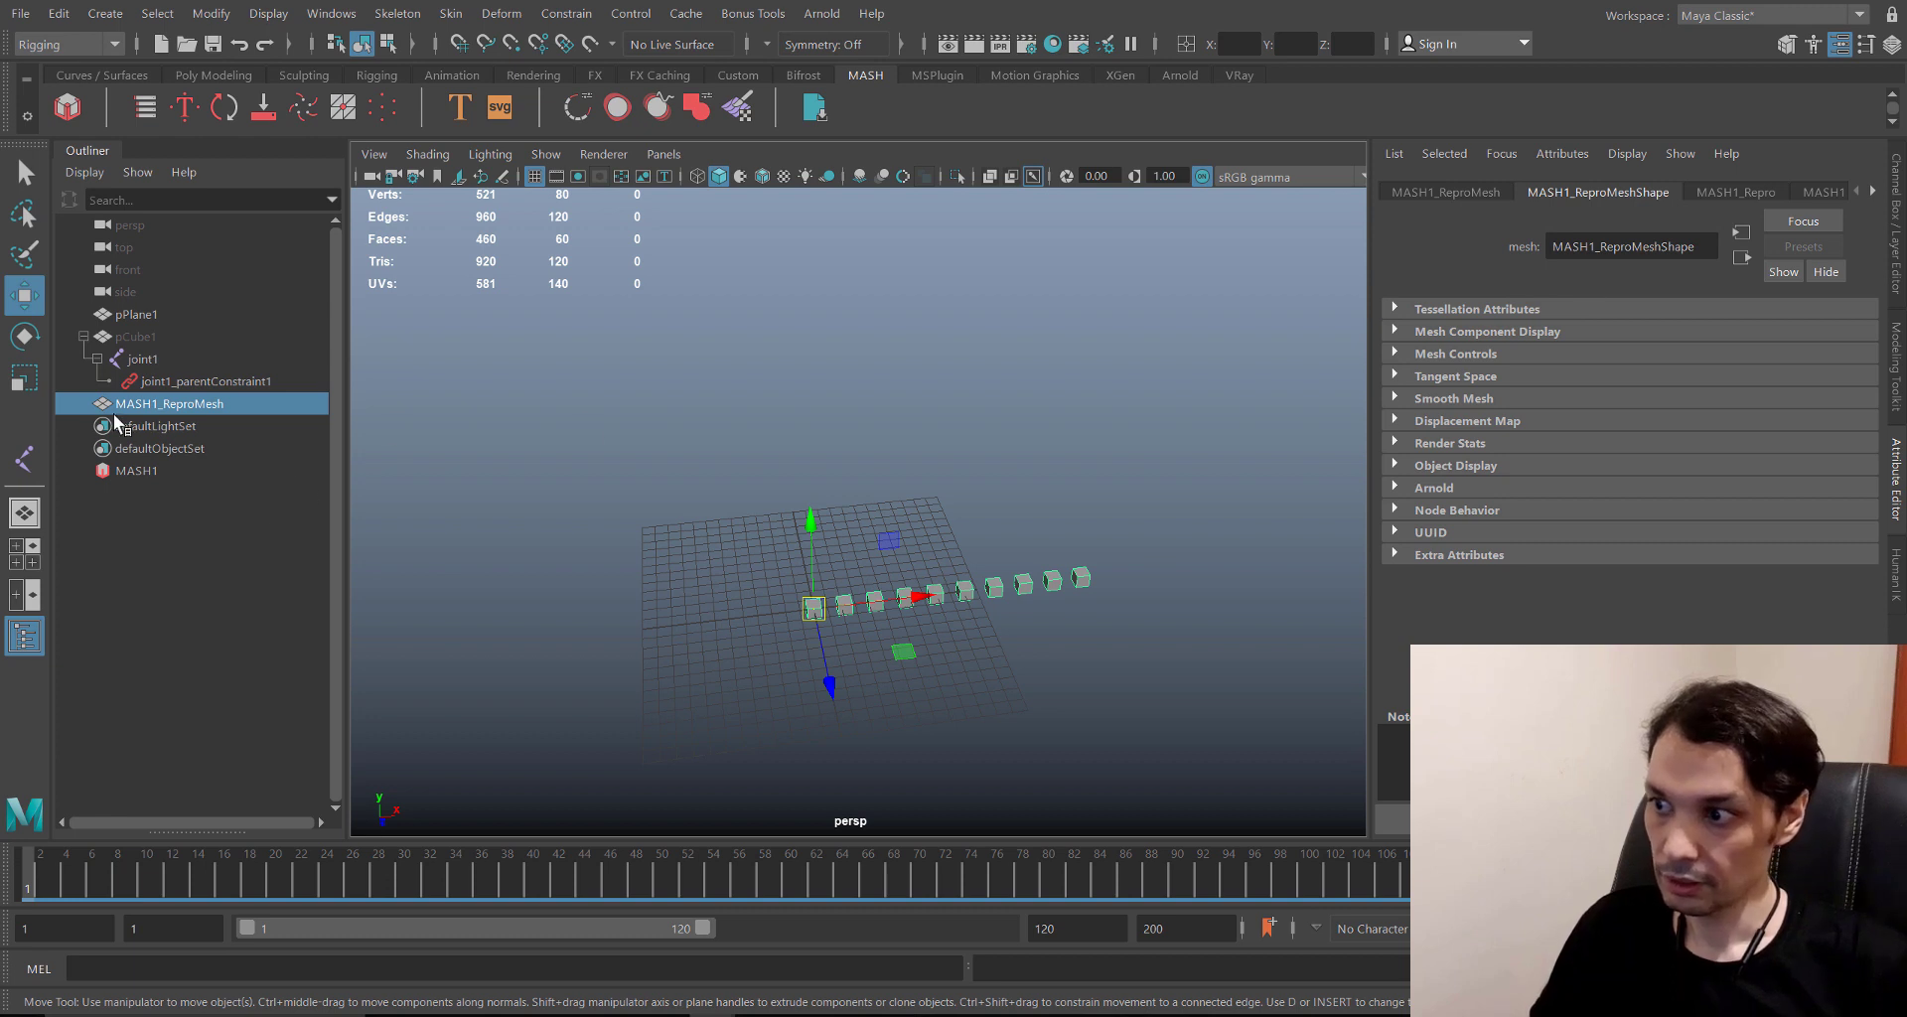
# - Set MASH1's Distribute node to the Mesh distribution type with the Vertex method and enable Flood Mesh
pyautogui.click(132, 475)
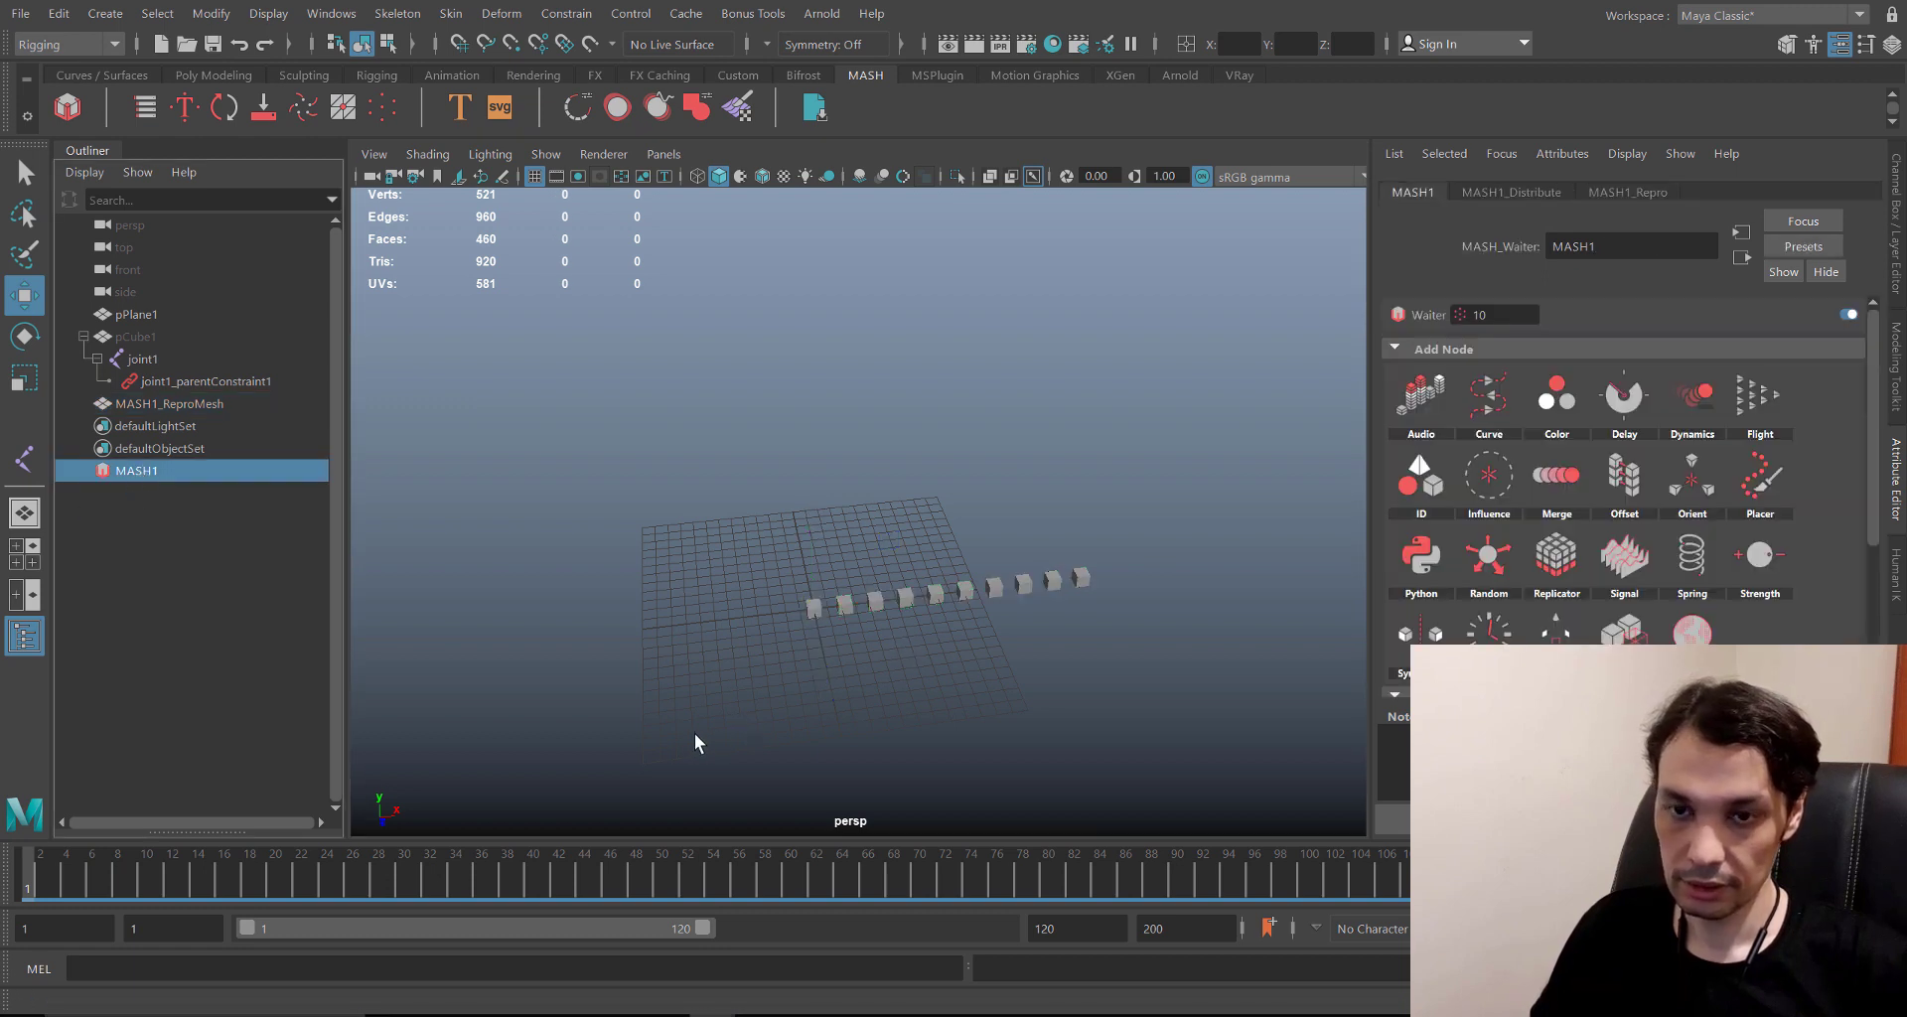
pyautogui.click(1524, 197)
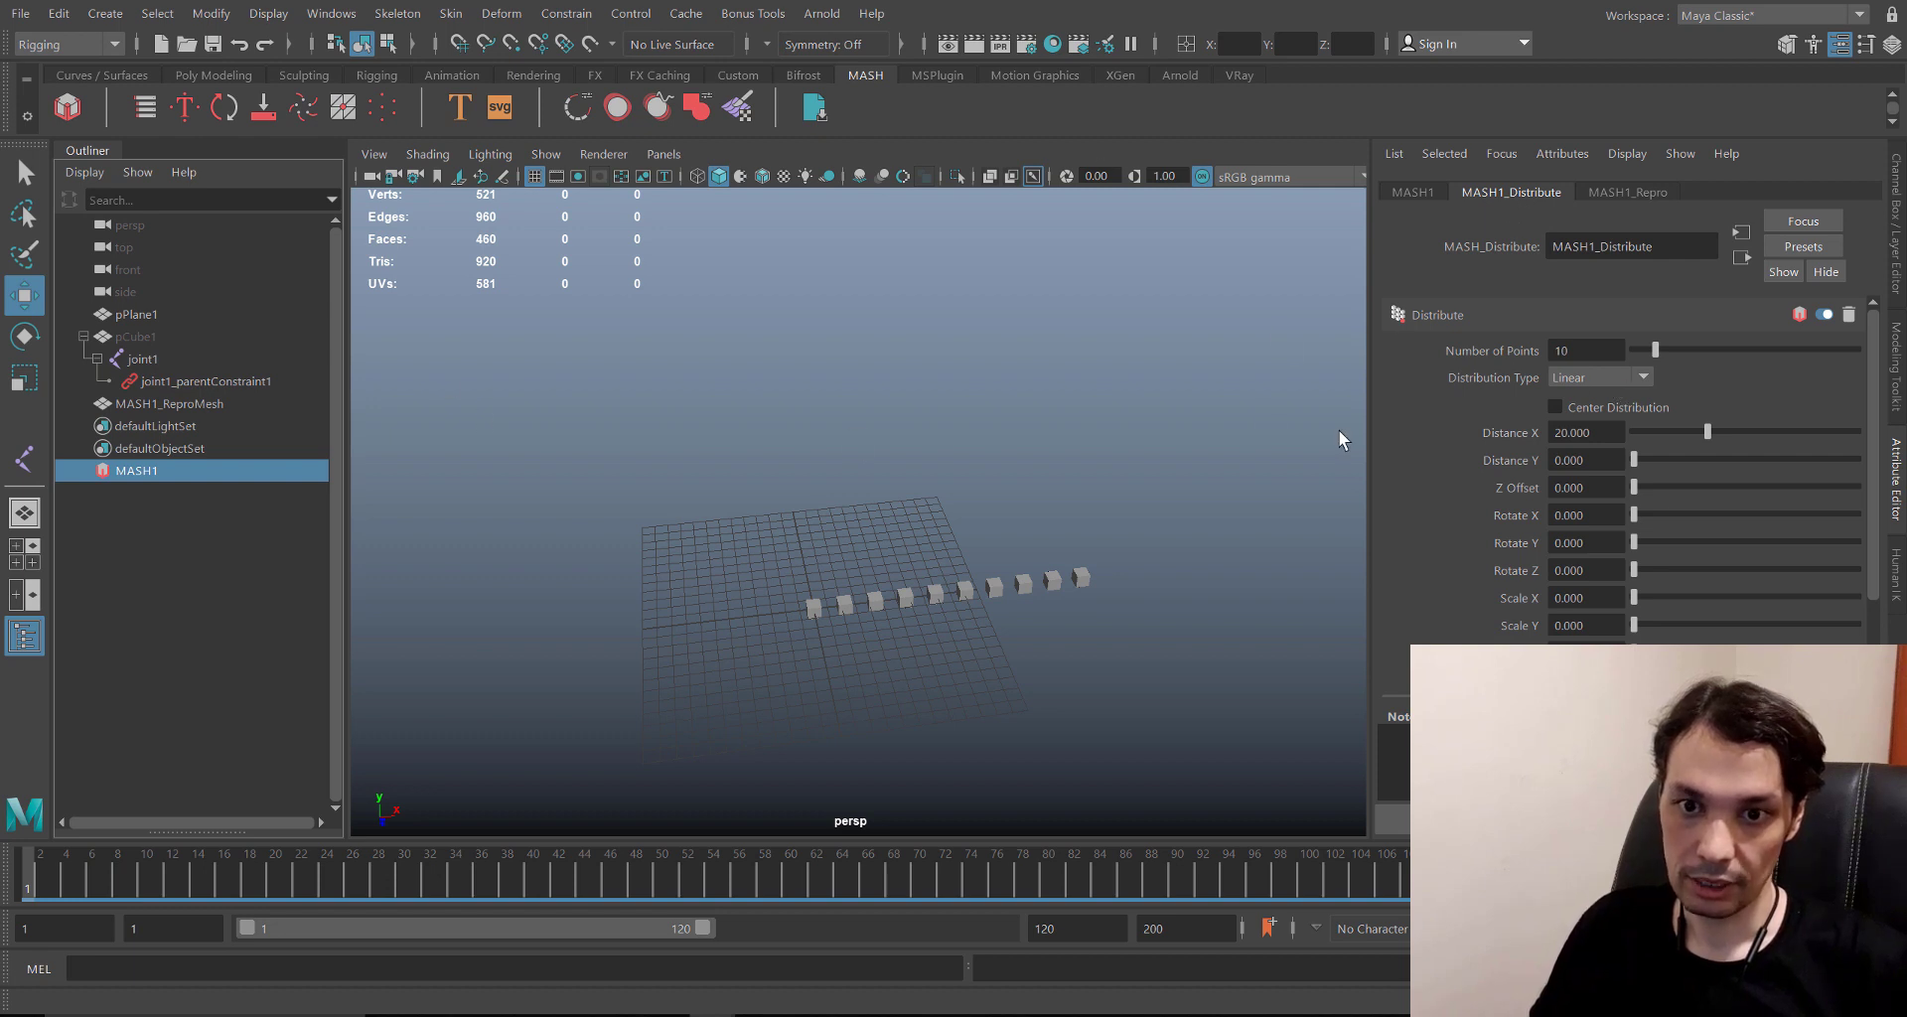
pyautogui.click(1612, 378)
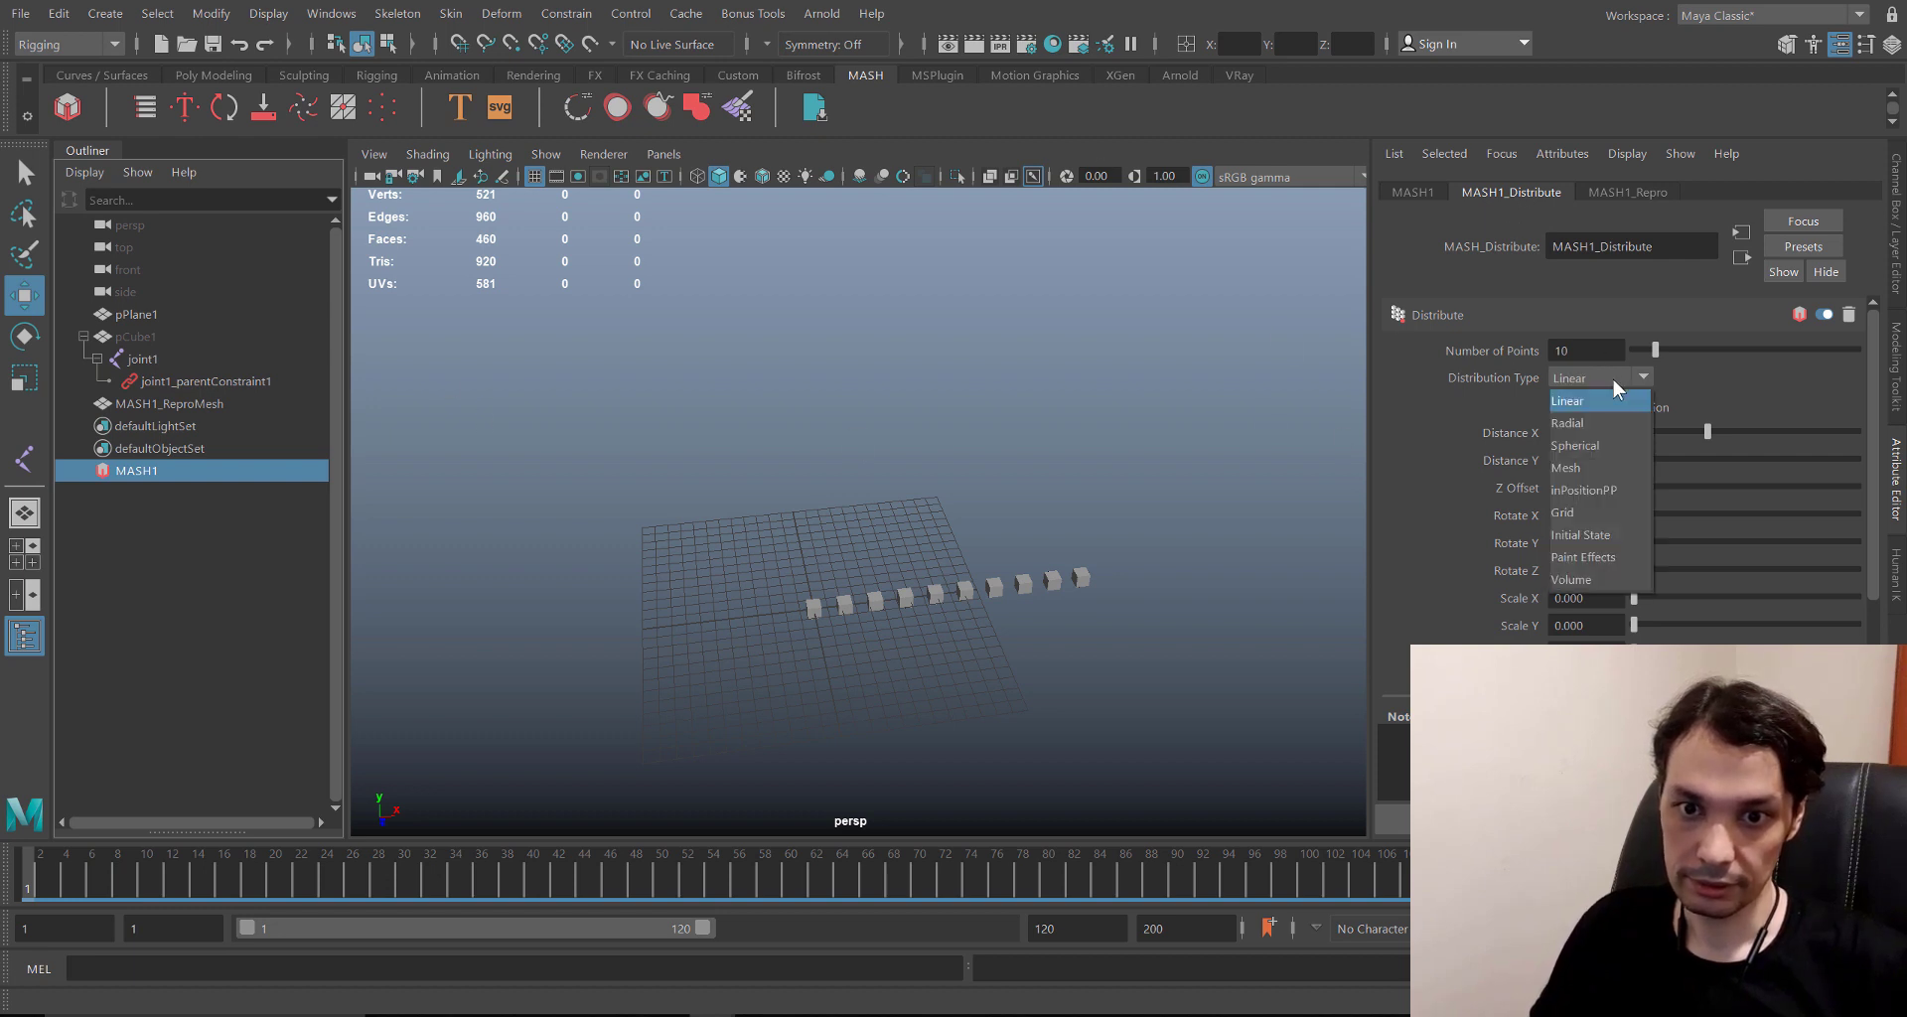
pyautogui.click(1583, 468)
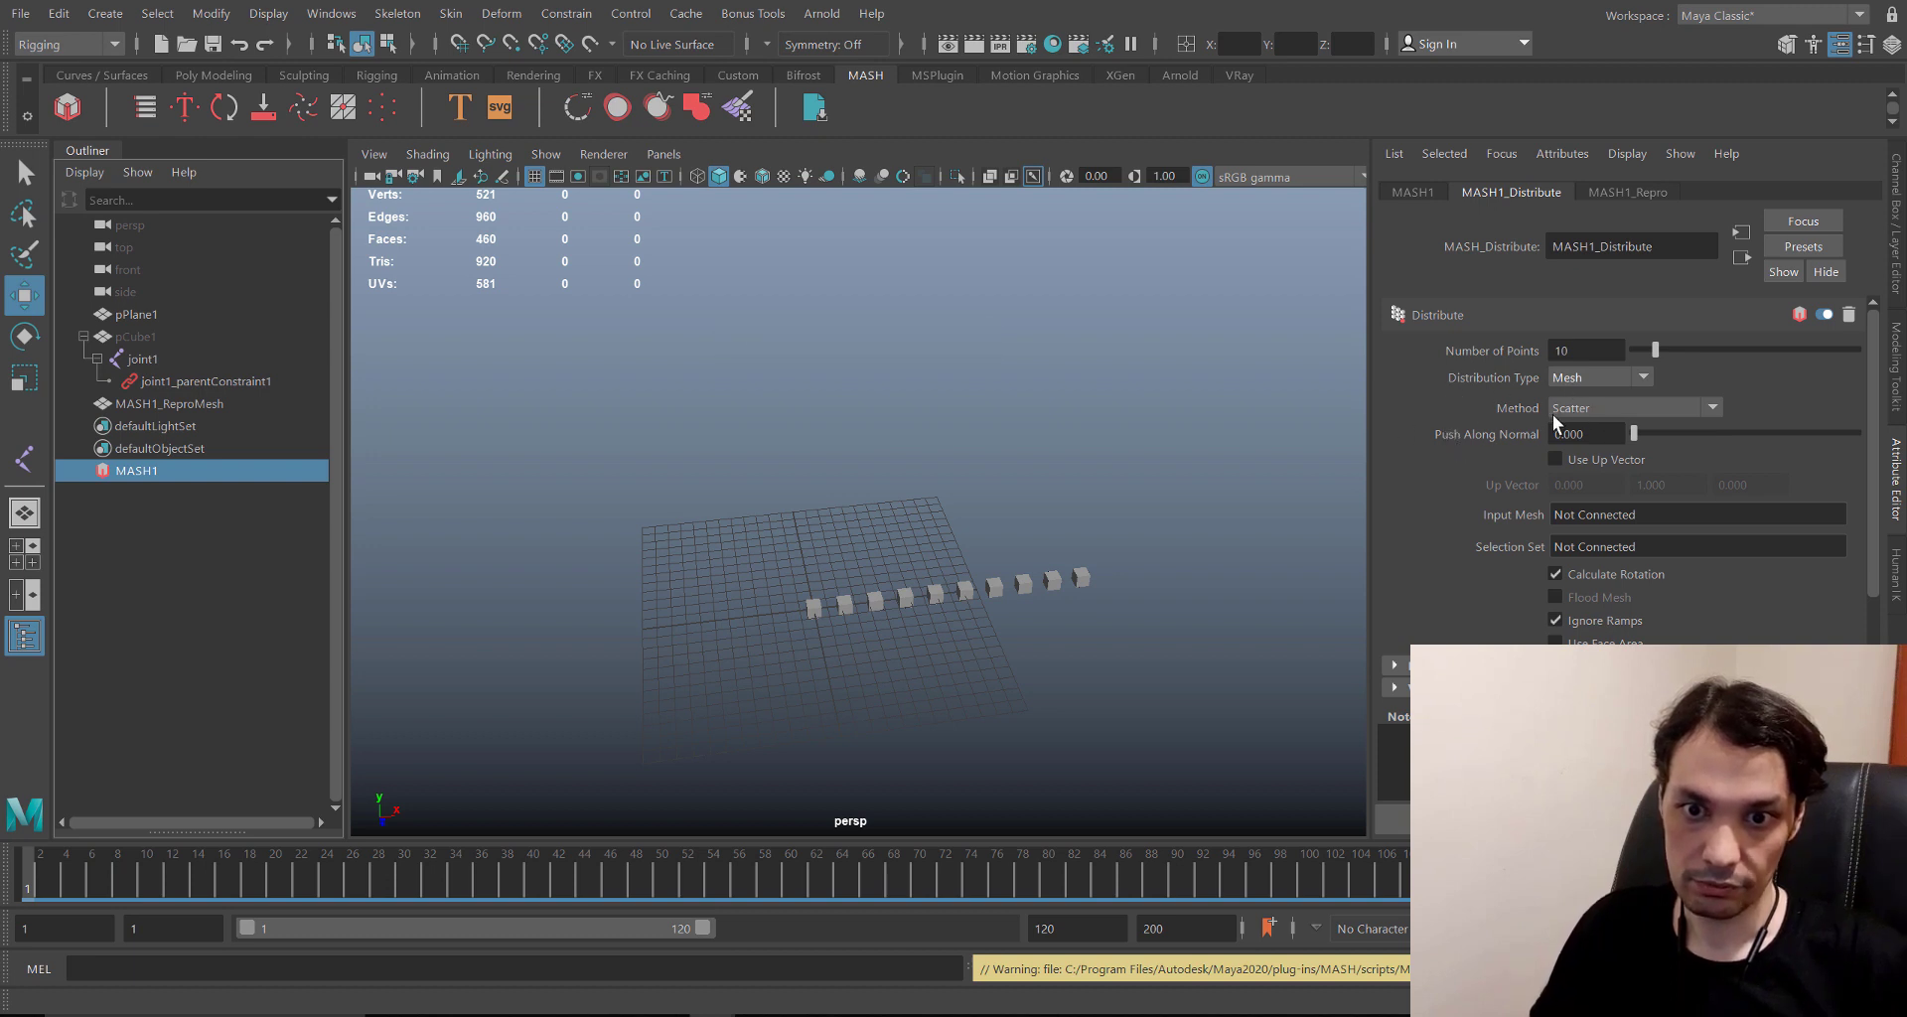
pyautogui.click(1587, 409)
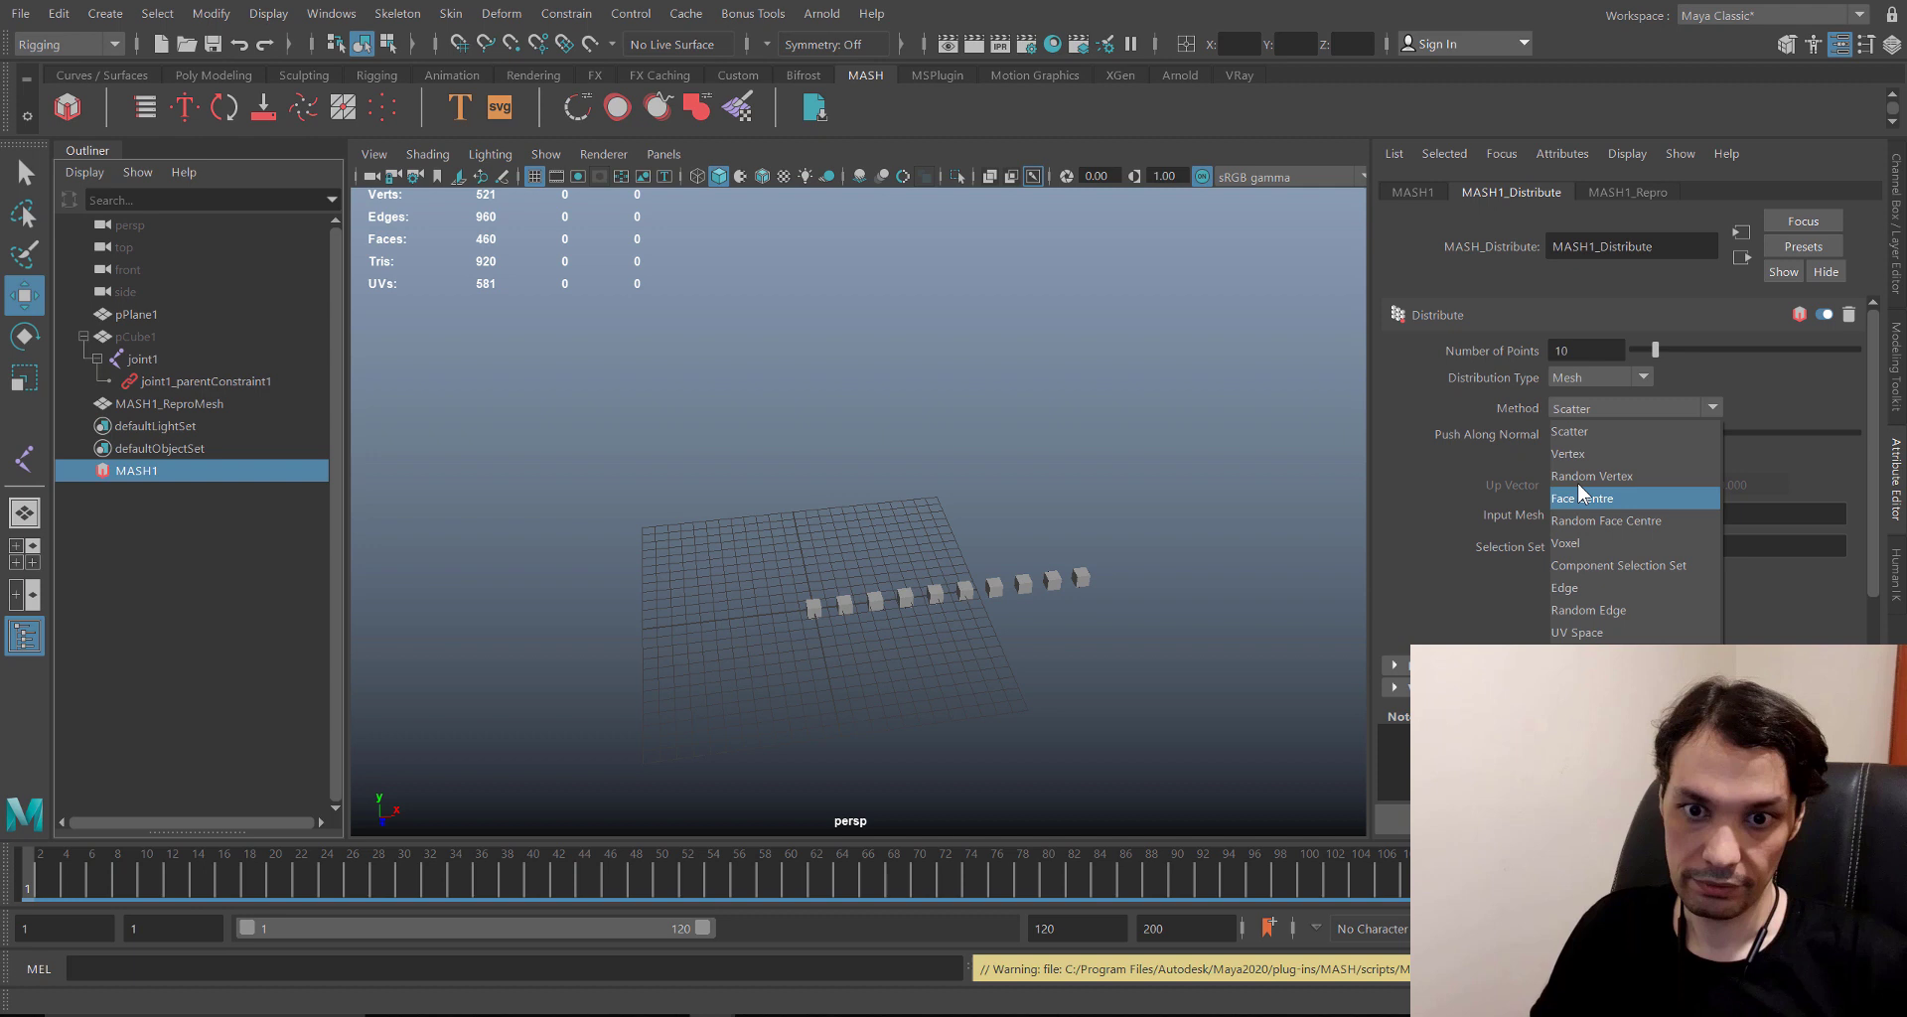
pyautogui.click(1589, 454)
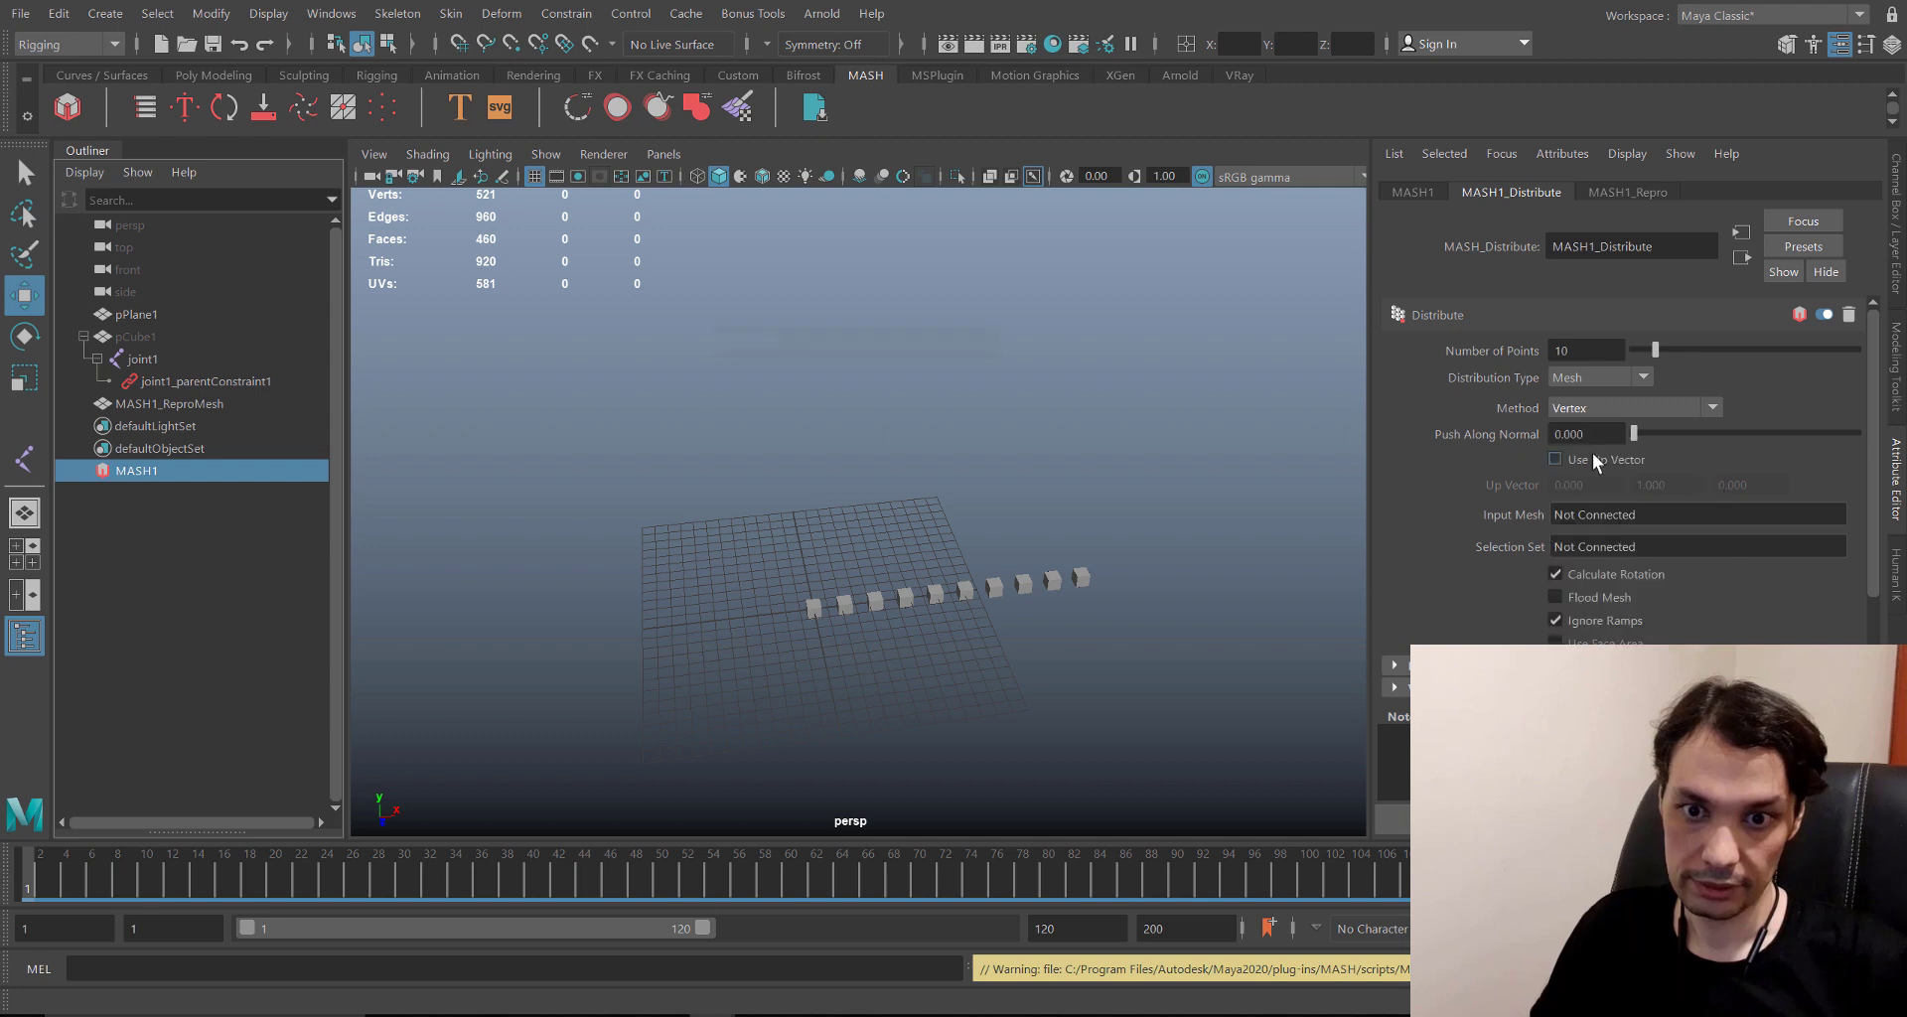
pyautogui.click(1555, 598)
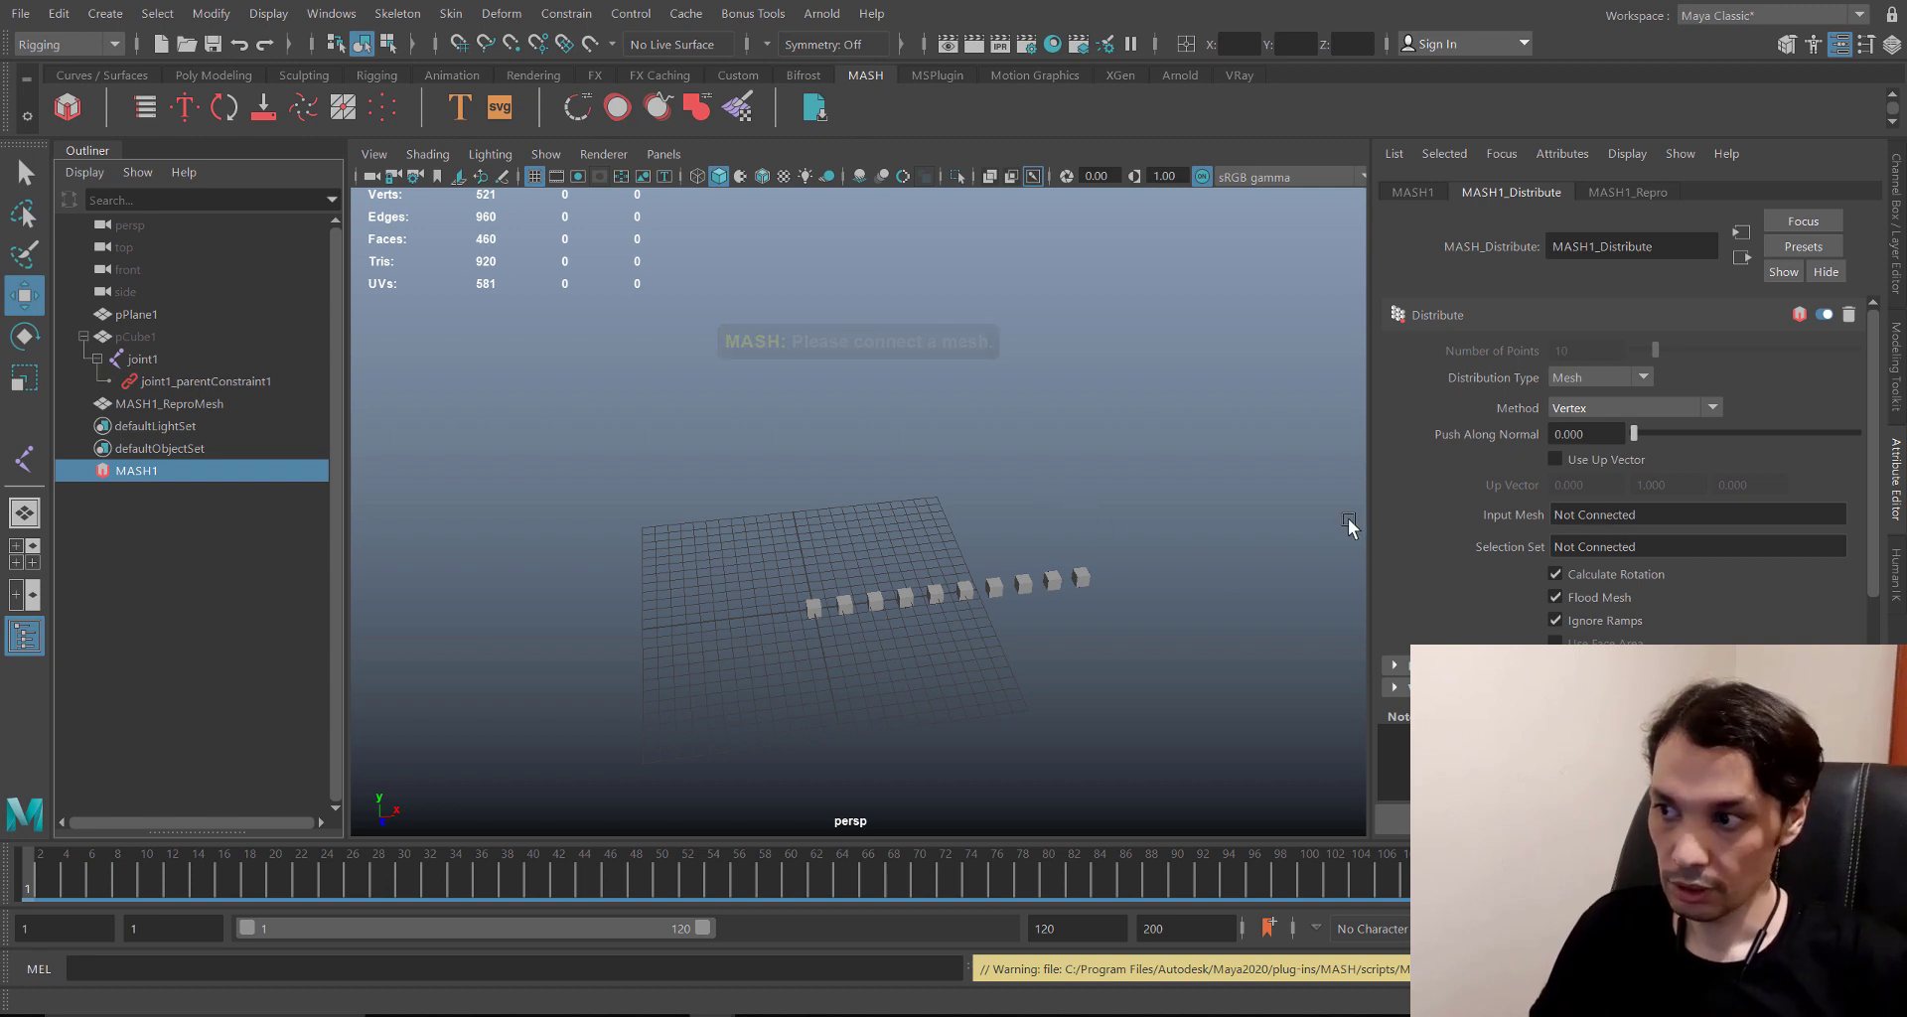
# - Connect pPlane1 as the Input Mesh of MASH1's Distribute node
pyautogui.scroll(-3, 905, 556)
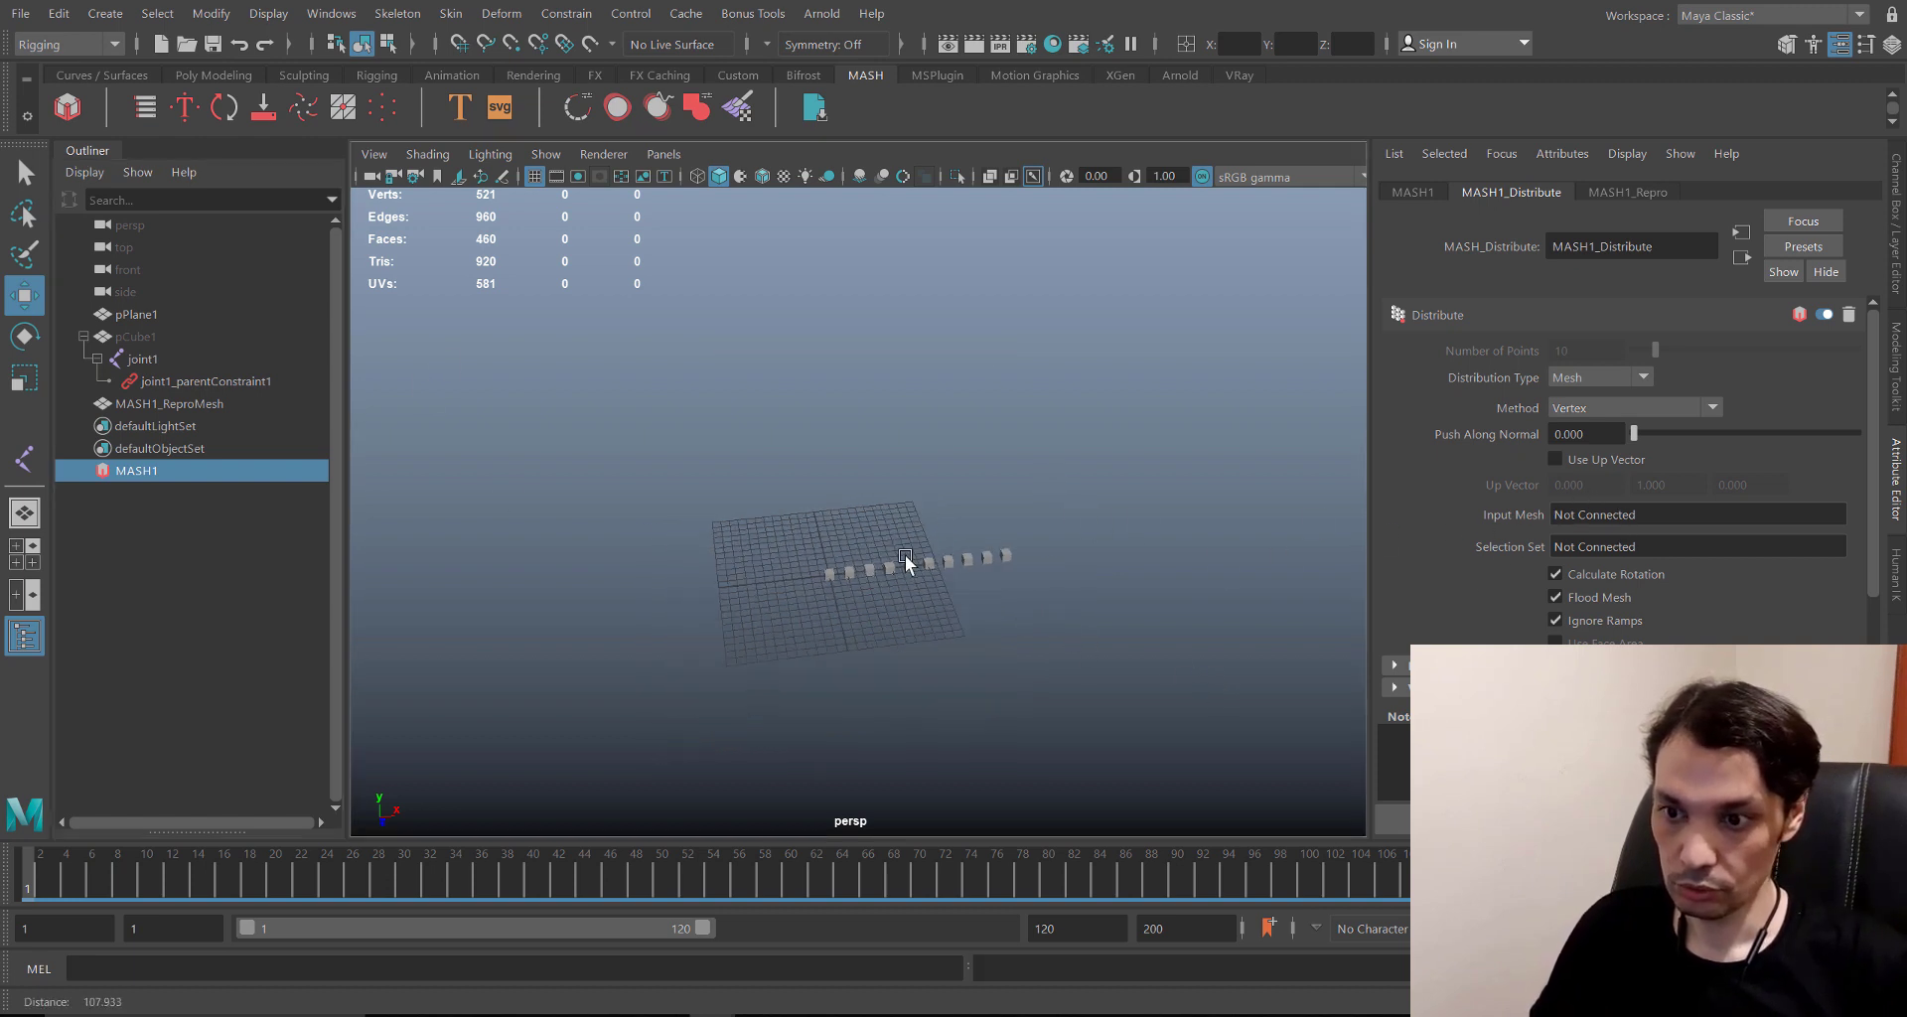
pyautogui.keyDown('alt'); pyautogui.moveTo(905, 556); pyautogui.dragTo(647, 336, button='right'); pyautogui.keyUp('alt')
pyautogui.keyDown('alt'); pyautogui.moveTo(698, 327); pyautogui.dragTo(719, 463, button='middle'); pyautogui.keyUp('alt')
pyautogui.keyDown('alt'); pyautogui.moveTo(725, 406); pyautogui.dragTo(745, 490, button='right'); pyautogui.keyUp('alt')
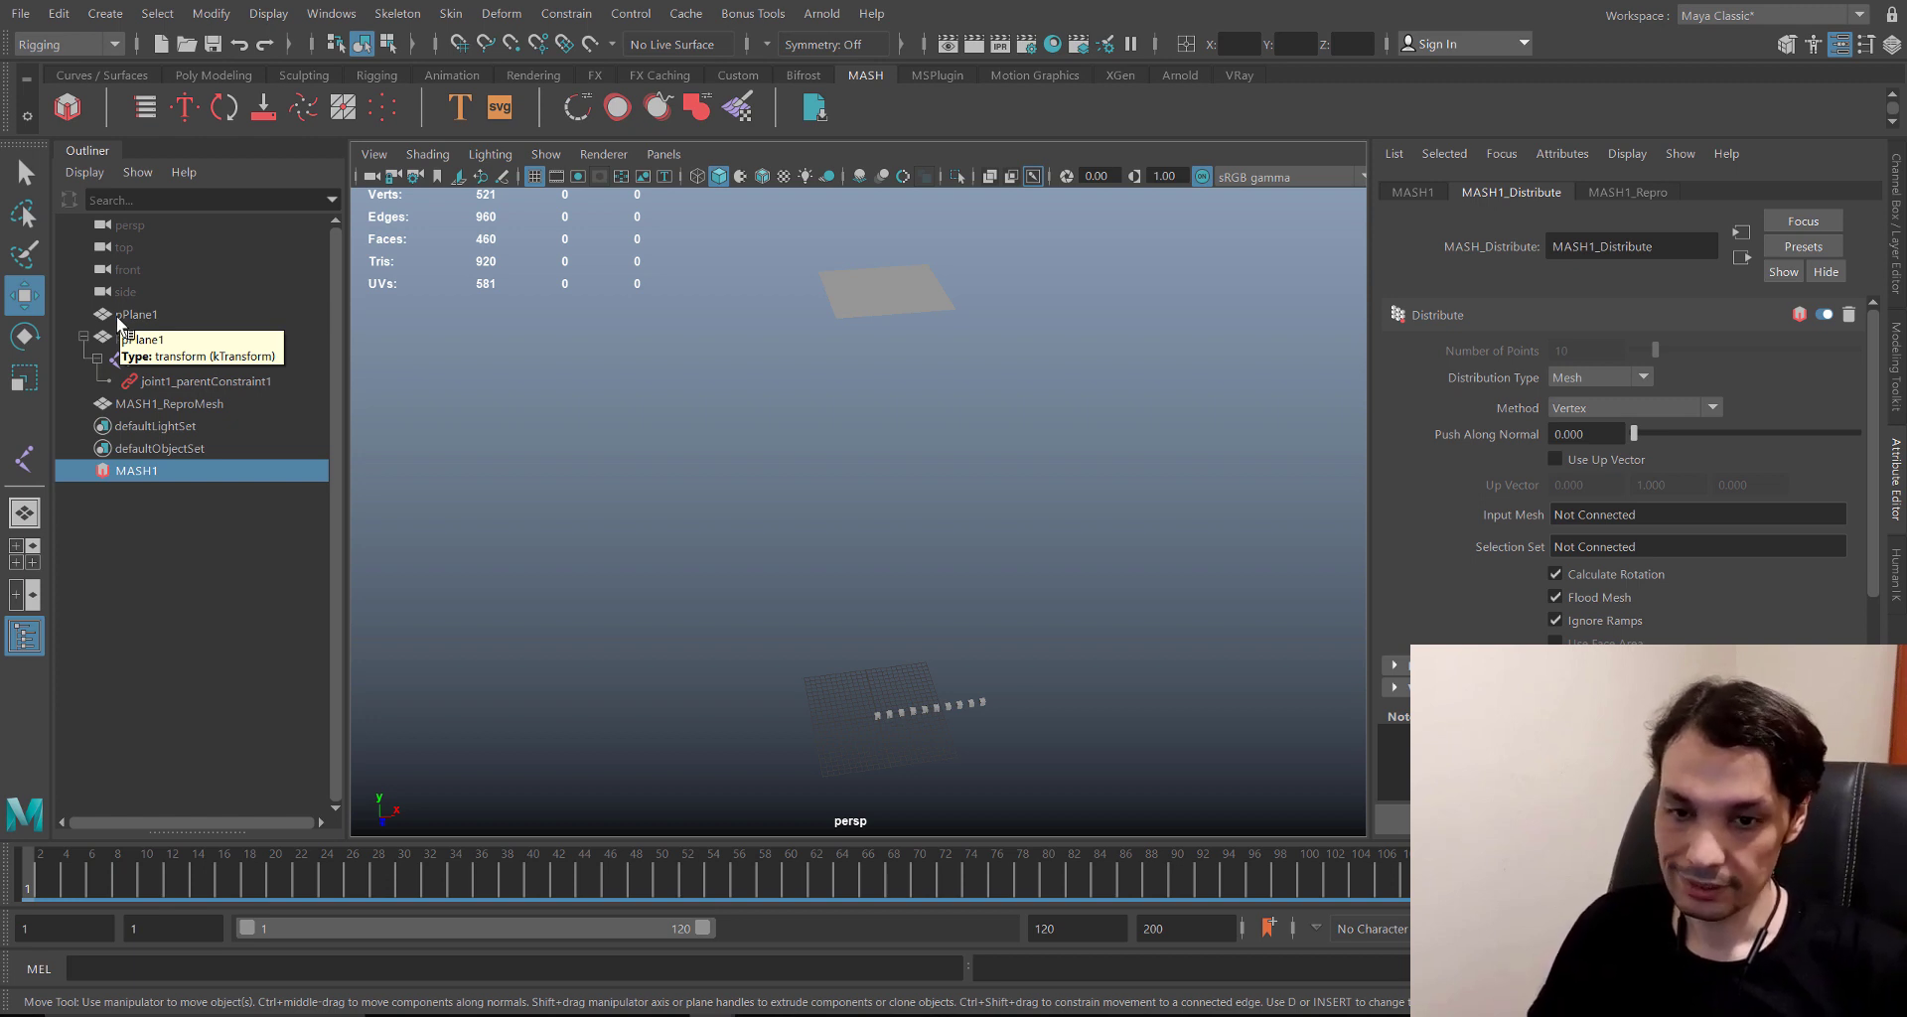
pyautogui.moveTo(117, 317); pyautogui.dragTo(546, 422, button='middle')
pyautogui.moveTo(1358, 554); pyautogui.dragTo(1464, 542, button='middle')
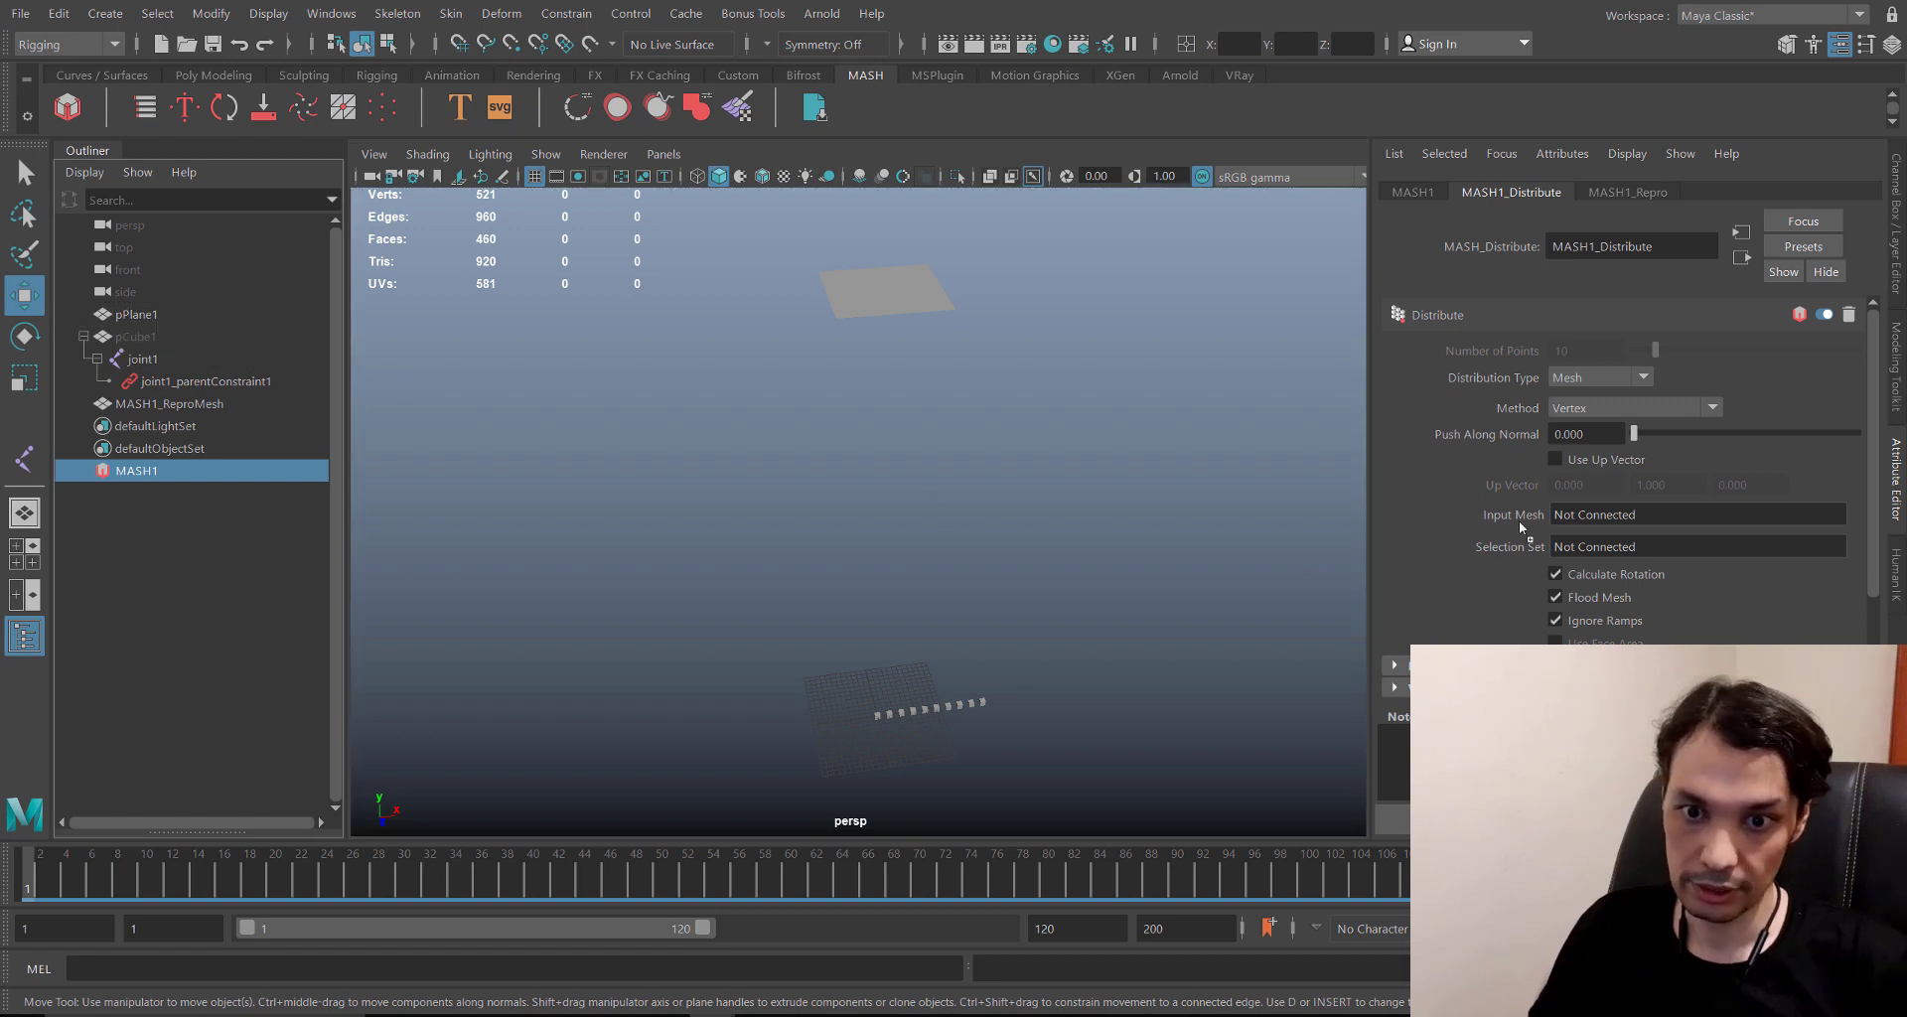
pyautogui.moveTo(1584, 516); pyautogui.dragTo(1583, 516, button='middle')
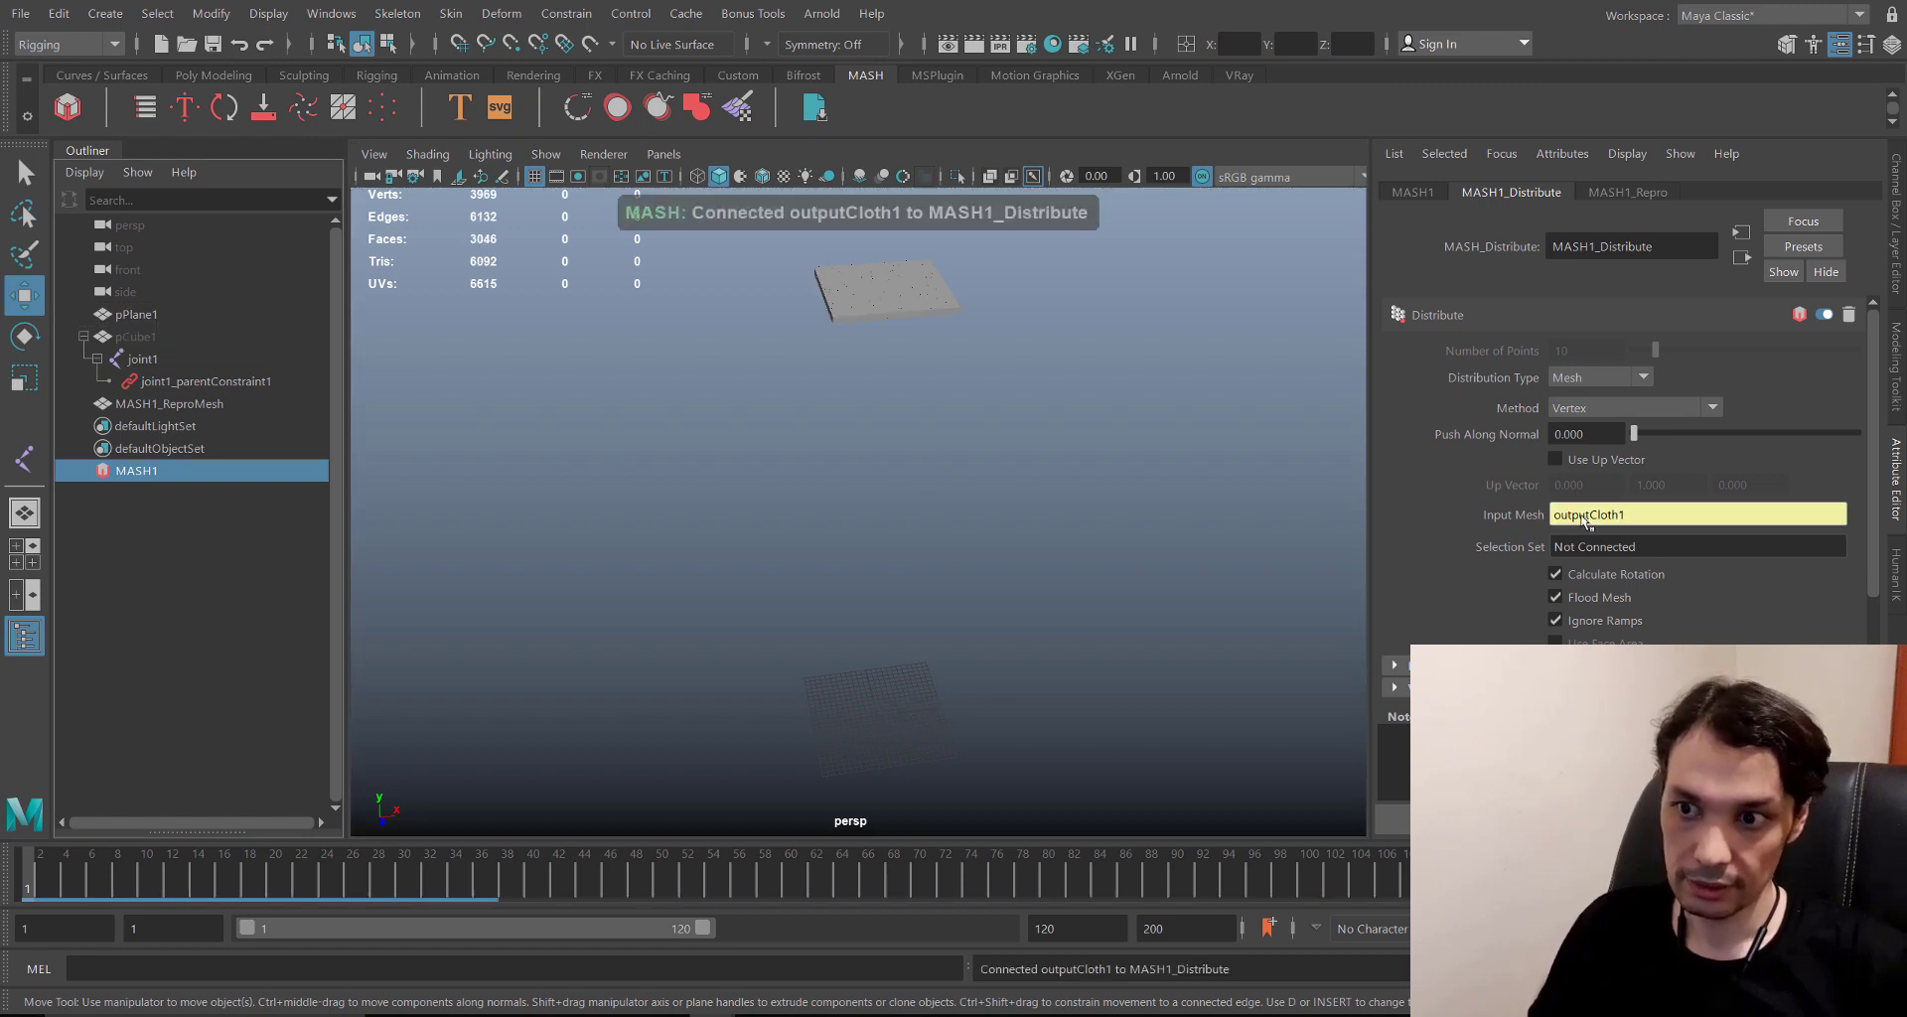
pyautogui.keyDown('alt'); pyautogui.moveTo(898, 363); pyautogui.dragTo(913, 503, button='middle'); pyautogui.keyUp('alt')
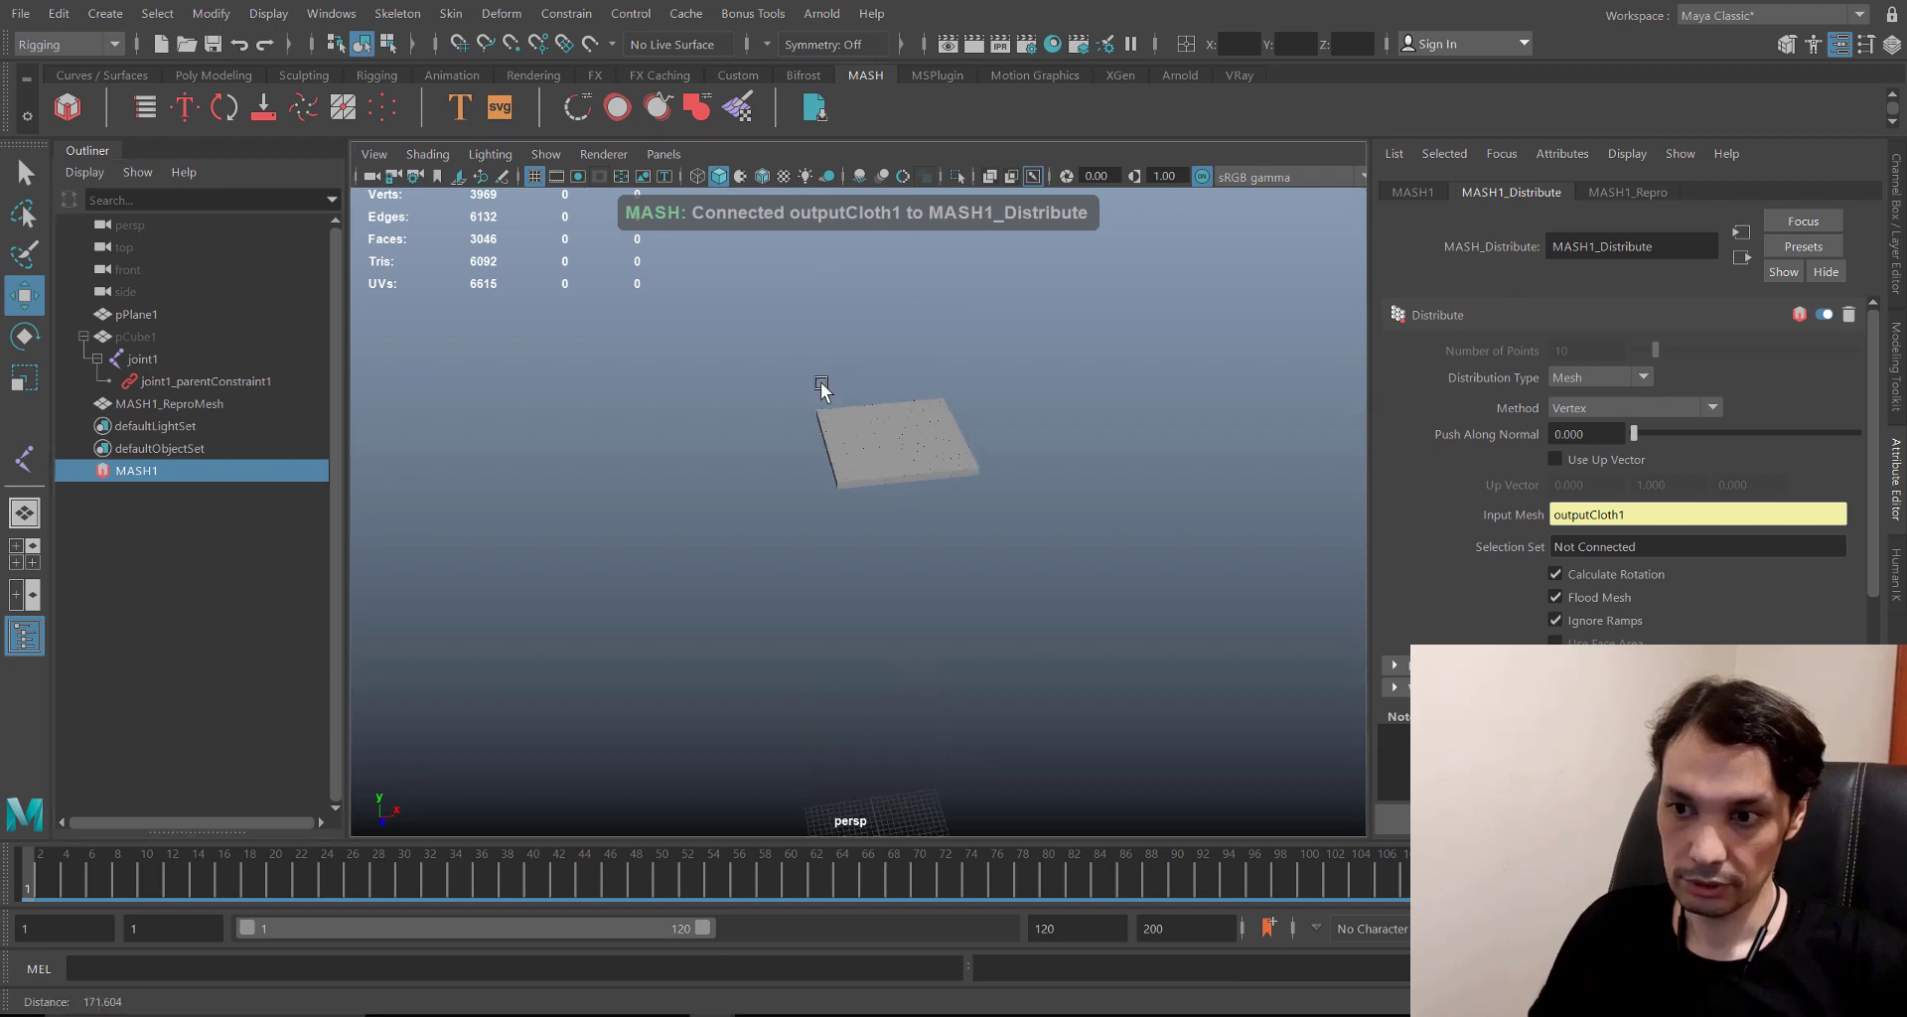
pyautogui.keyDown('alt'); pyautogui.moveTo(821, 379); pyautogui.dragTo(944, 606, button='right'); pyautogui.keyUp('alt')
pyautogui.scroll(-4, 872, 497)
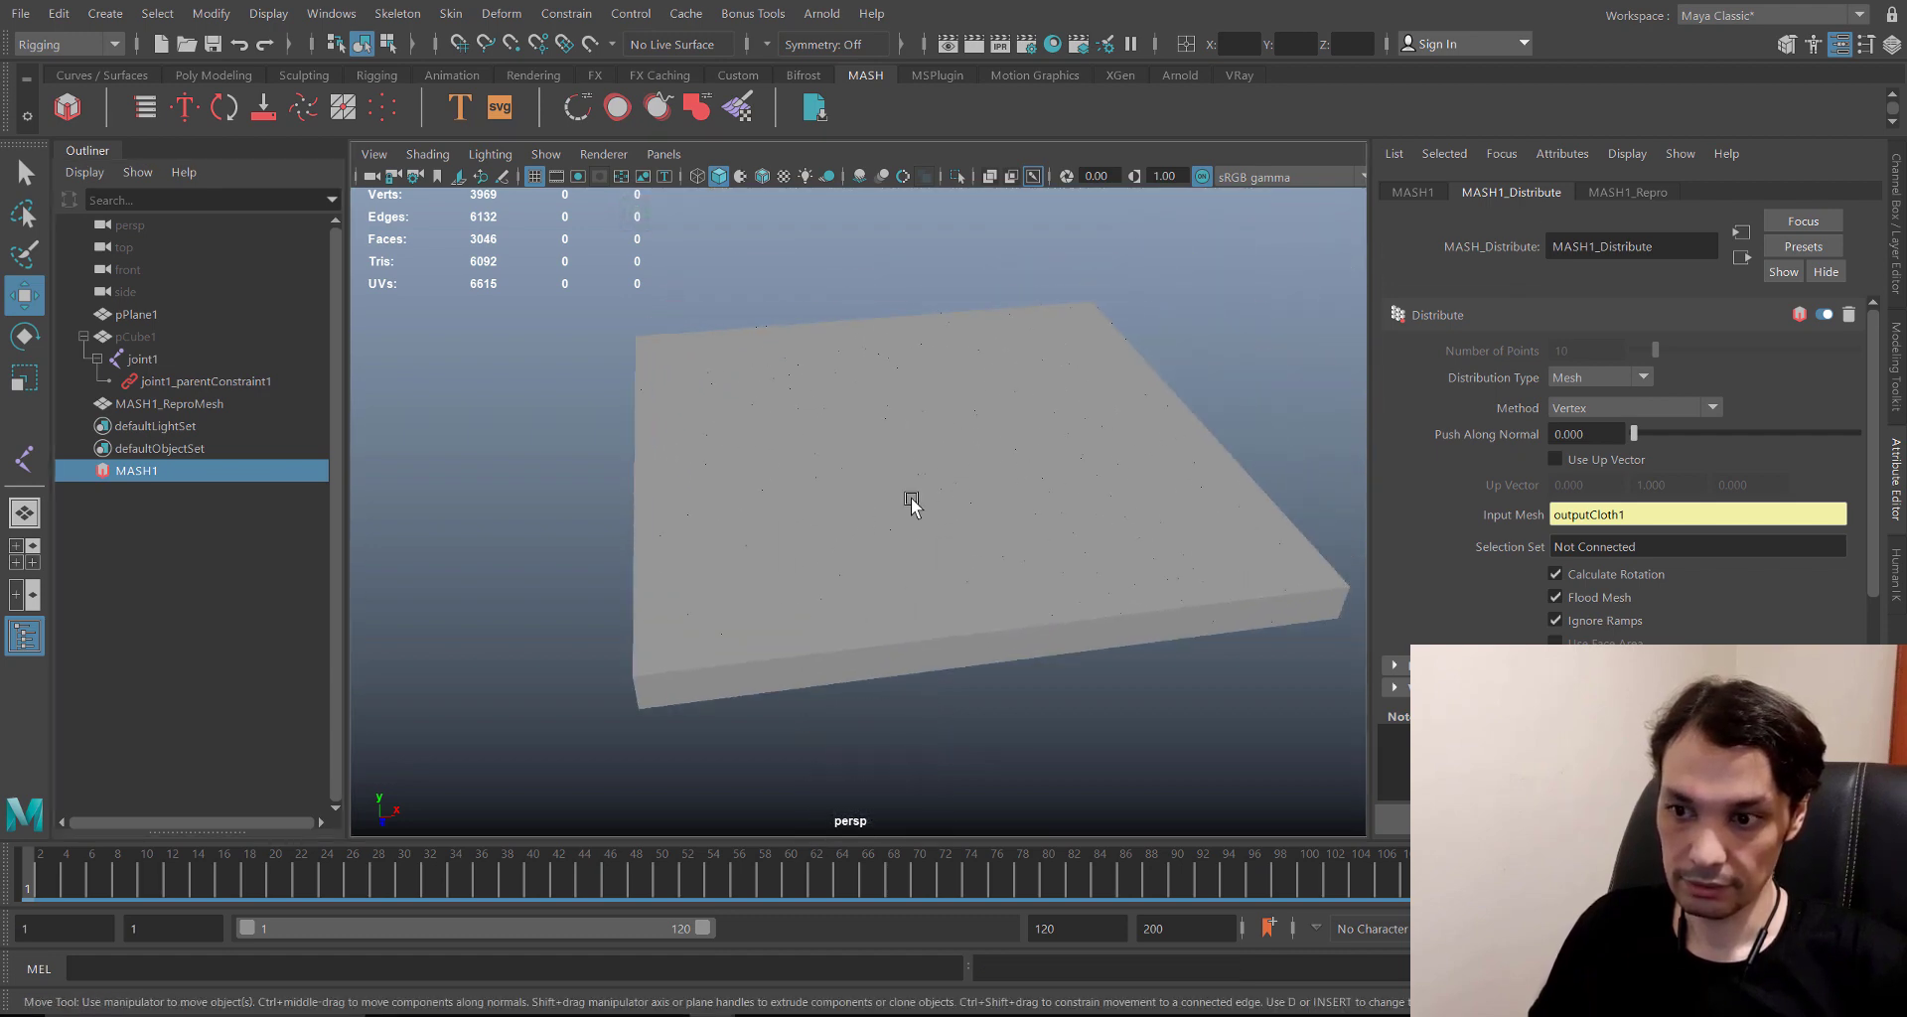
# - Play back and scrub the animation to check how the distributed cubes follow the cloth plane, looking at them from near and far
pyautogui.click(908, 498)
pyautogui.scroll(-6, 423, 473)
pyautogui.keyDown('alt'); pyautogui.moveTo(860, 562); pyautogui.dragTo(855, 351, button='middle'); pyautogui.keyUp('alt')
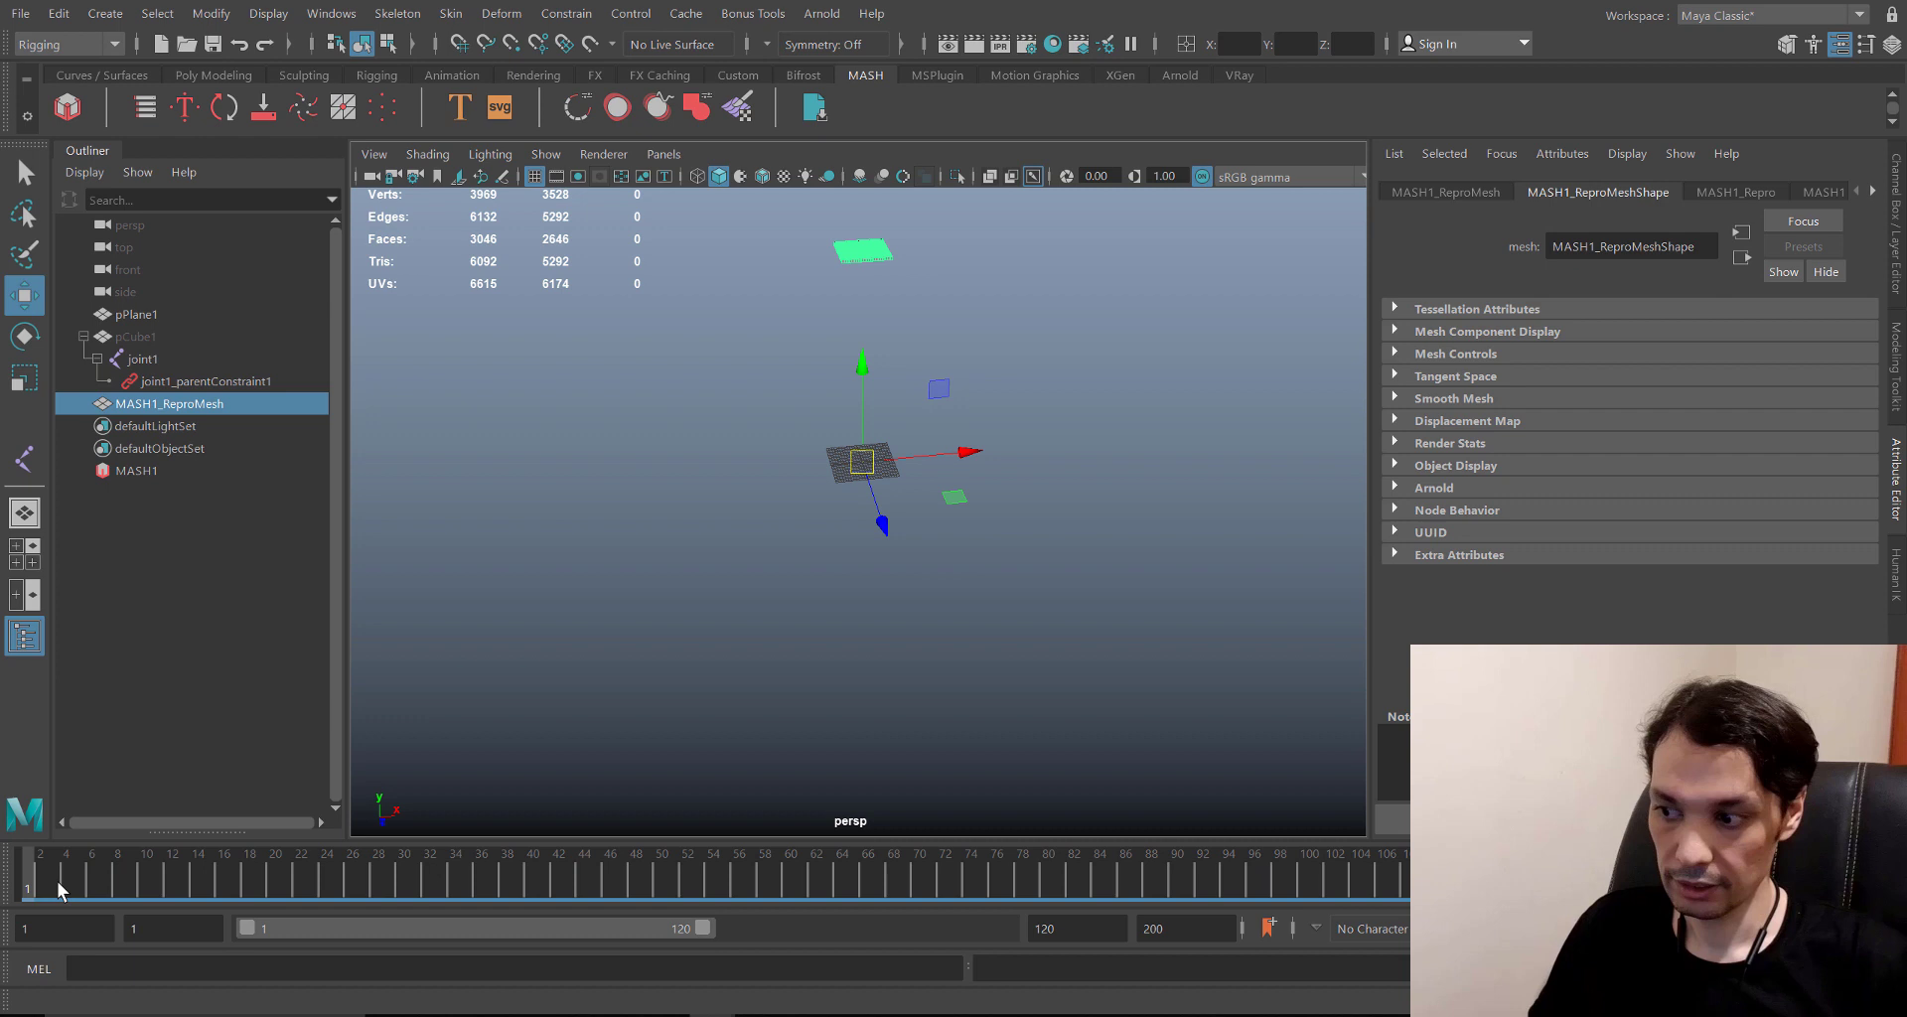
pyautogui.moveTo(83, 884); pyautogui.dragTo(28, 884)
pyautogui.keyDown('alt'); pyautogui.moveTo(826, 457); pyautogui.dragTo(792, 611, button='middle'); pyautogui.keyUp('alt')
pyautogui.scroll(2, 792, 611)
pyautogui.hotkey('alt', 'v')
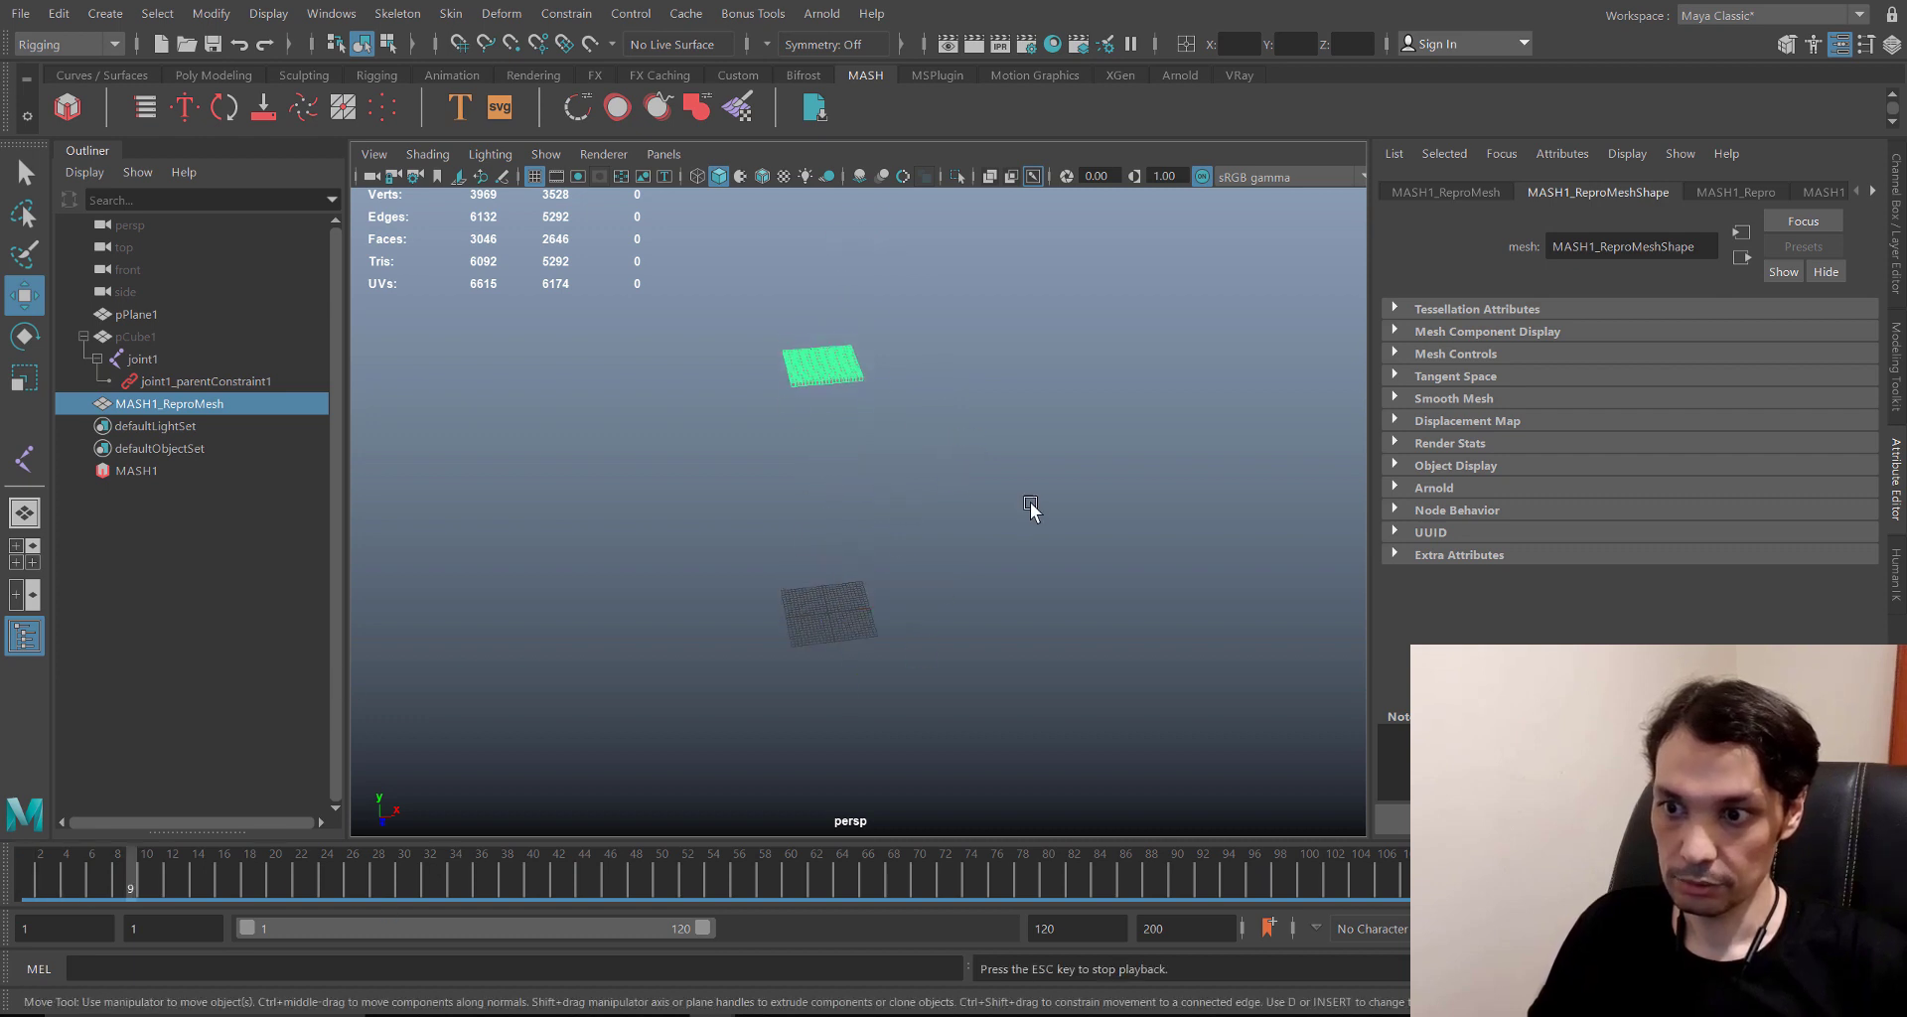
pyautogui.click(1030, 505)
pyautogui.scroll(3, 858, 684)
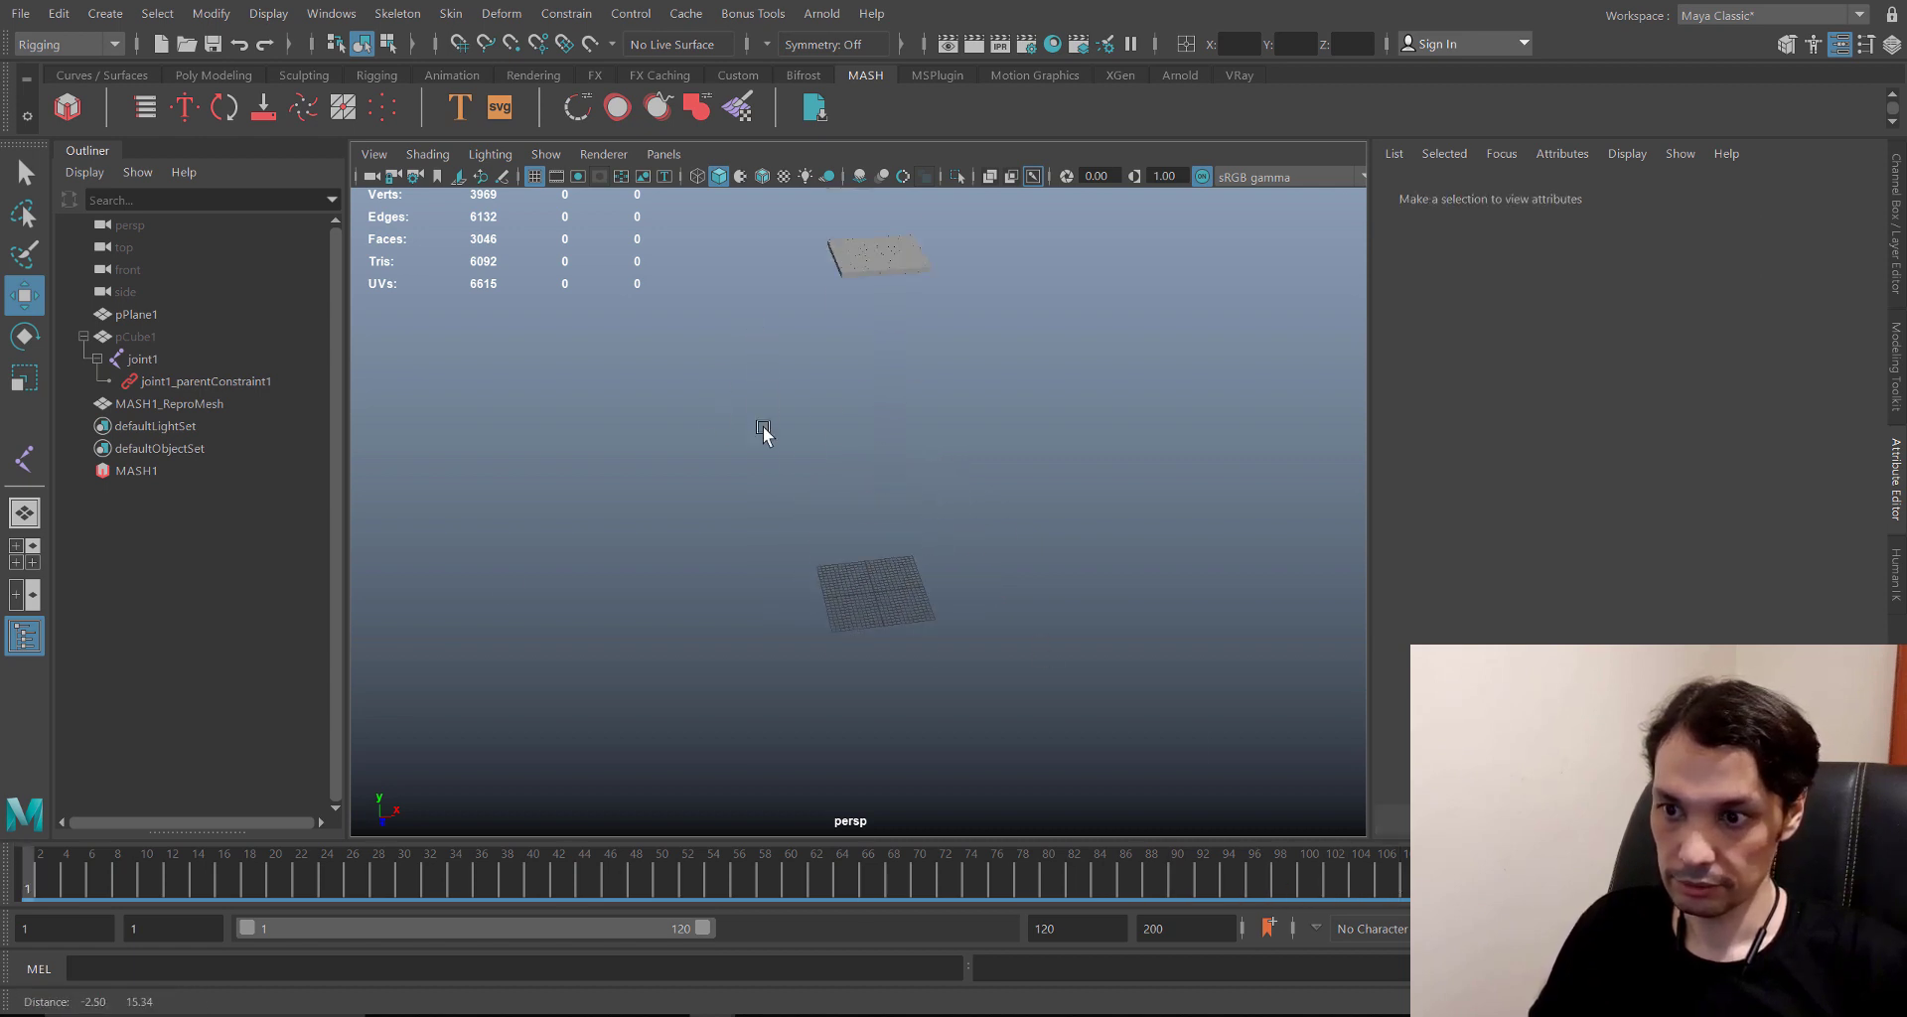
pyautogui.keyDown('alt'); pyautogui.moveTo(915, 588); pyautogui.dragTo(943, 646, button='right'); pyautogui.keyUp('alt')
pyautogui.keyDown('alt'); pyautogui.moveTo(825, 364); pyautogui.dragTo(854, 586, button='middle'); pyautogui.keyUp('alt')
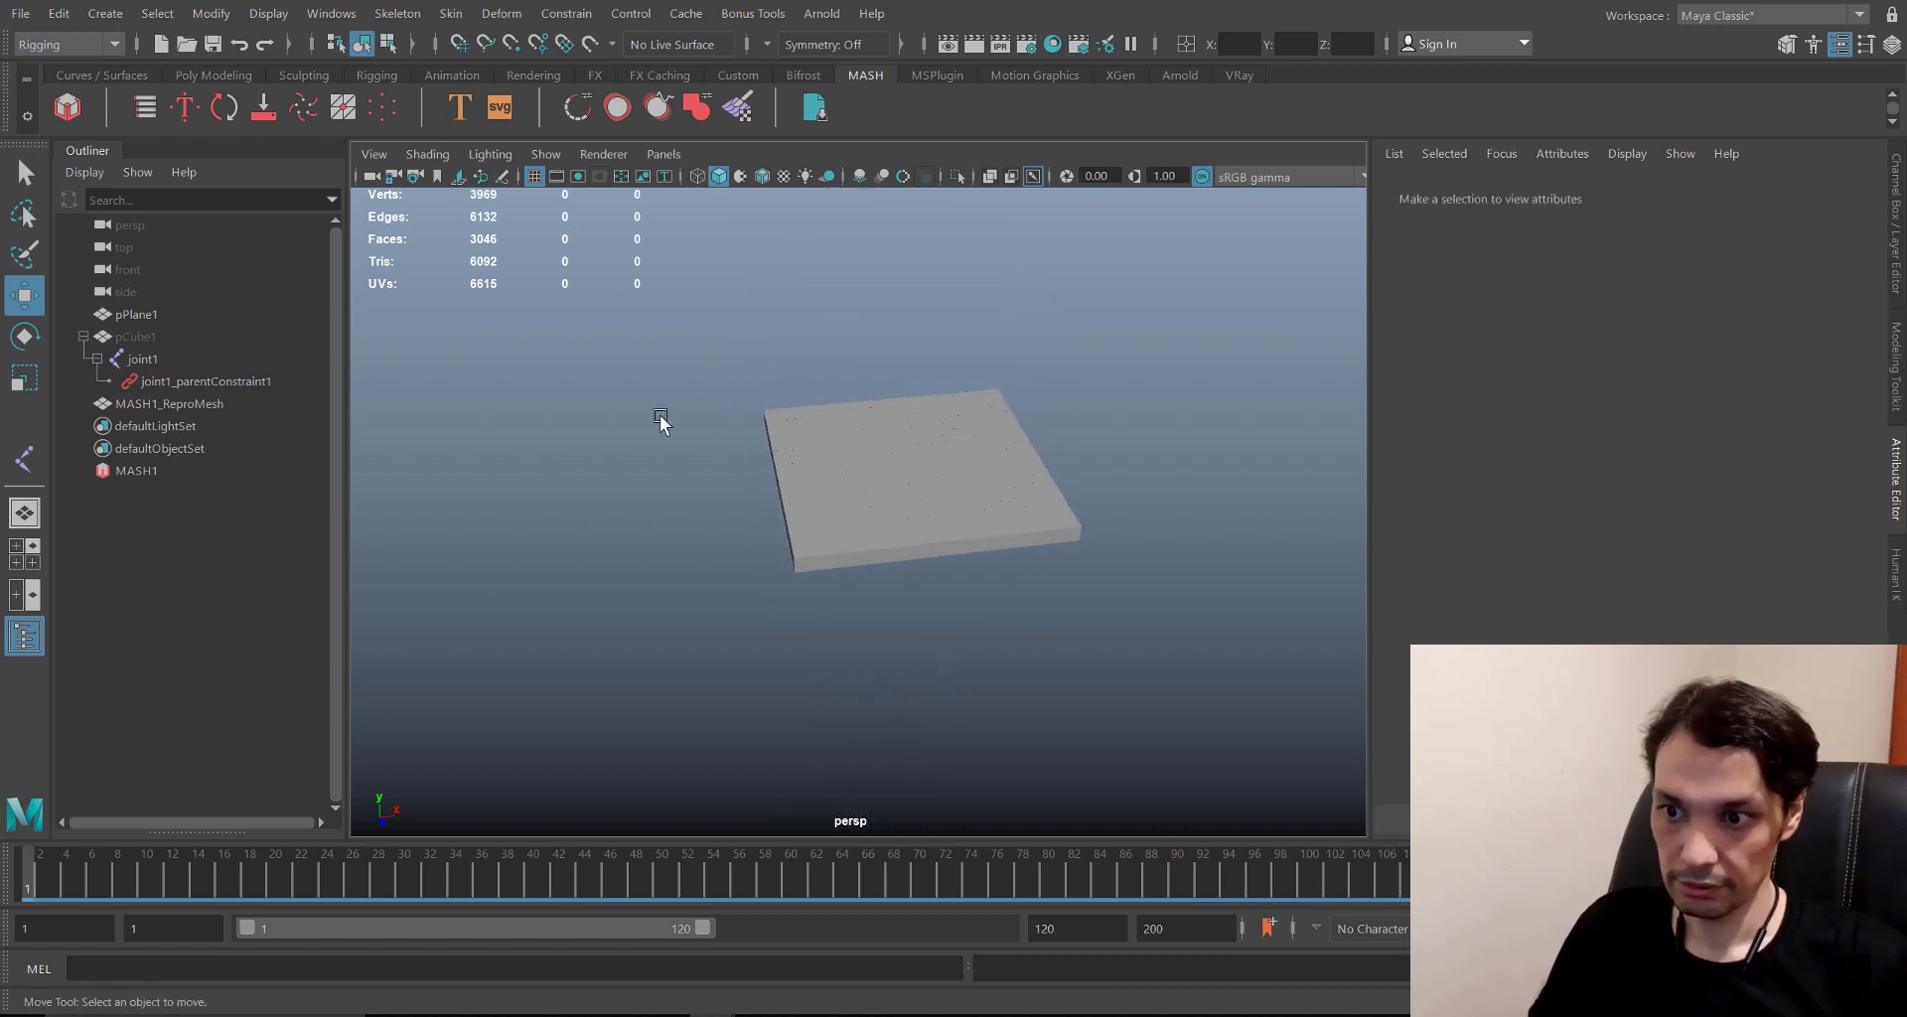
pyautogui.keyDown('alt'); pyautogui.moveTo(659, 414); pyautogui.dragTo(873, 502, button='right'); pyautogui.keyUp('alt')
pyautogui.scroll(-10, 873, 502)
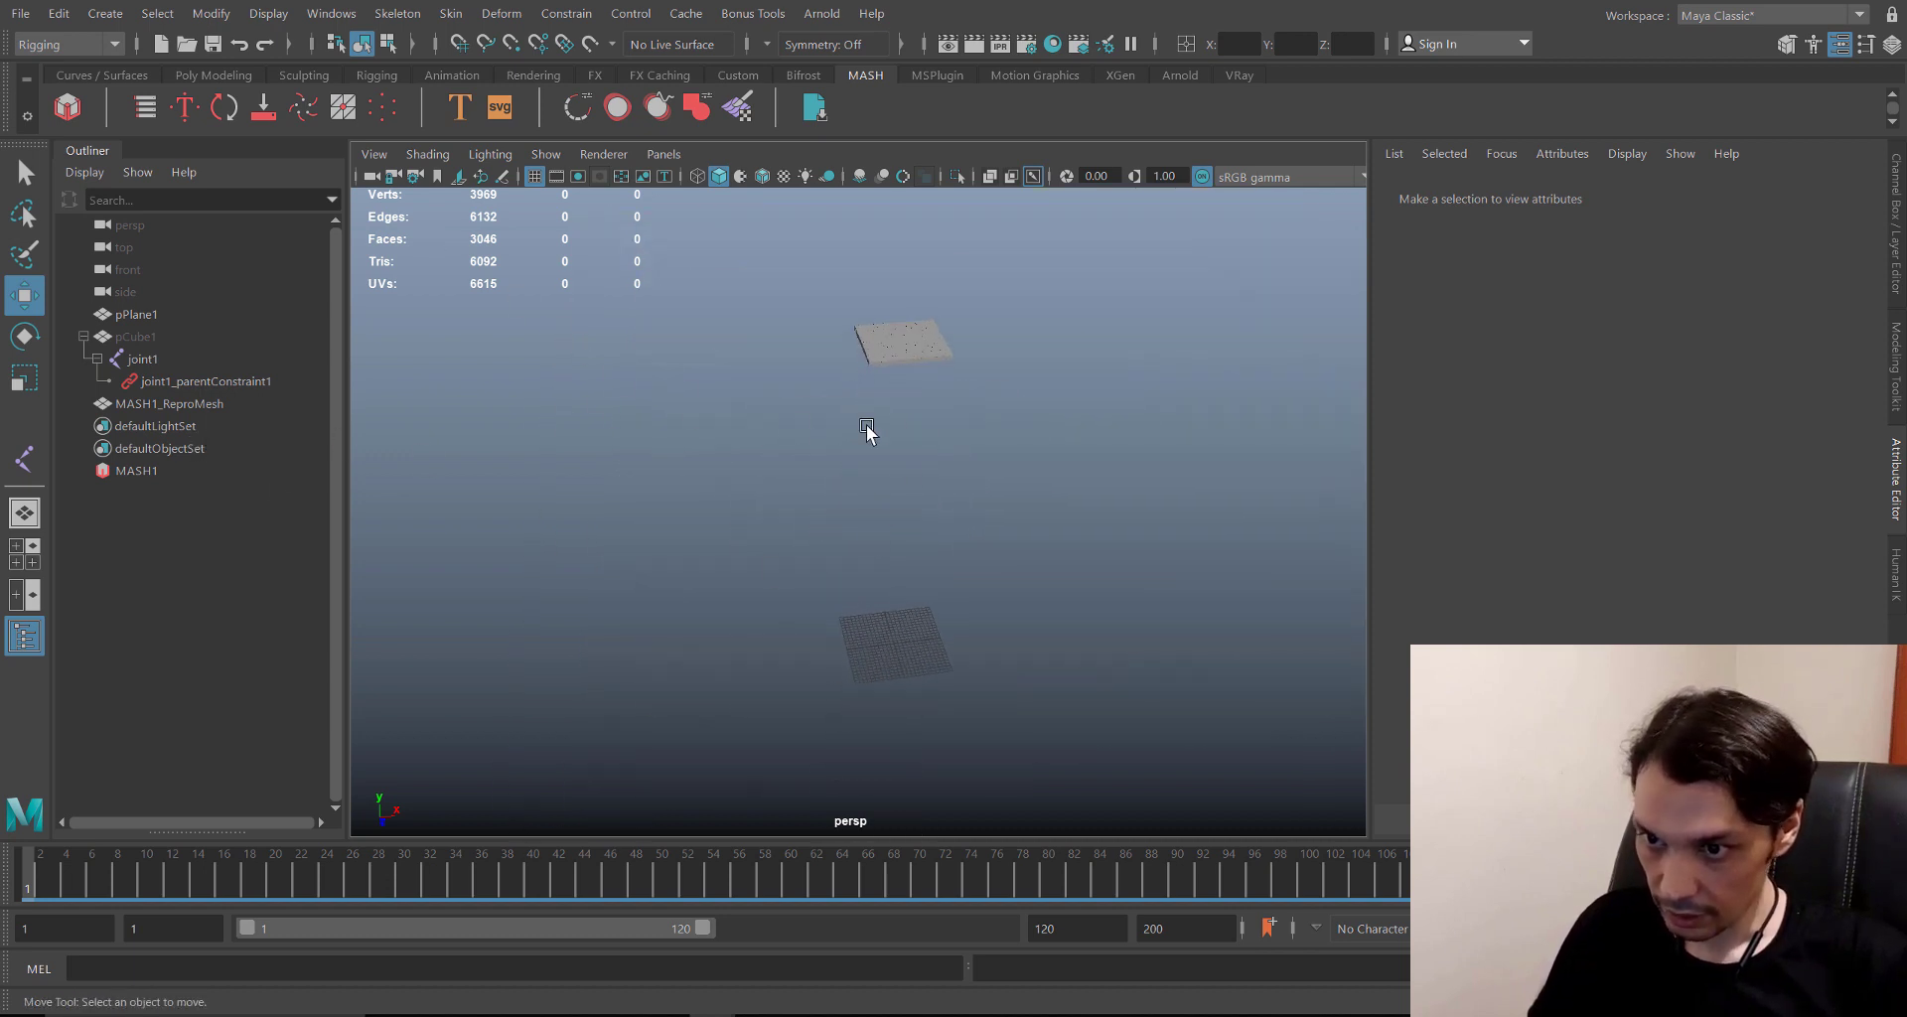
pyautogui.moveTo(69, 876); pyautogui.dragTo(2, 888)
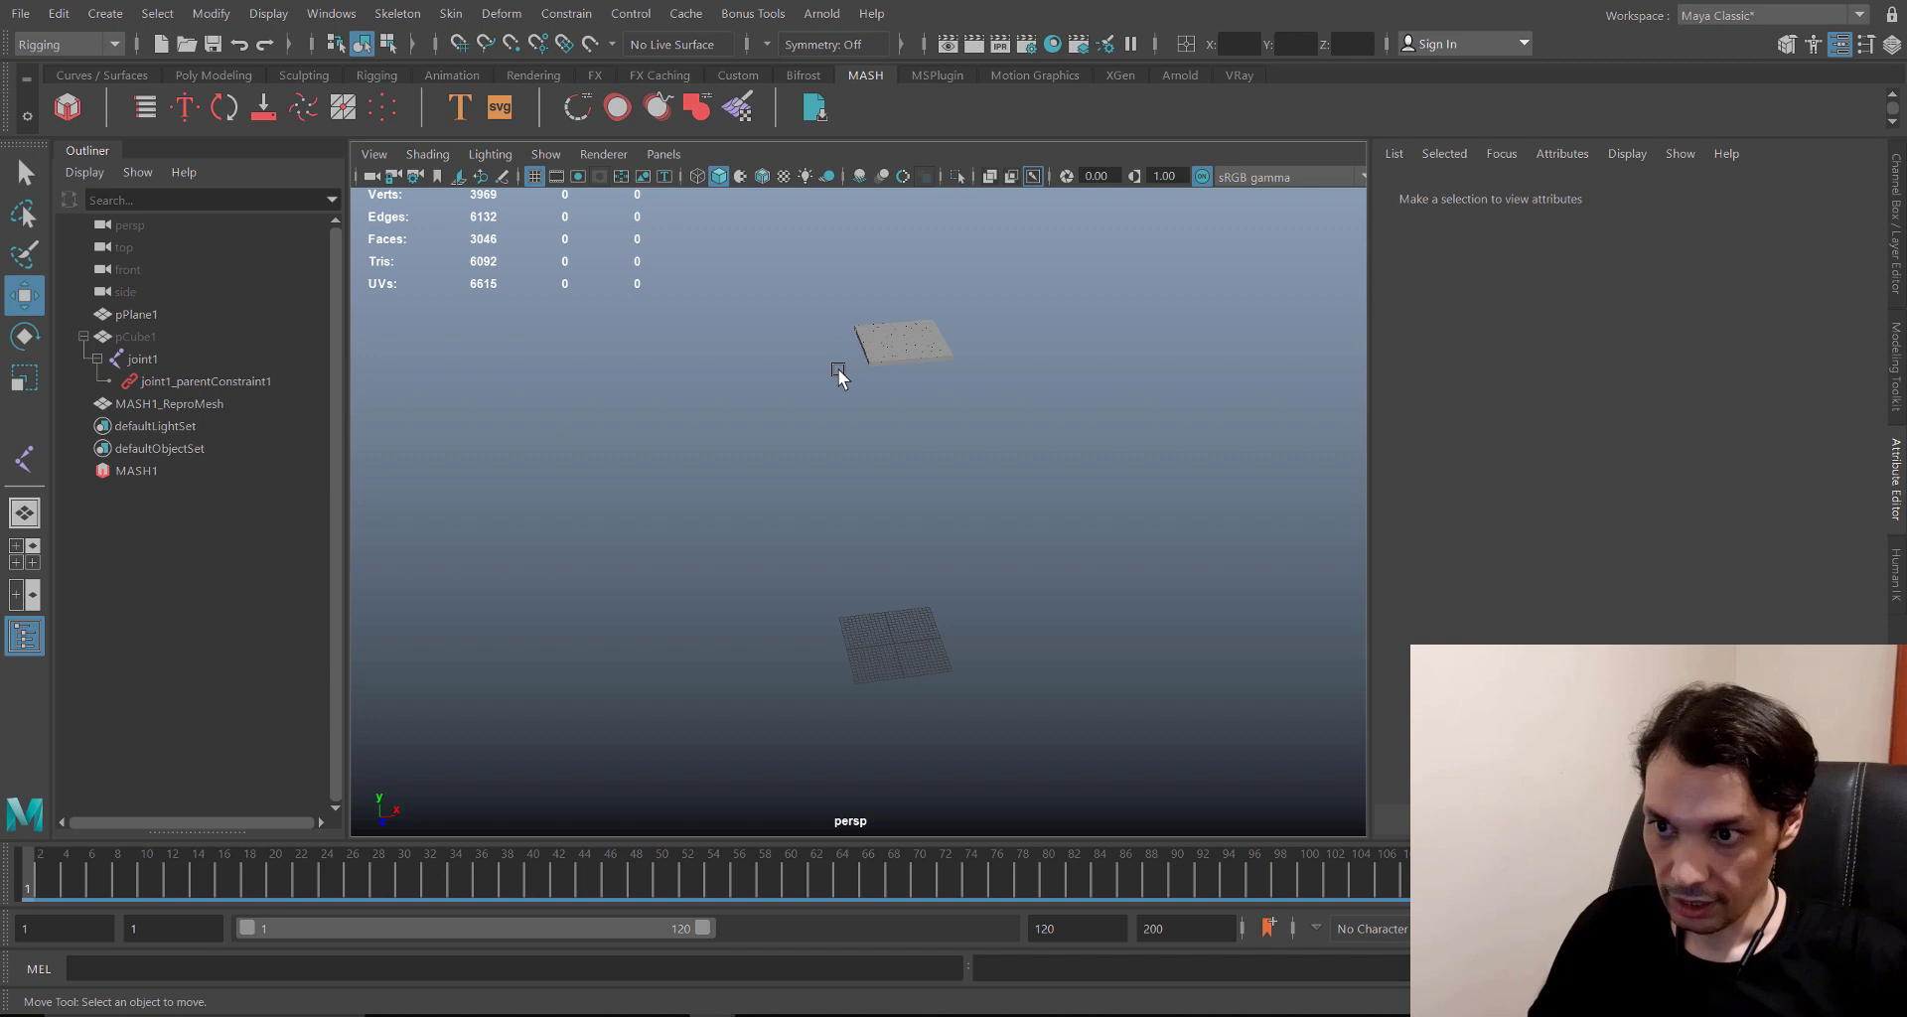
# - Change to the FX menu set and detach the MASH Utilities commands into a floating window
pyautogui.click(926, 339)
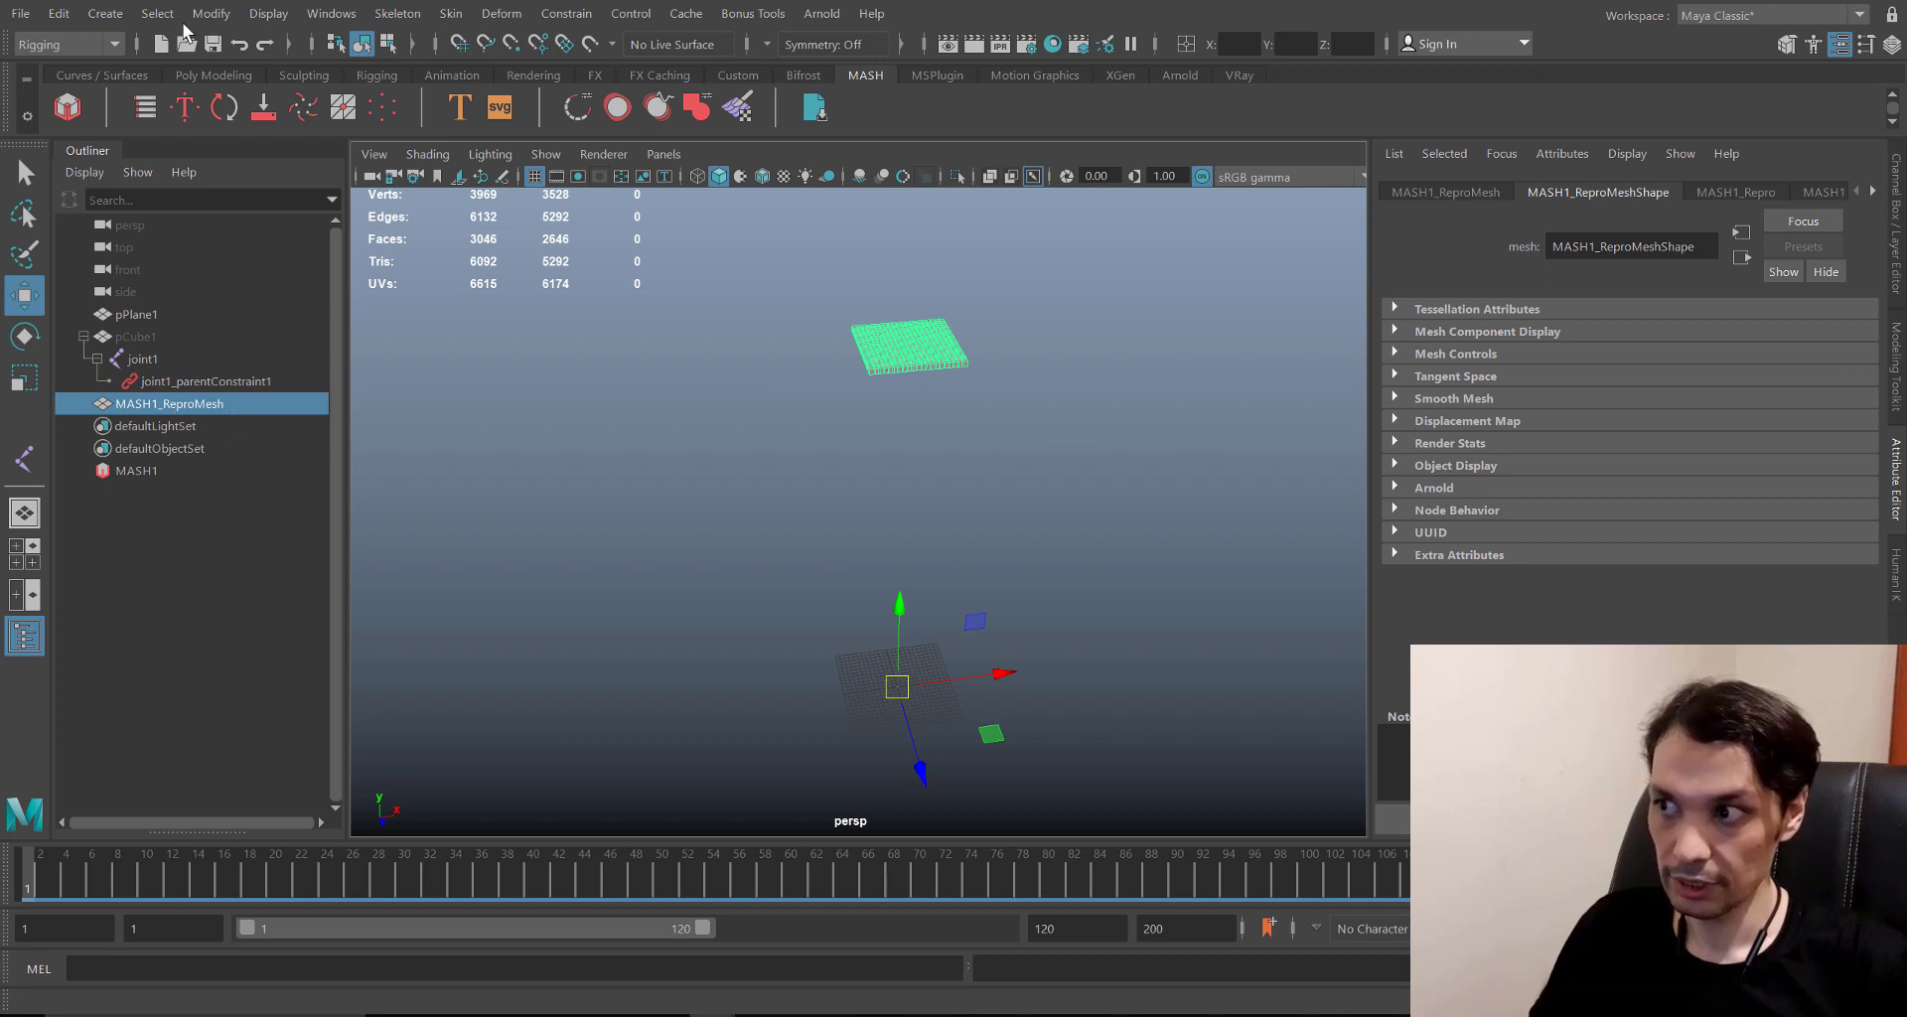
pyautogui.click(67, 44)
pyautogui.click(54, 129)
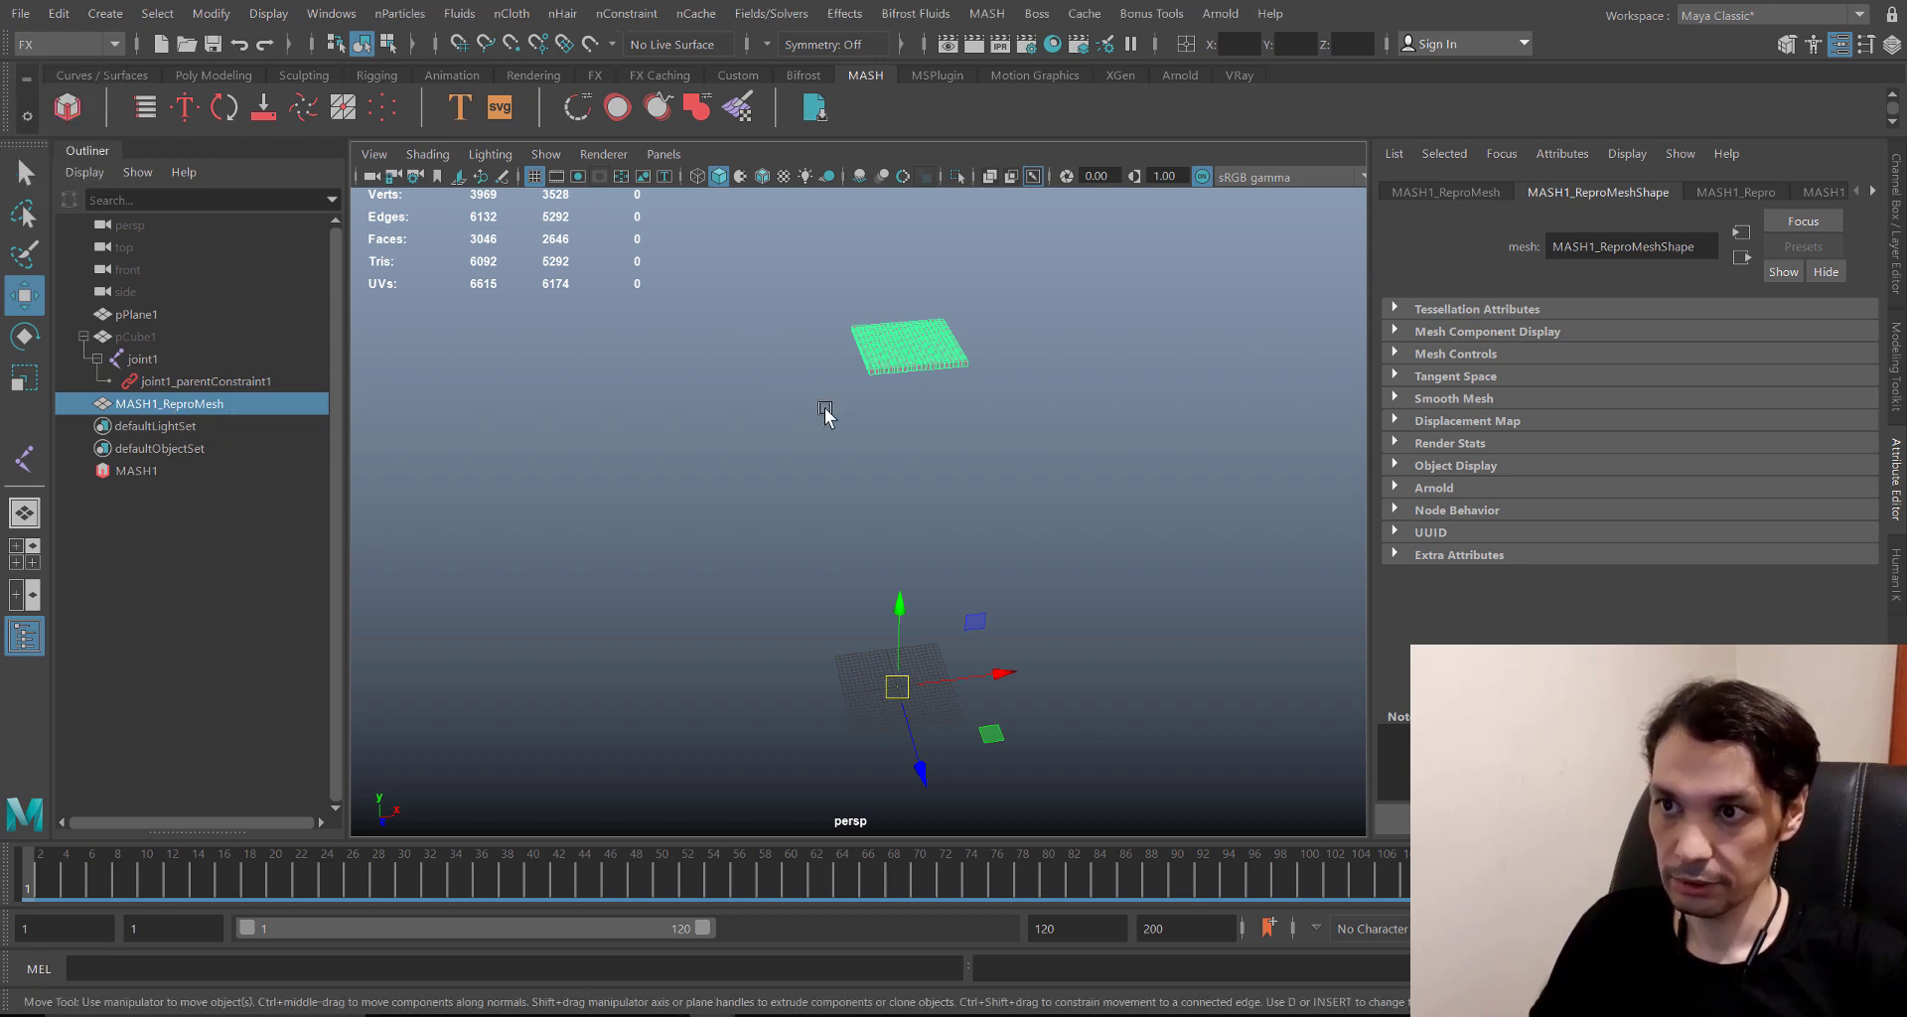
pyautogui.click(988, 14)
pyautogui.moveTo(1023, 98)
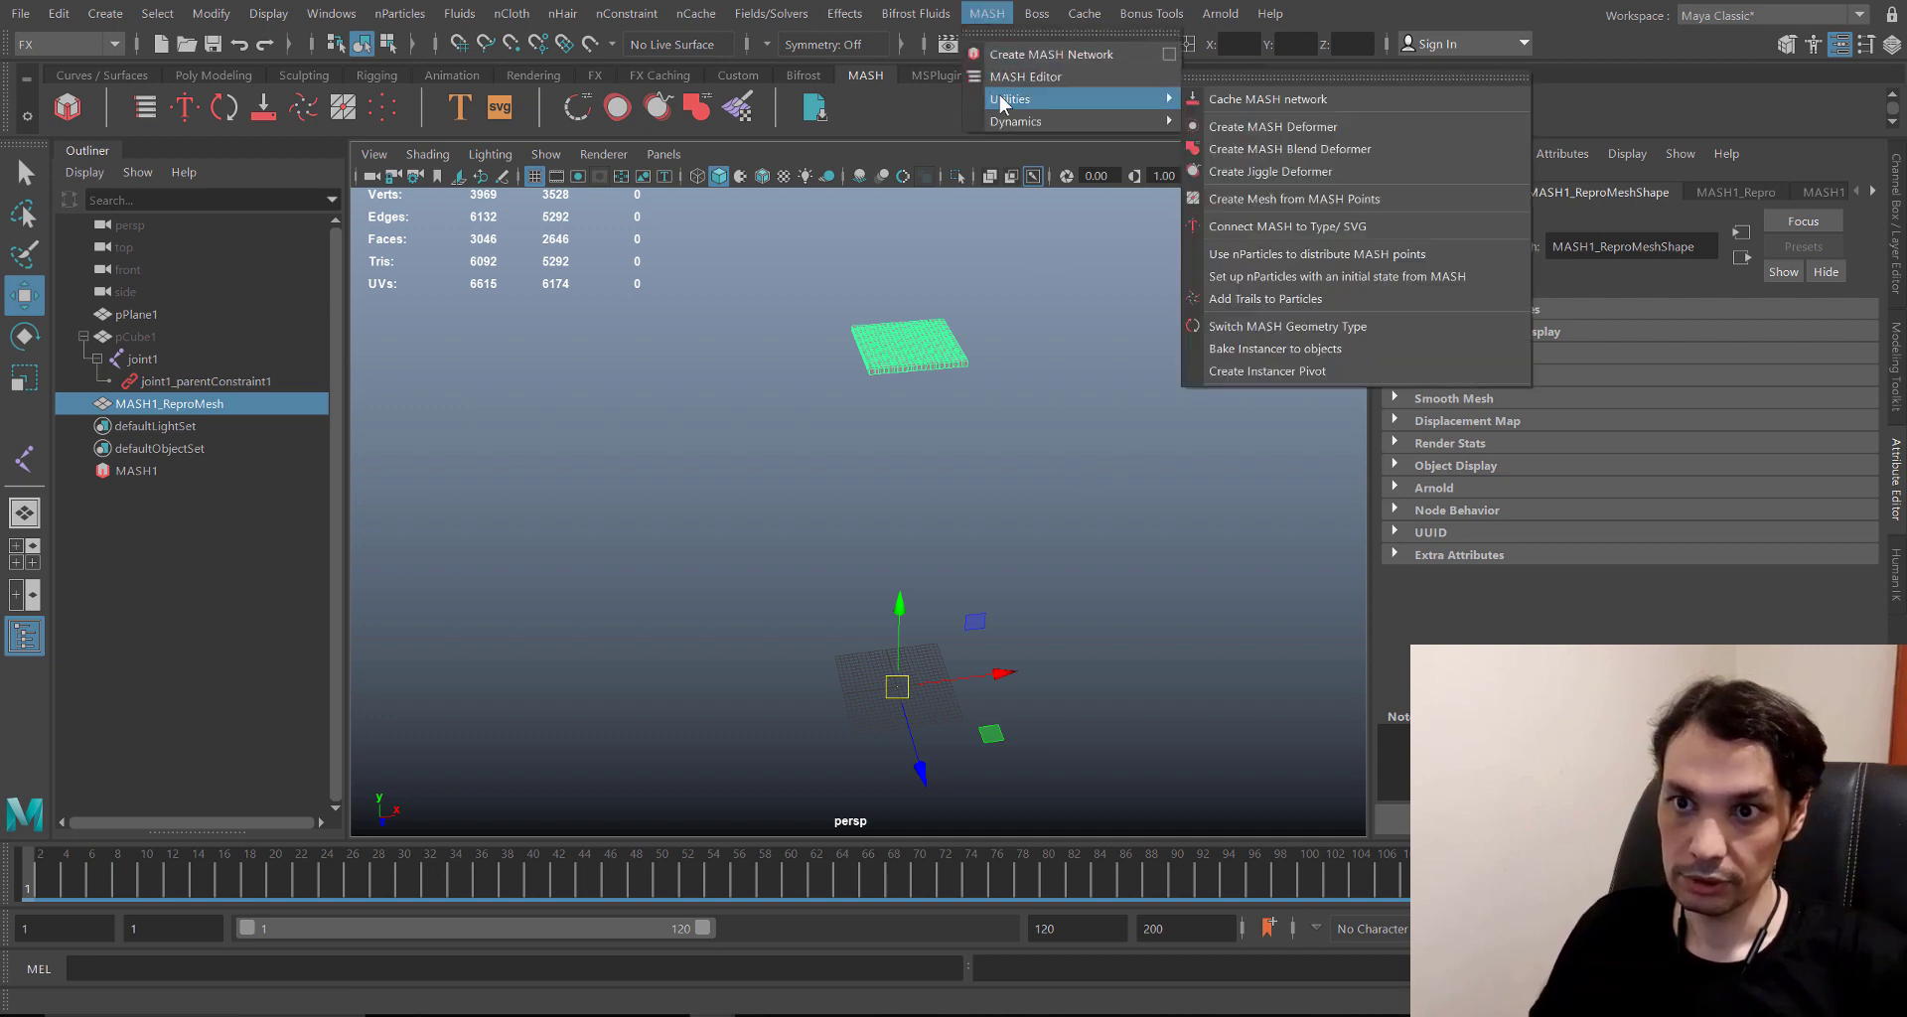
pyautogui.click(1262, 78)
pyautogui.moveTo(1262, 50); pyautogui.dragTo(1375, 244)
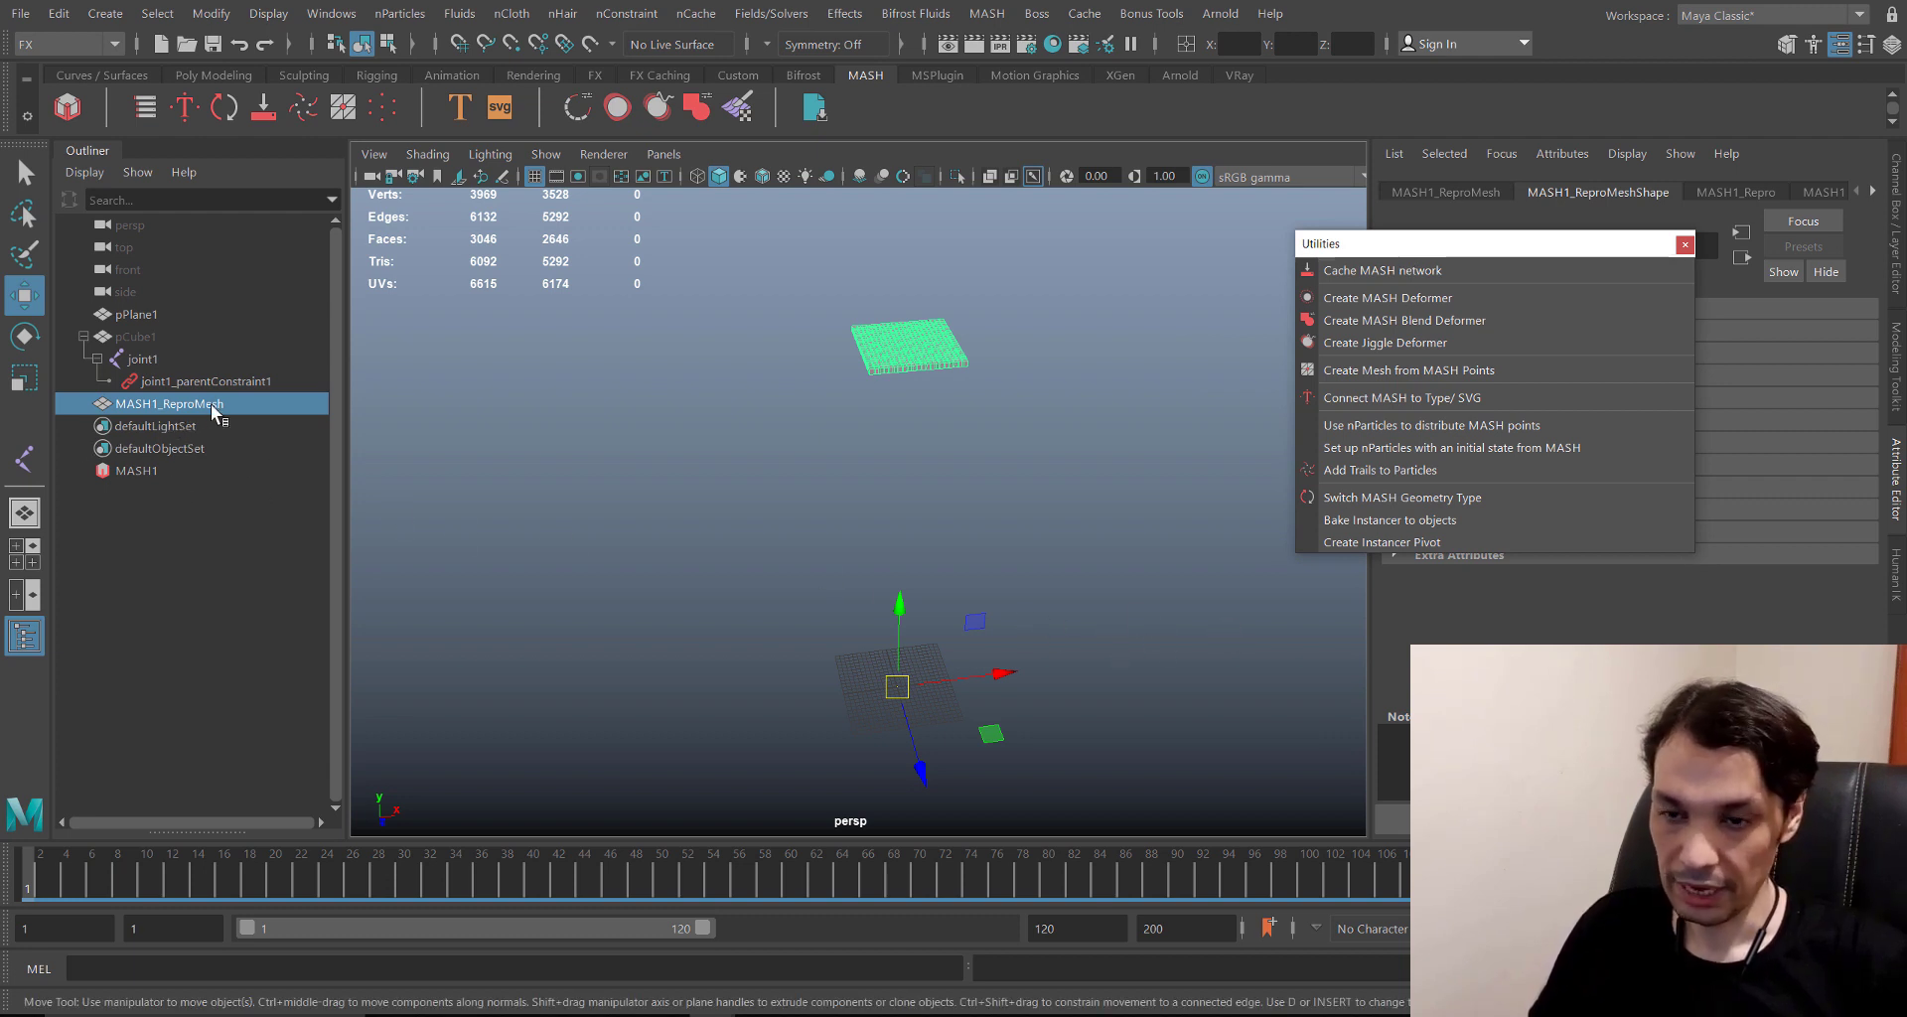
# - Switch MASH1's geometry type to an instancer and bake its animation to objects with only the Translate and Rotate channels
pyautogui.click(127, 470)
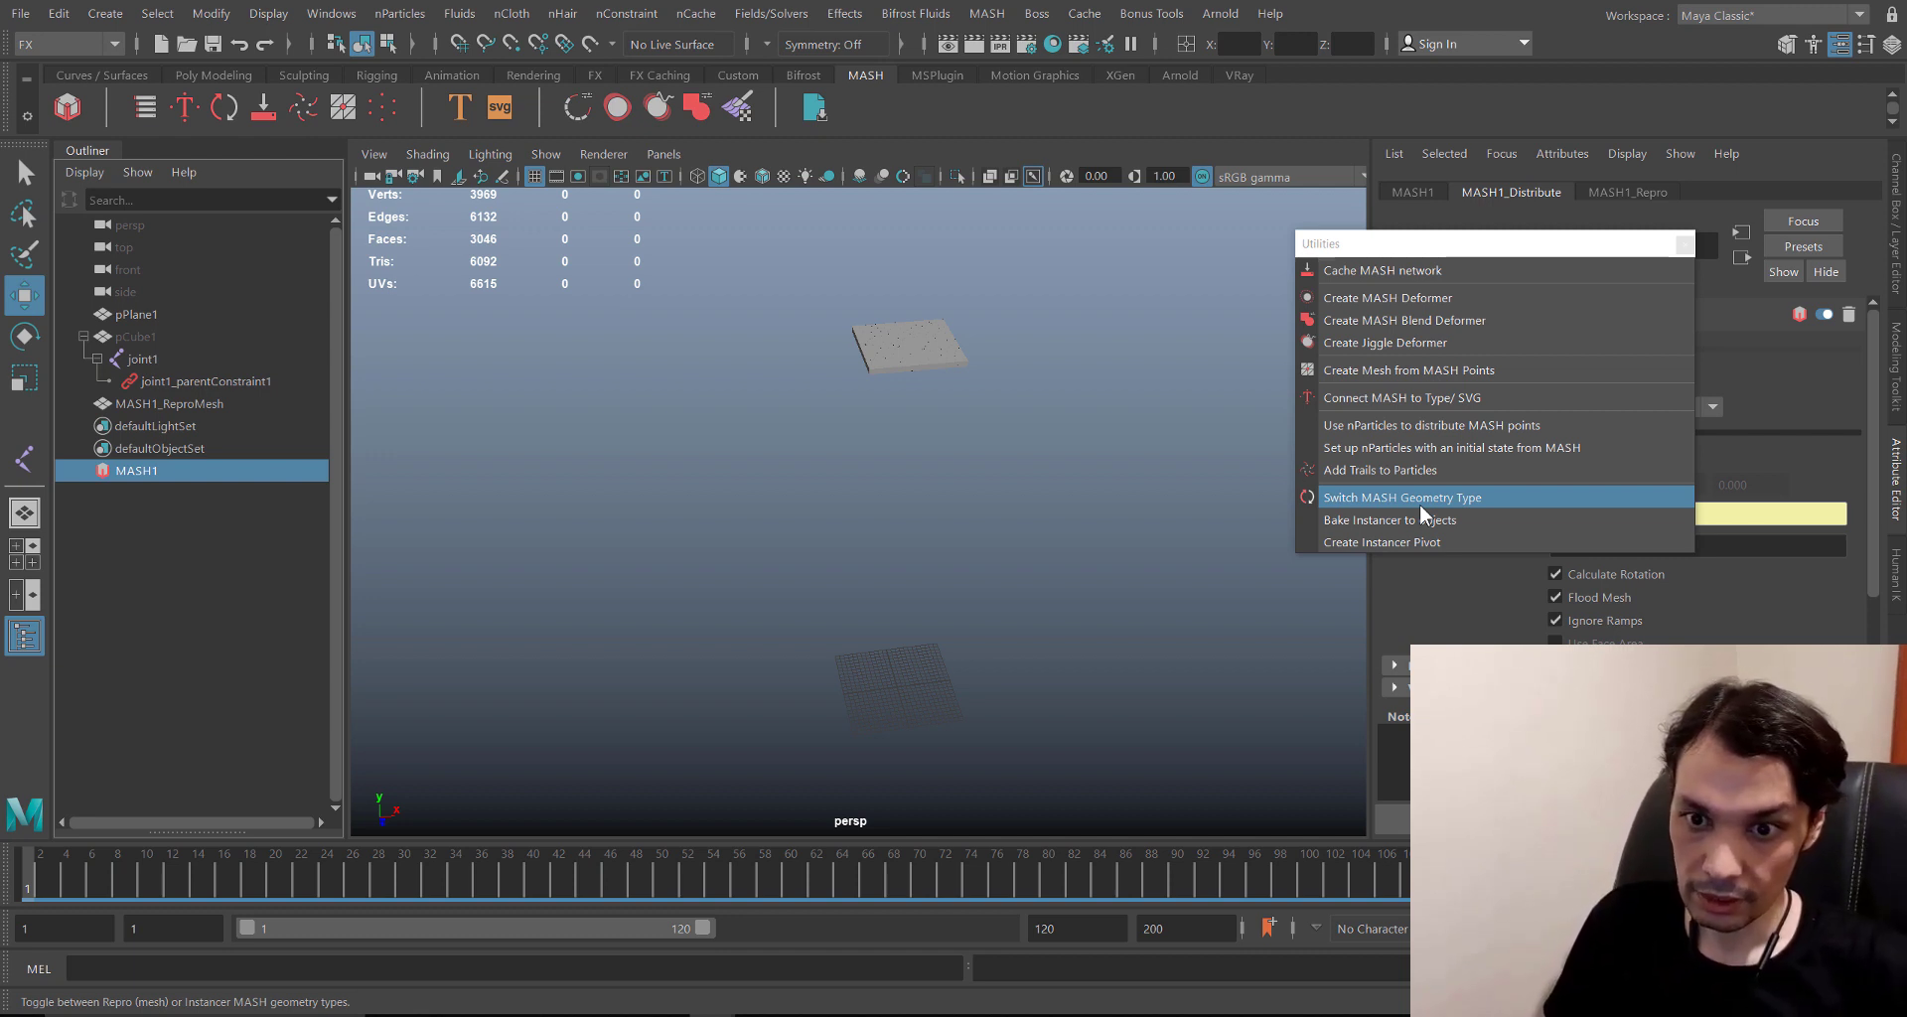
pyautogui.click(1420, 504)
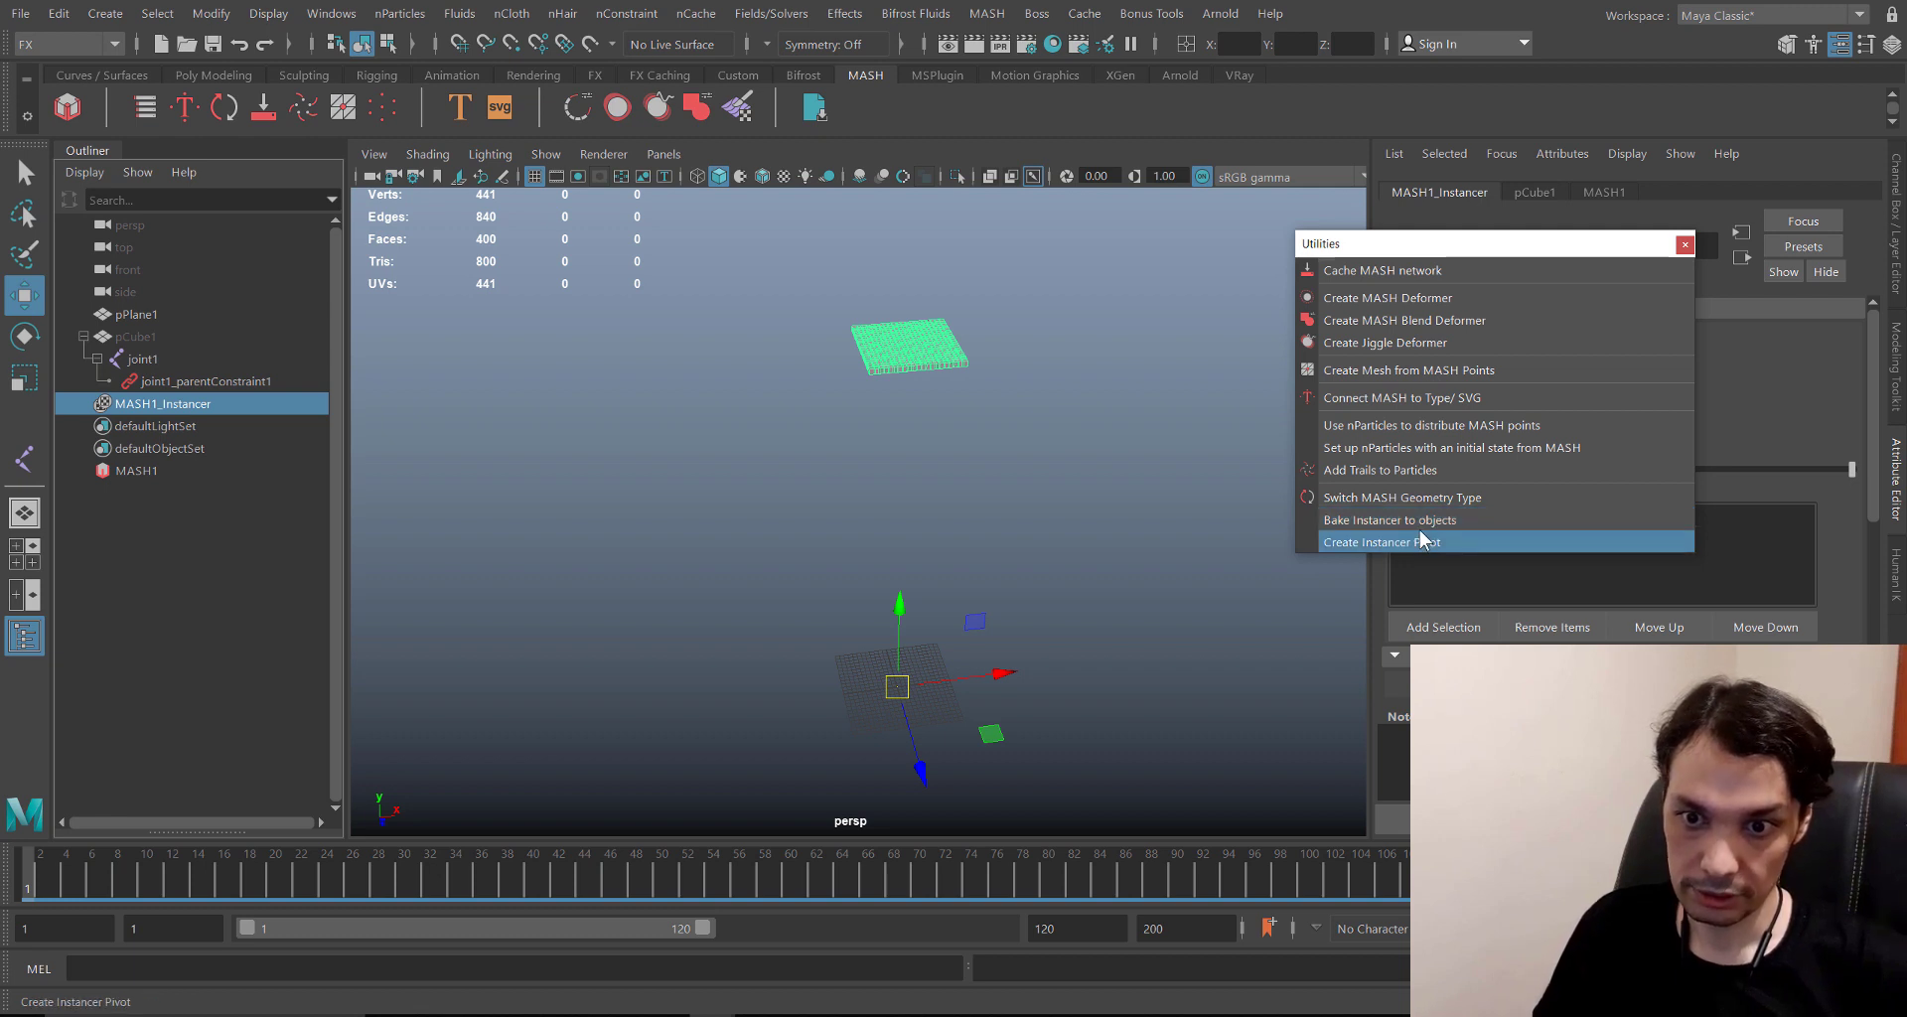
pyautogui.click(1440, 524)
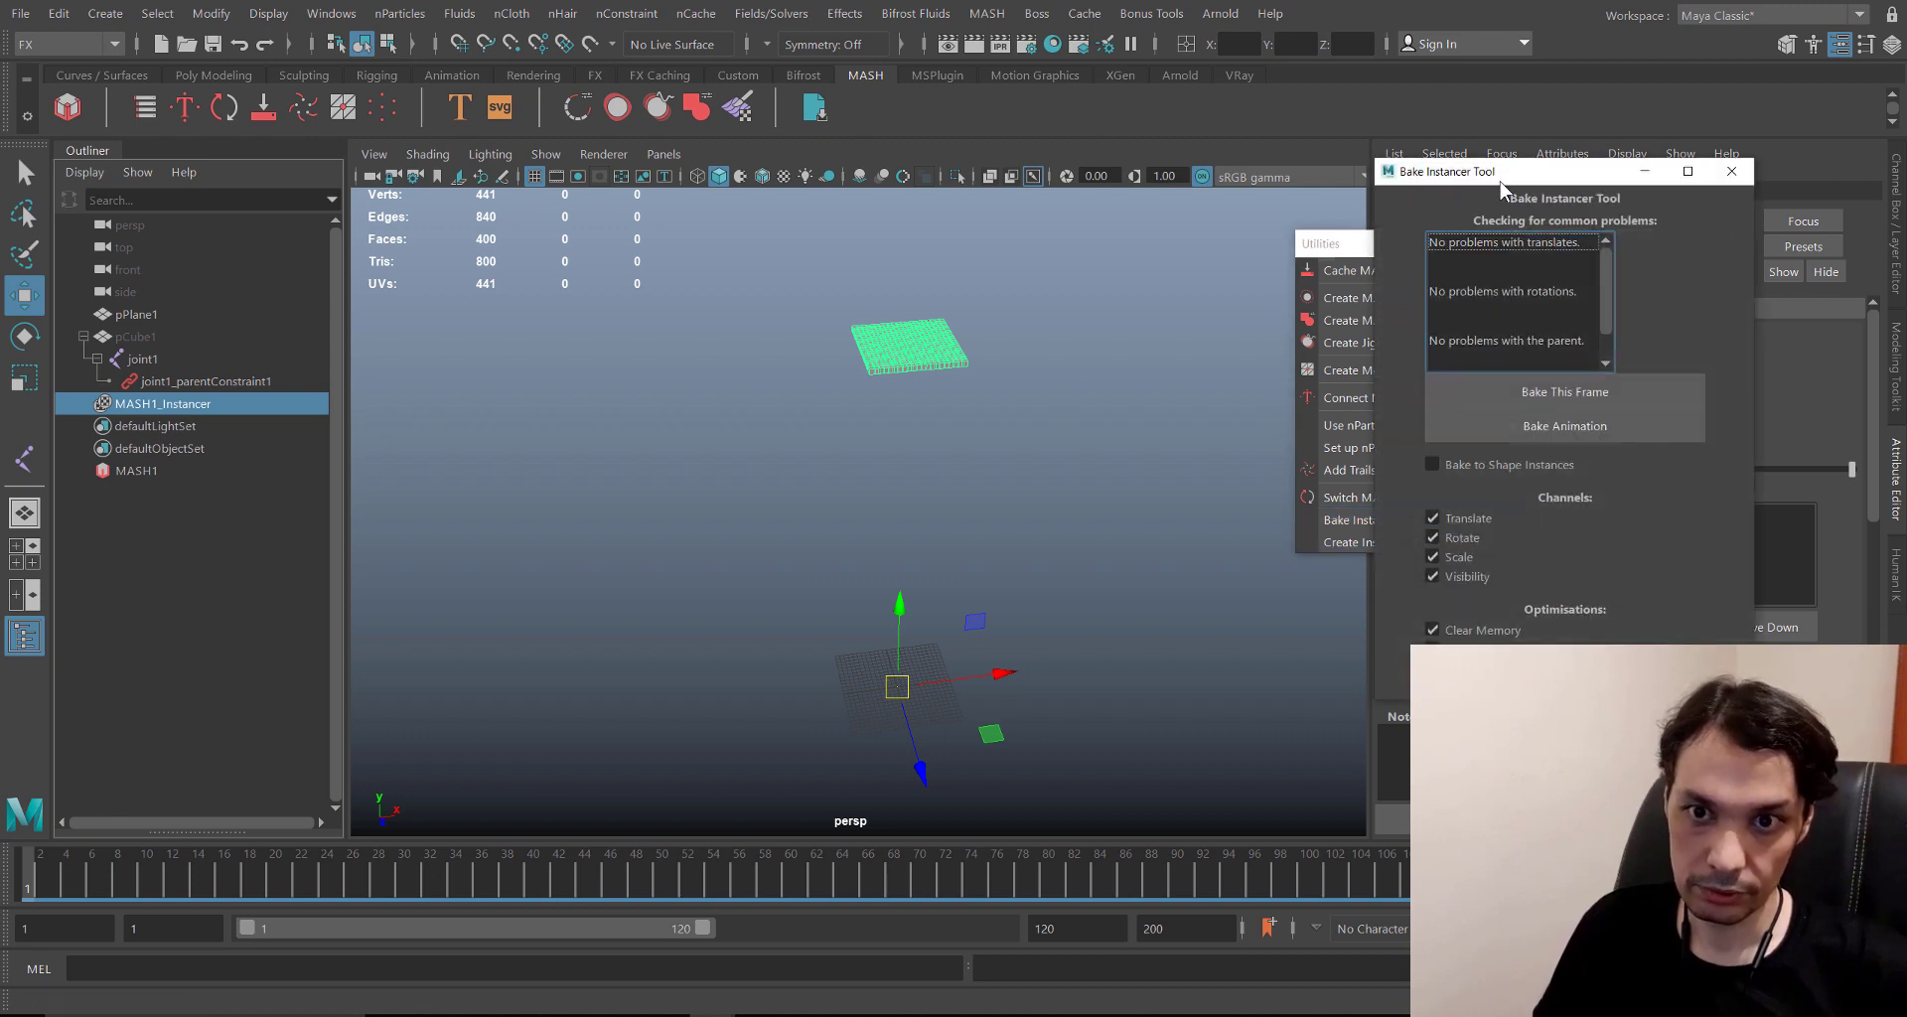
pyautogui.moveTo(1502, 189); pyautogui.dragTo(1361, 83)
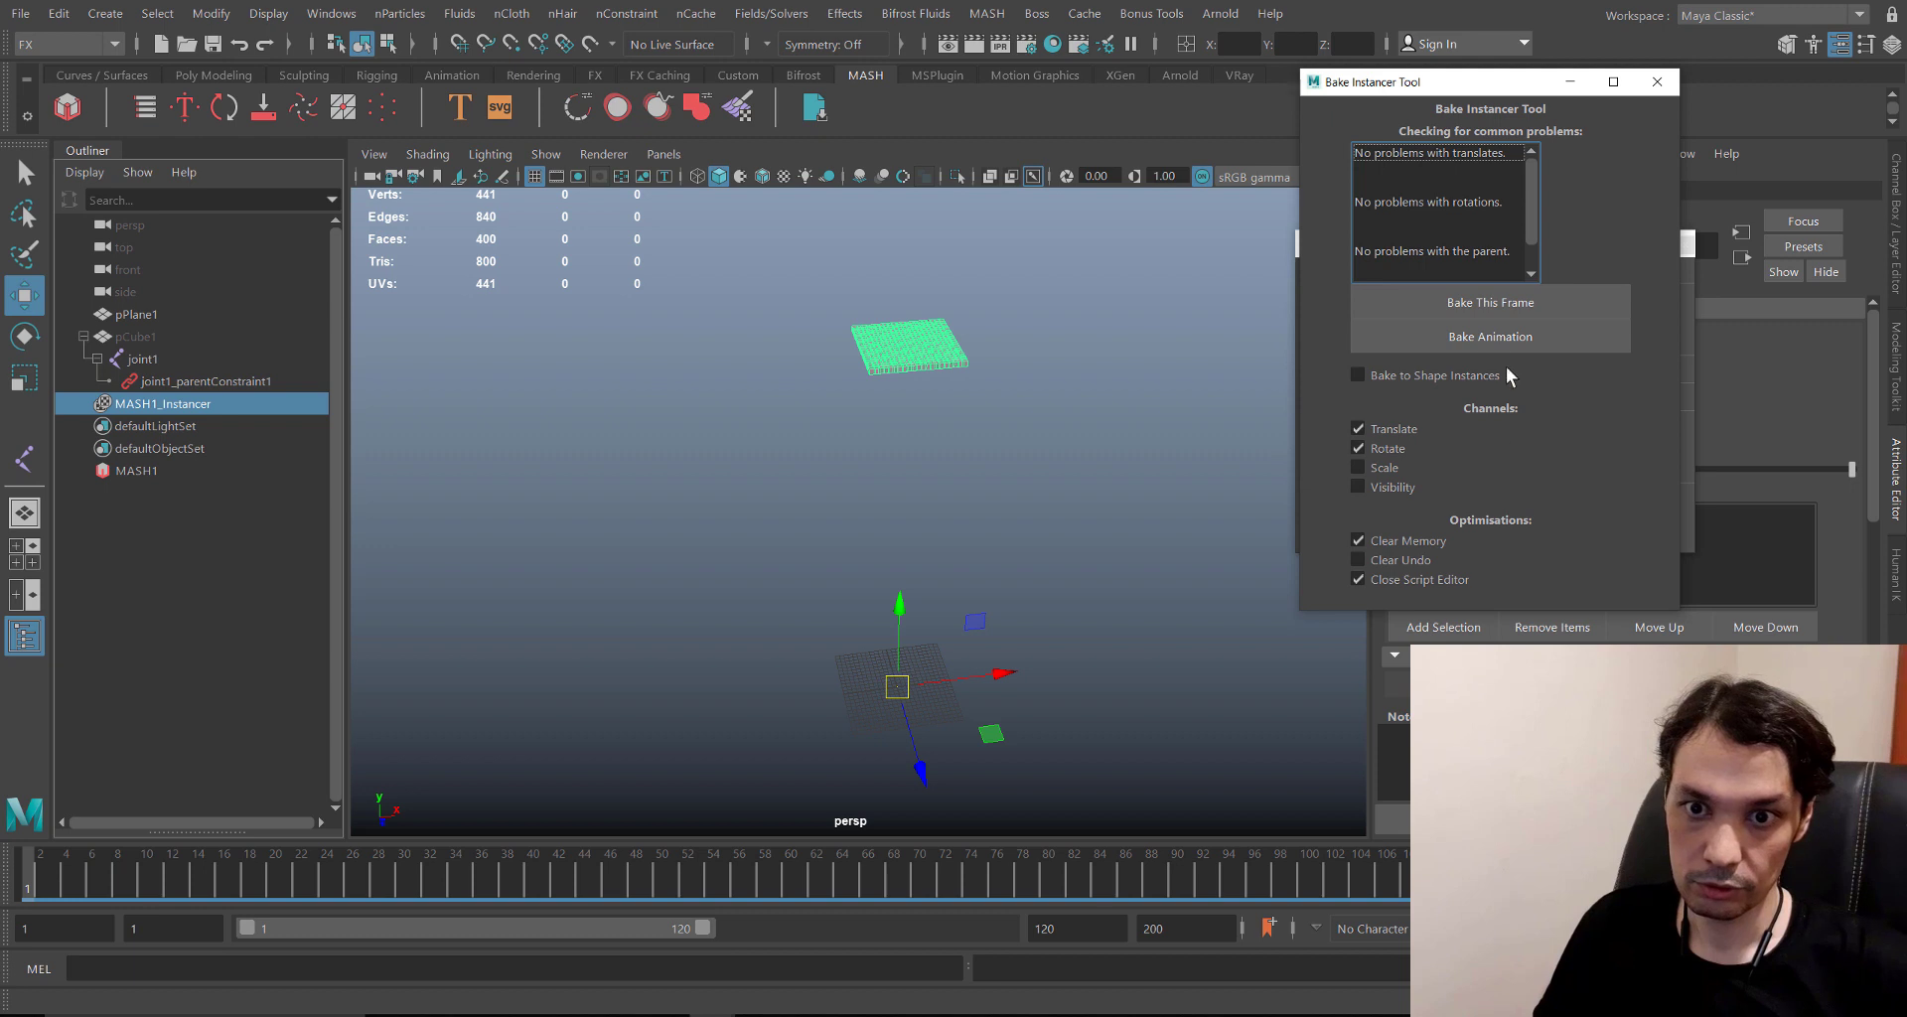
pyautogui.click(1472, 338)
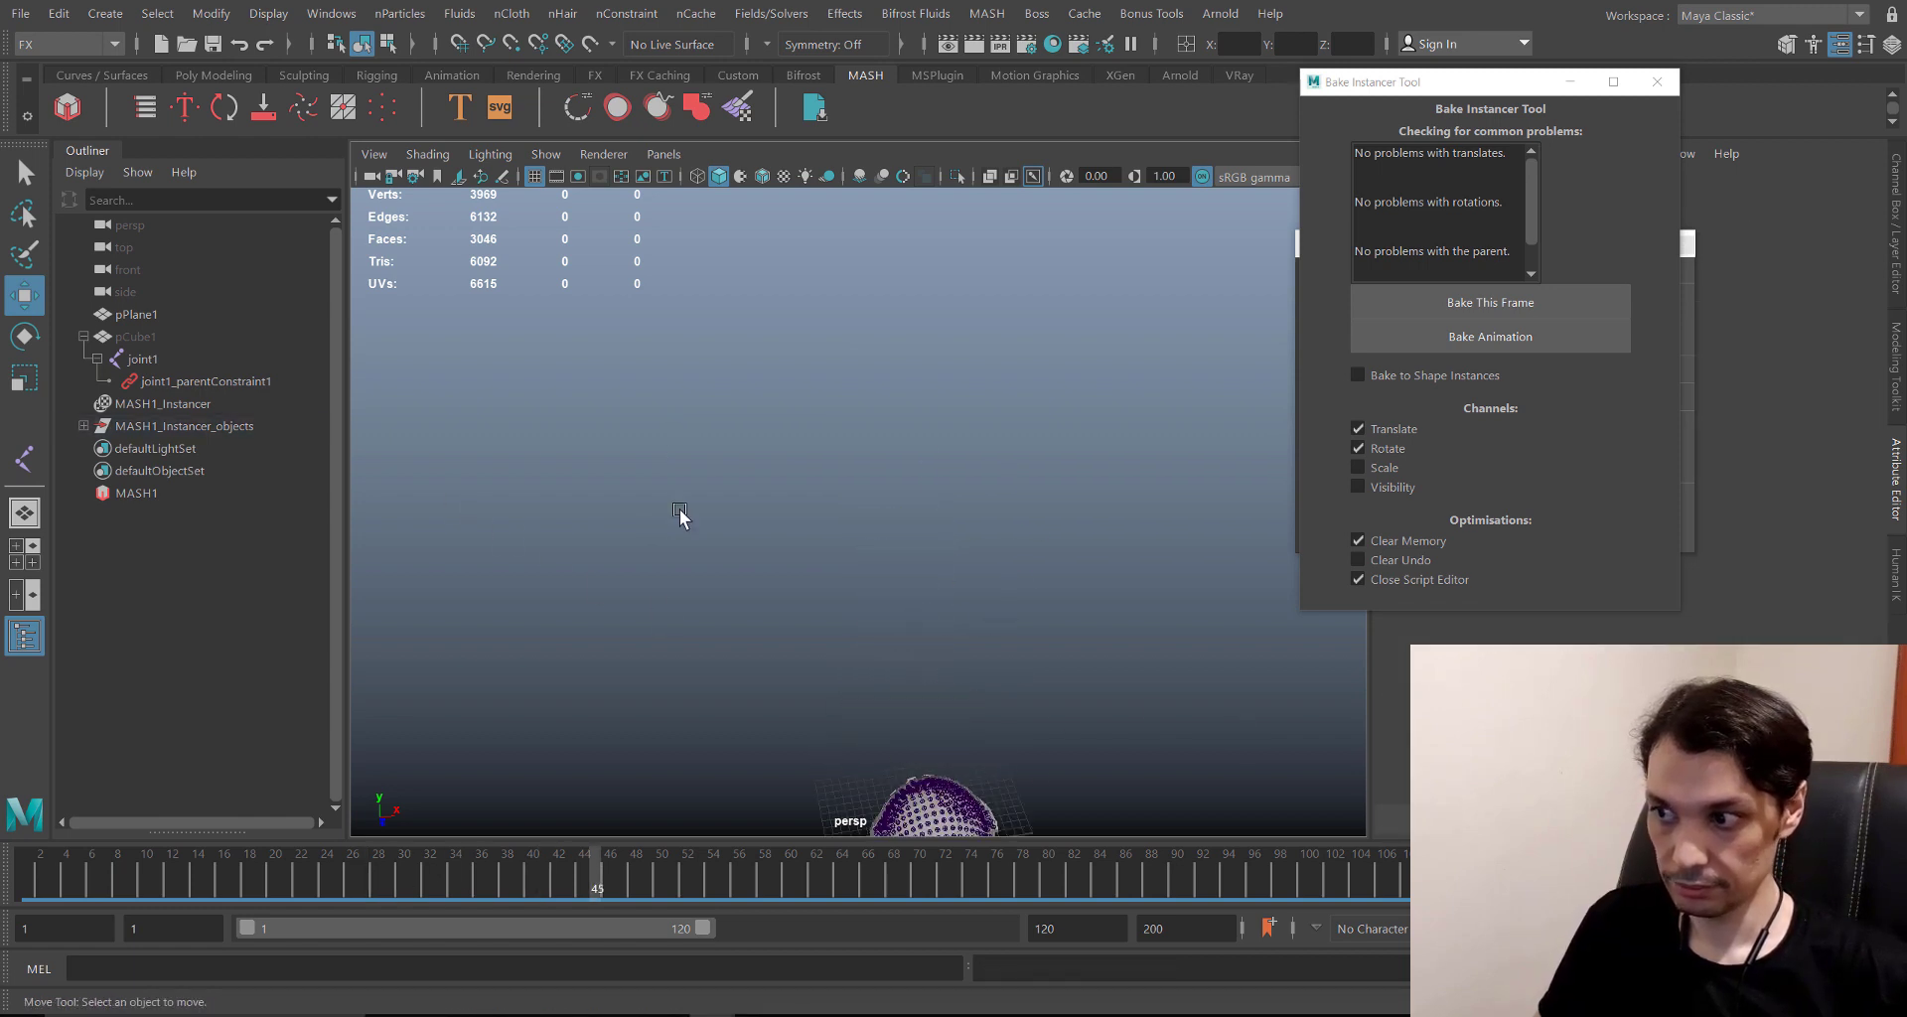
# - Expand the MASH1_Instancer_objects group and inspect the baked cubes and the joints inside them
pyautogui.click(83, 425)
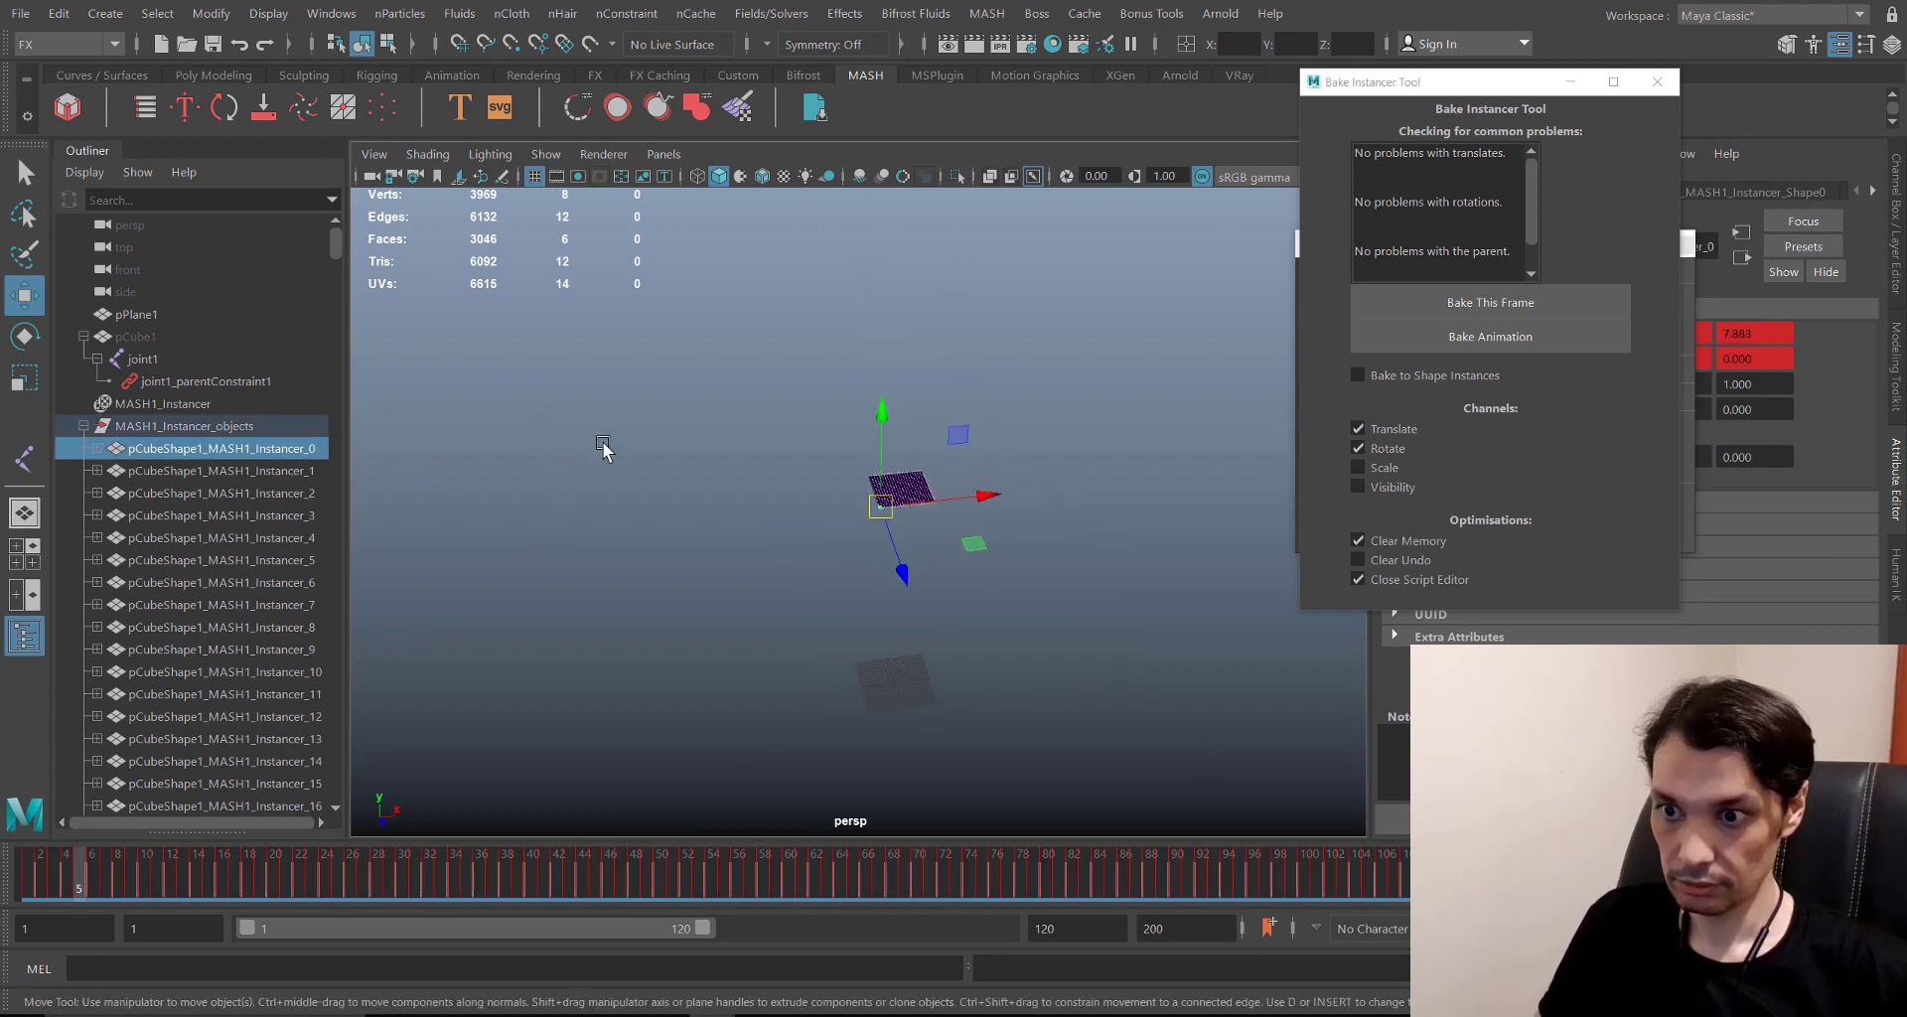
pyautogui.keyDown('alt'); pyautogui.moveTo(603, 447); pyautogui.dragTo(968, 767, button='right'); pyautogui.keyUp('alt')
pyautogui.keyDown('alt'); pyautogui.moveTo(974, 570); pyautogui.dragTo(770, 668, button='middle'); pyautogui.keyUp('alt')
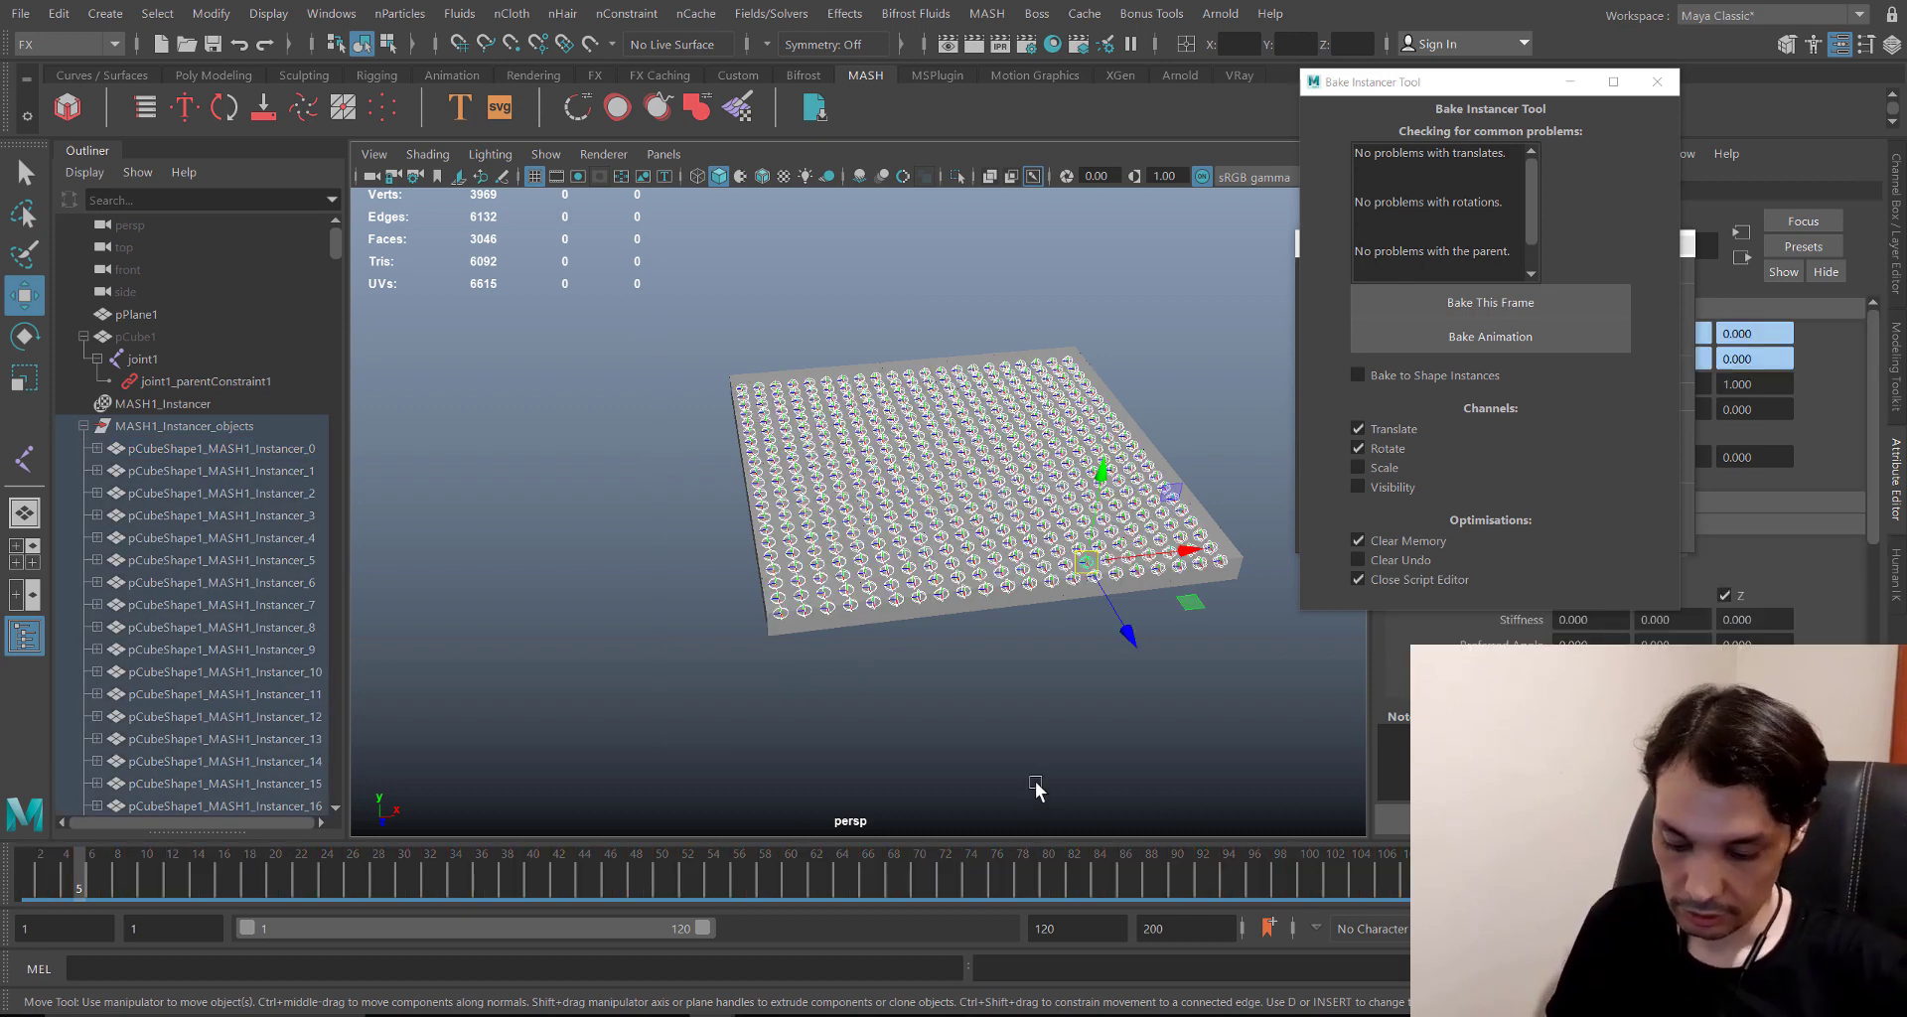
pyautogui.keyDown('alt'); pyautogui.moveTo(982, 606); pyautogui.dragTo(788, 524, button='right'); pyautogui.keyUp('alt')
pyautogui.keyDown('alt'); pyautogui.moveTo(788, 524); pyautogui.dragTo(801, 462, button='middle'); pyautogui.keyUp('alt')
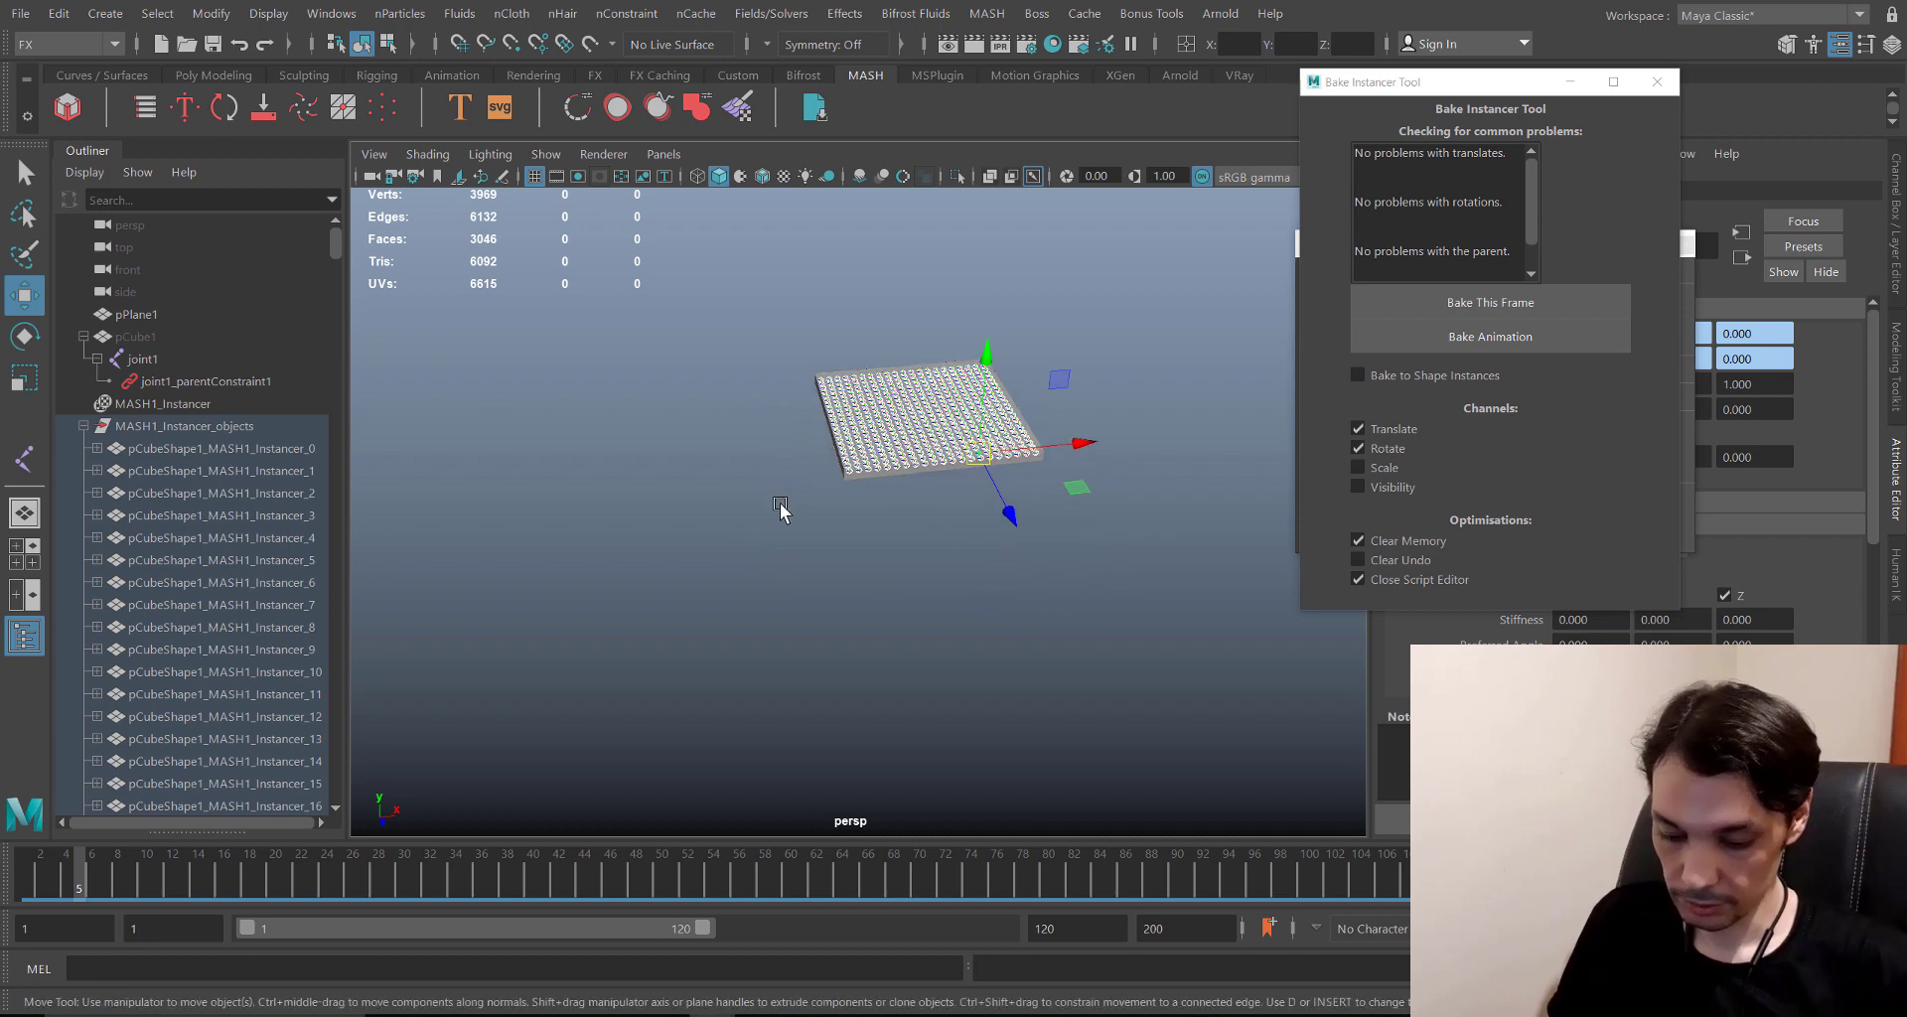
pyautogui.click(770, 498)
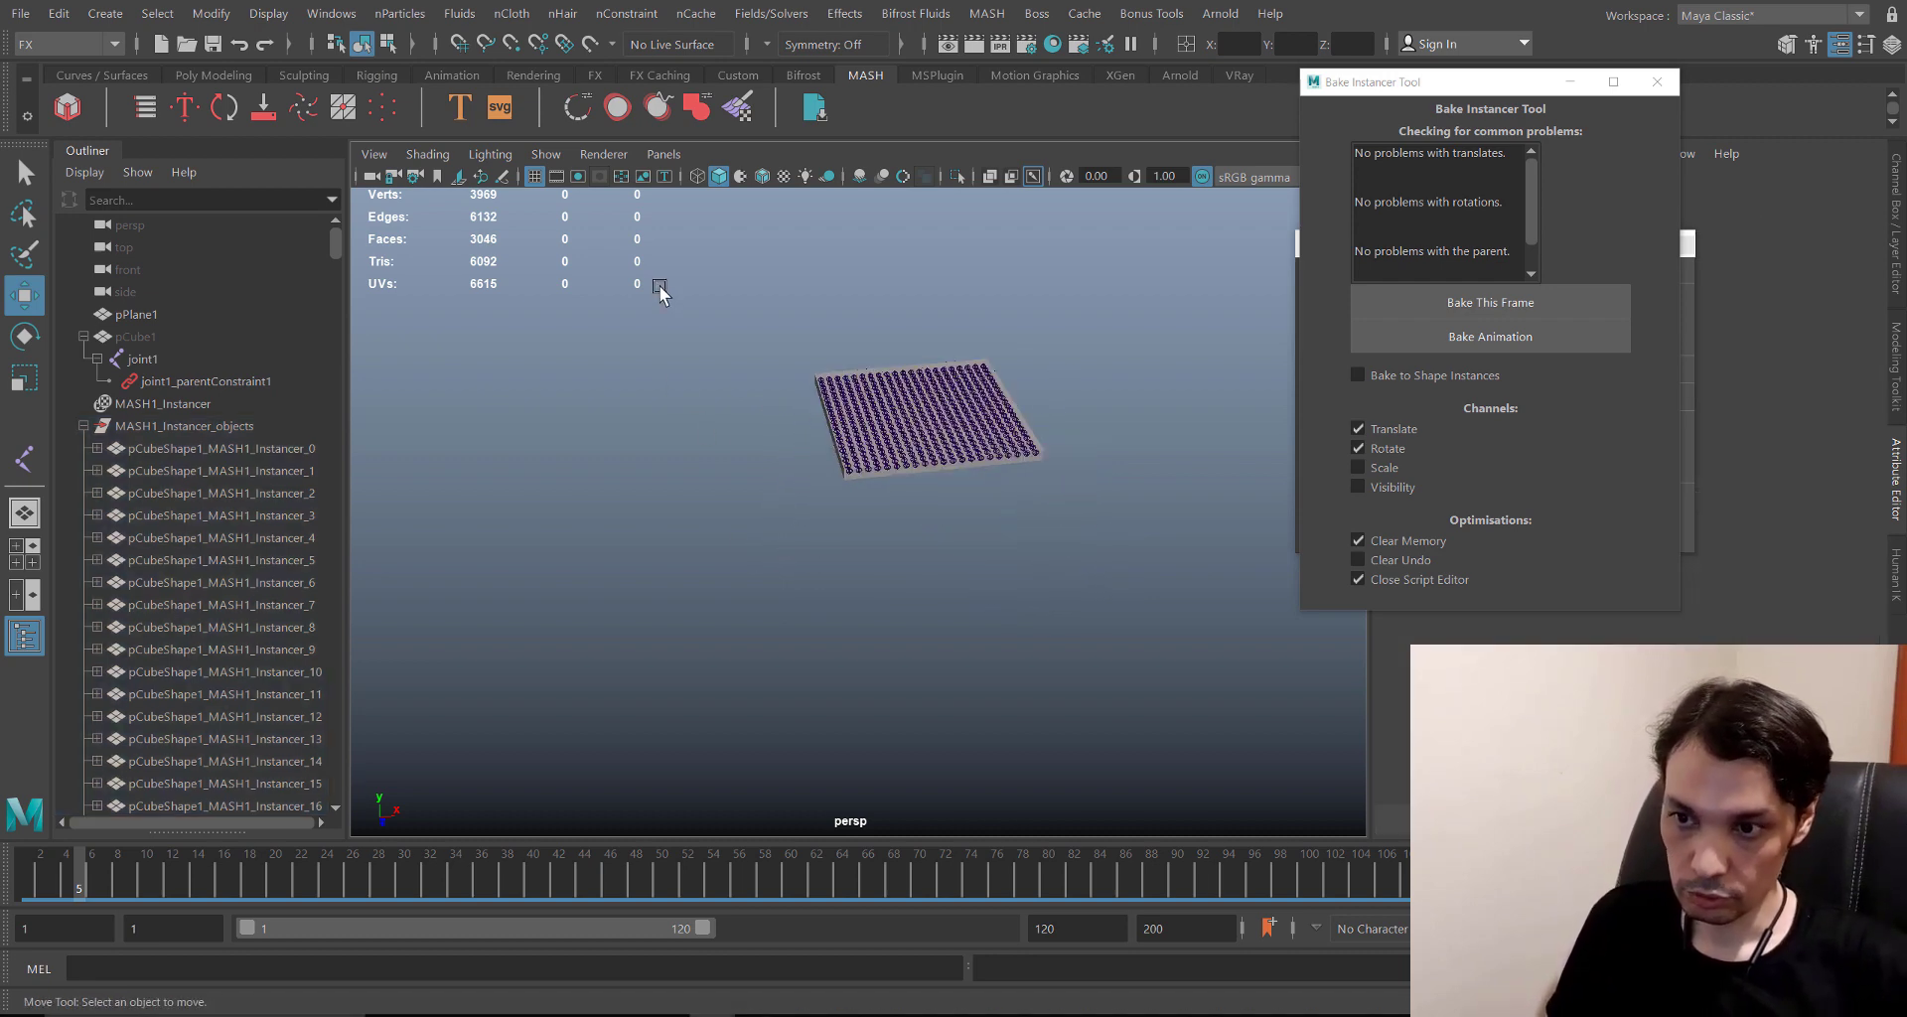
# - Select all the joints inside the baked cubes and unparent them so they sit outside the MASH1_Instancer_objects group
pyautogui.moveTo(663, 291); pyautogui.dragTo(1162, 535)
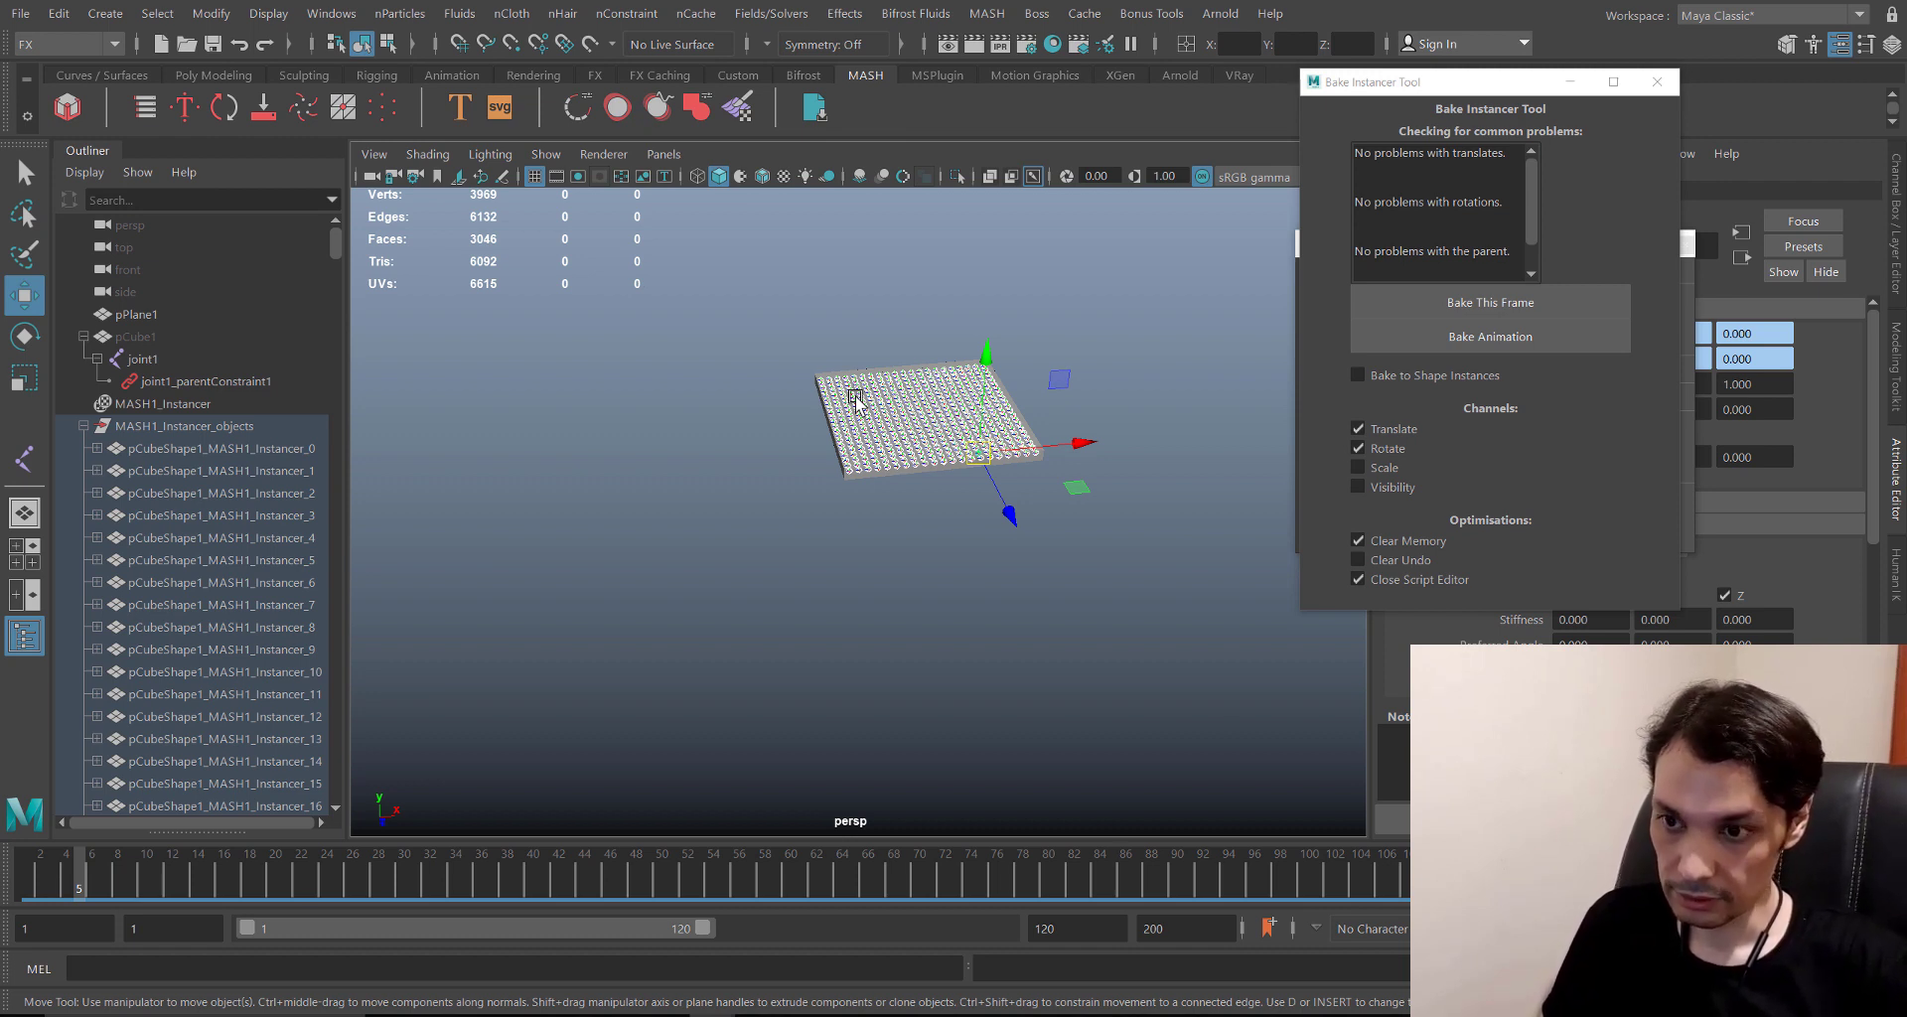
pyautogui.click(84, 427)
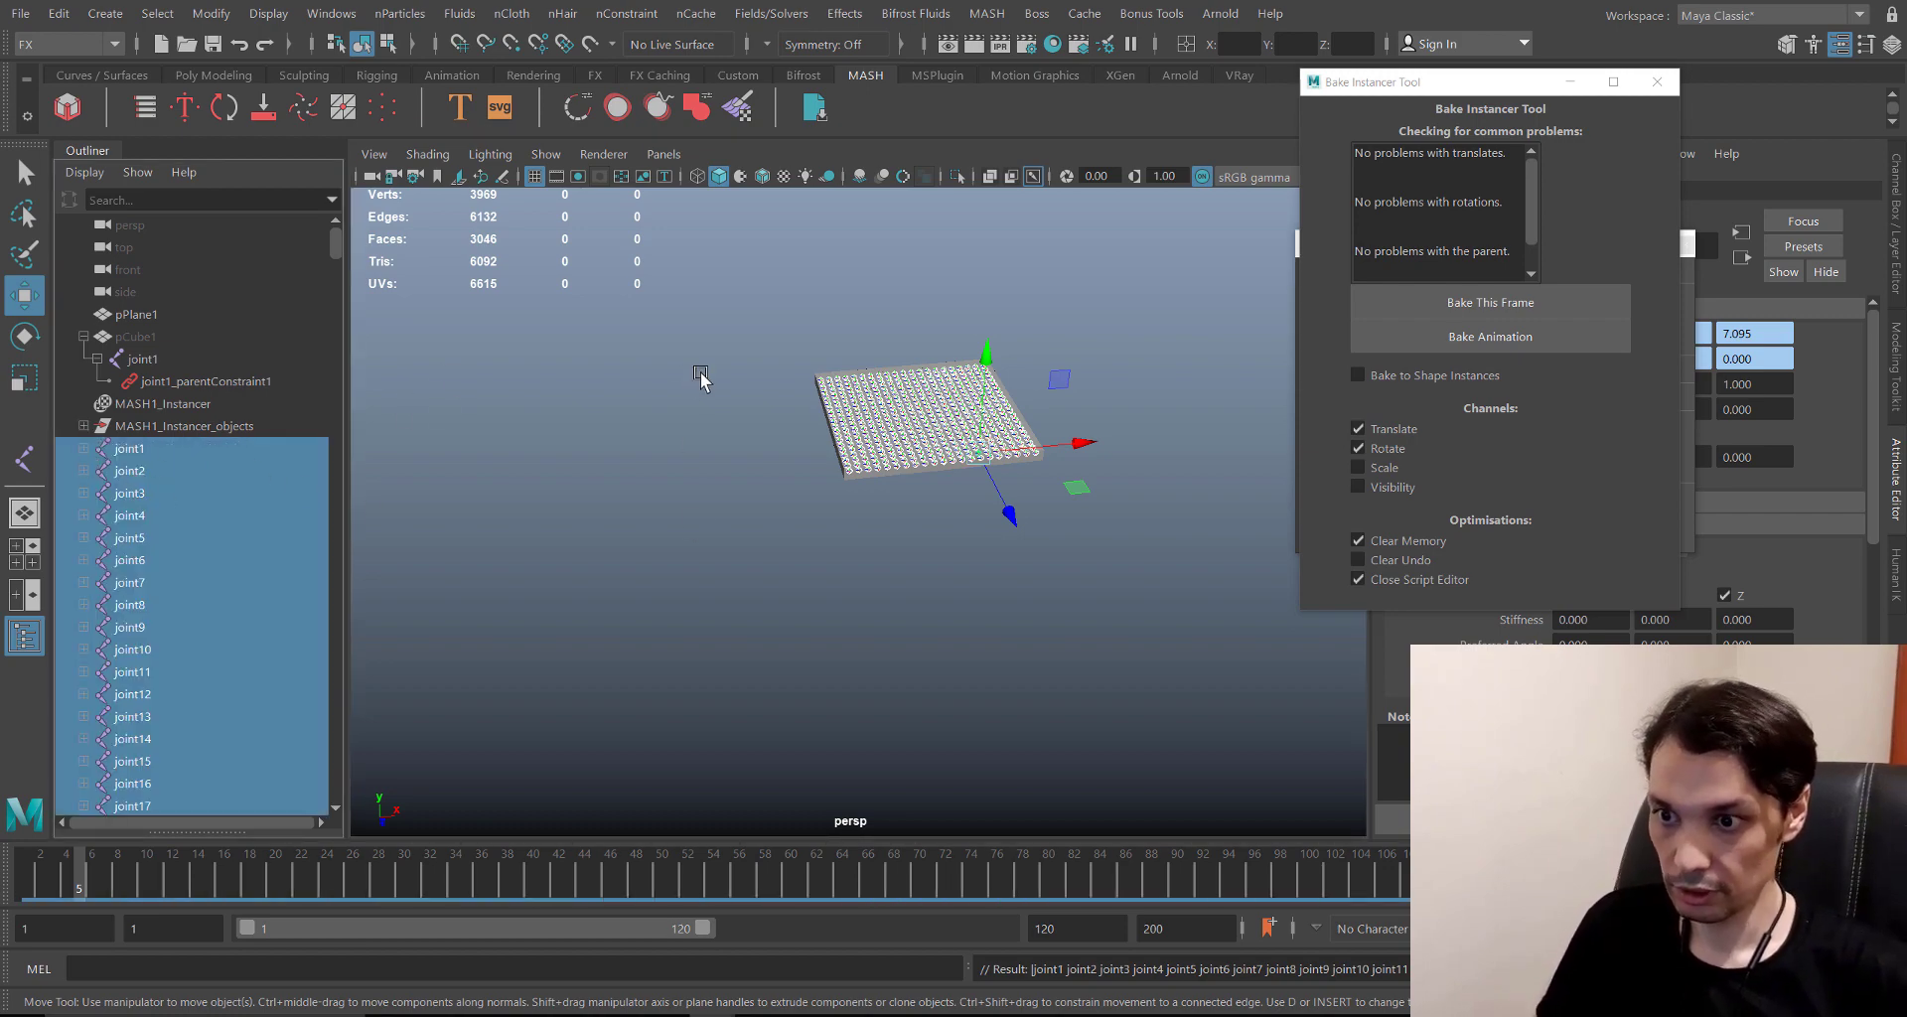
pyautogui.keyDown('alt'); pyautogui.moveTo(676, 375); pyautogui.dragTo(838, 380, button='right'); pyautogui.keyUp('alt')
pyautogui.keyDown('alt'); pyautogui.moveTo(839, 379); pyautogui.dragTo(805, 533, button='middle'); pyautogui.keyUp('alt')
pyautogui.keyDown('alt'); pyautogui.moveTo(986, 590); pyautogui.dragTo(618, 435, button='right'); pyautogui.keyUp('alt')
pyautogui.keyDown('alt'); pyautogui.moveTo(660, 466); pyautogui.dragTo(651, 362, button='middle'); pyautogui.keyUp('alt')
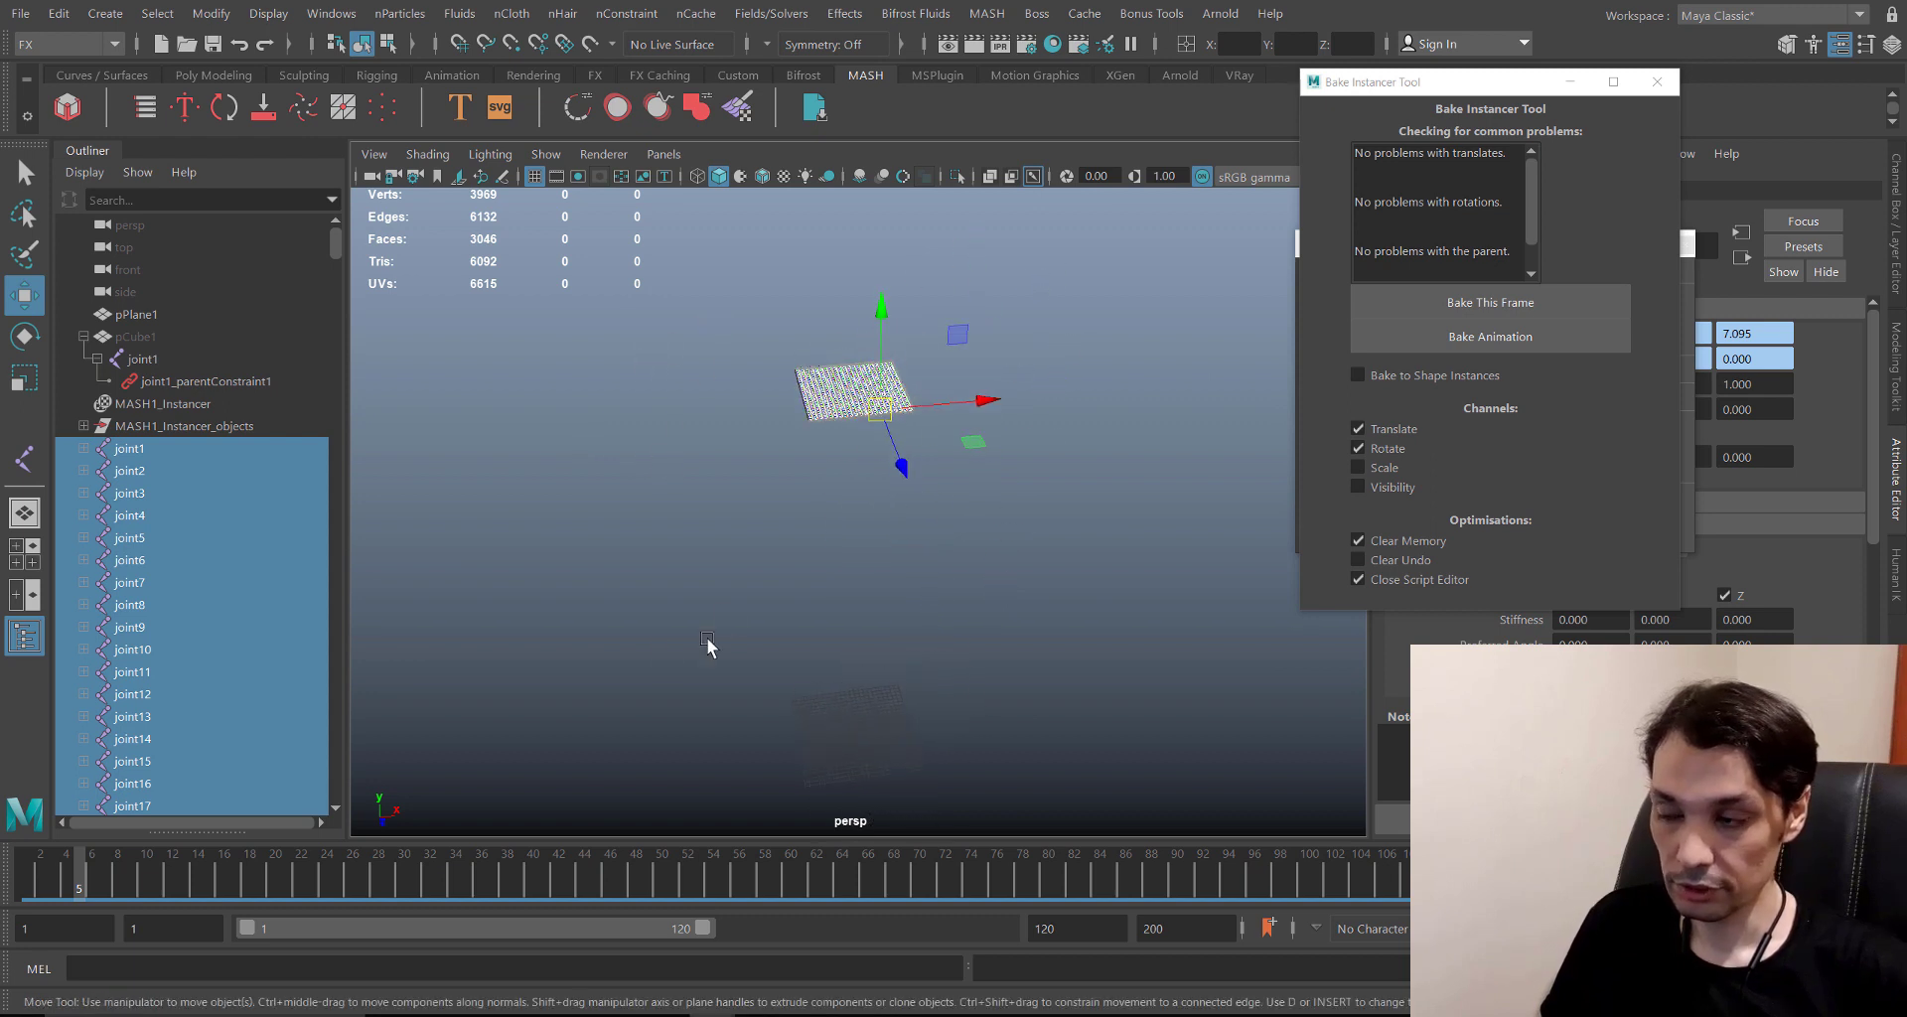
# - Expand the first two unparented joints in the hierarchy to inspect the parent constraints under them
pyautogui.click(83, 448)
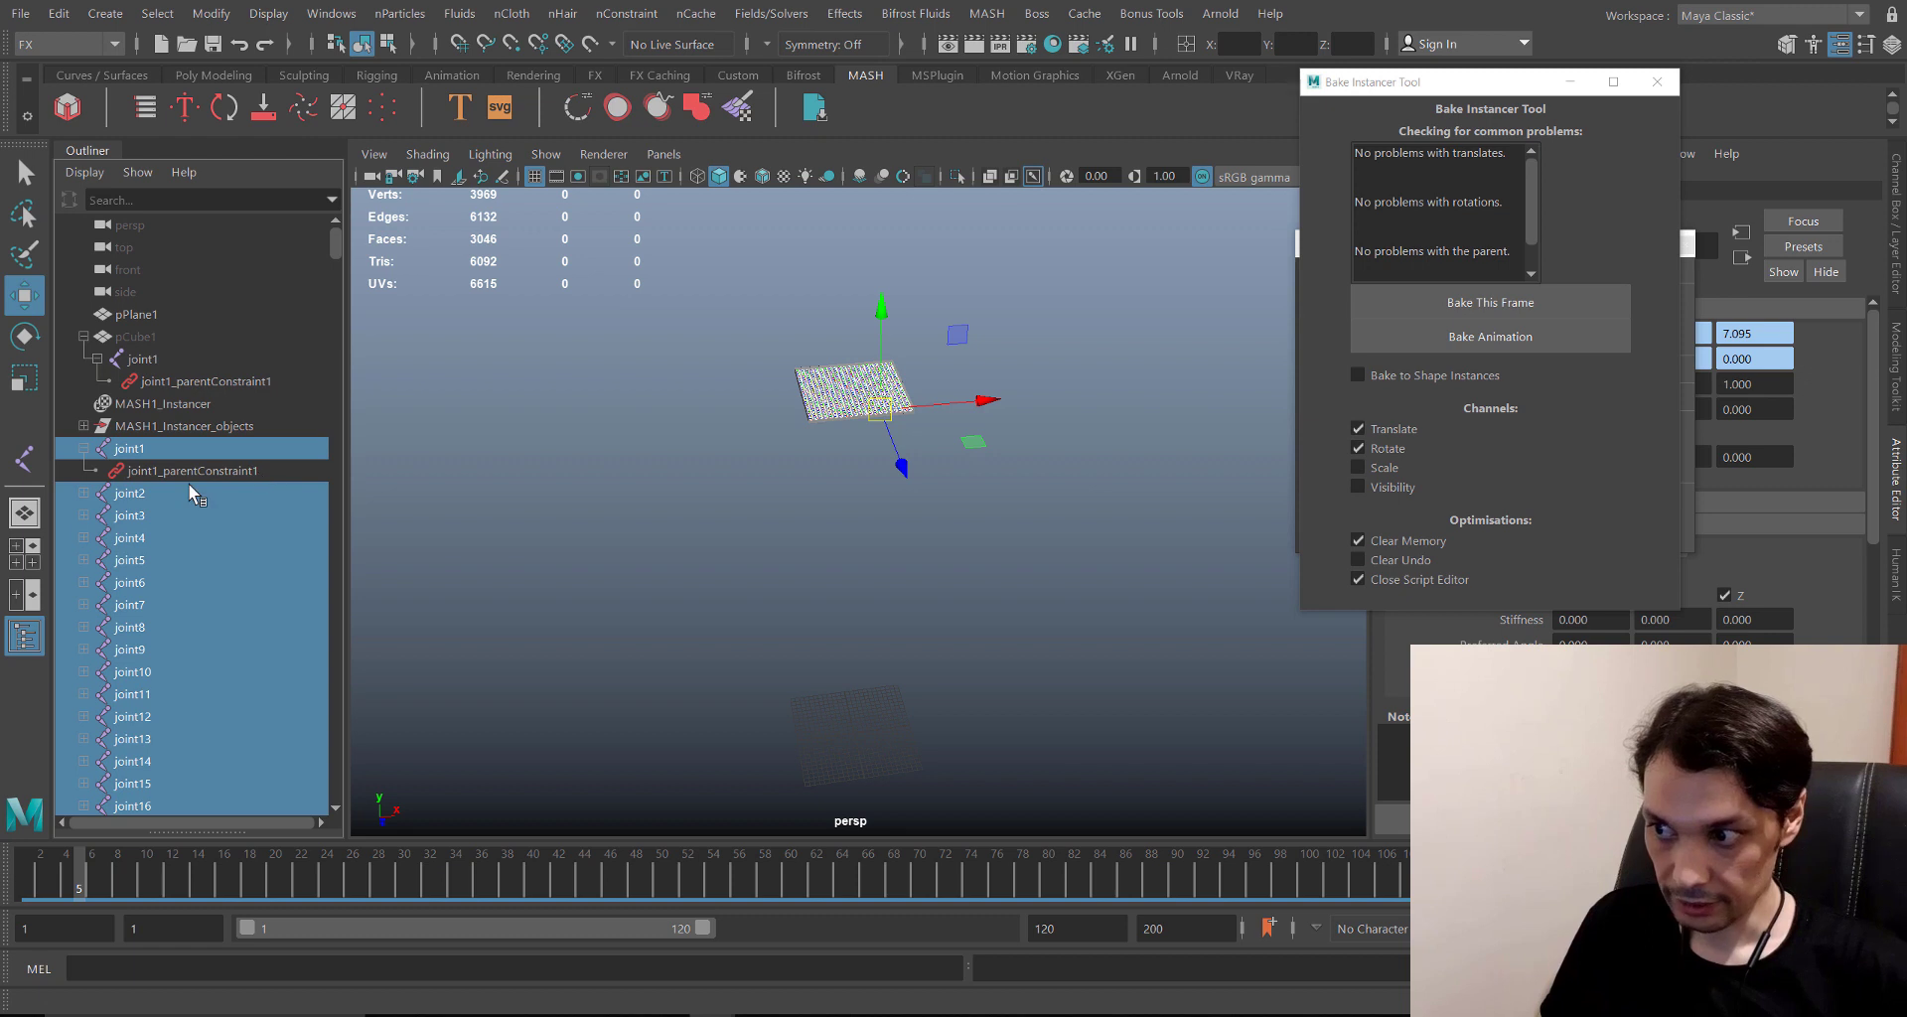
pyautogui.click(84, 493)
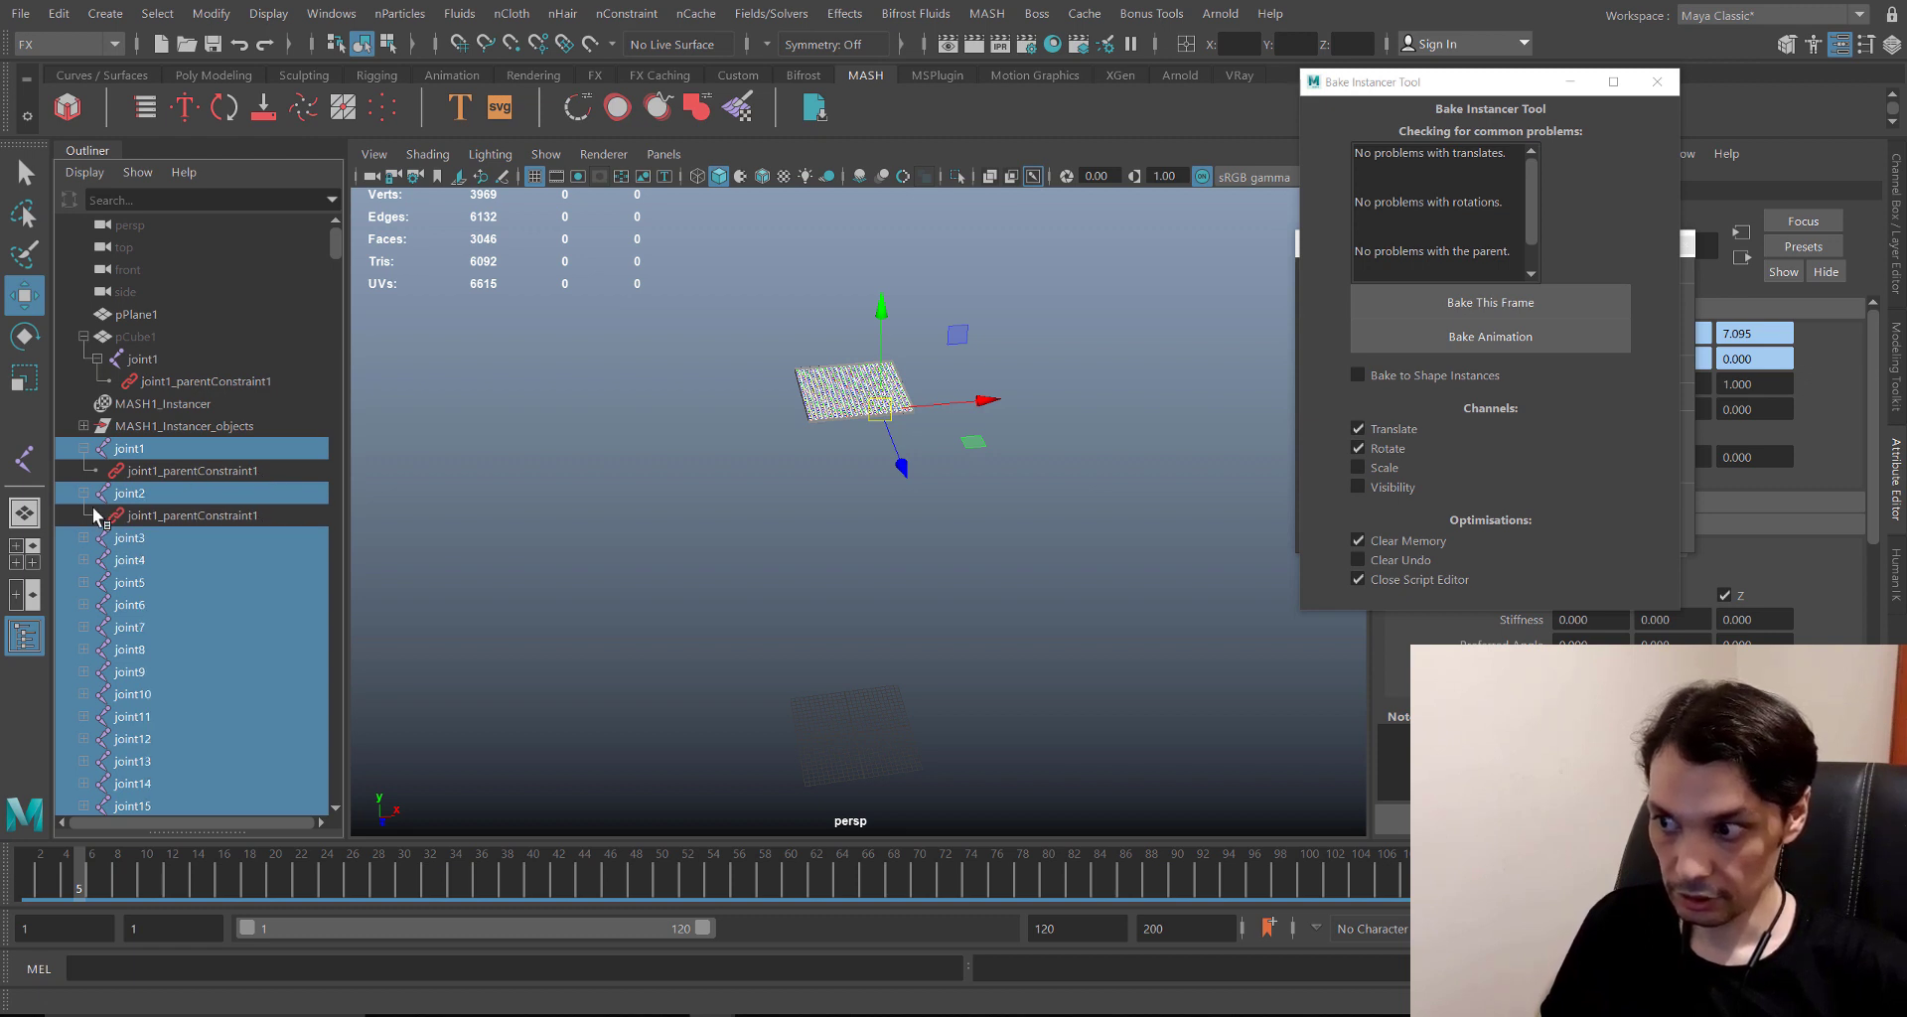
pyautogui.click(83, 493)
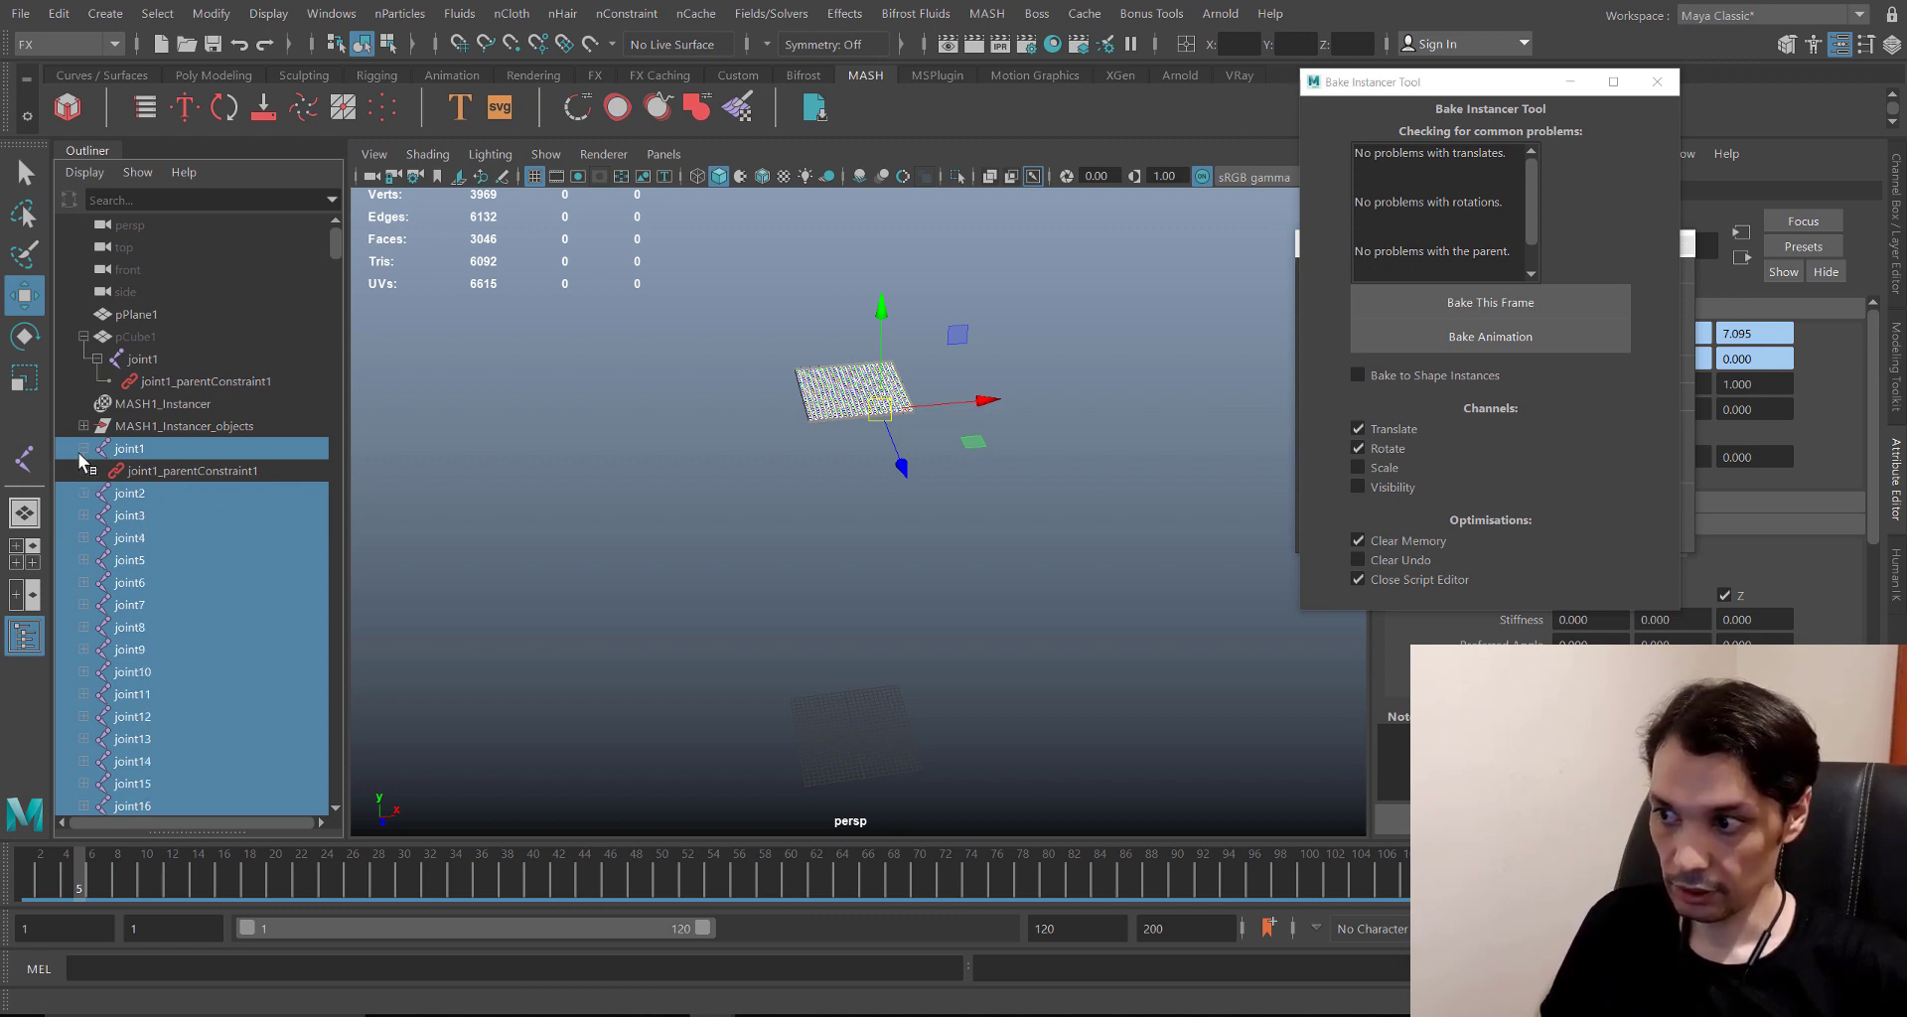
pyautogui.click(84, 448)
# - Return to frame 1 and bake the simulation of all the selected joints
pyautogui.moveTo(64, 868); pyautogui.dragTo(22, 893)
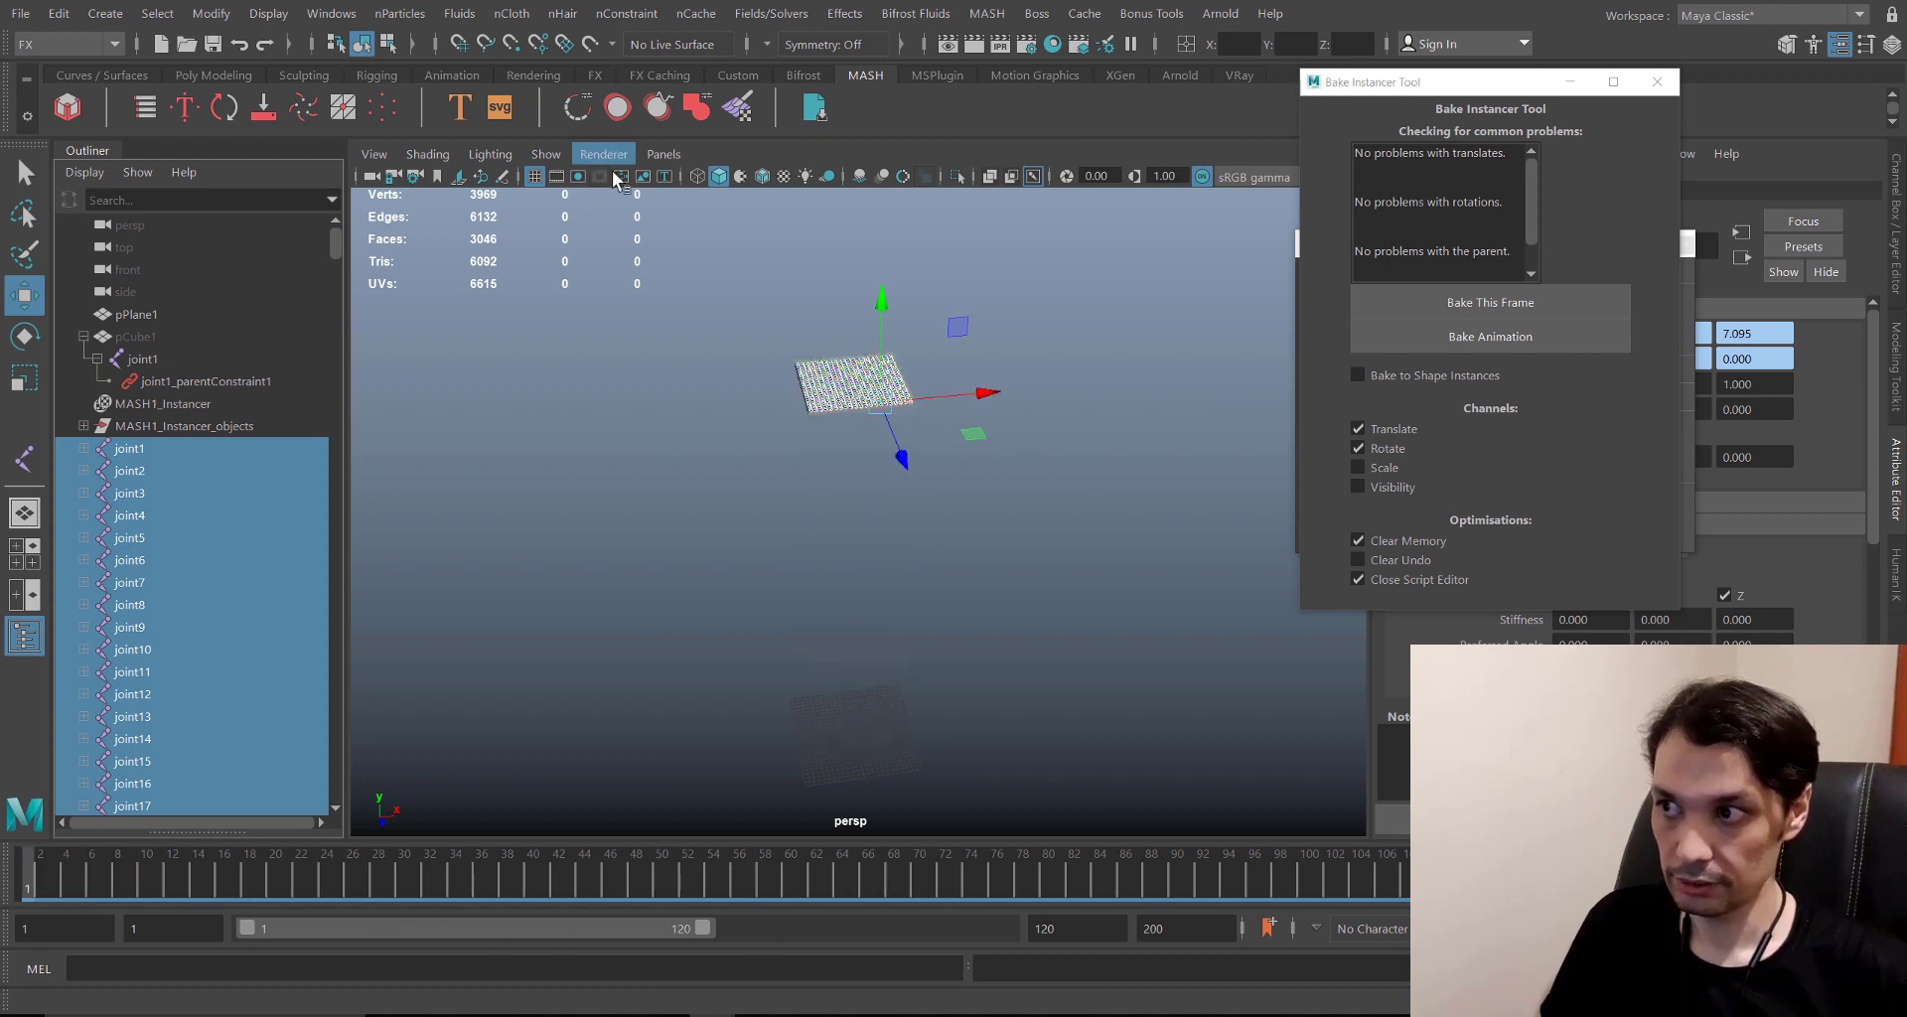
pyautogui.click(62, 15)
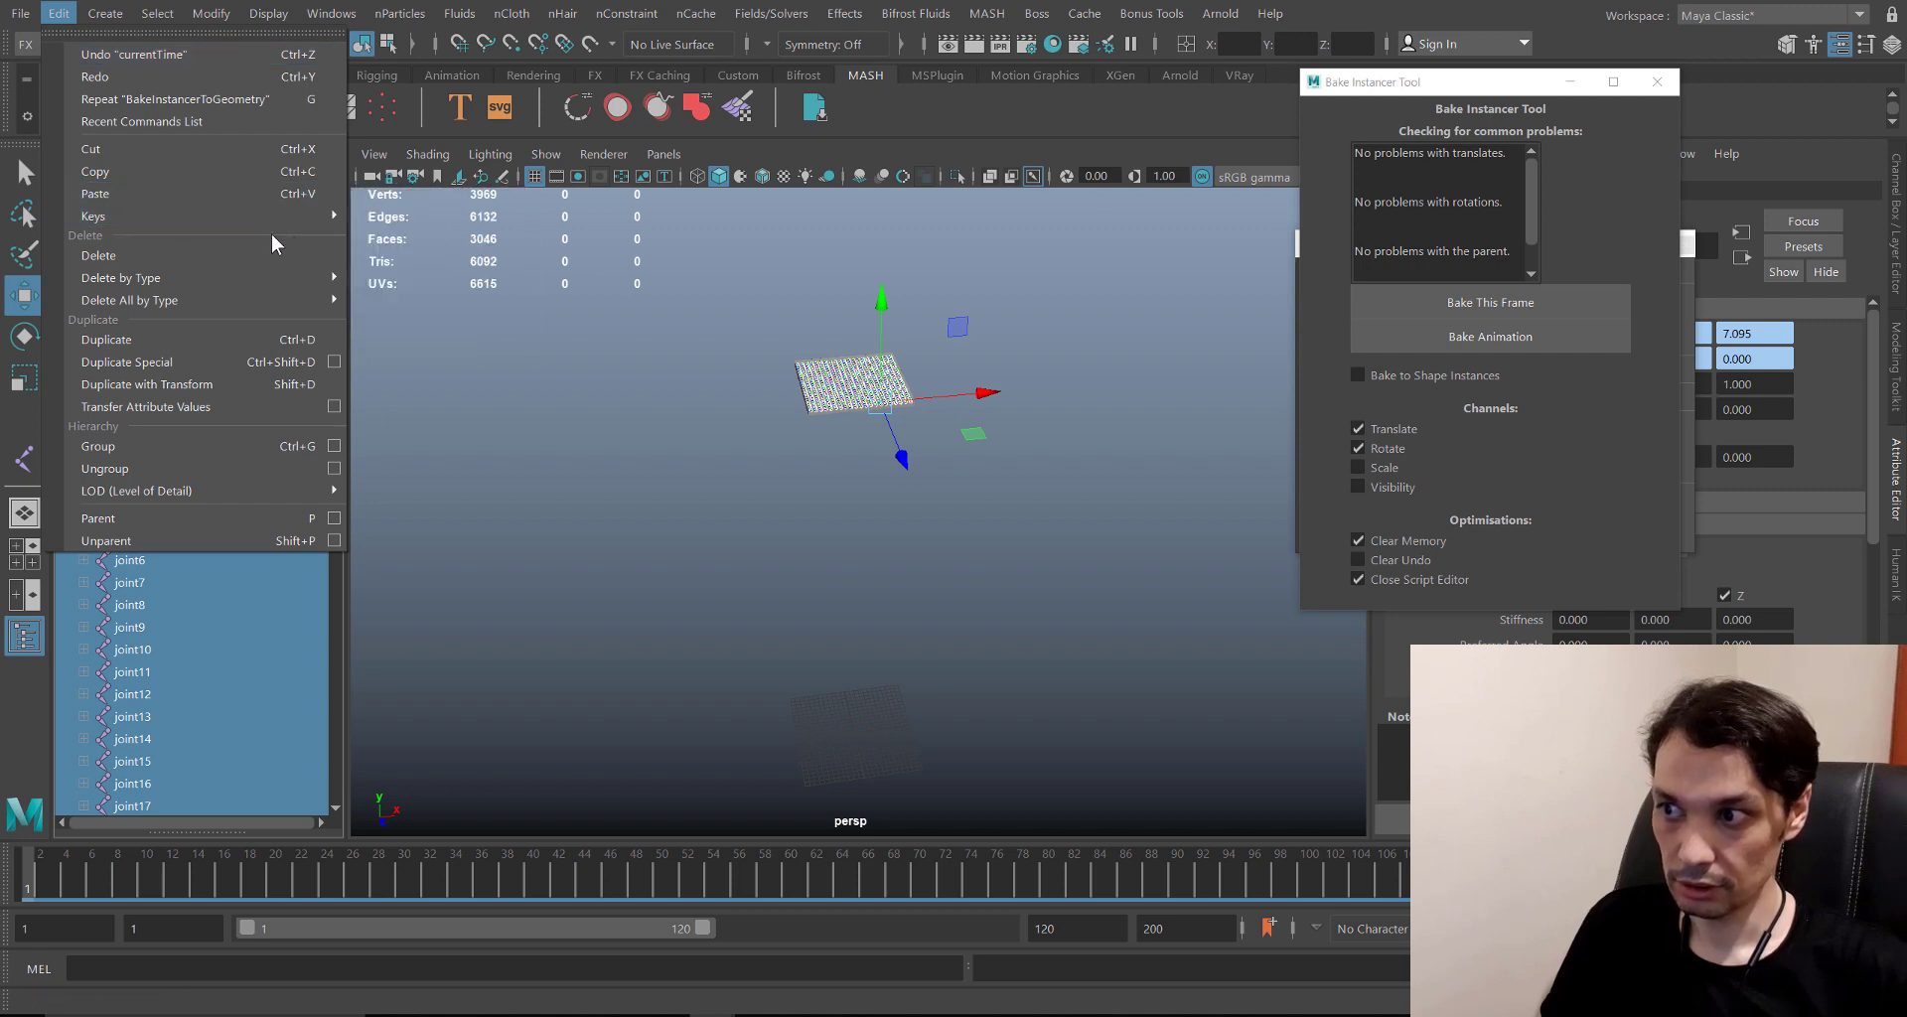
pyautogui.moveTo(283, 218)
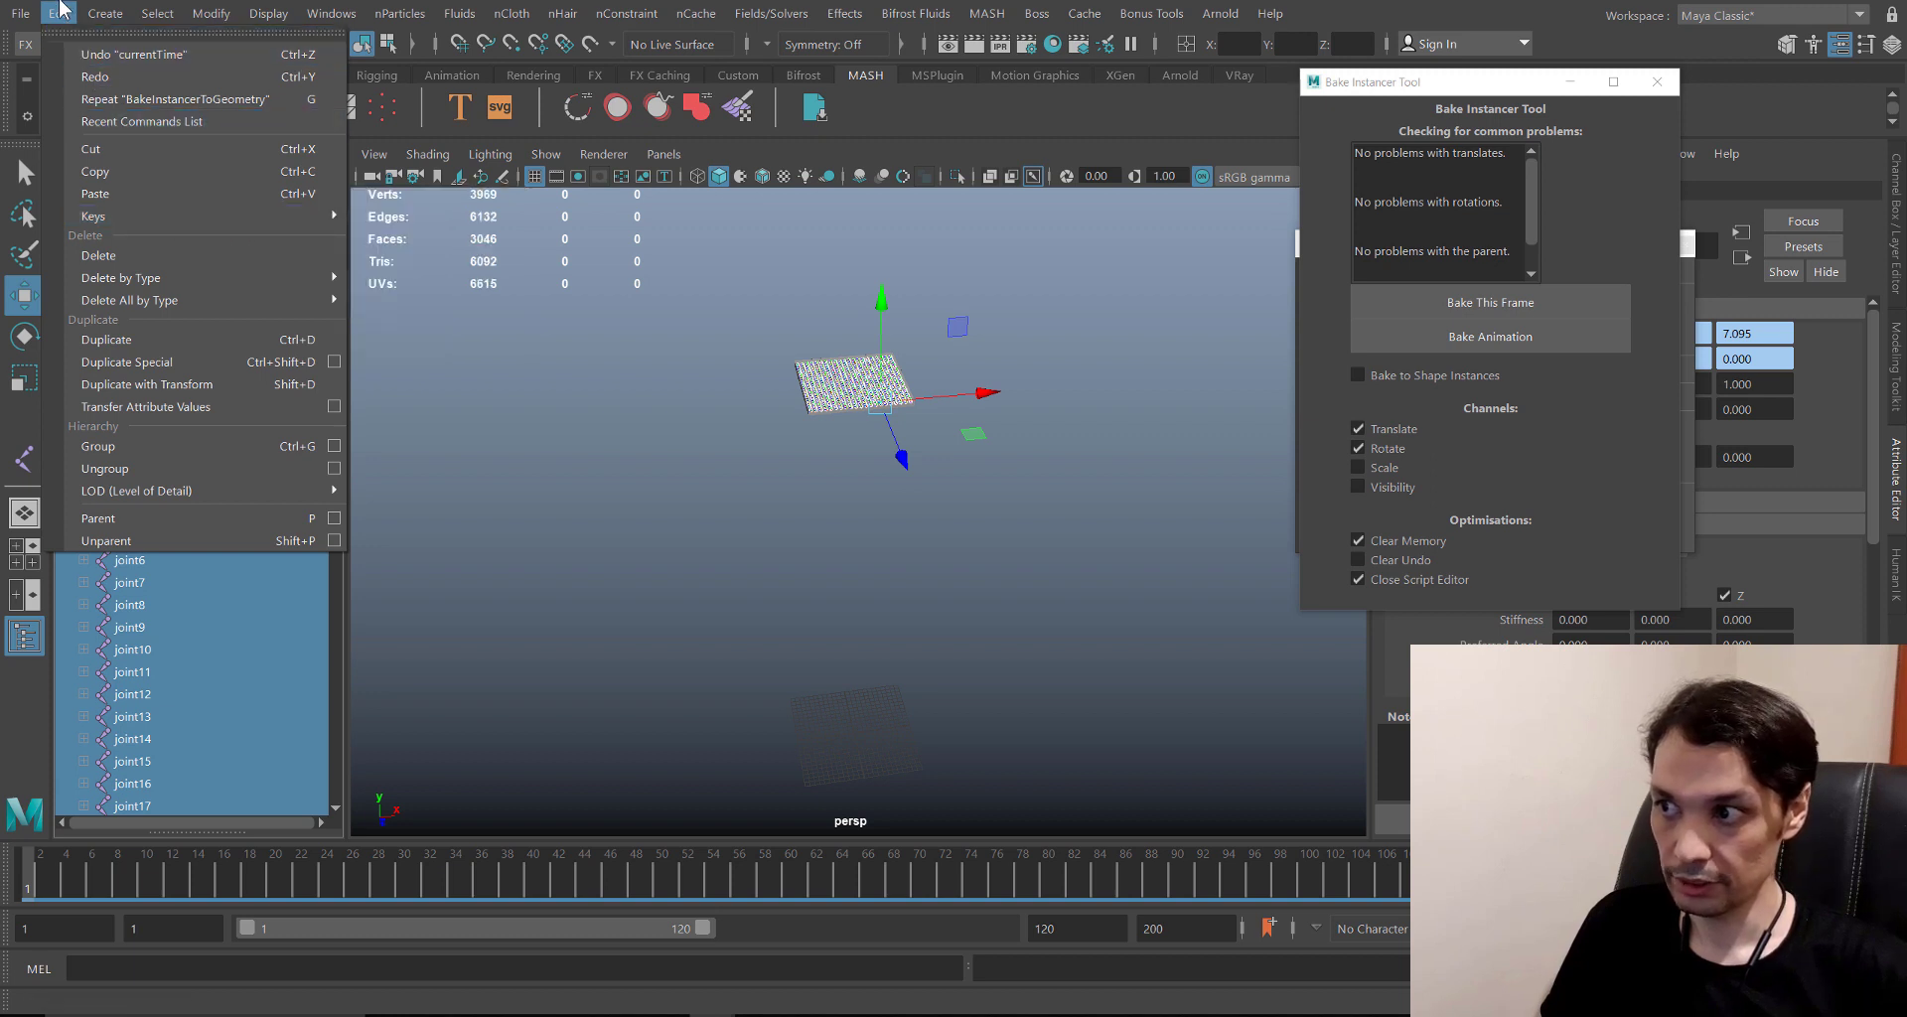
pyautogui.click(431, 350)
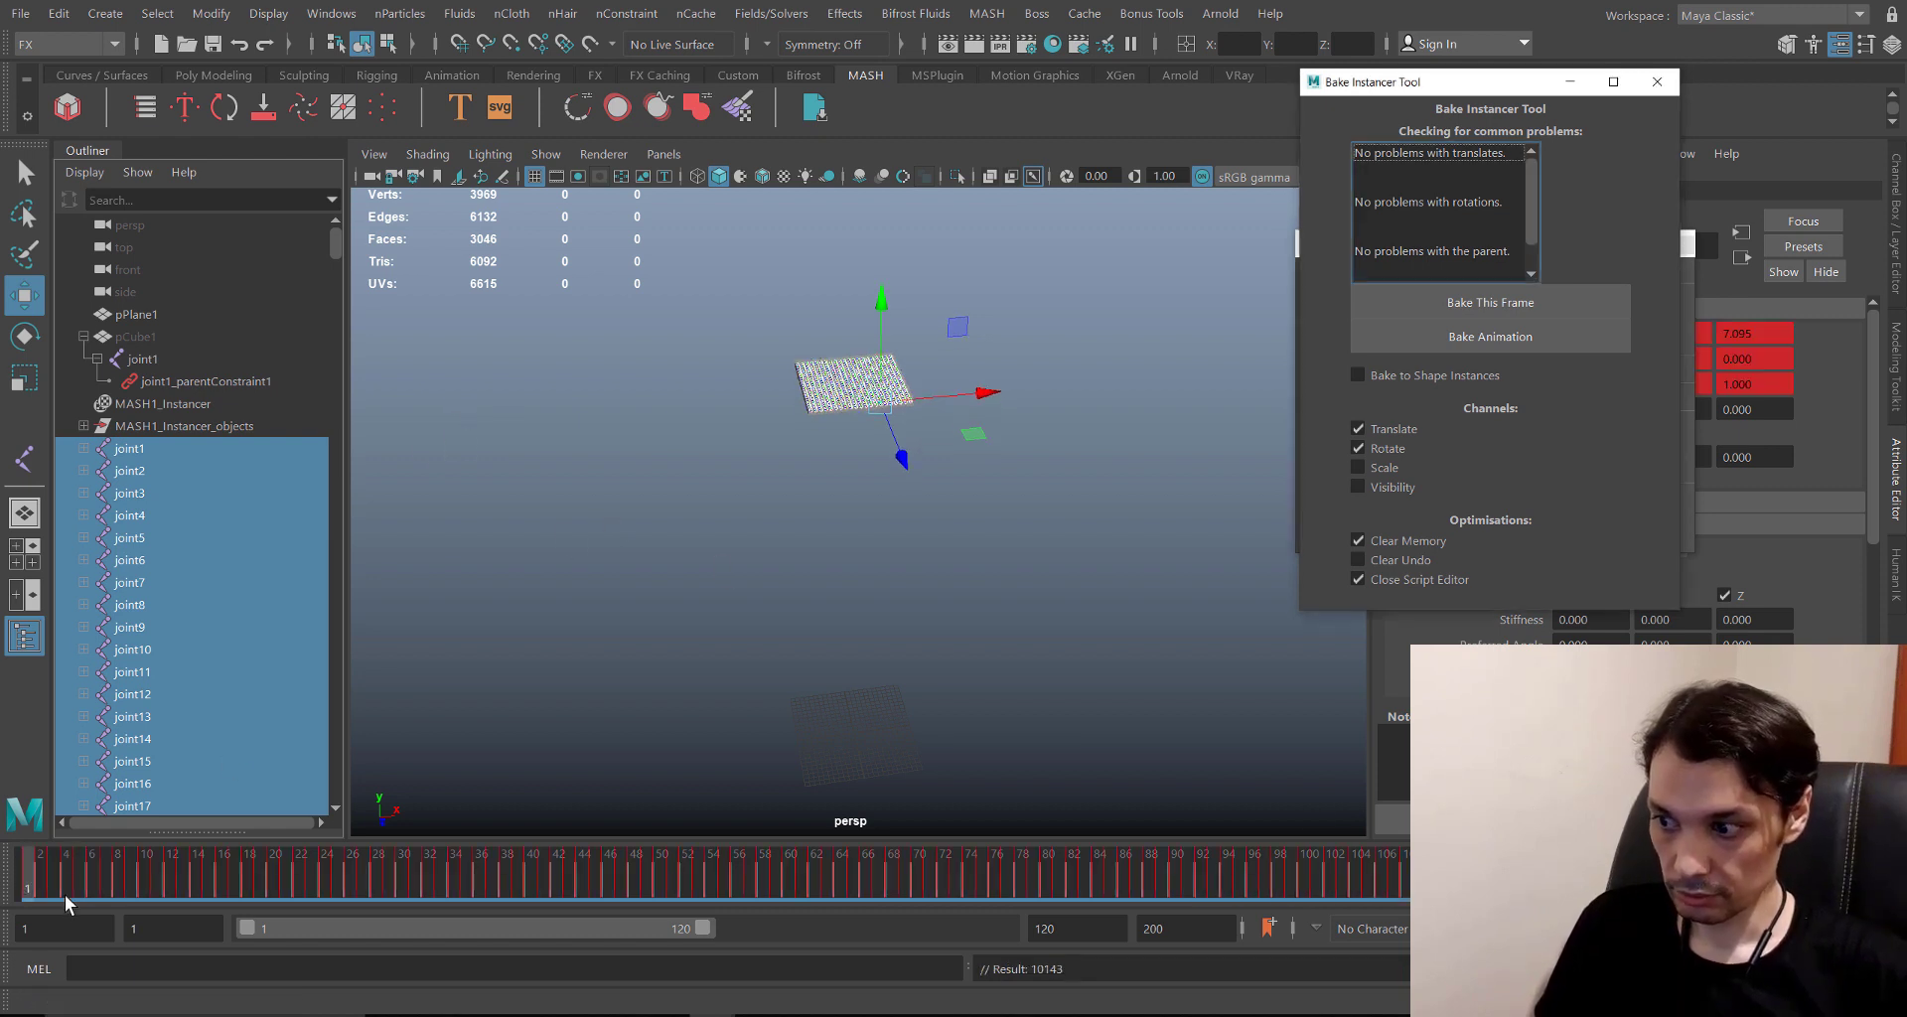
pyautogui.moveTo(58, 892)
pyautogui.mouseDown()
pyautogui.moveTo(812, 910)
pyautogui.moveTo(1386, 879)
pyautogui.moveTo(128, 836)
pyautogui.moveTo(194, 816)
pyautogui.moveTo(661, 874)
pyautogui.moveTo(27, 874)
pyautogui.mouseUp()
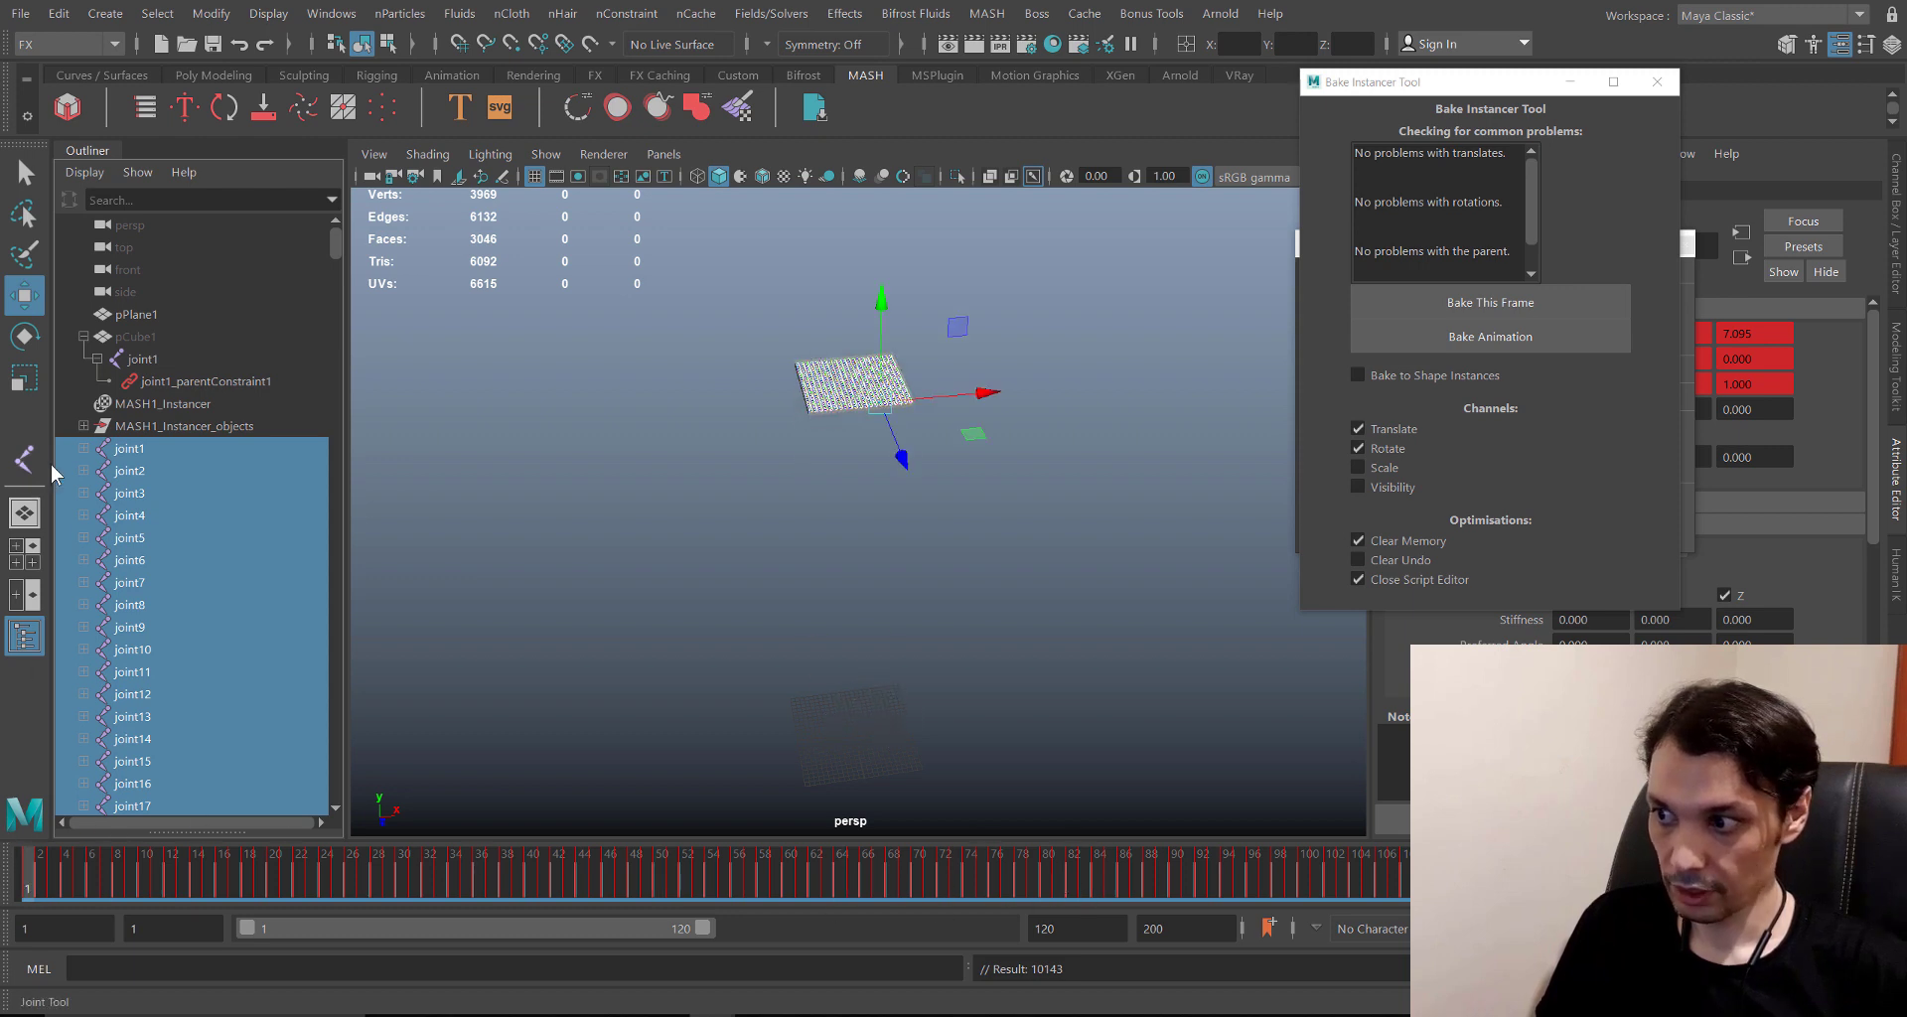
# - Delete the constraints from all the selected joints by type
pyautogui.click(84, 449)
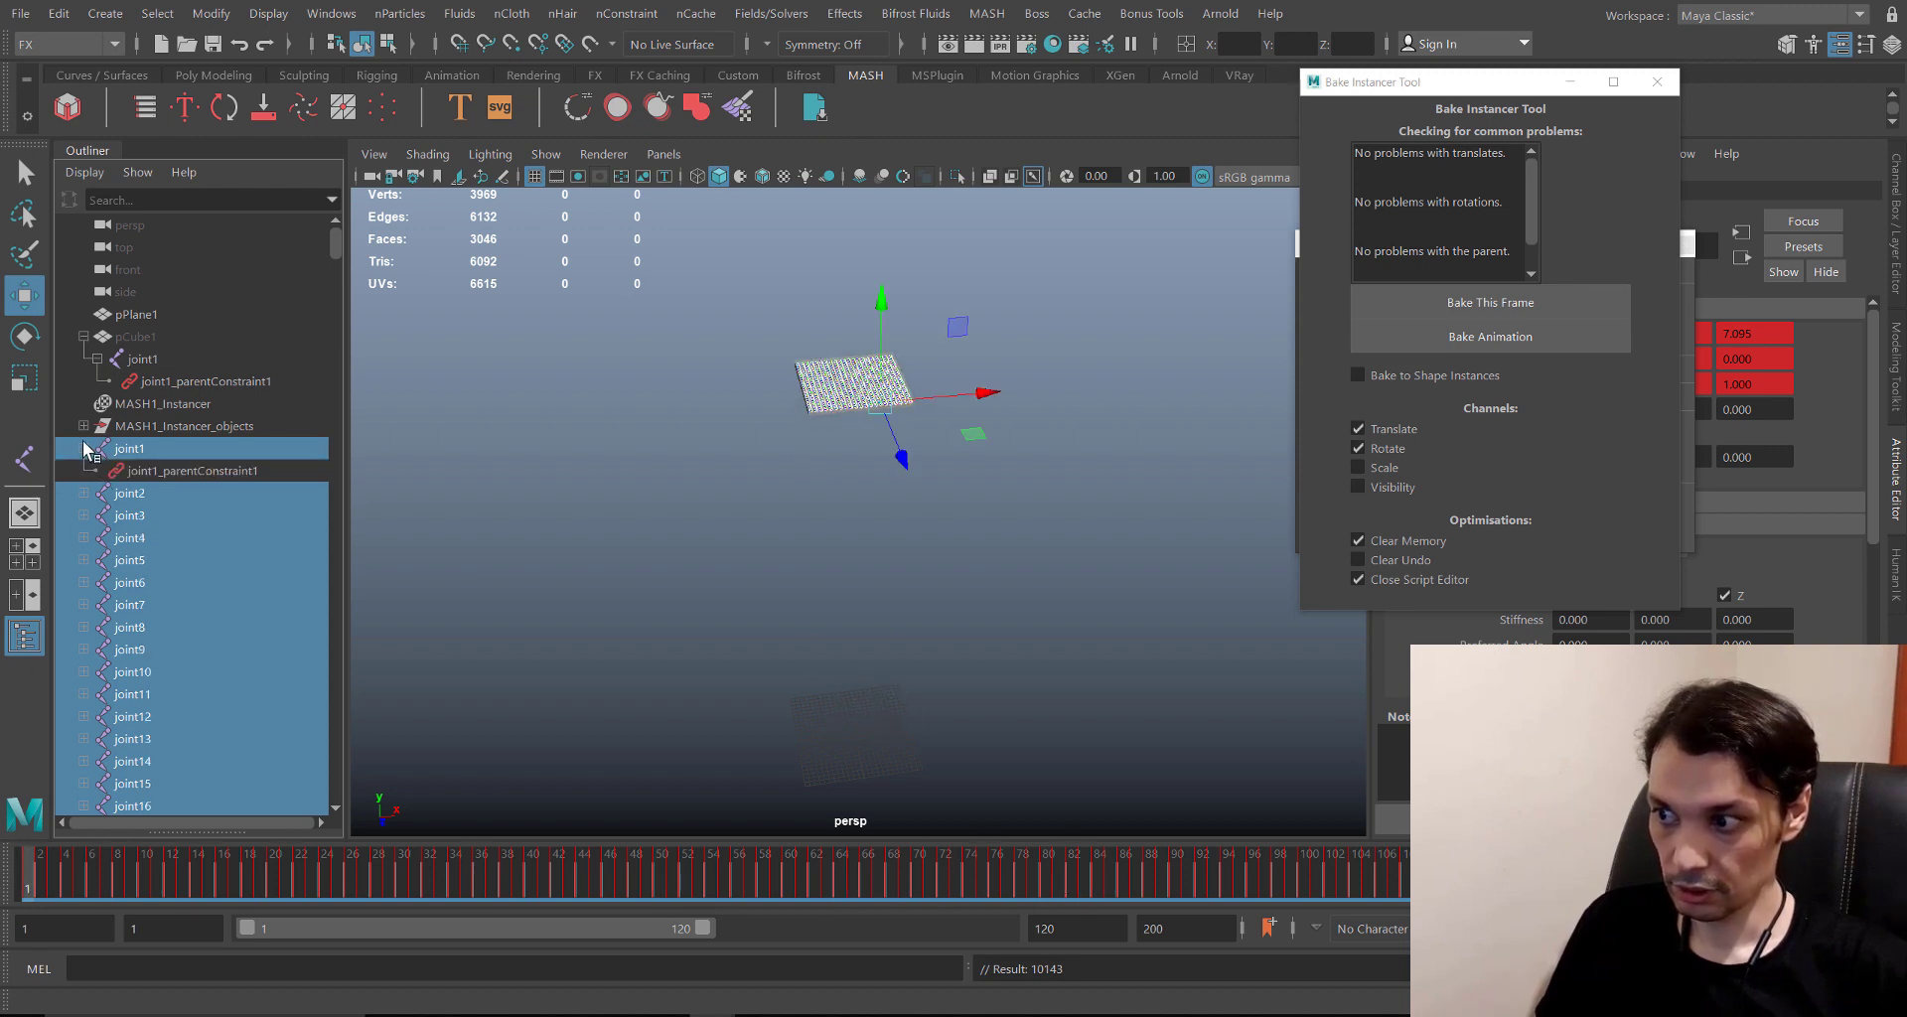
pyautogui.click(85, 449)
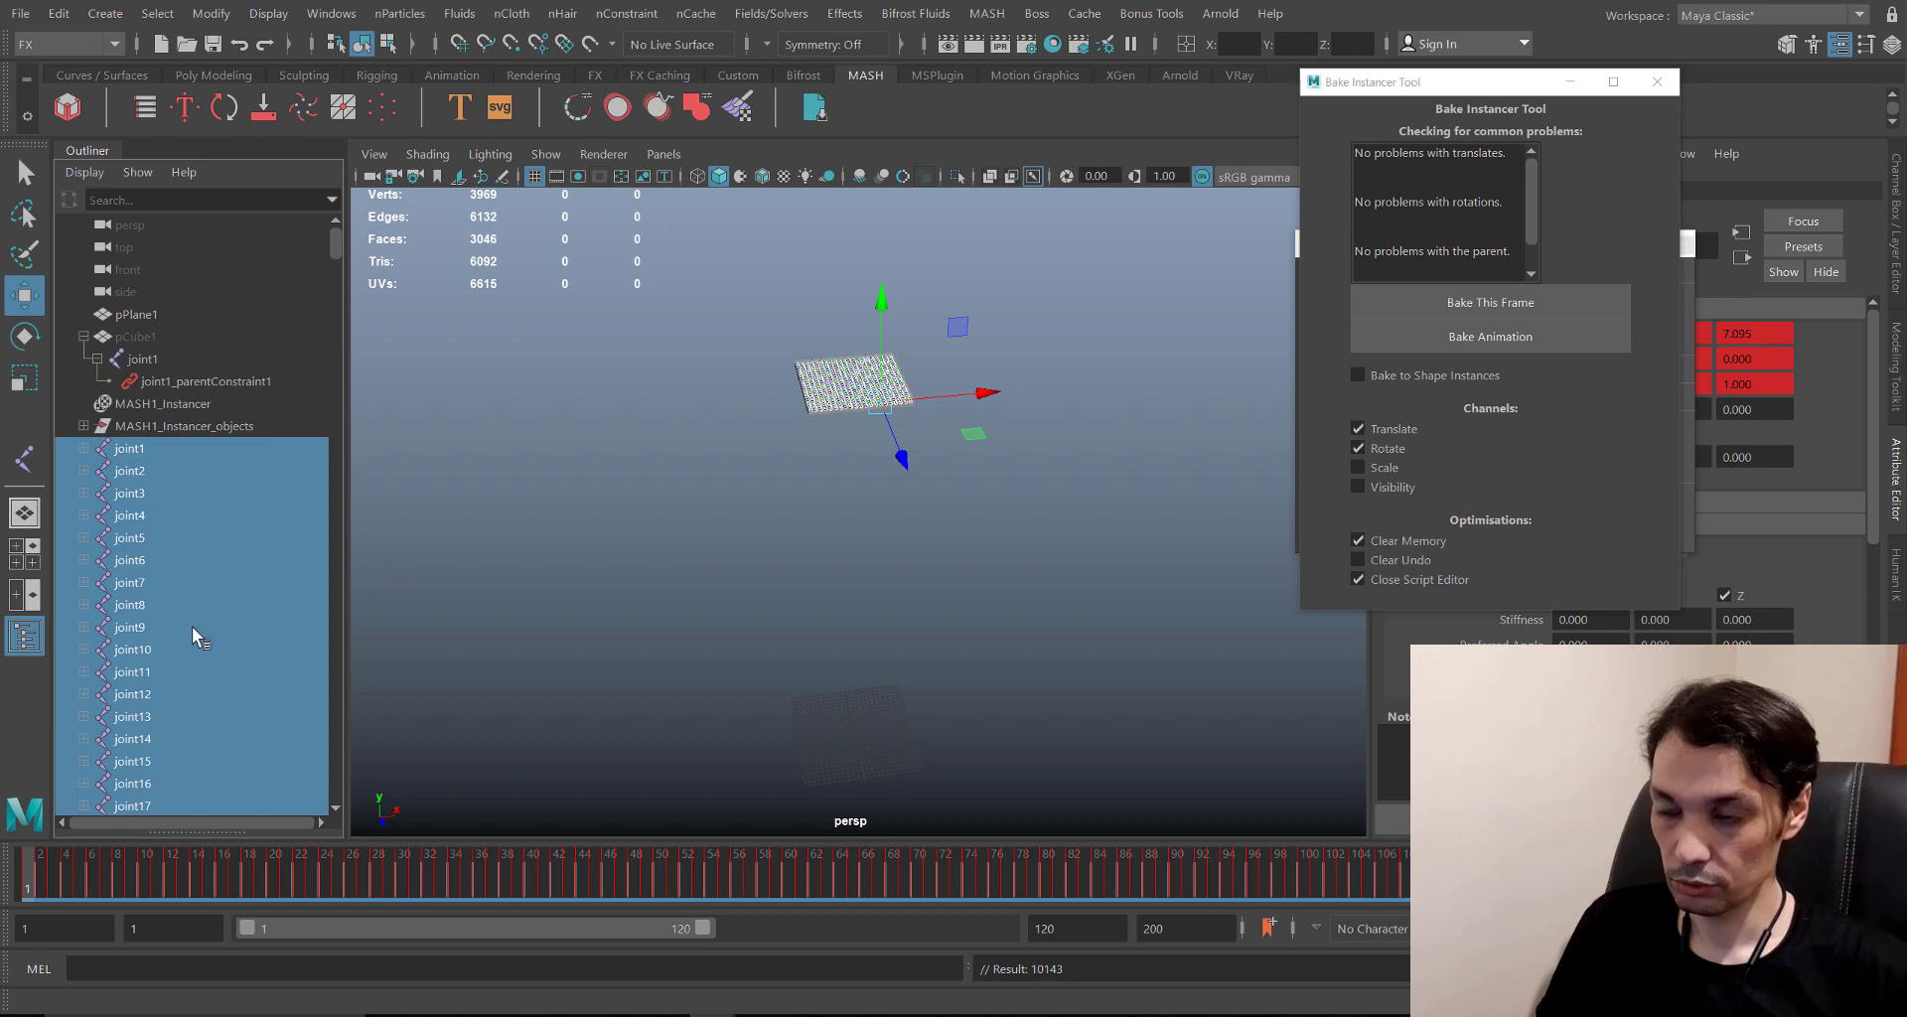
pyautogui.click(59, 14)
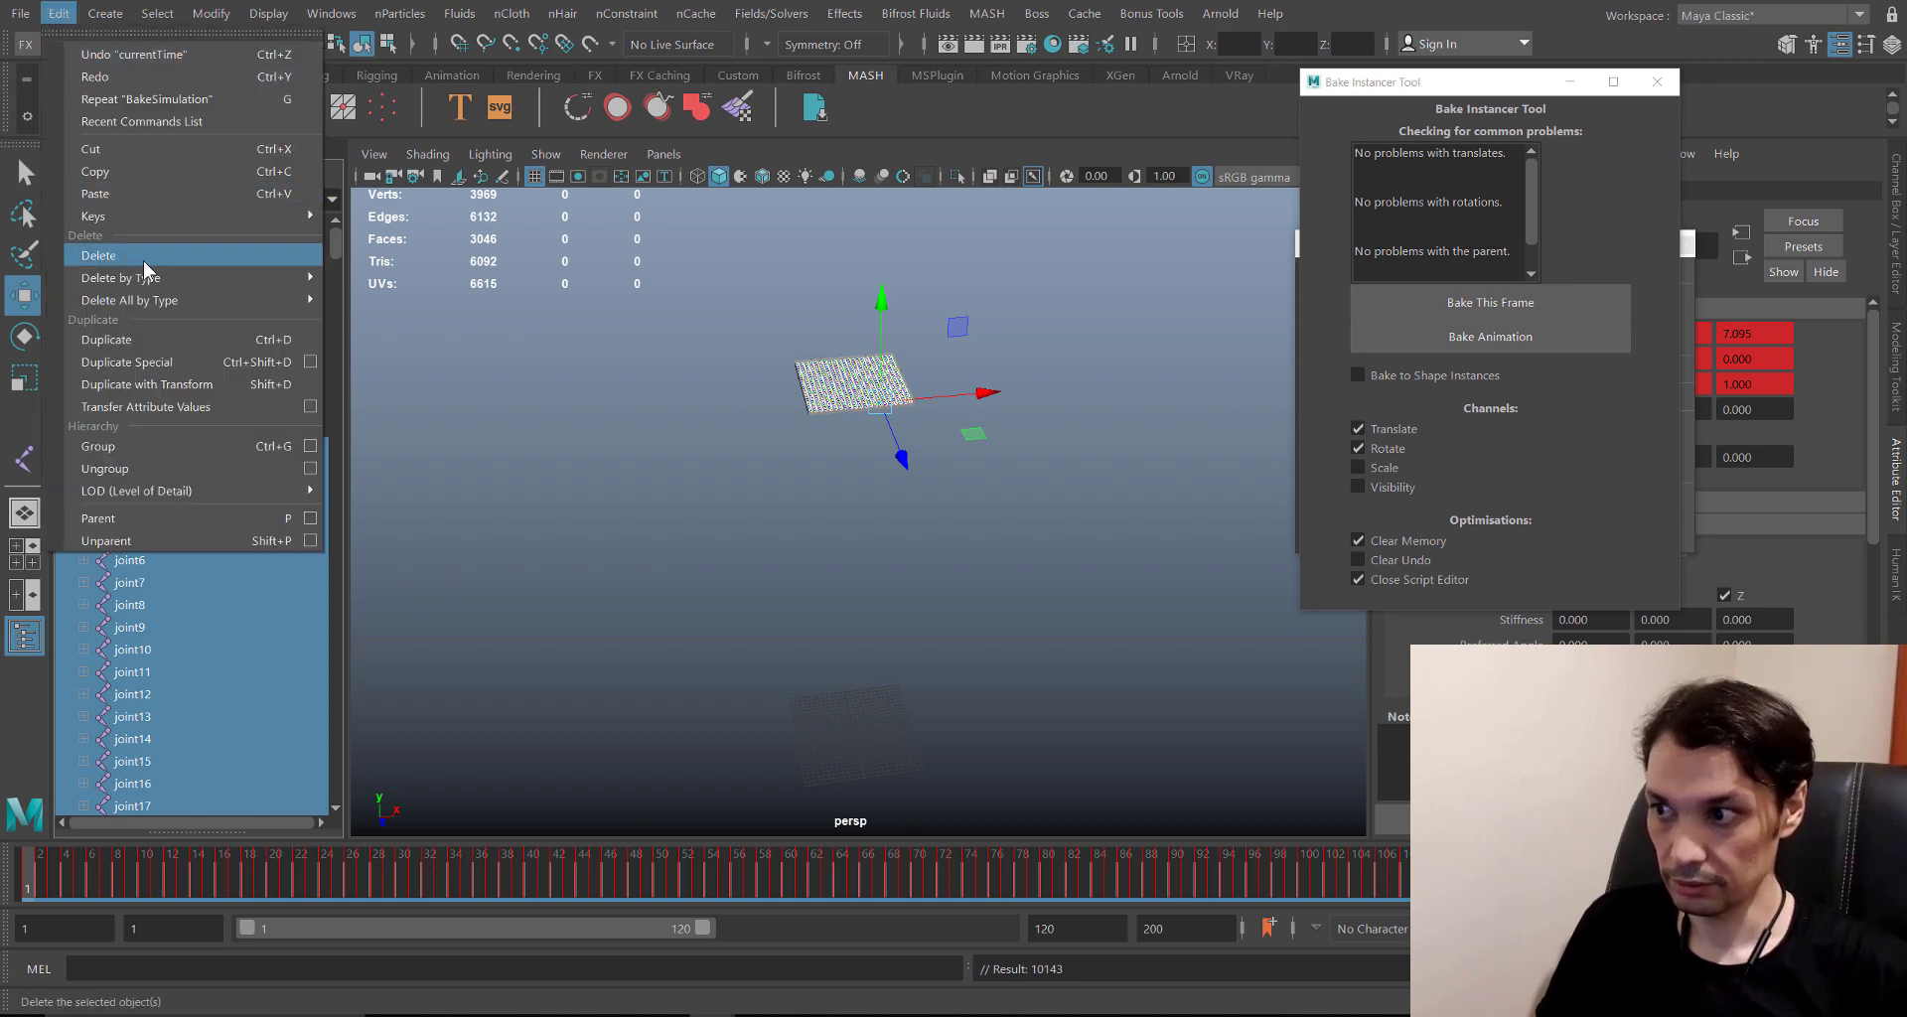
pyautogui.moveTo(258, 281)
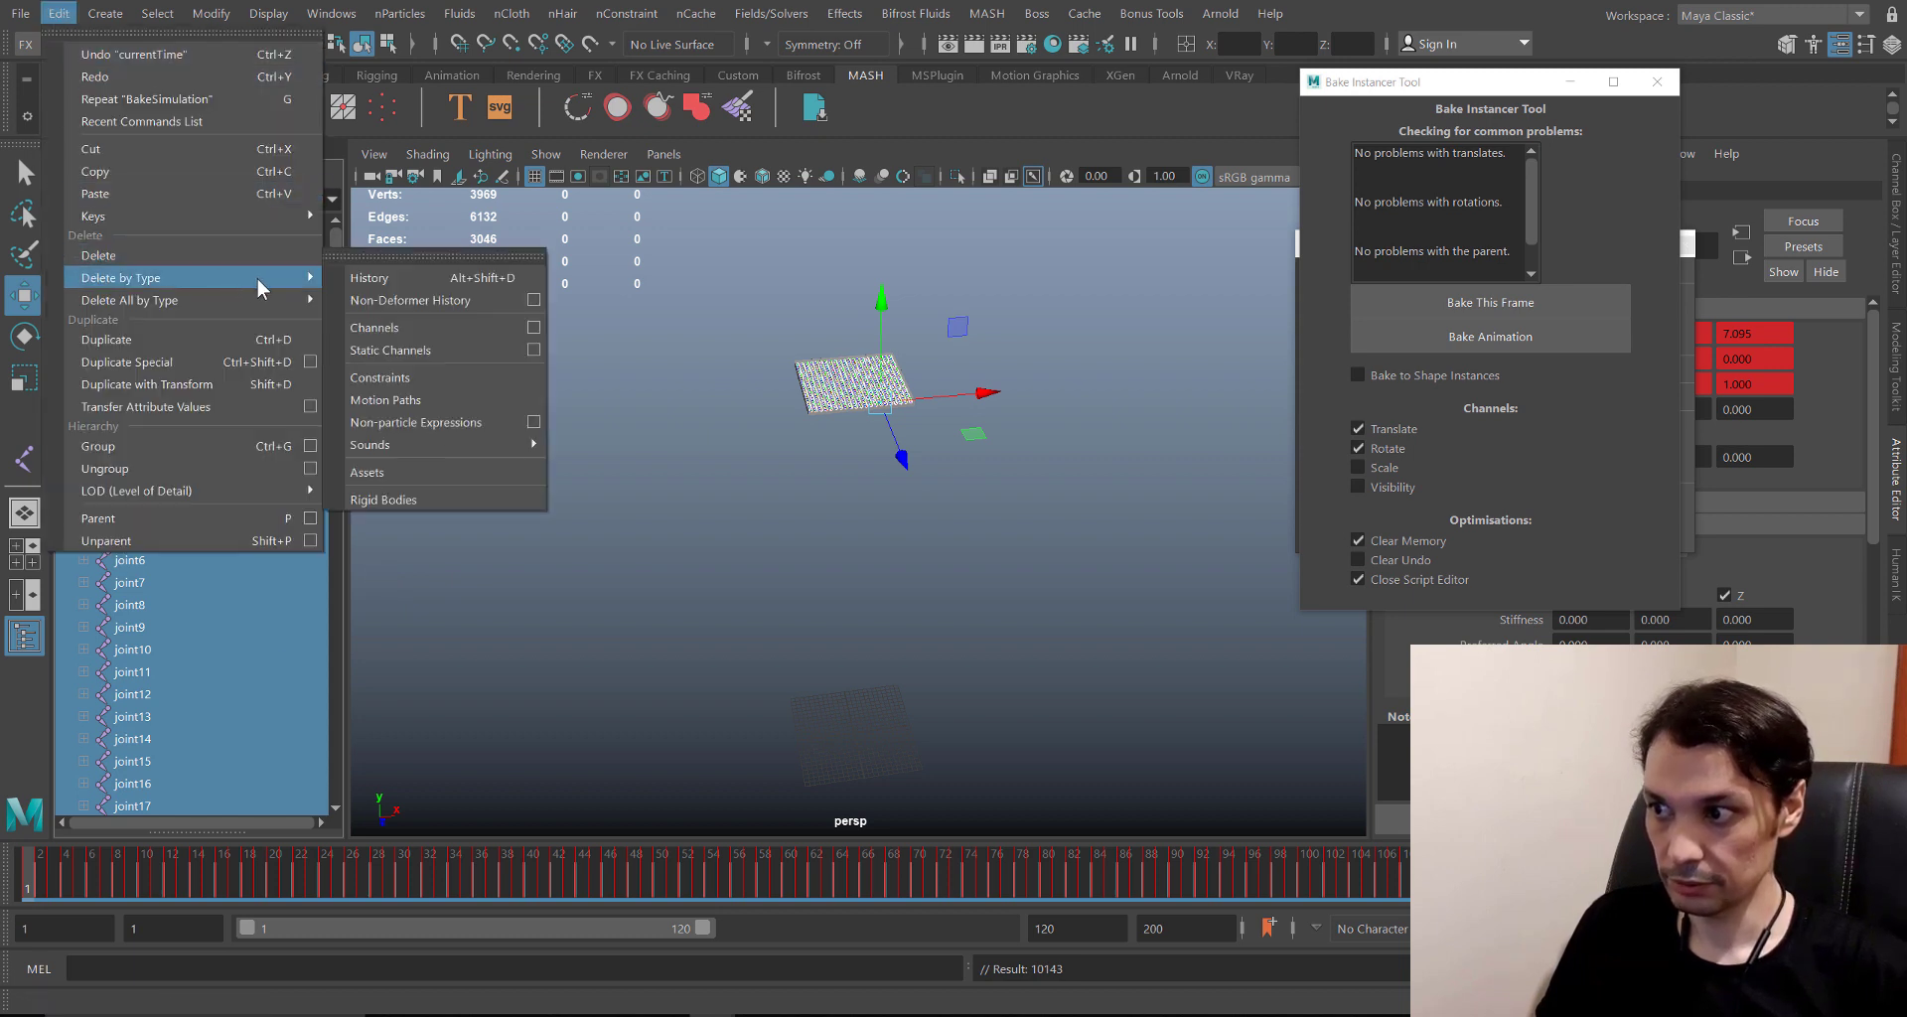
pyautogui.click(472, 379)
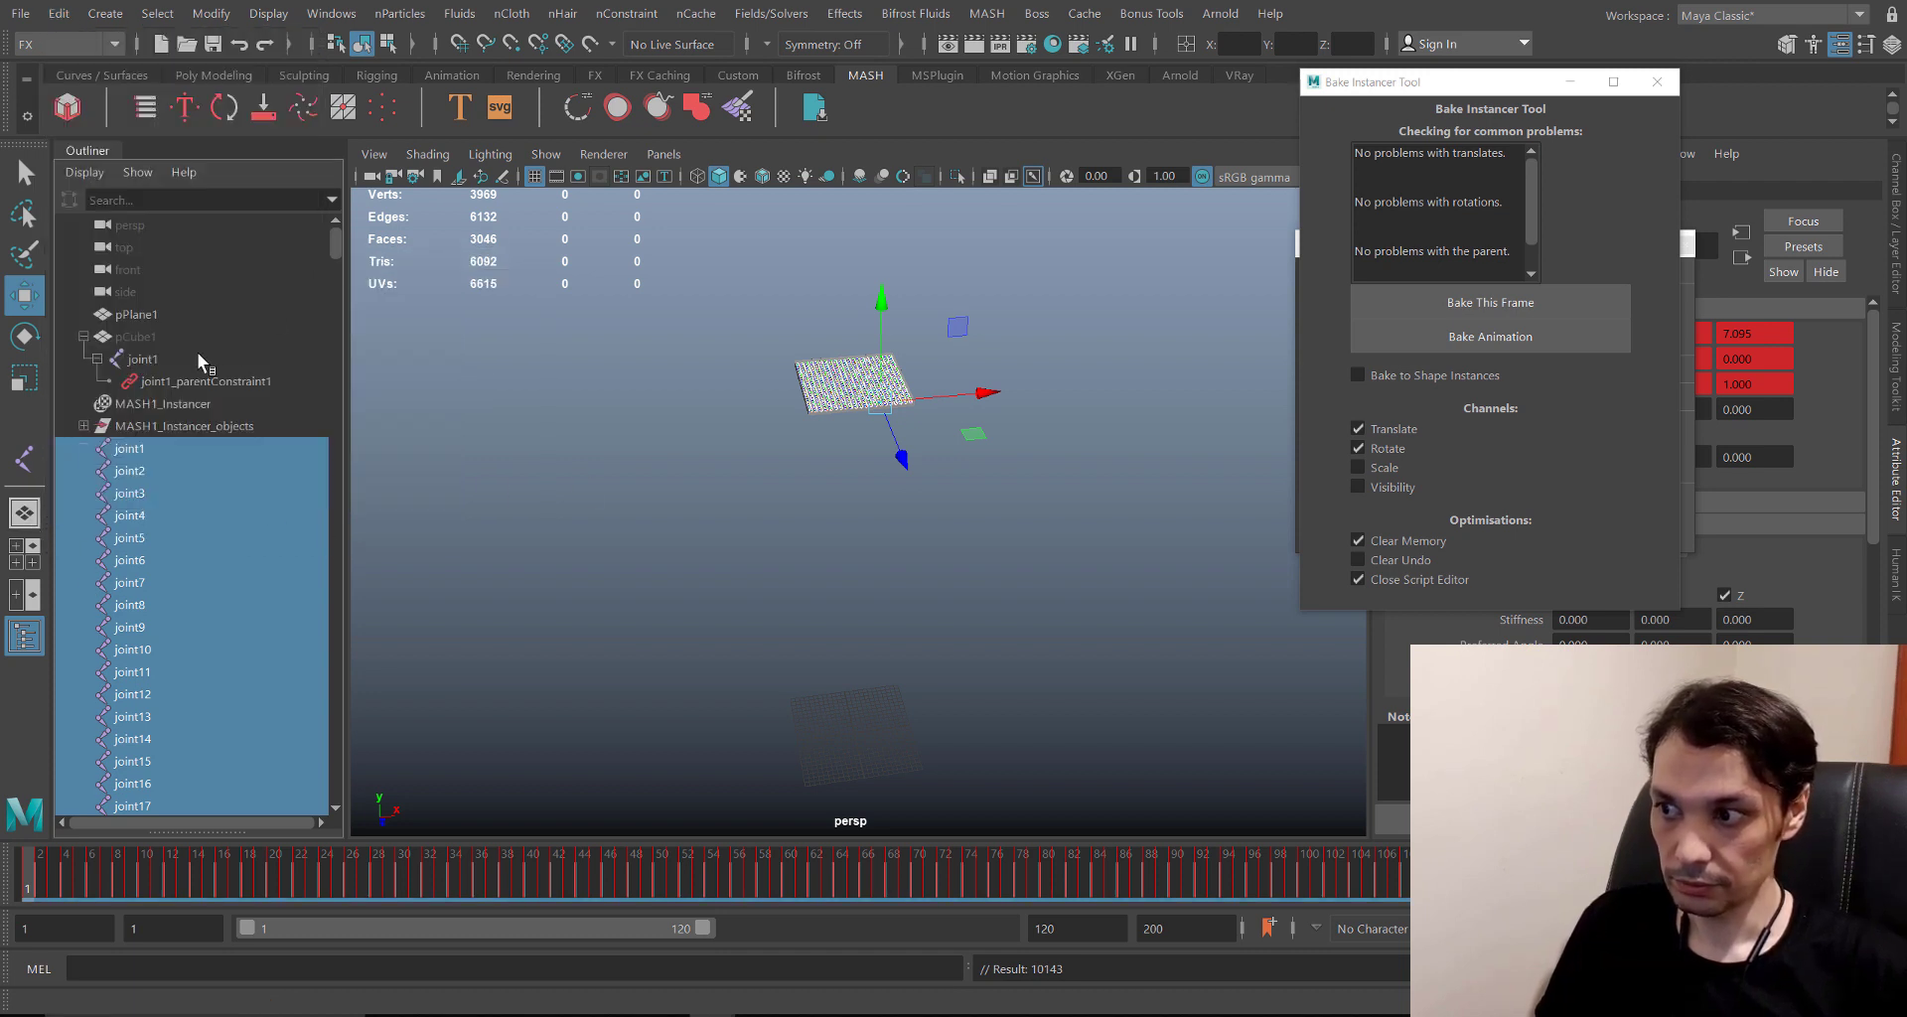
# - Delete MASH1_Instancer together with the MASH1_Instancer_objects group, leaving the unparented joints in the scene
pyautogui.click(175, 425)
pyautogui.click(84, 427)
pyautogui.click(85, 428)
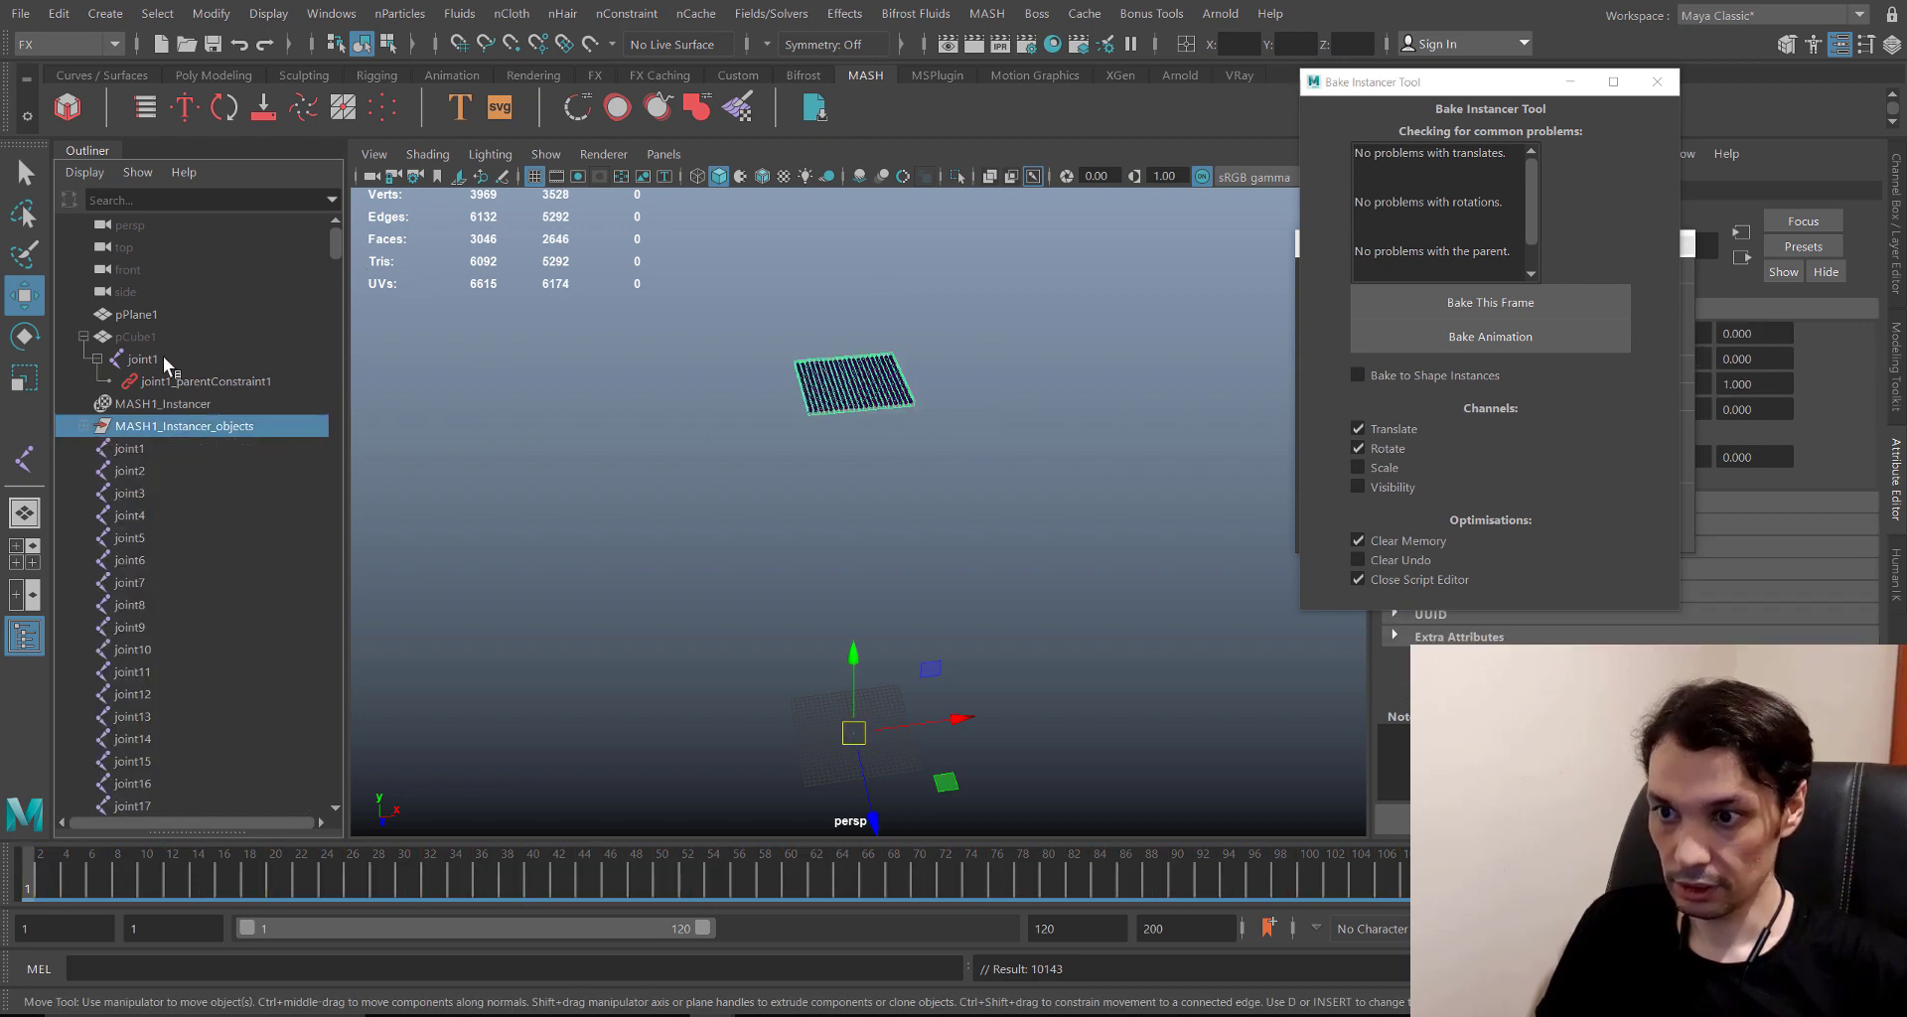
pyautogui.click(173, 403)
pyautogui.click(86, 427)
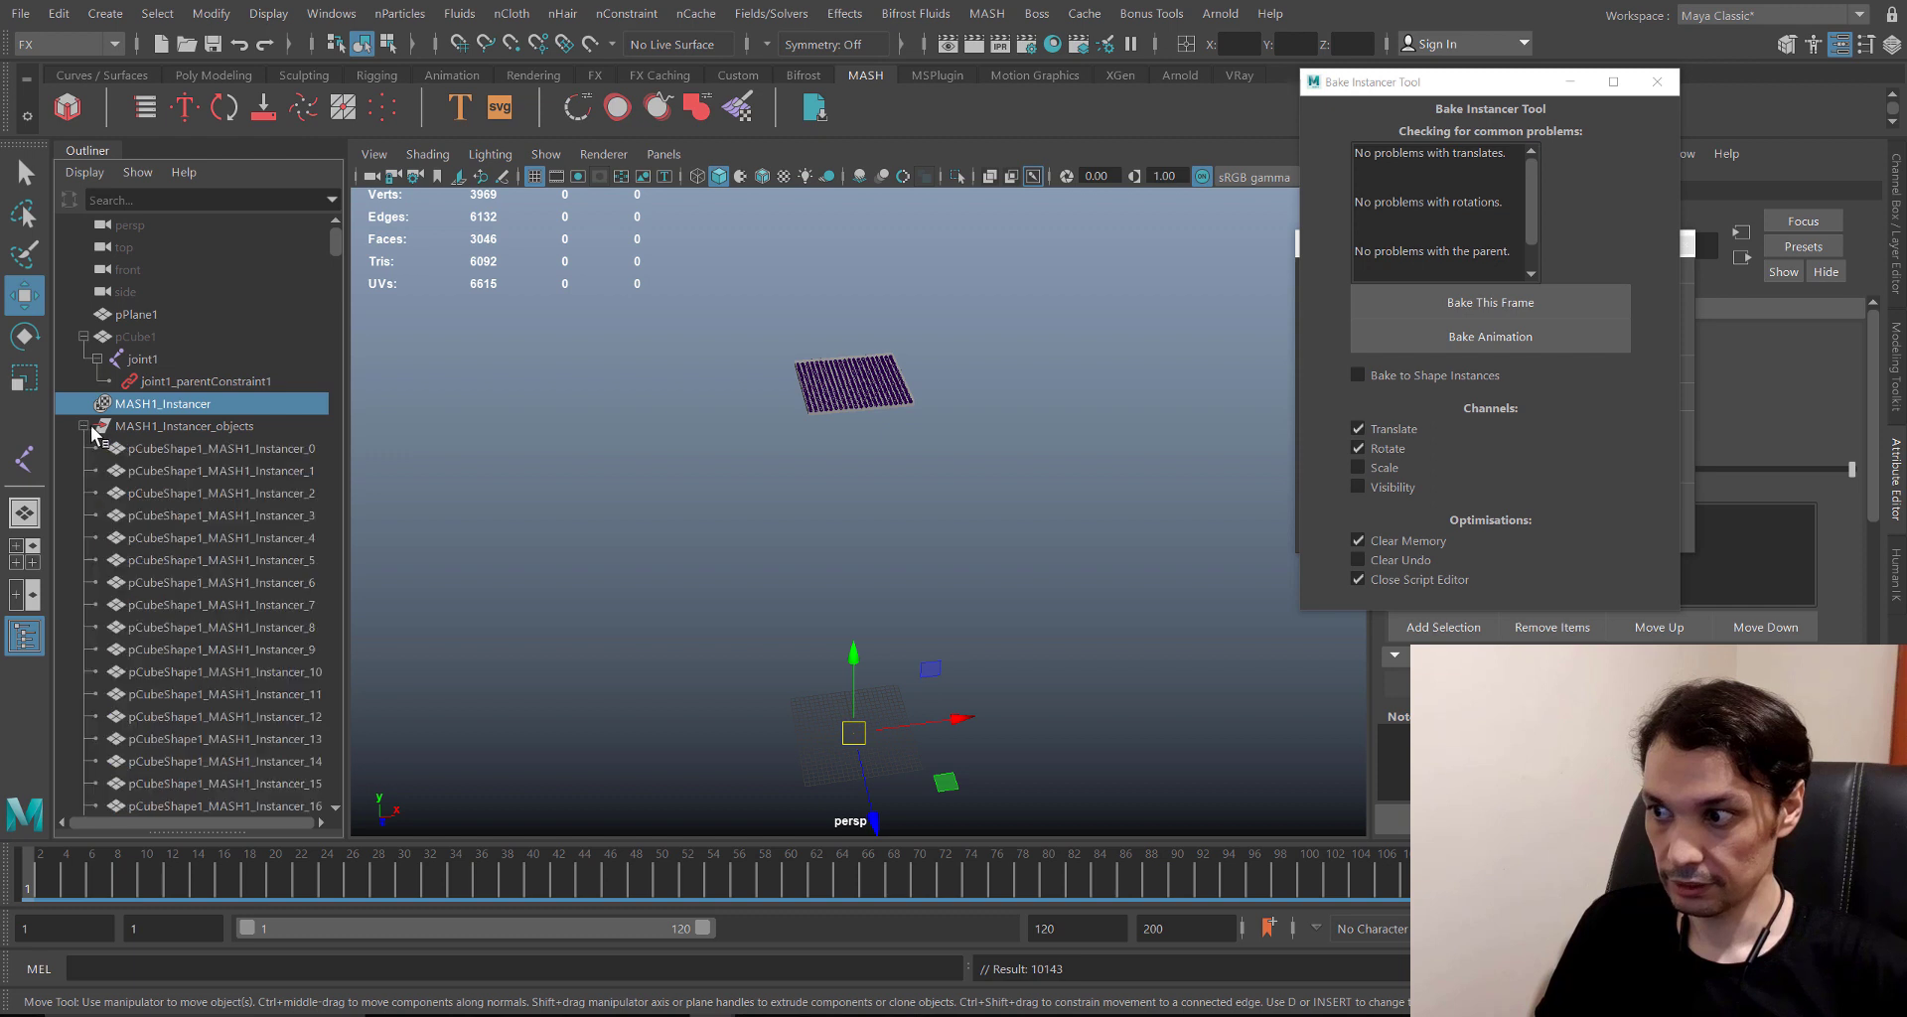
pyautogui.click(85, 426)
pyautogui.keyDown('shift'); pyautogui.click(159, 429); pyautogui.keyUp('shift')
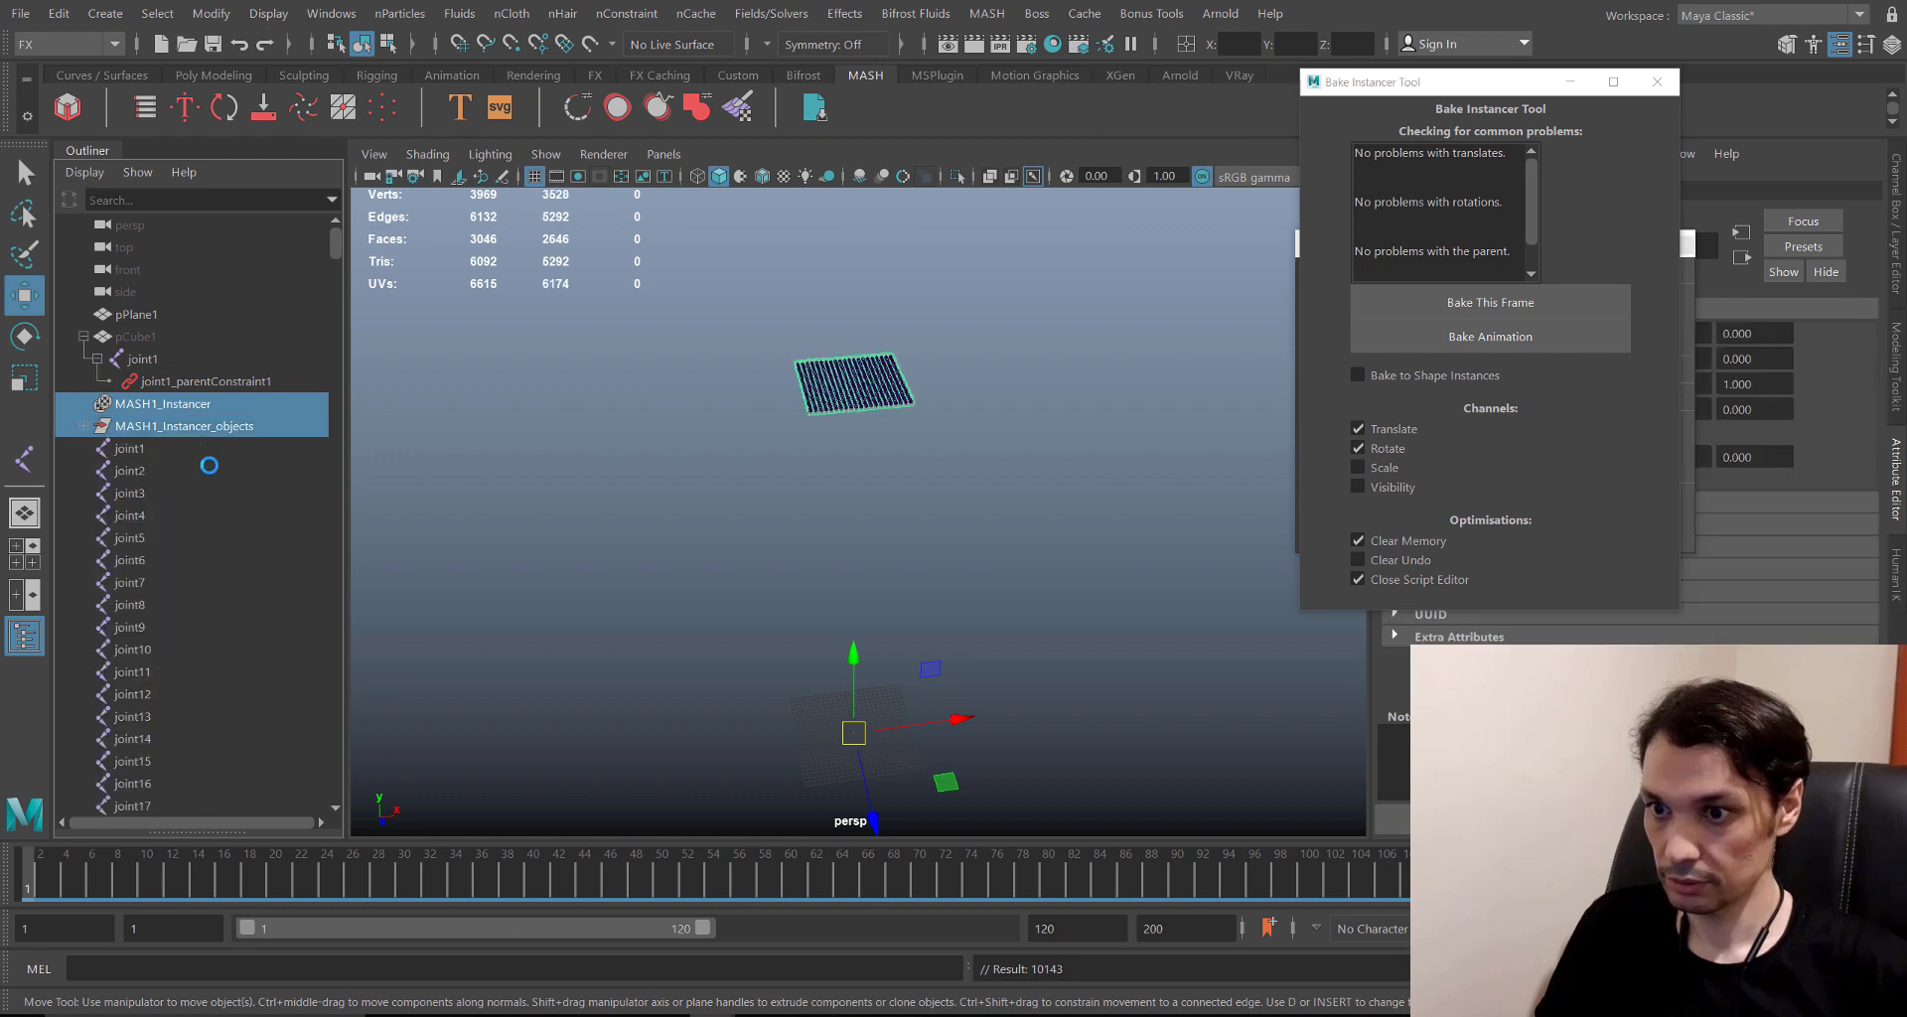
pyautogui.press('Delete')
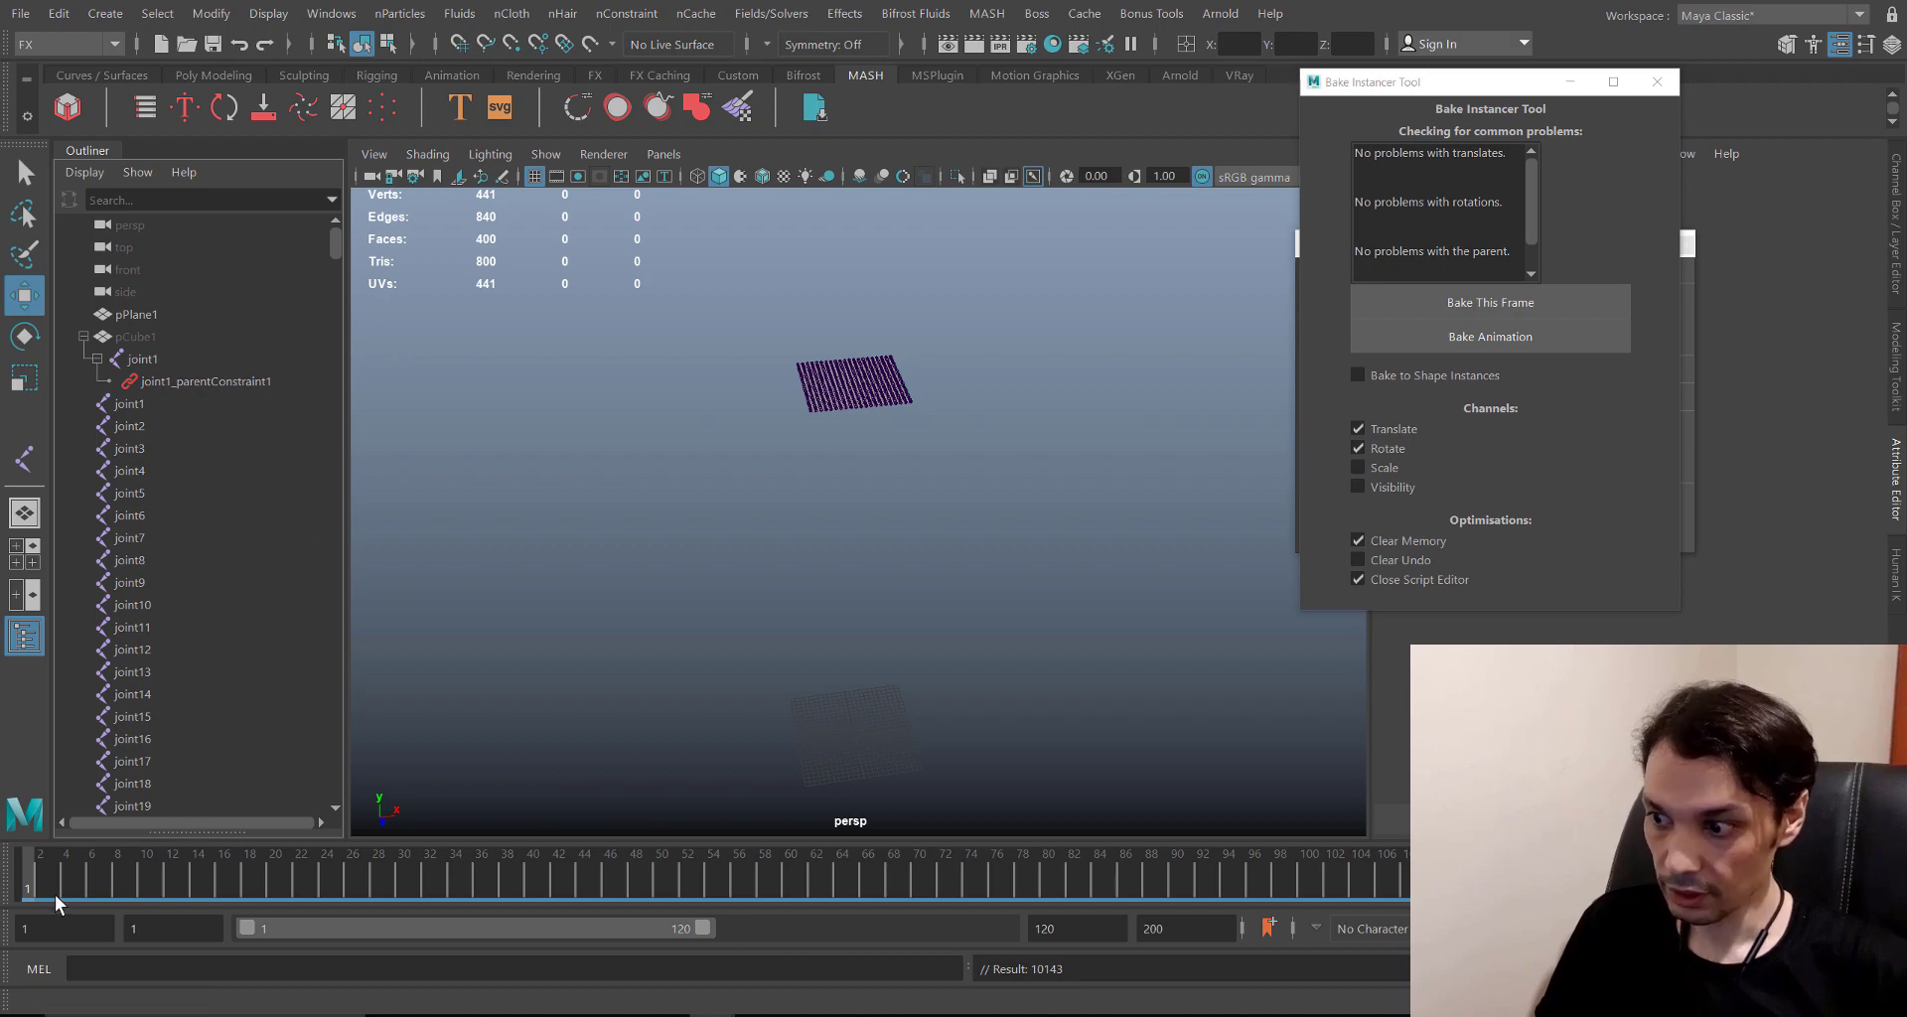
# - Scrub the animation from frame 1 and examine up close how the joints sit on the plane
pyautogui.moveTo(56, 892); pyautogui.dragTo(3, 880)
pyautogui.keyDown('alt'); pyautogui.moveTo(852, 388); pyautogui.dragTo(823, 477, button='middle'); pyautogui.keyUp('alt')
pyautogui.keyDown('alt'); pyautogui.moveTo(823, 477); pyautogui.dragTo(1043, 710, button='right'); pyautogui.keyUp('alt')
pyautogui.keyDown('alt'); pyautogui.moveTo(556, 526); pyautogui.dragTo(761, 514, button='middle'); pyautogui.keyUp('alt')
pyautogui.scroll(8, 762, 523)
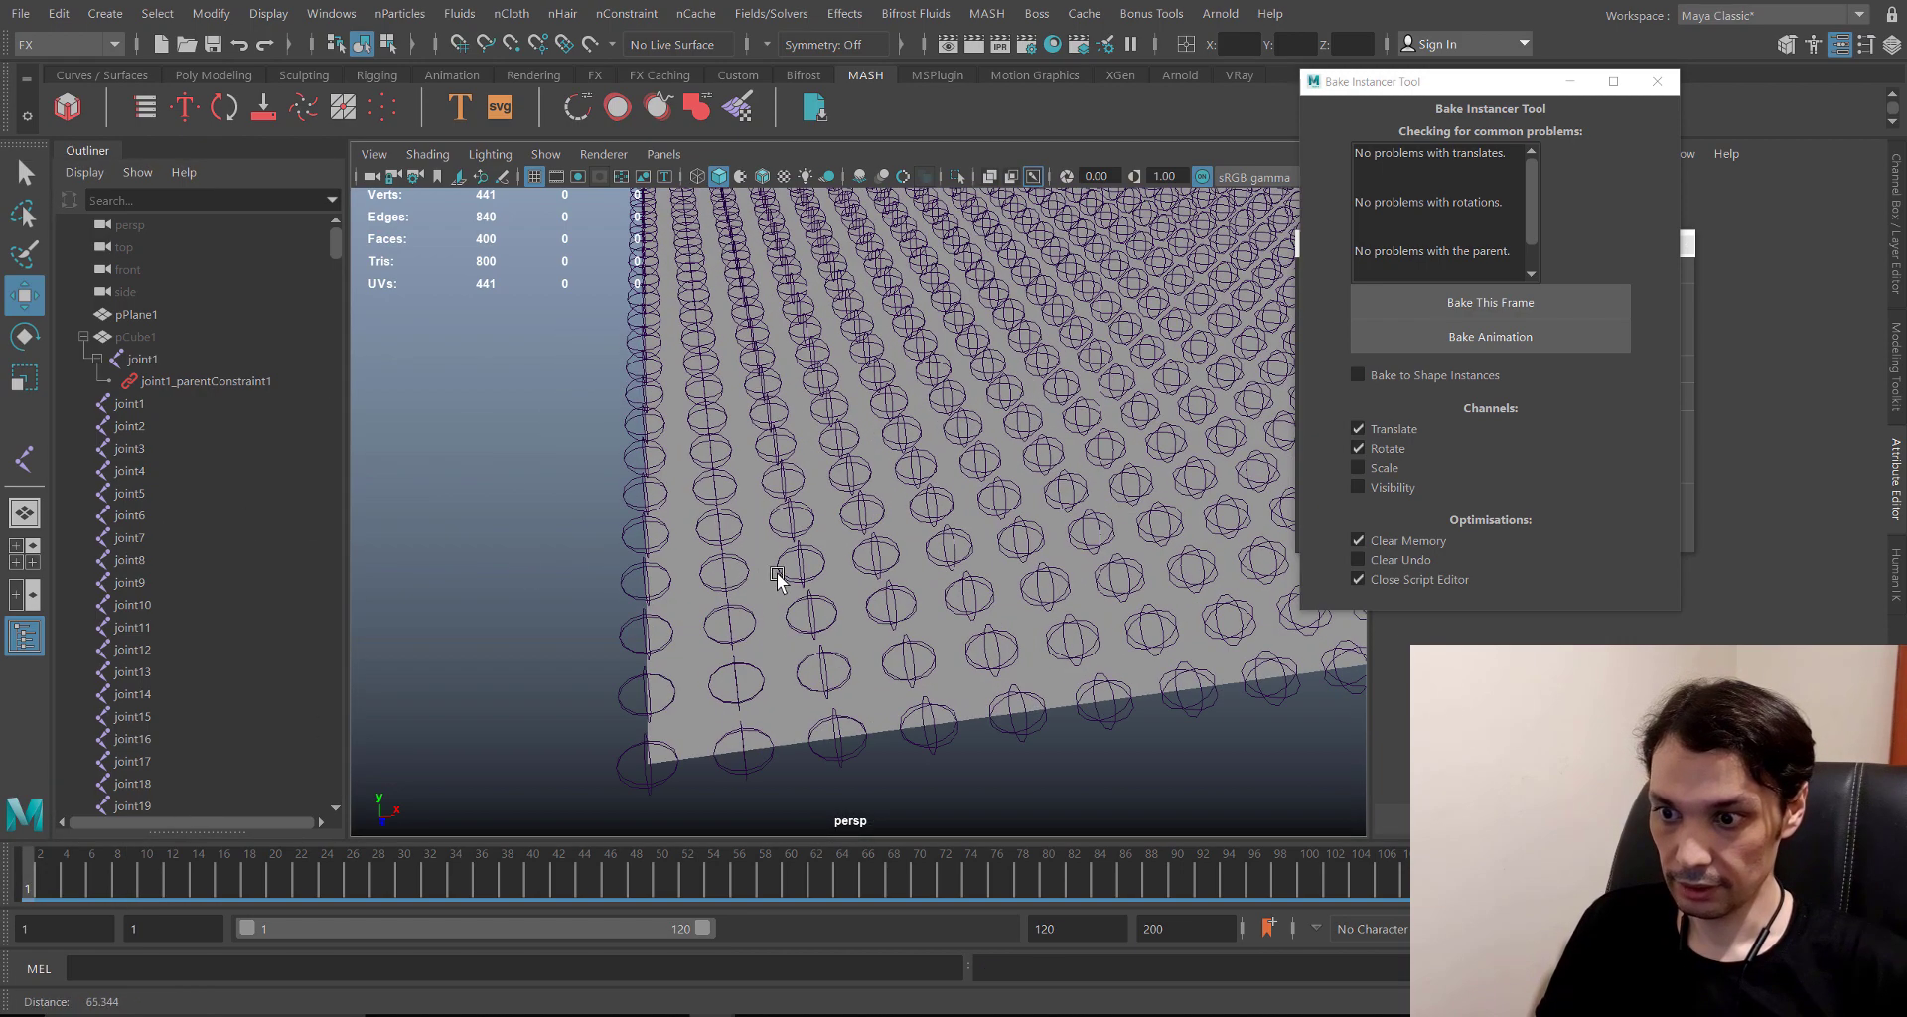
# - Close the Bake Instancer Tool and duplicate the animated plane pPlane1
pyautogui.click(778, 697)
pyautogui.scroll(-10, 820, 484)
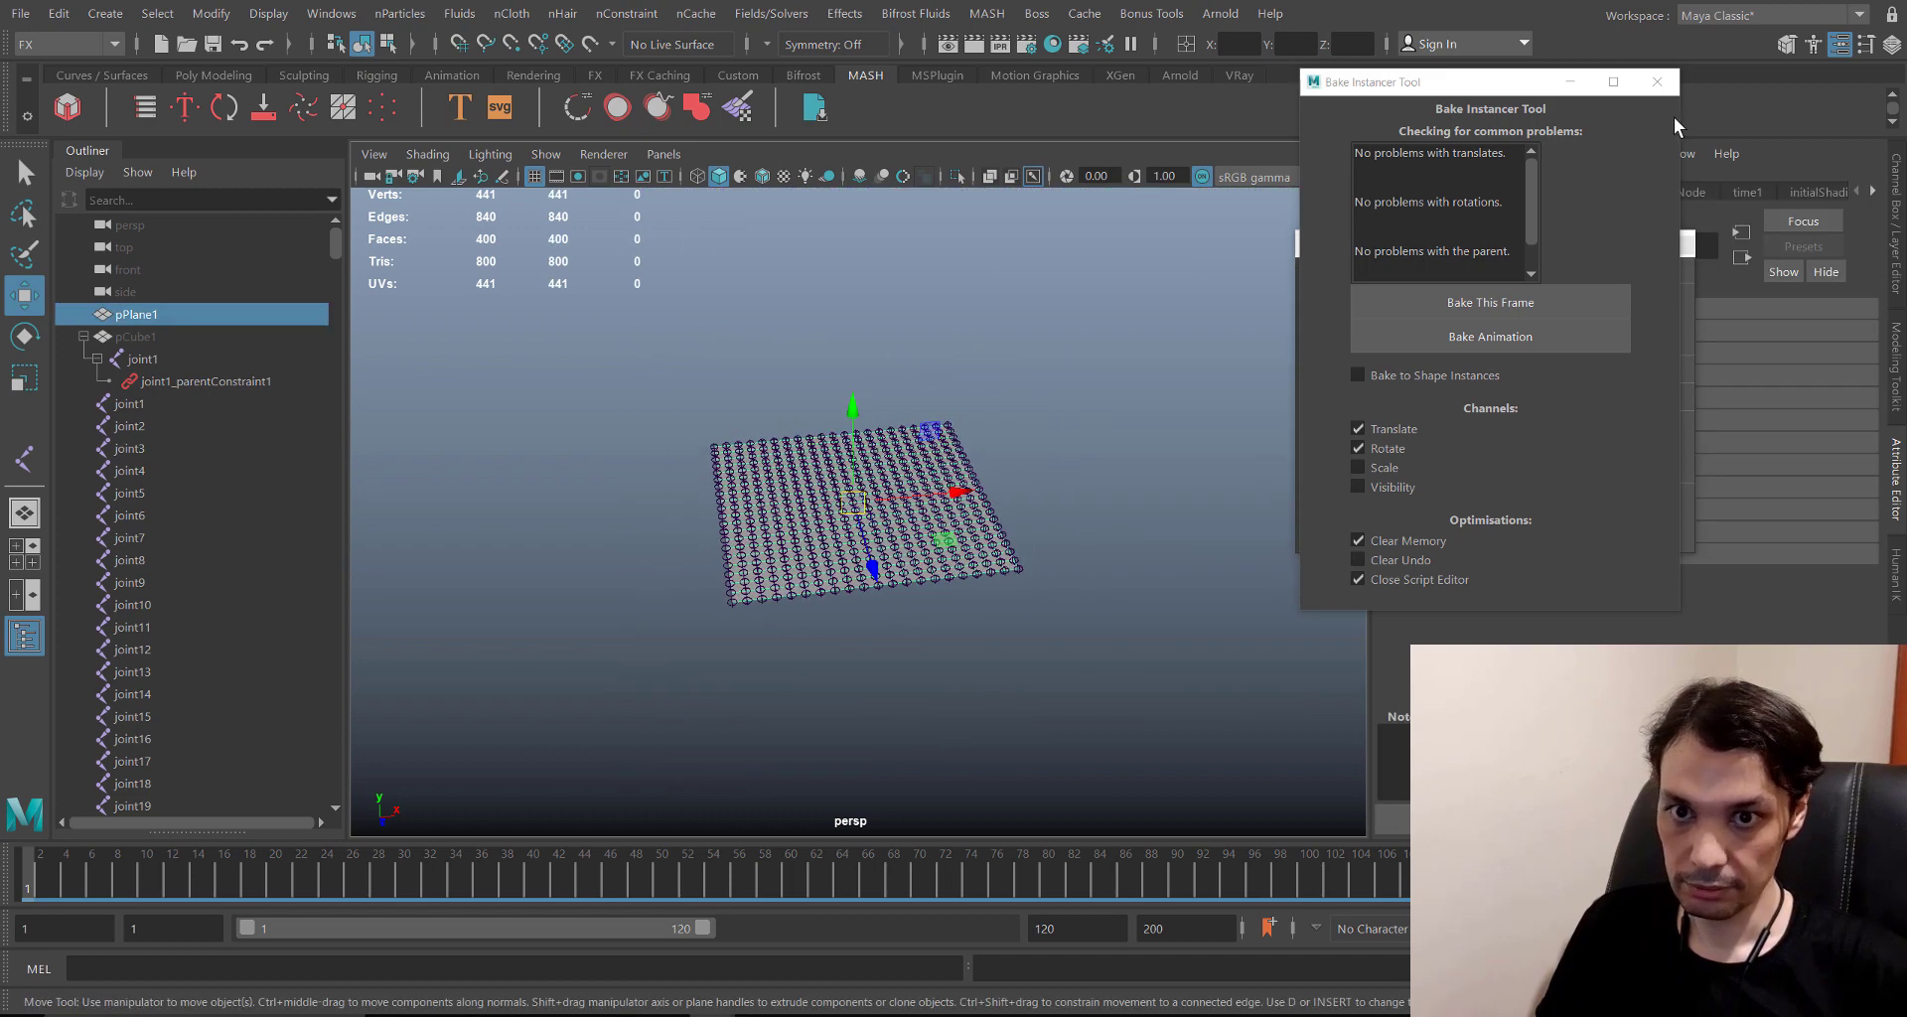
pyautogui.click(1664, 86)
pyautogui.keyDown('alt'); pyautogui.moveTo(874, 504); pyautogui.dragTo(905, 497); pyautogui.keyUp('alt')
pyautogui.hotkey('ctrl', 'd')
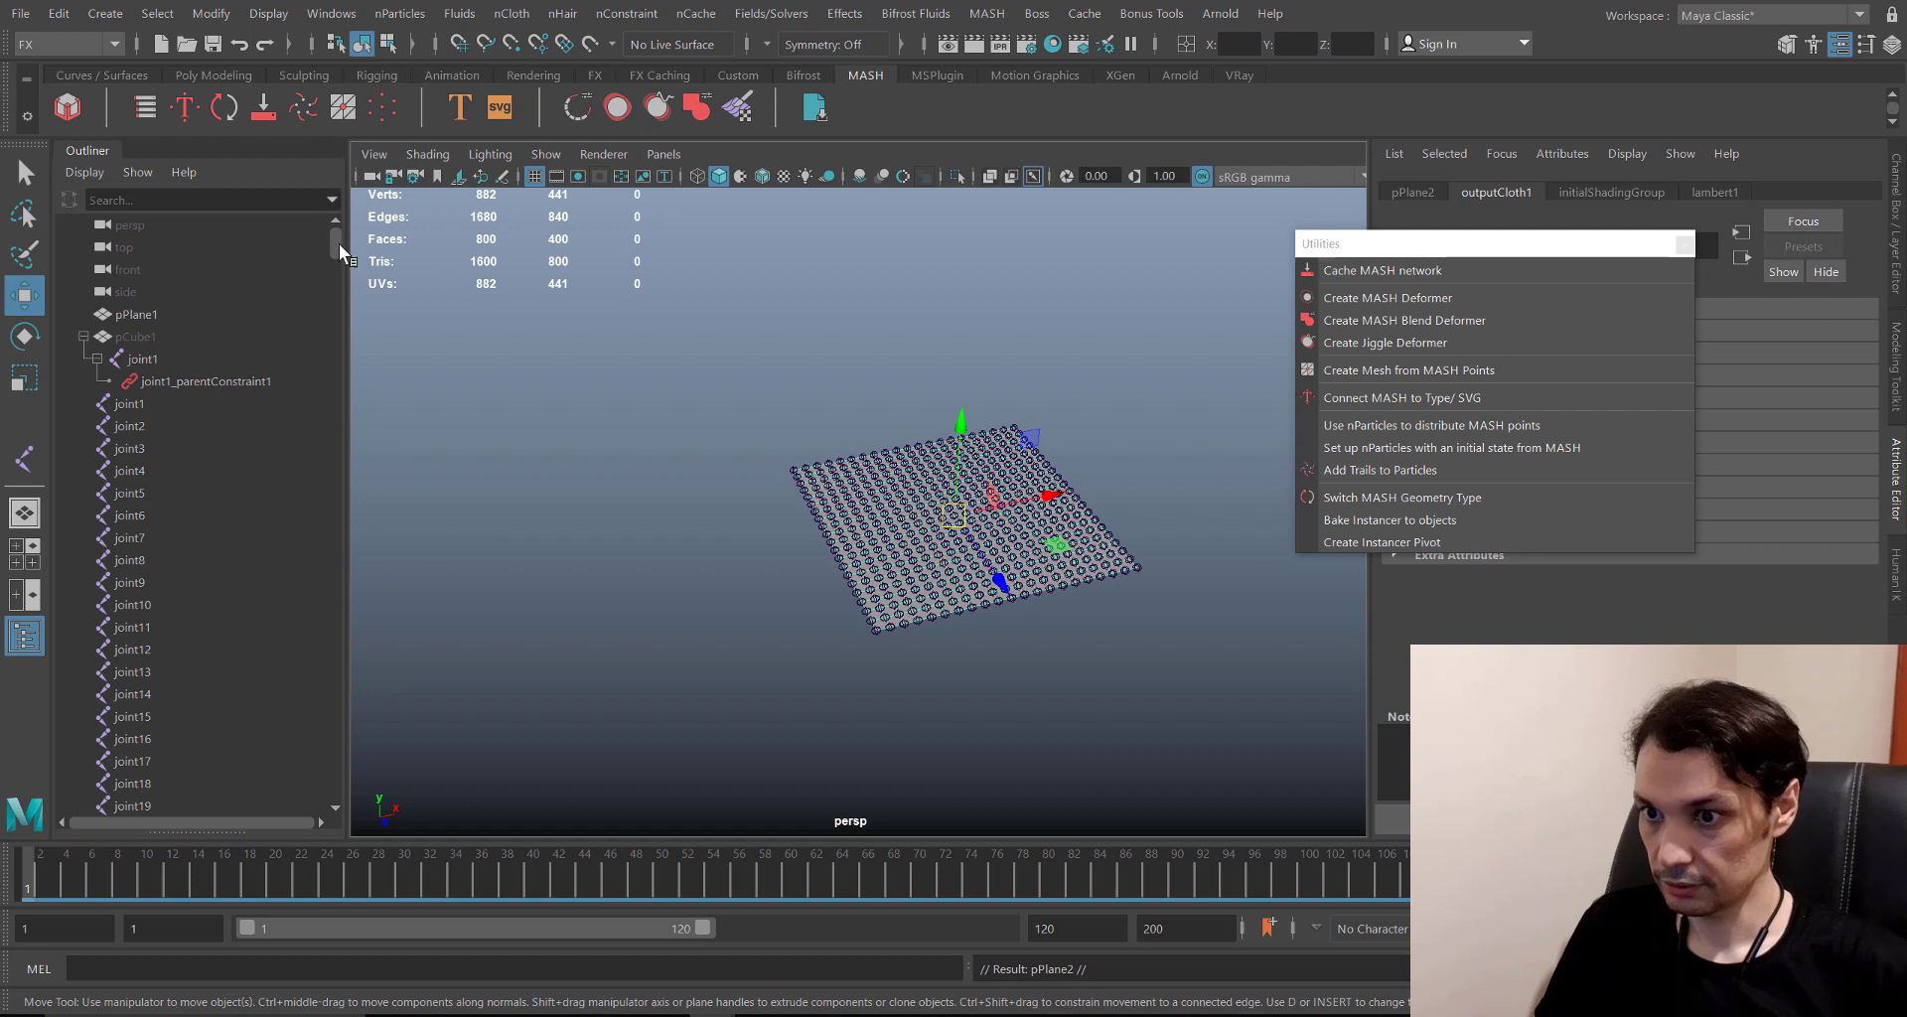
# - Delete the original Alembic plane pPlane1 and collapse the pCube1 hierarchy
pyautogui.click(159, 314)
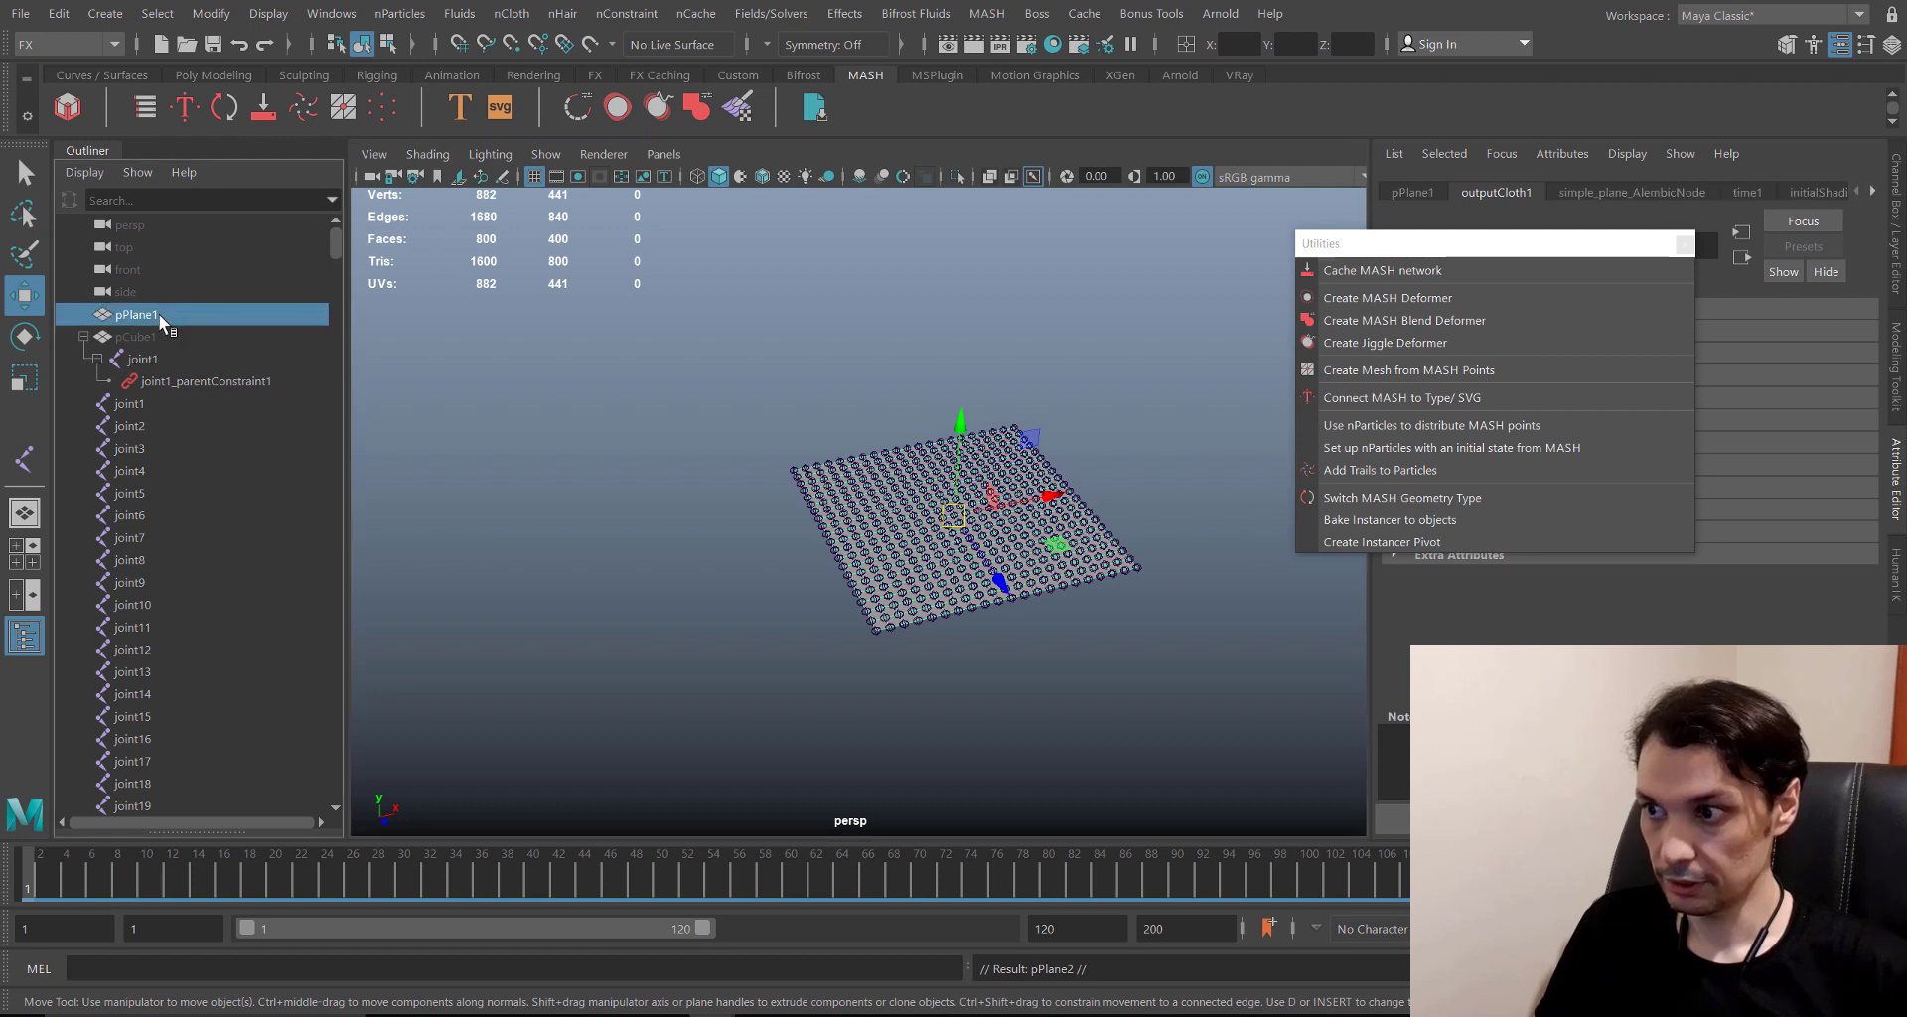
pyautogui.click(84, 337)
pyautogui.press('Delete')
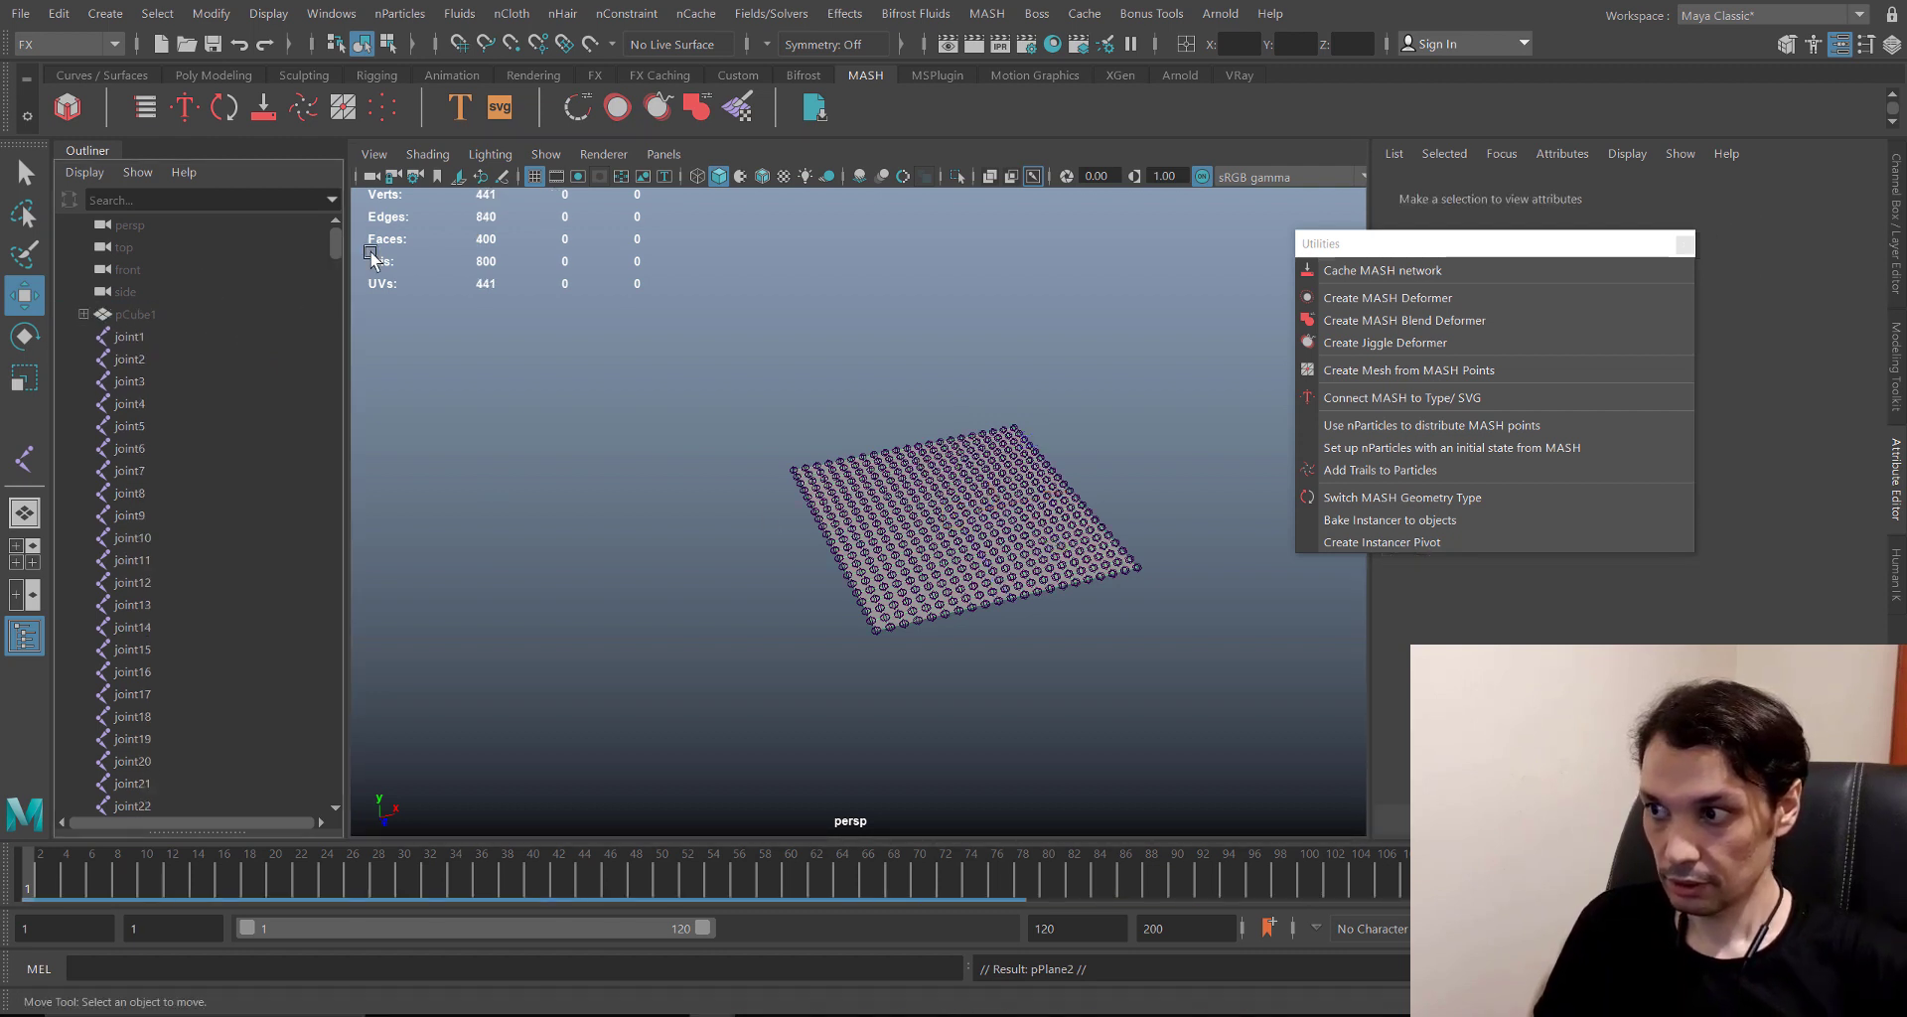
# - Select pPlane2 at the end of the joint list and play back the animation, returning to frame 1
pyautogui.moveTo(337, 246); pyautogui.dragTo(278, 794)
pyautogui.click(159, 741)
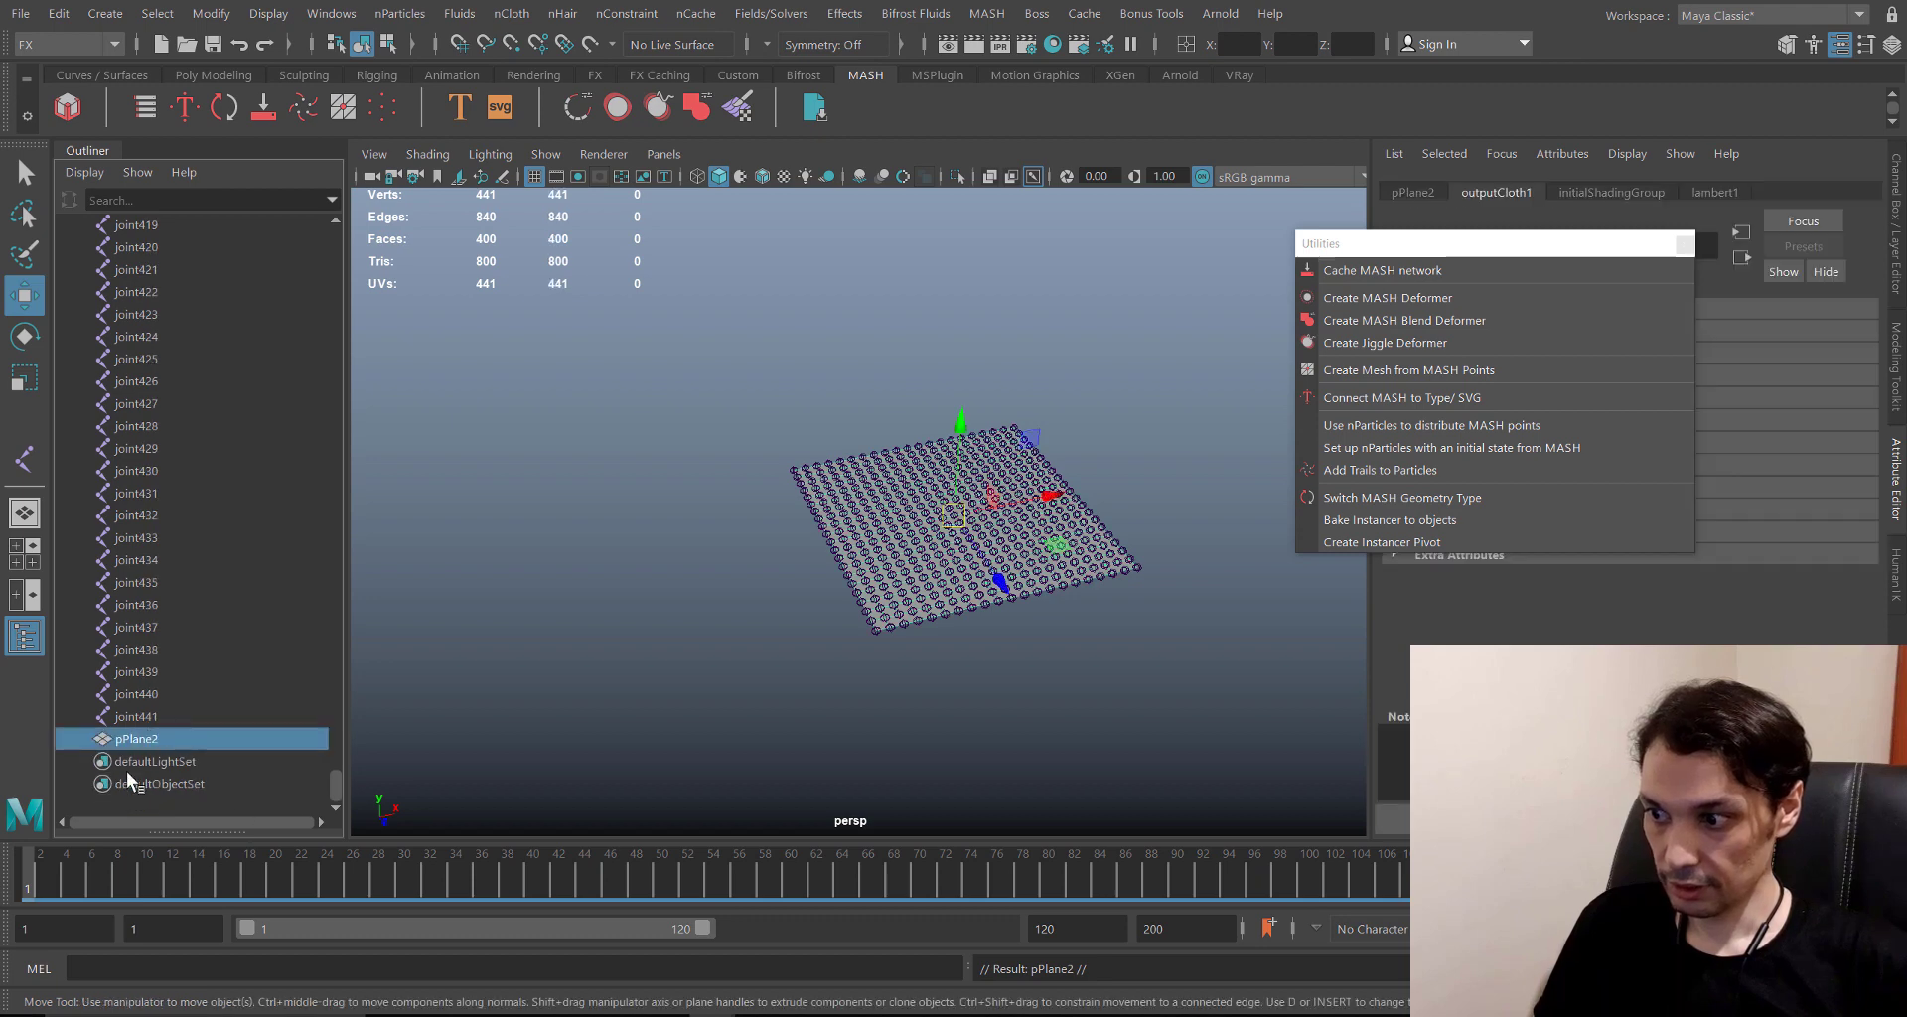
pyautogui.hotkey('alt', 'v')
pyautogui.moveTo(232, 902); pyautogui.dragTo(4, 939)
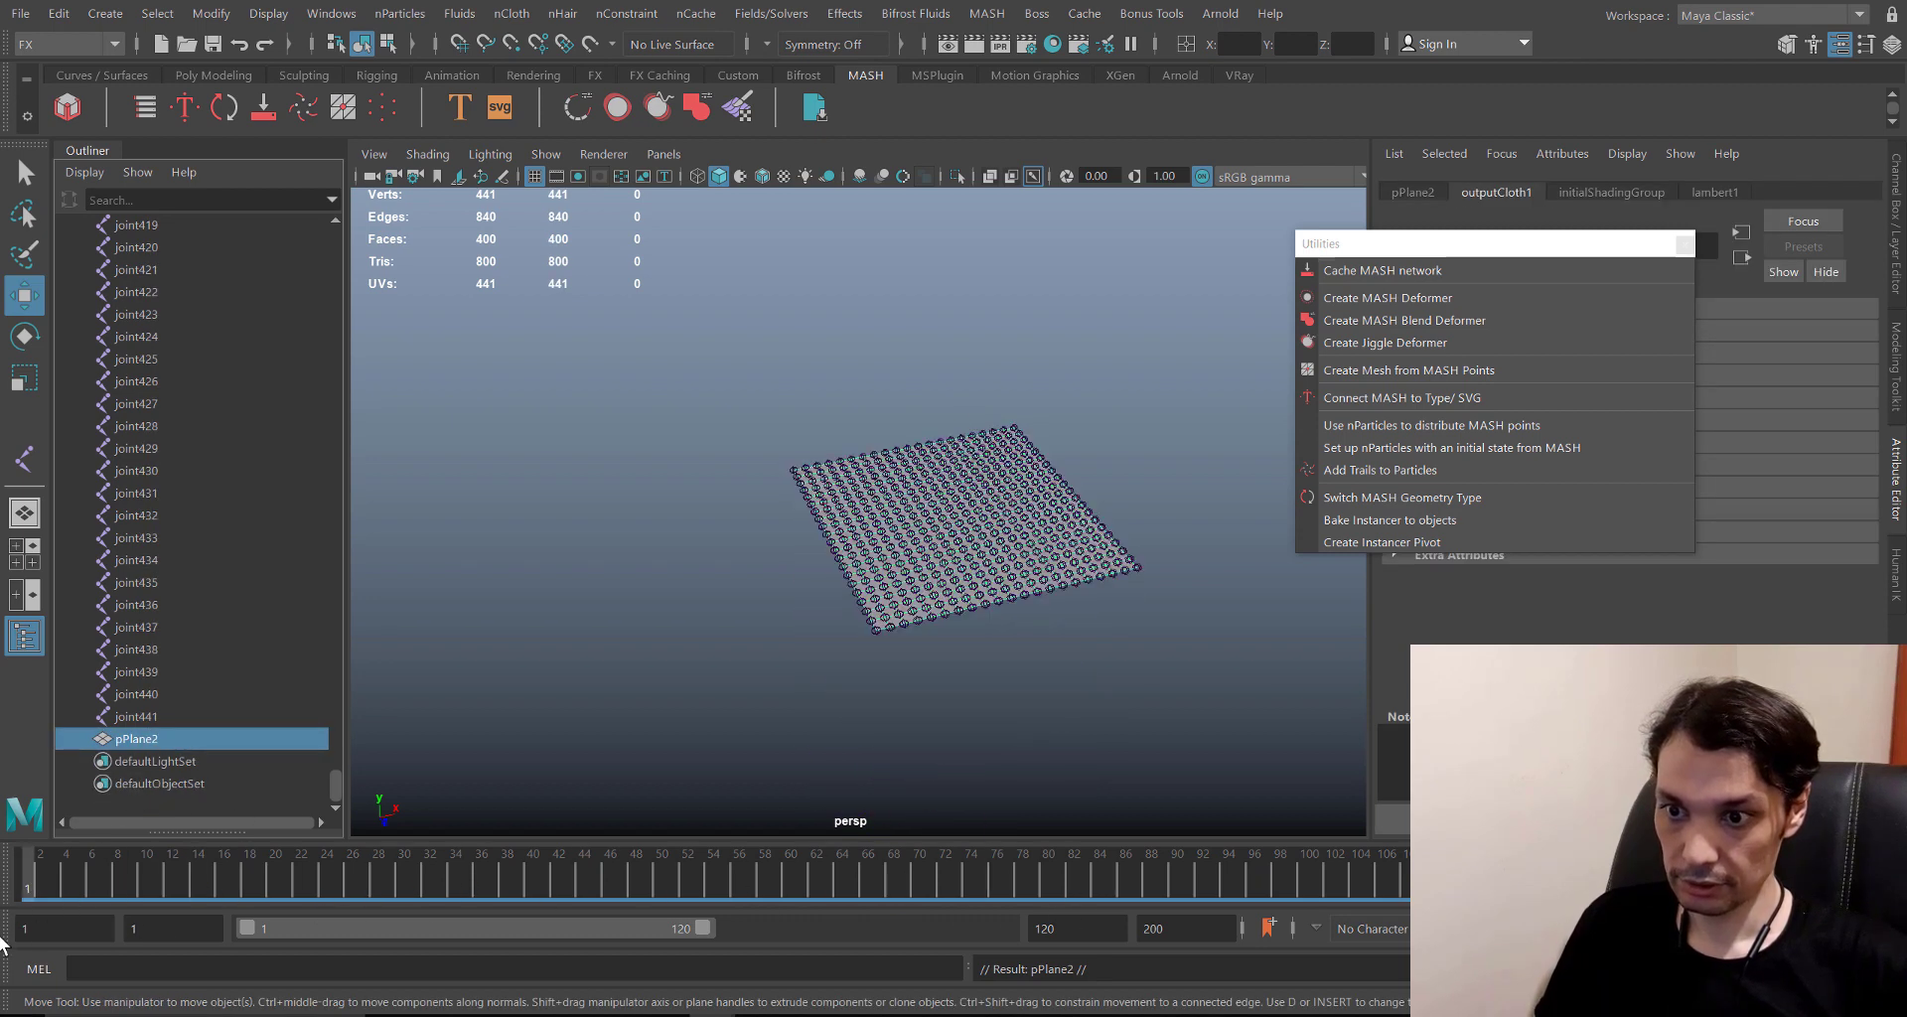
# - Select all the baked joints together with pPlane2, switch to the Rigging menu set and bind the plane with Bind Skin
pyautogui.keyDown('alt'); pyautogui.moveTo(1093, 600); pyautogui.dragTo(628, 404, button='right'); pyautogui.keyUp('alt')
pyautogui.keyDown('alt'); pyautogui.moveTo(725, 348); pyautogui.dragTo(712, 323, button='middle'); pyautogui.keyUp('alt')
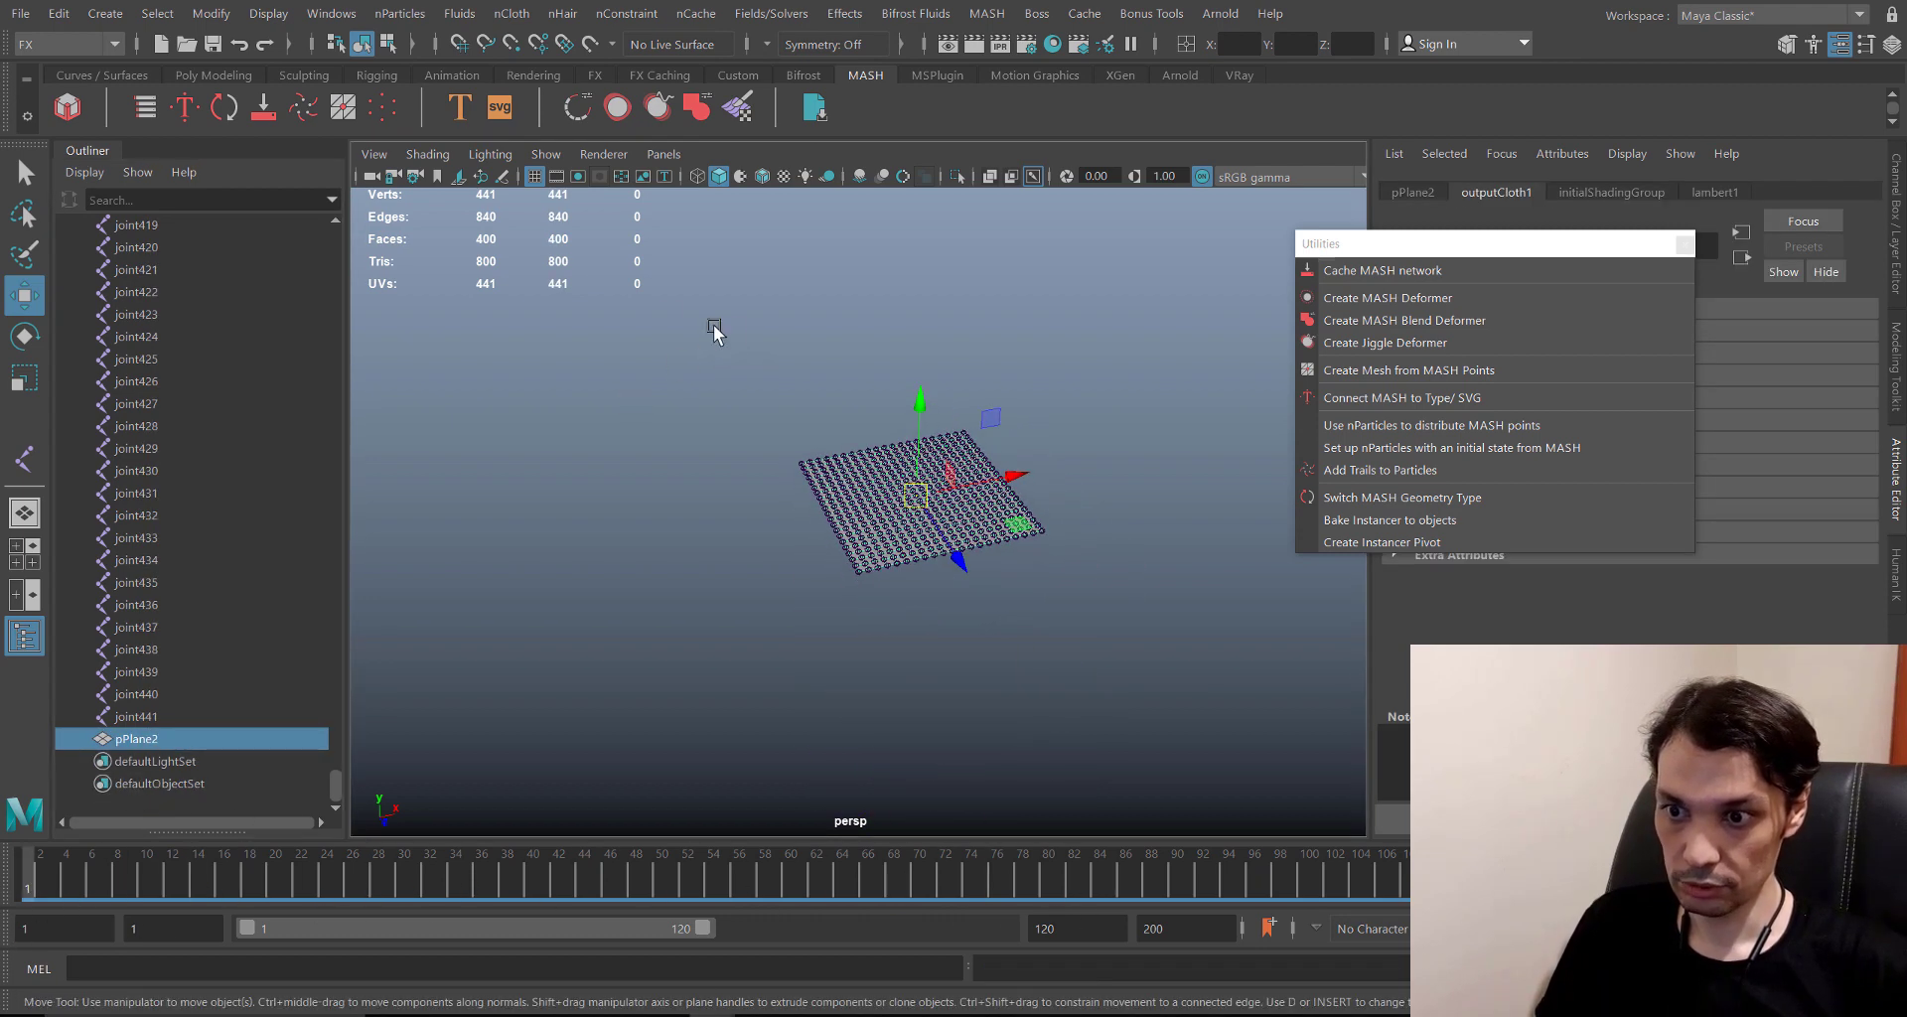
pyautogui.moveTo(1291, 715); pyautogui.dragTo(775, 408)
pyautogui.keyDown('alt'); pyautogui.moveTo(795, 428); pyautogui.dragTo(881, 523, button='right'); pyautogui.keyUp('alt')
pyautogui.keyDown('alt'); pyautogui.moveTo(881, 523); pyautogui.dragTo(860, 437, button='middle'); pyautogui.keyUp('alt')
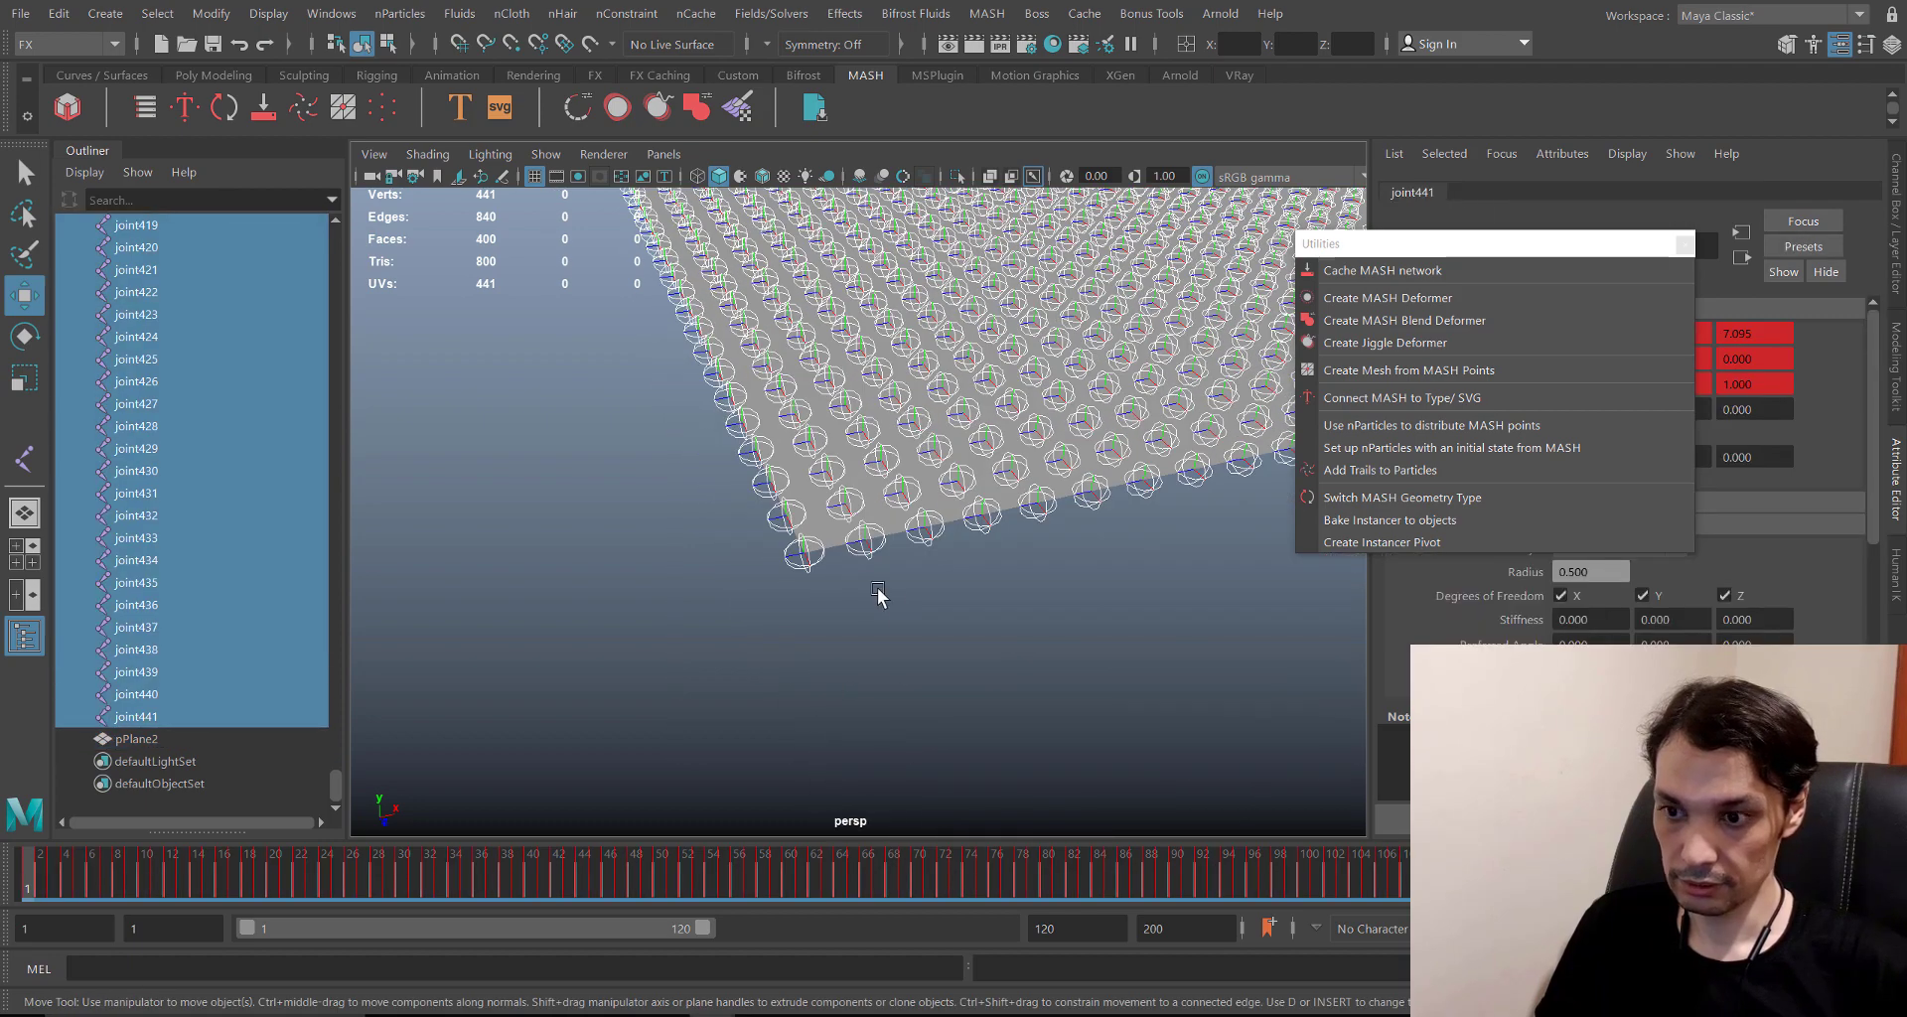
pyautogui.keyDown('shift'); pyautogui.click(838, 545); pyautogui.keyUp('shift')
pyautogui.scroll(-6, 904, 605)
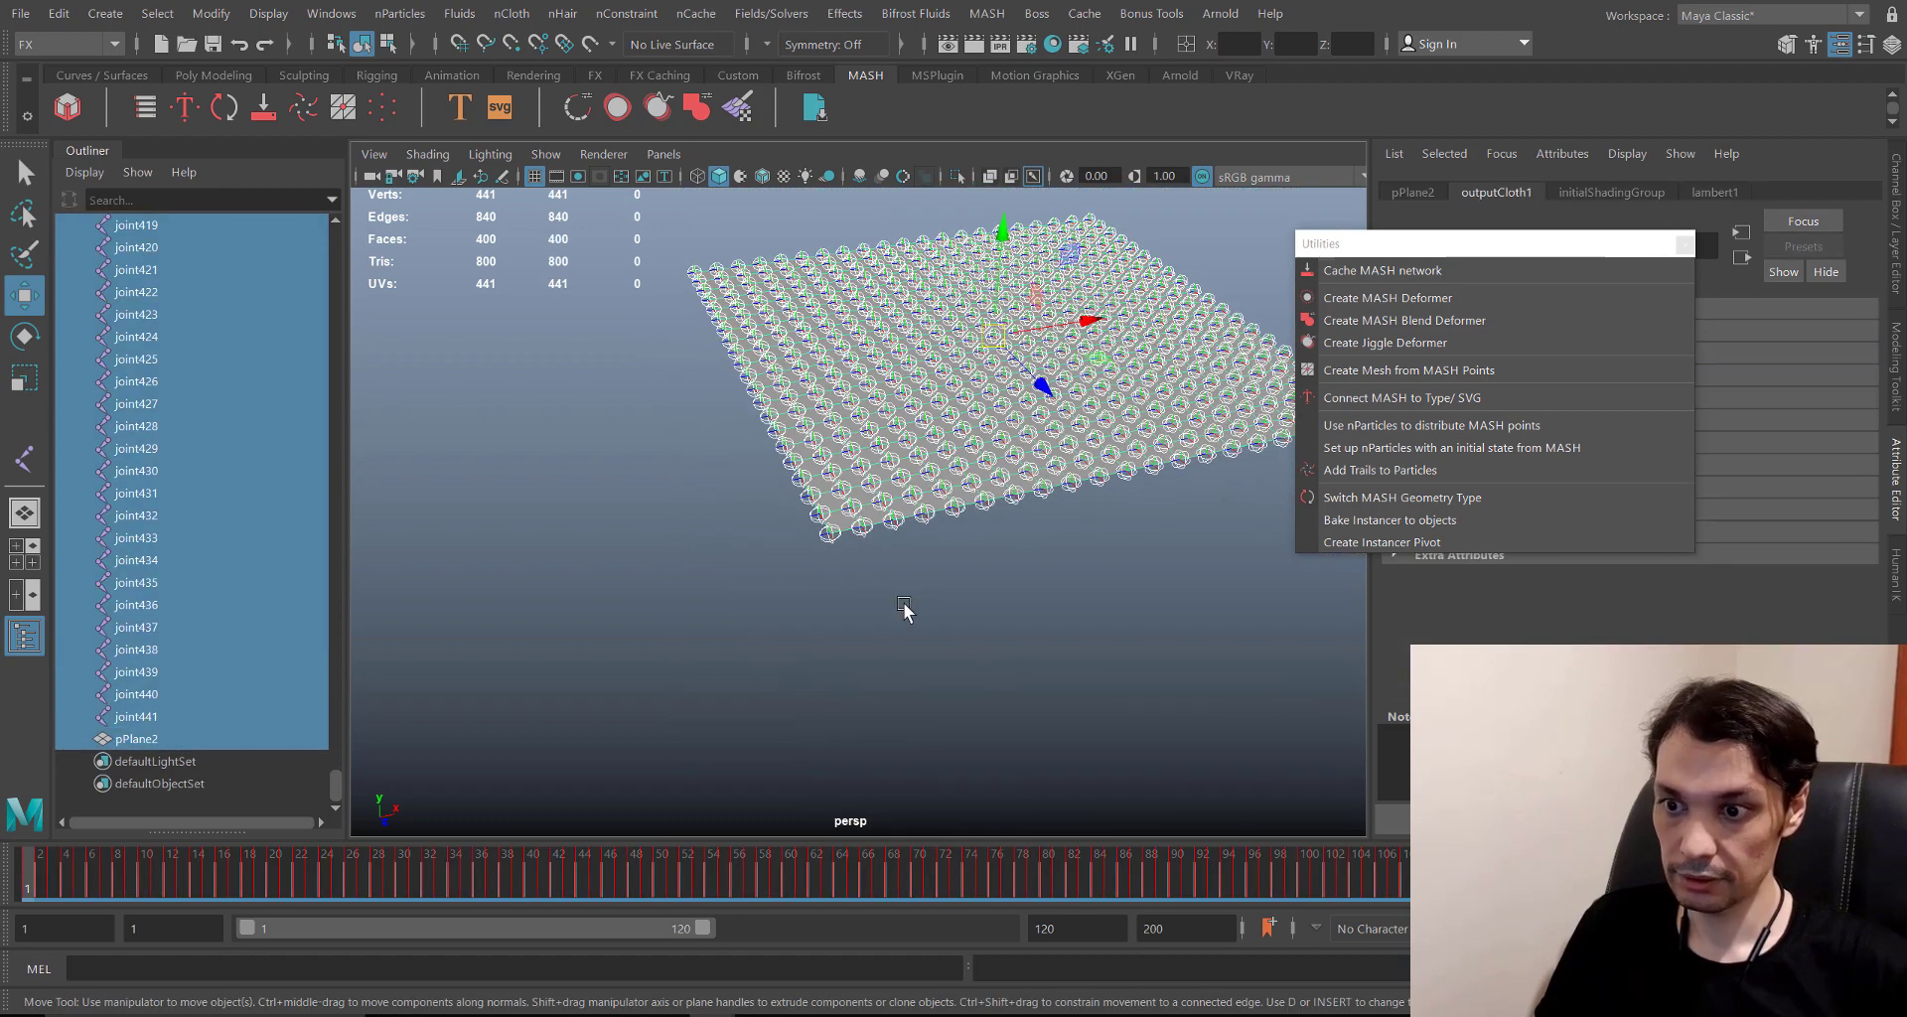
pyautogui.click(88, 46)
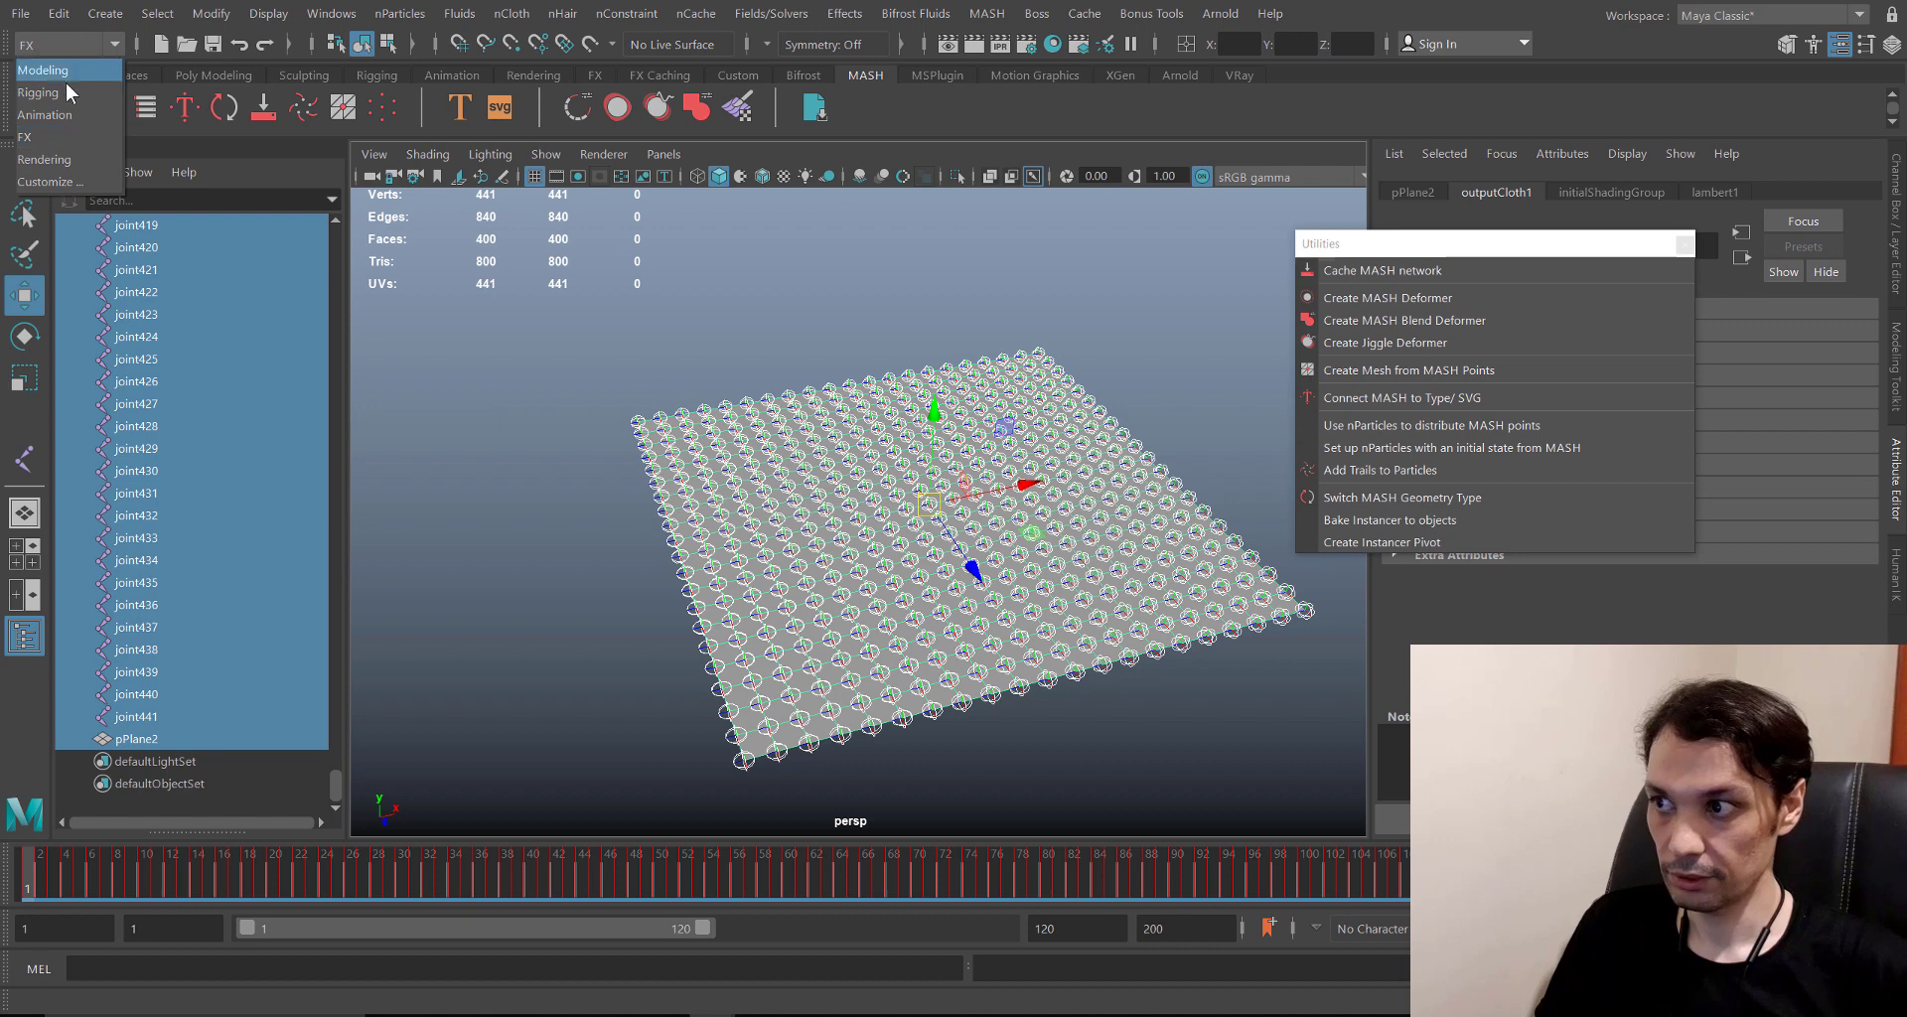
pyautogui.click(61, 91)
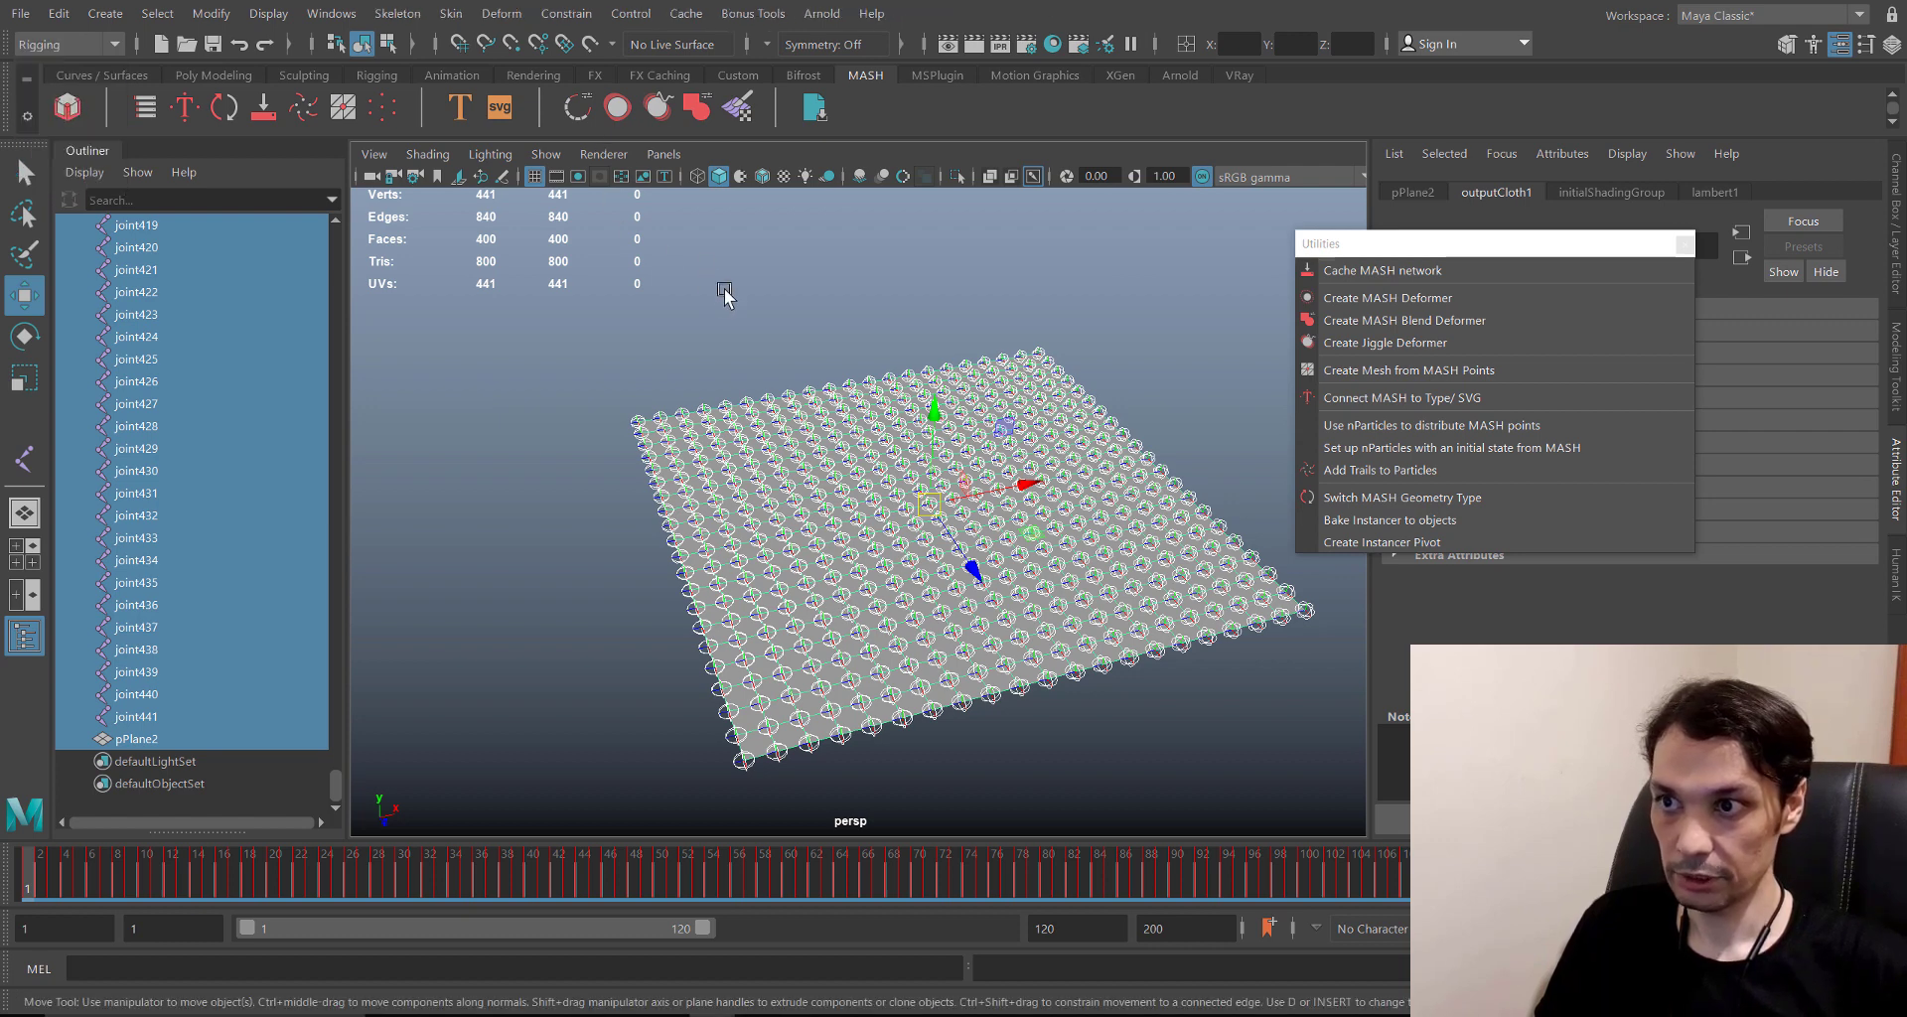
pyautogui.click(459, 15)
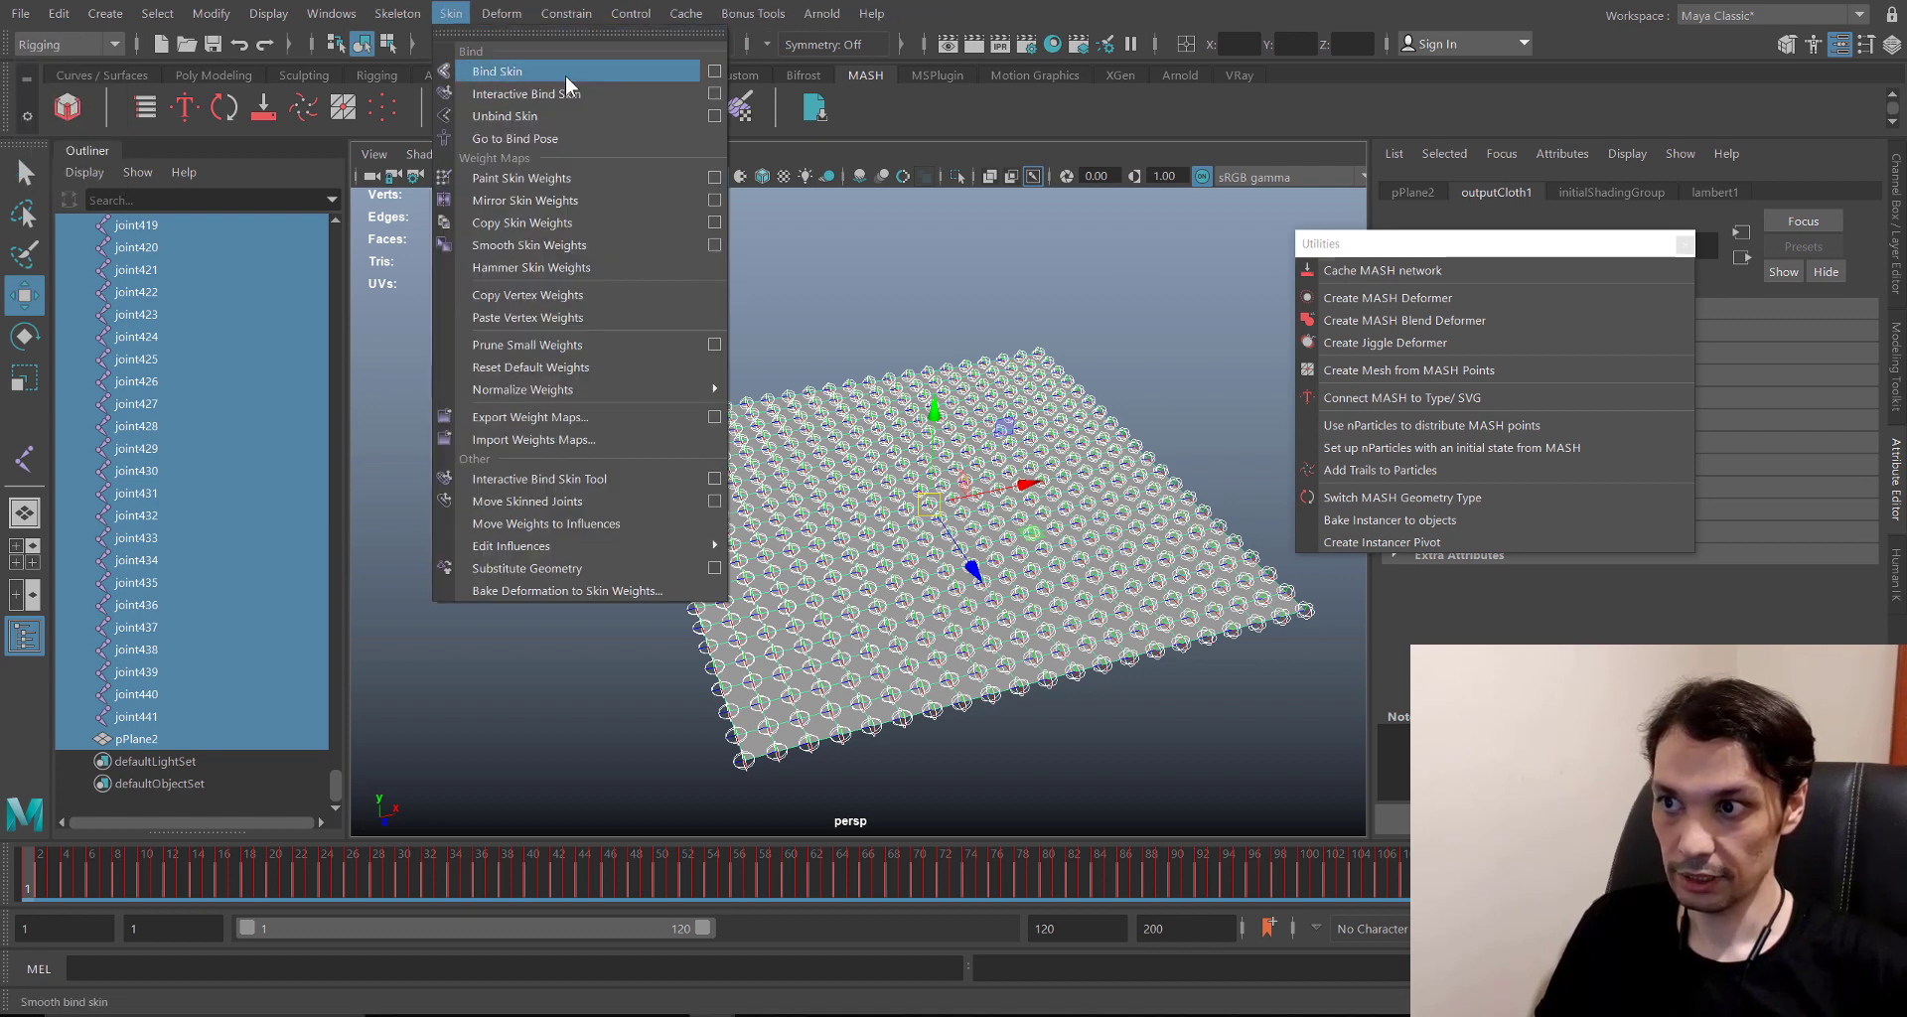
pyautogui.click(618, 79)
pyautogui.scroll(-5, 981, 539)
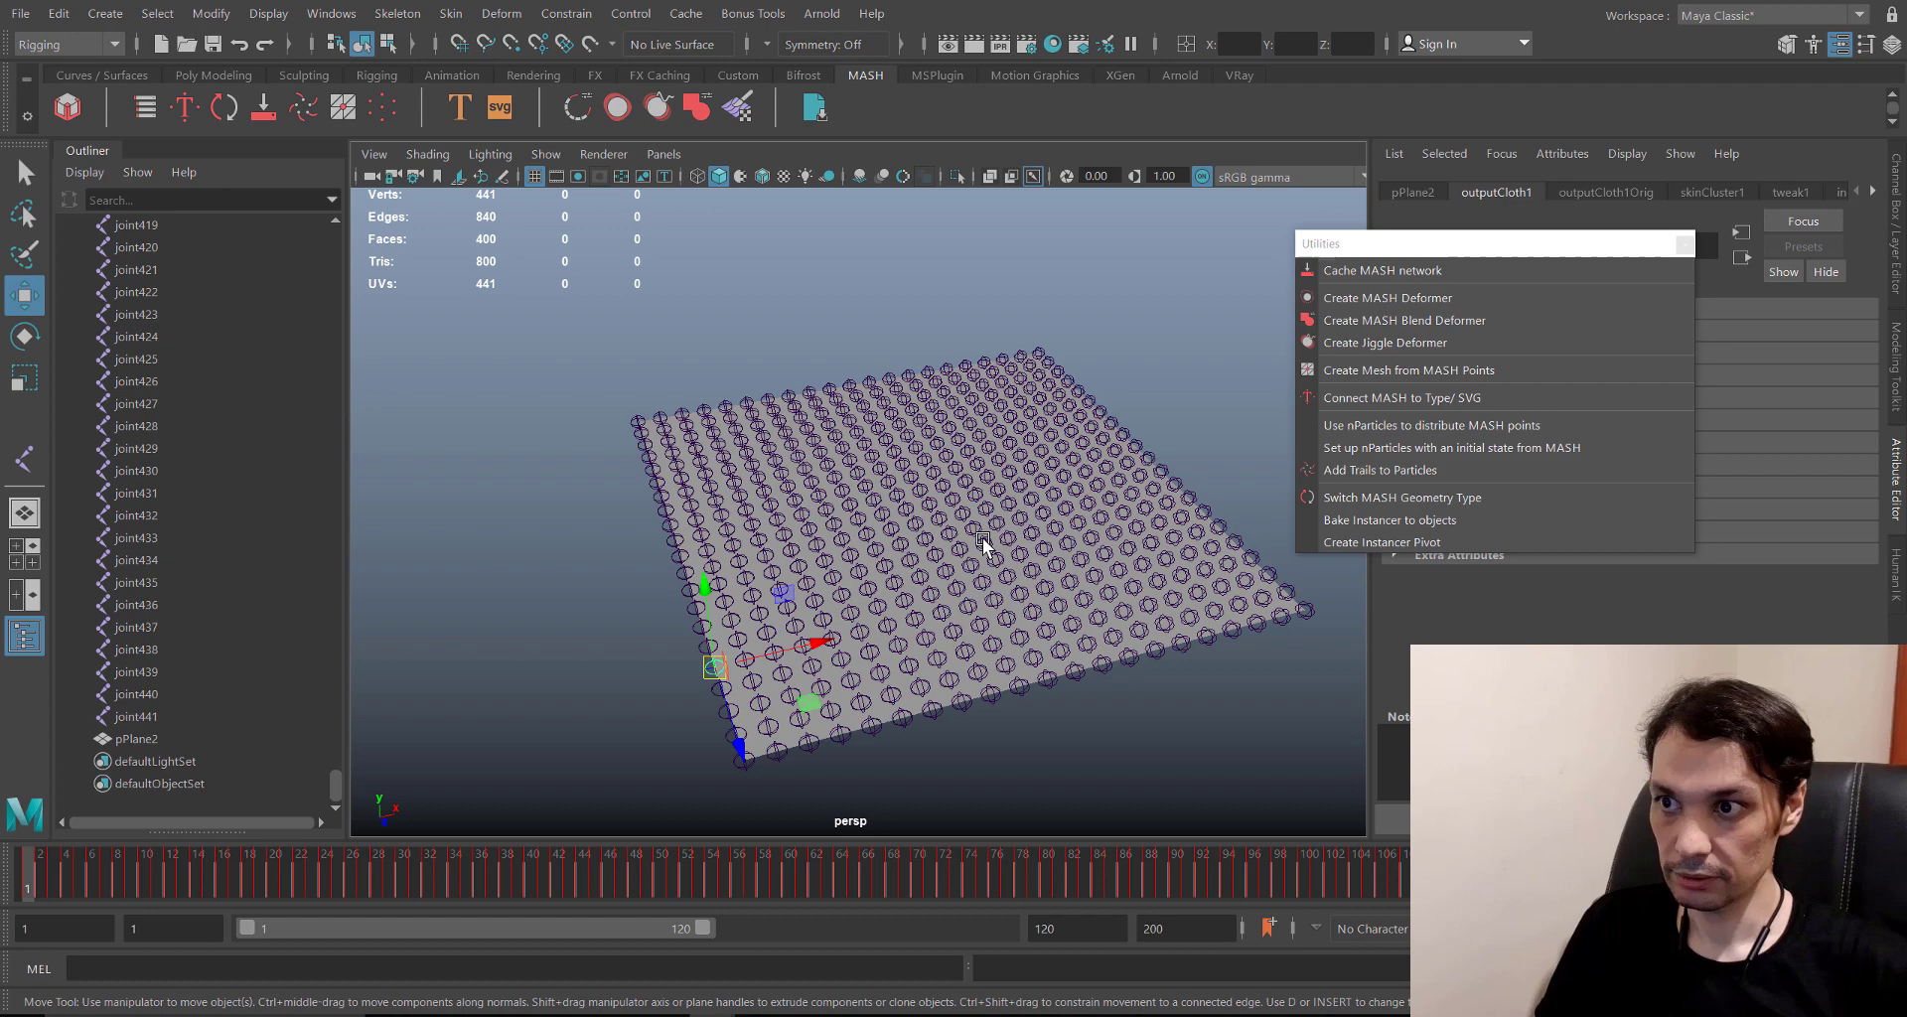
# - Clear the selection and scrub the first frames to check up close how the skinned plane follows the joints
pyautogui.click(617, 455)
pyautogui.moveTo(39, 867); pyautogui.dragTo(38, 912)
pyautogui.scroll(5, 896, 660)
pyautogui.keyDown('alt'); pyautogui.moveTo(826, 461); pyautogui.dragTo(847, 544, button='middle'); pyautogui.keyUp('alt')
pyautogui.scroll(3, 835, 548)
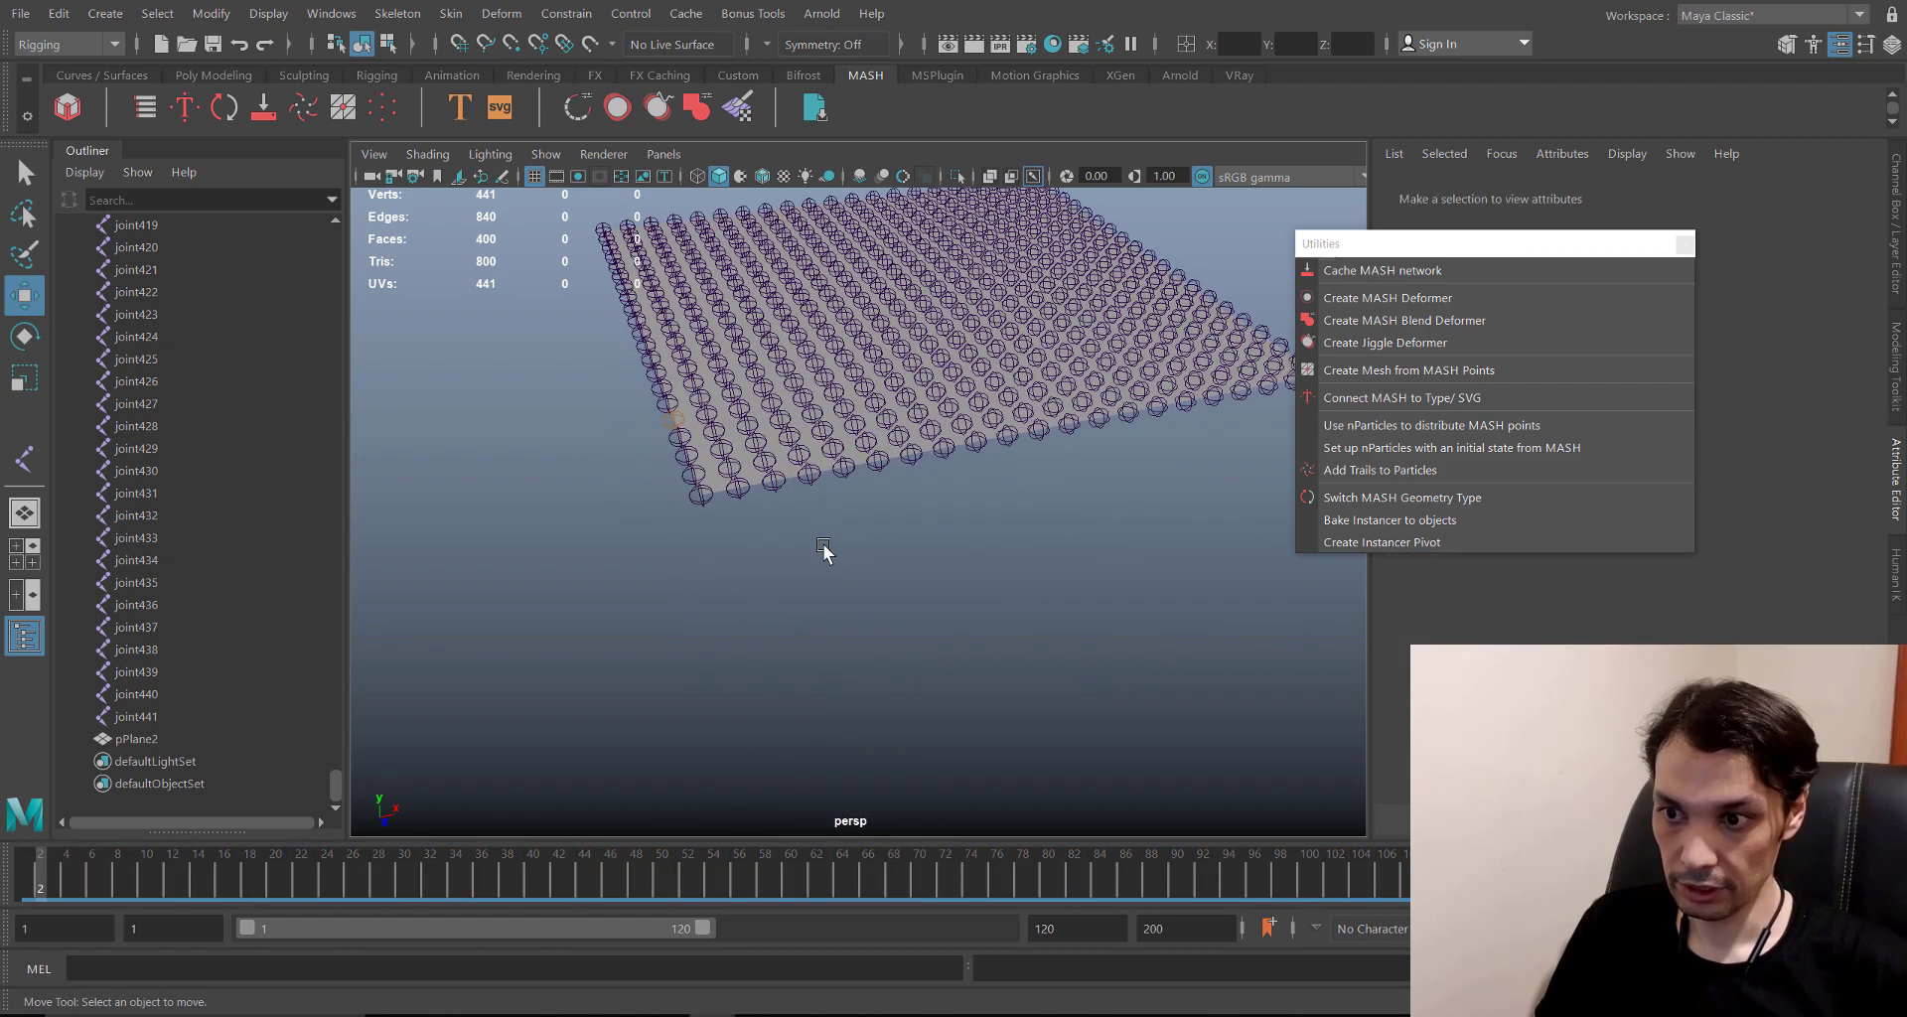